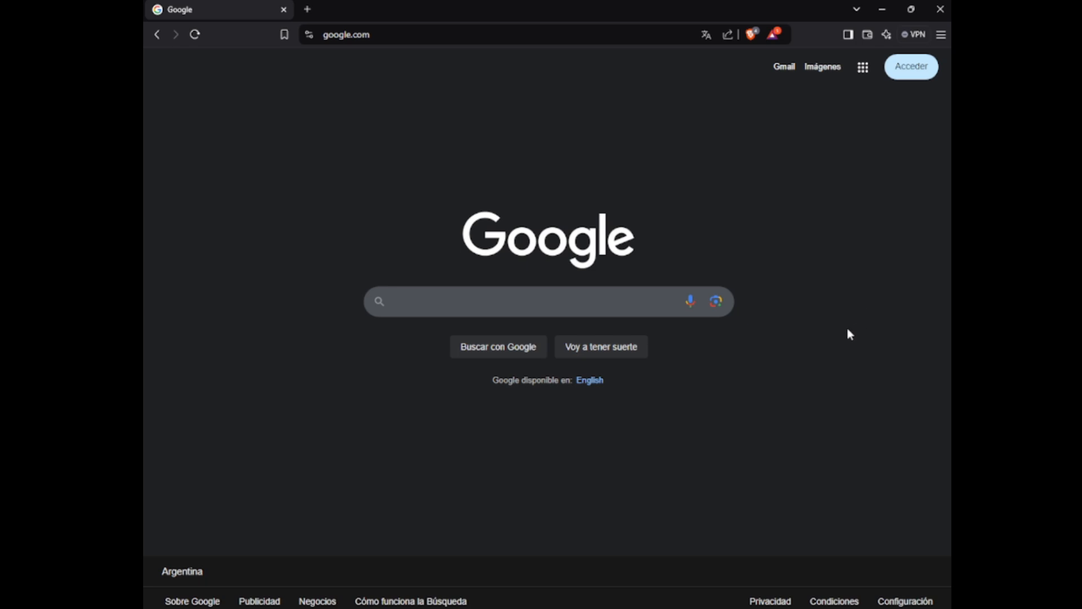
Go to the GitHub repository at github.com/LiamDevLabs/PizzaTower3D
key(ctrl+l)
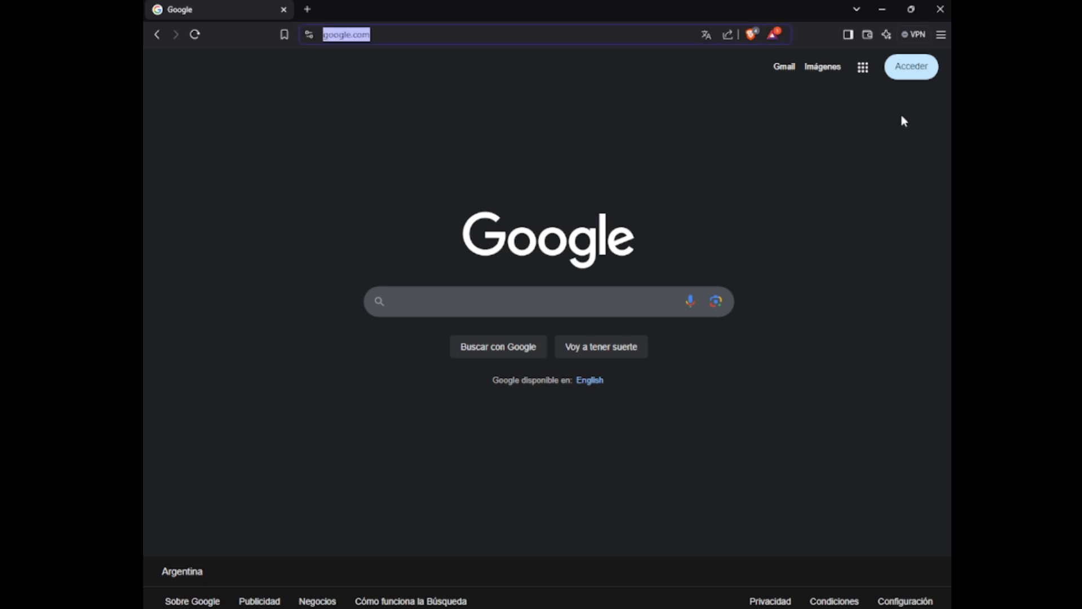
key(BackSpace)
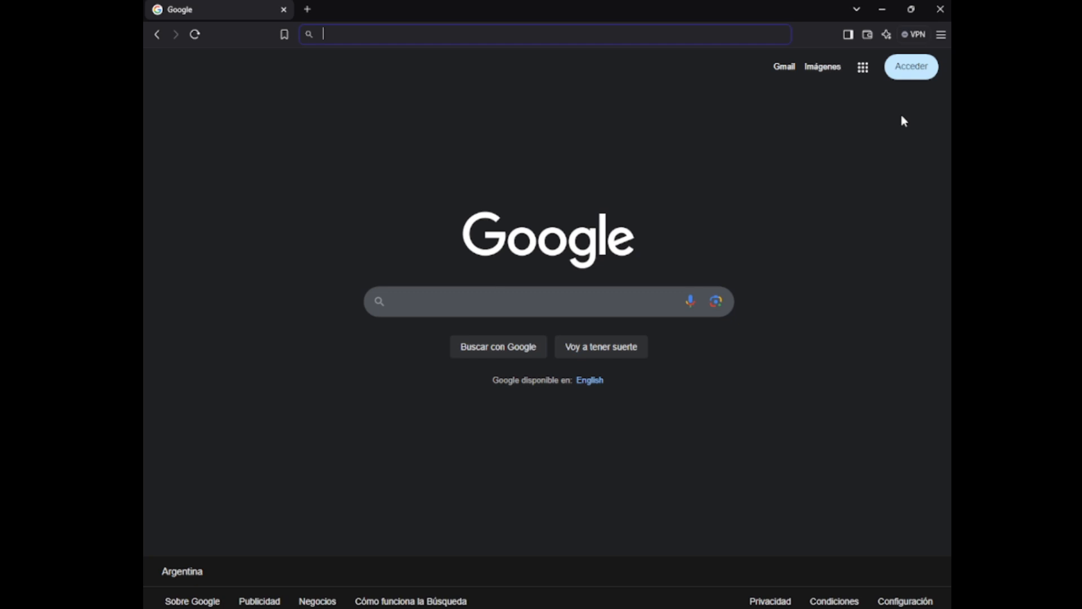
text(l)
key(BackSpace)
text(gi)
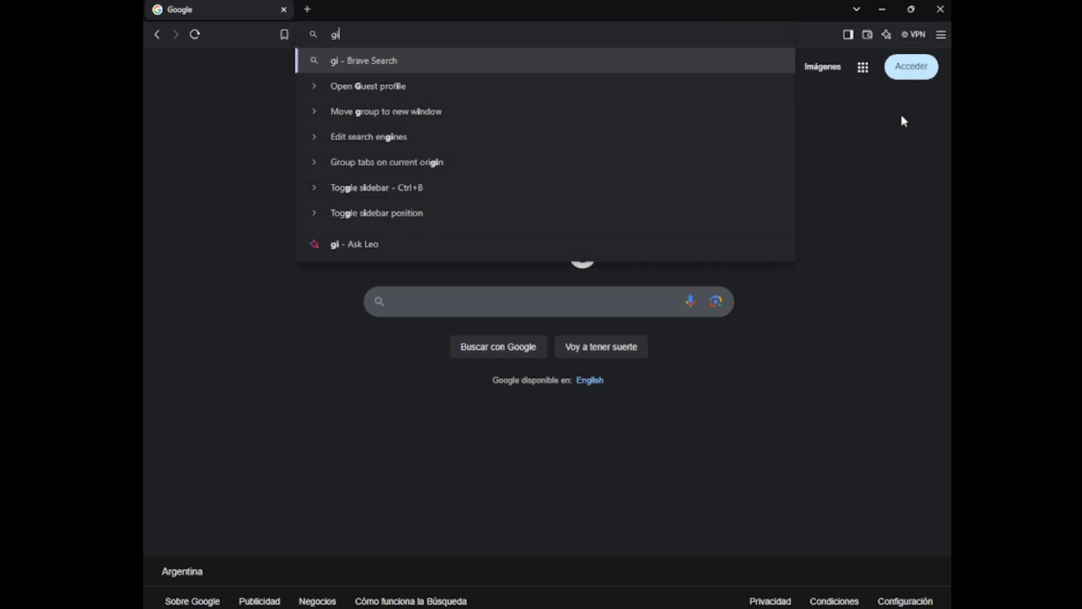
text(thub.com/LiamDevLabs/PizzaTower3D)
key(Return)
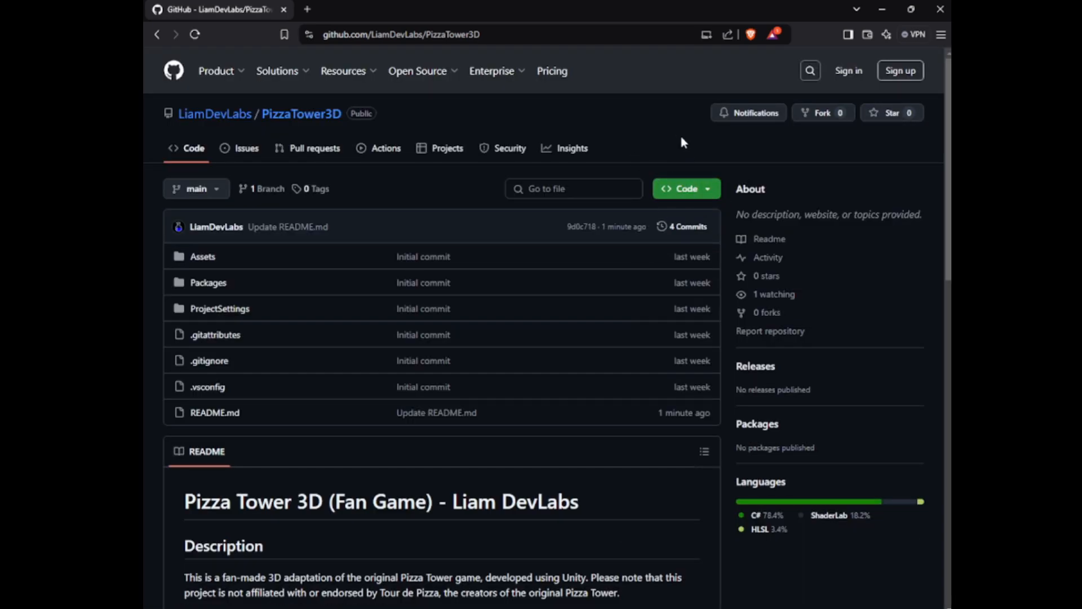
Download the repository as a ZIP and save it as PizzaTower3D-main in the Downloads folder
click(679, 192)
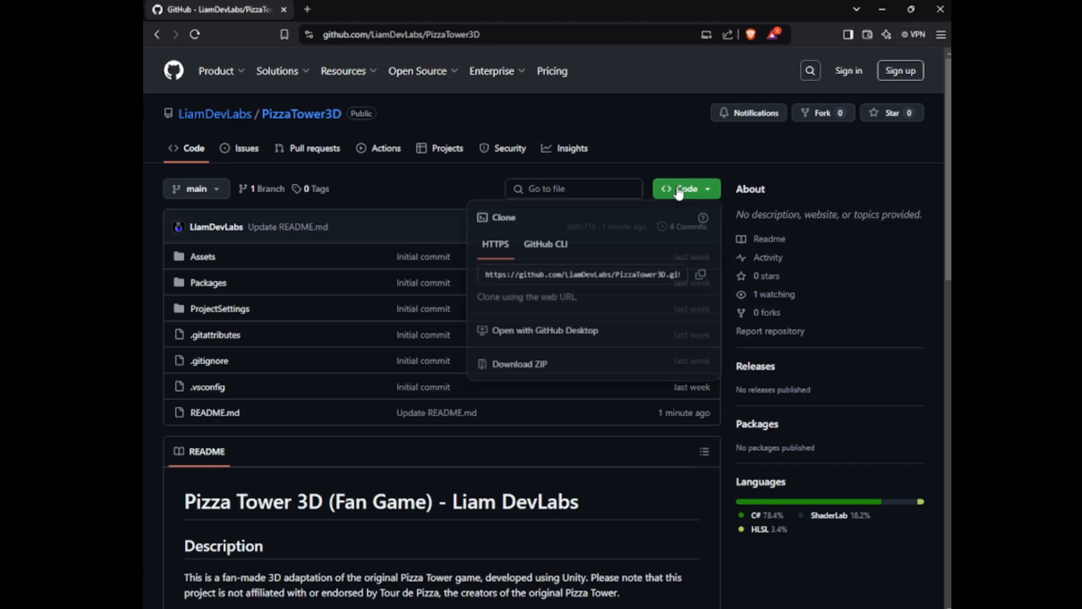
click(519, 366)
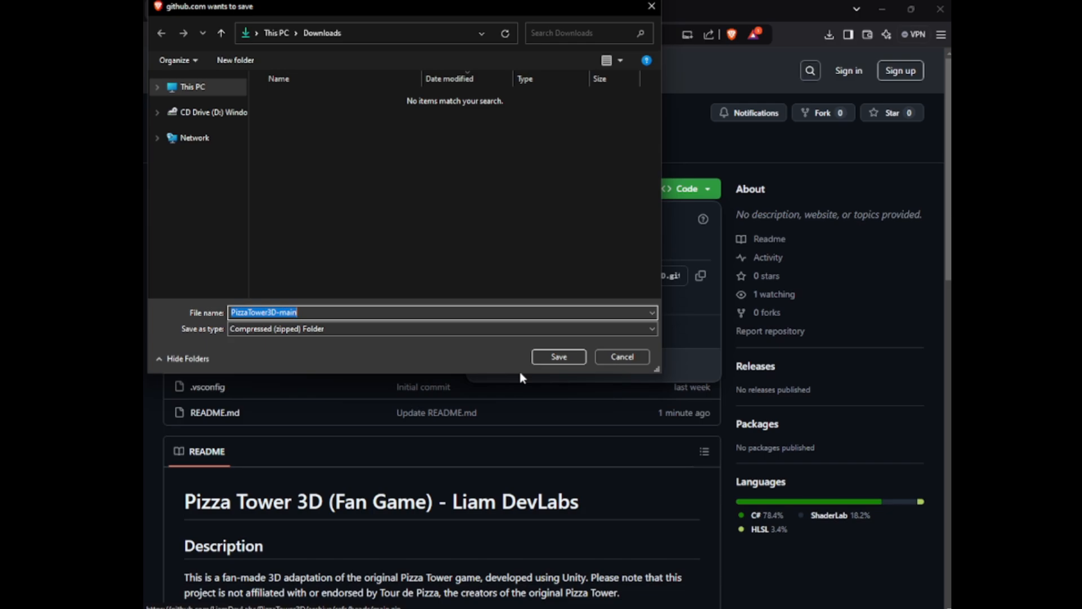
click(559, 356)
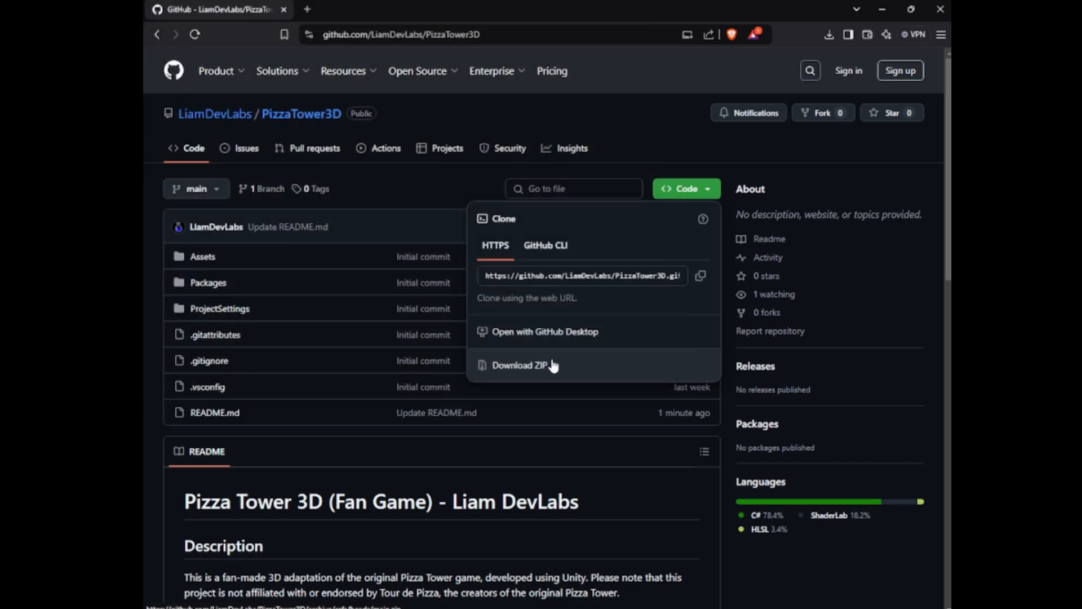
Follow the Unity Hub link in the README's How to Use section and save the UnityHubSetup installer to Downloads
click(359, 462)
scroll(360, 462, down, 4)
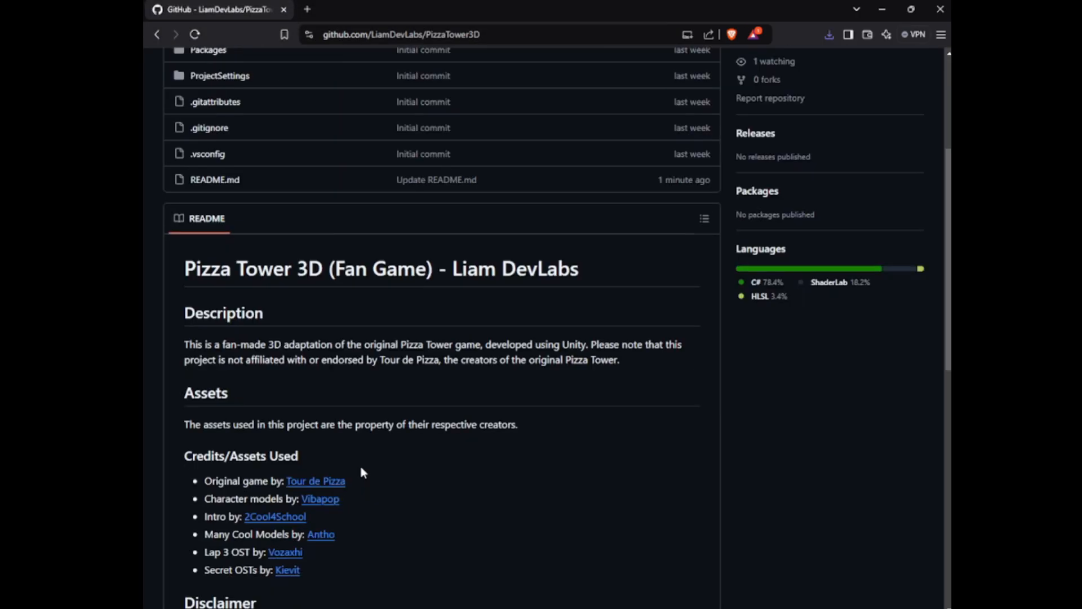
scroll(360, 468, down, 9)
click(282, 343)
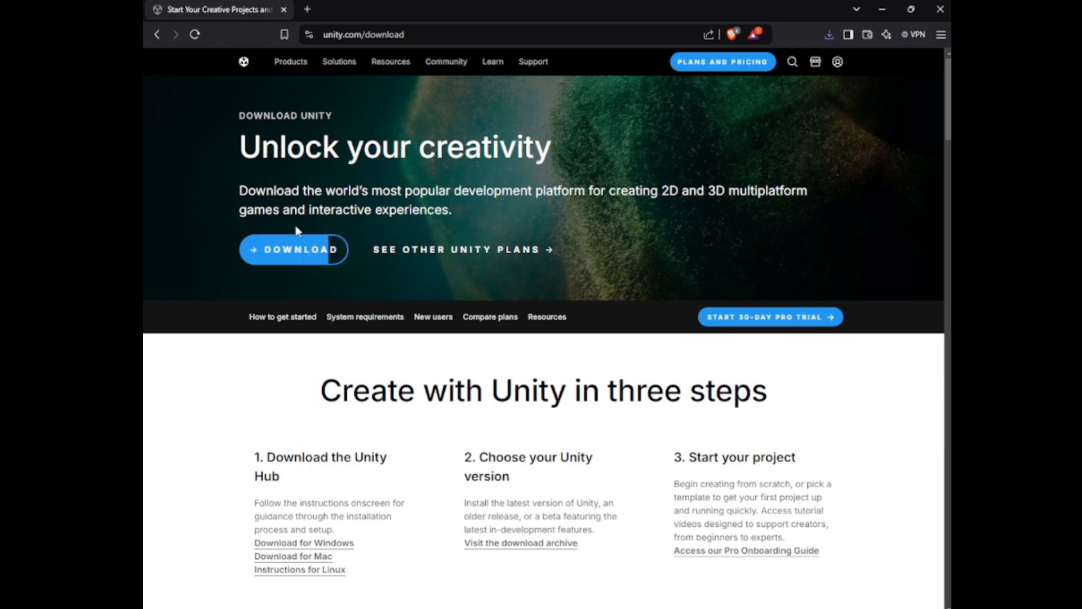
click(306, 246)
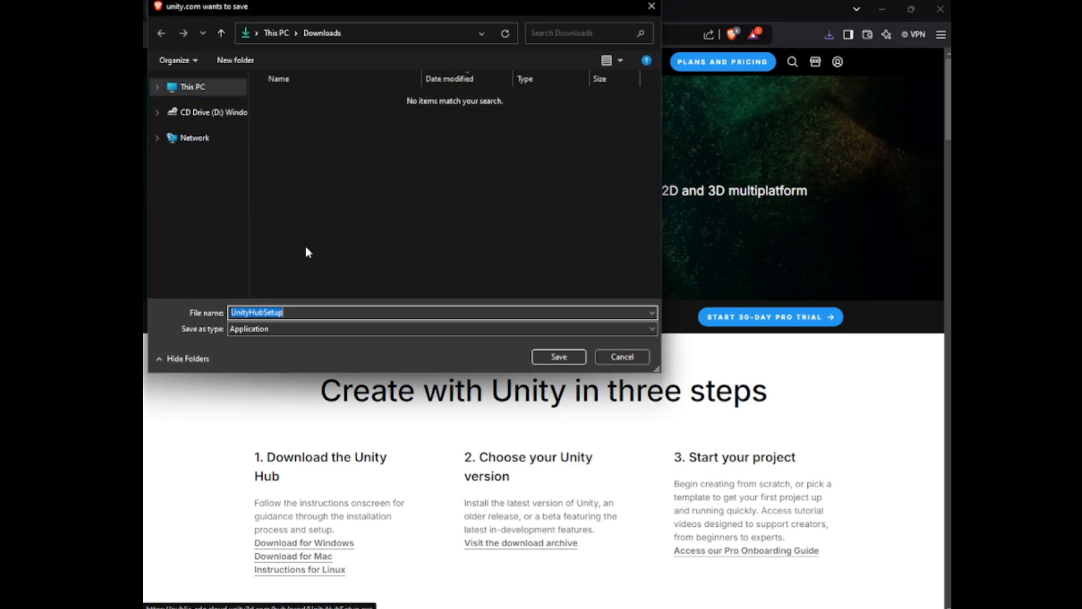
click(560, 361)
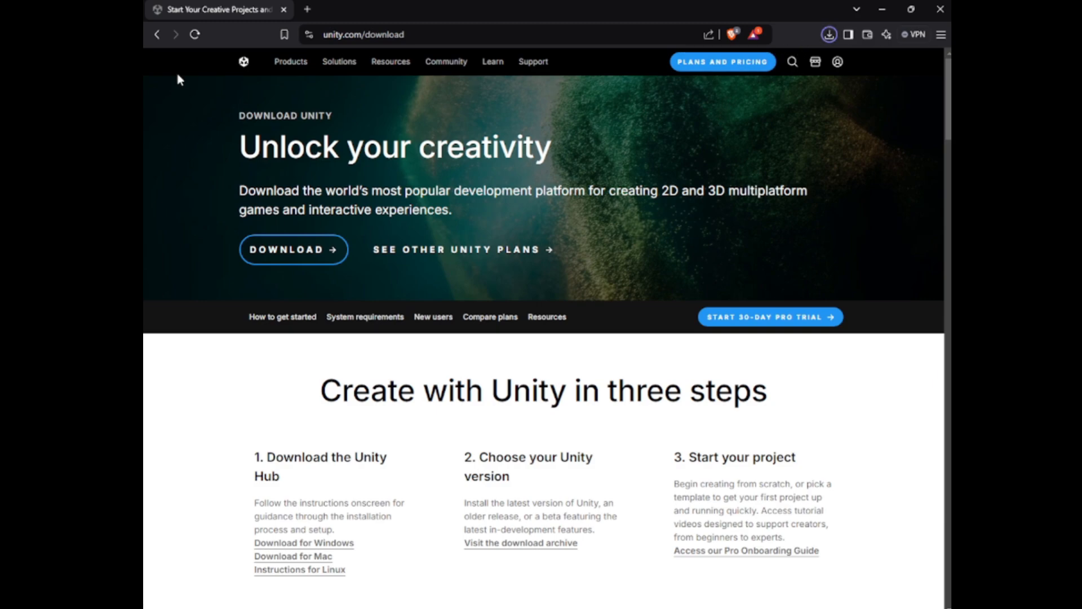
Return to the repository page, run the downloaded UnityHubSetup.exe, install Unity Hub in C:\Program Files\Unity Hub and launch it
click(157, 35)
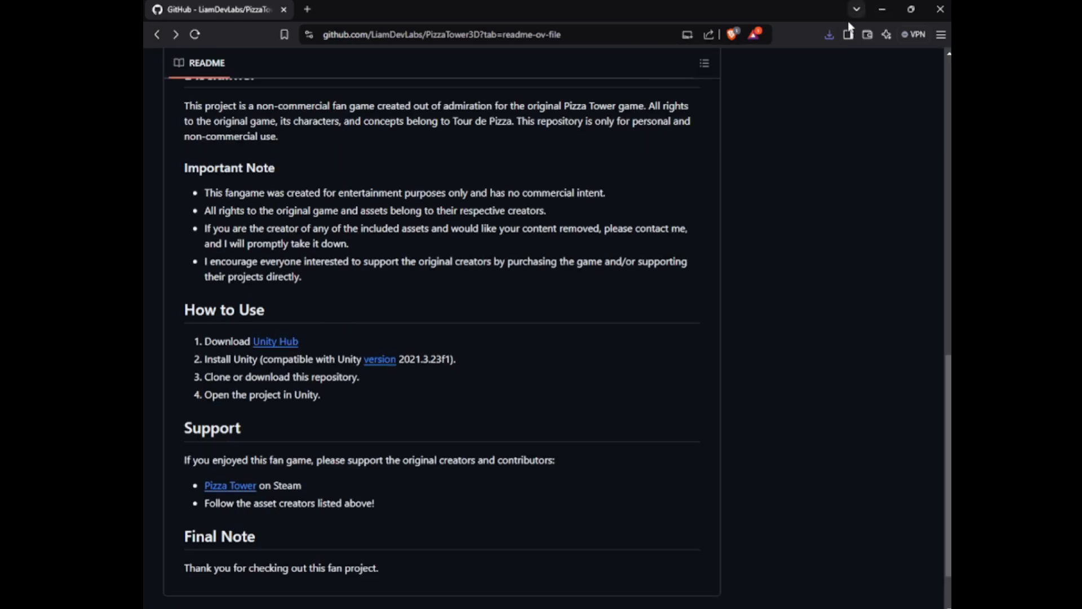
click(829, 36)
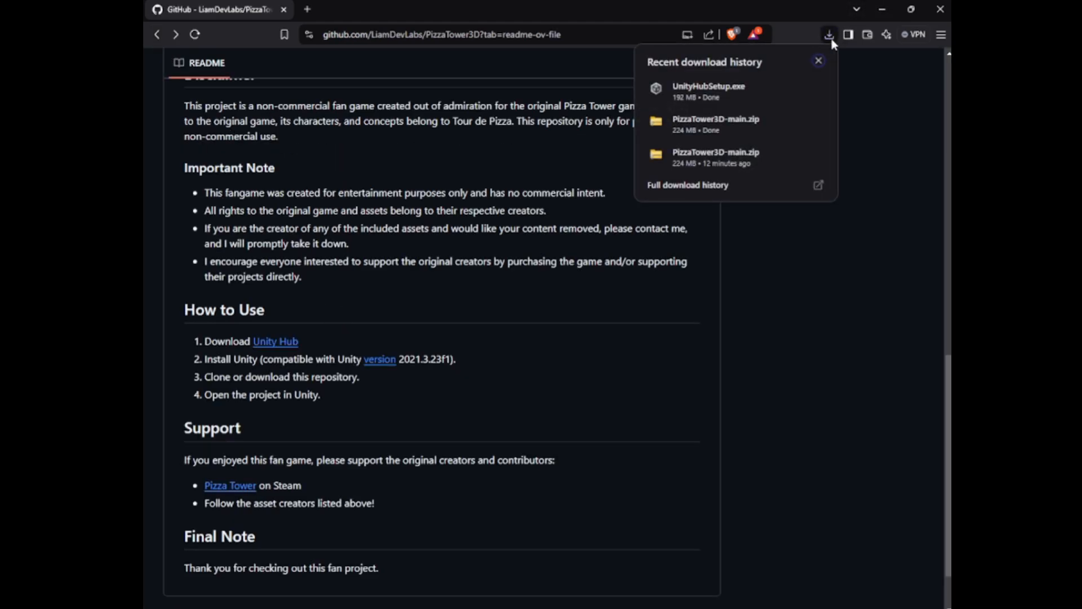
click(710, 96)
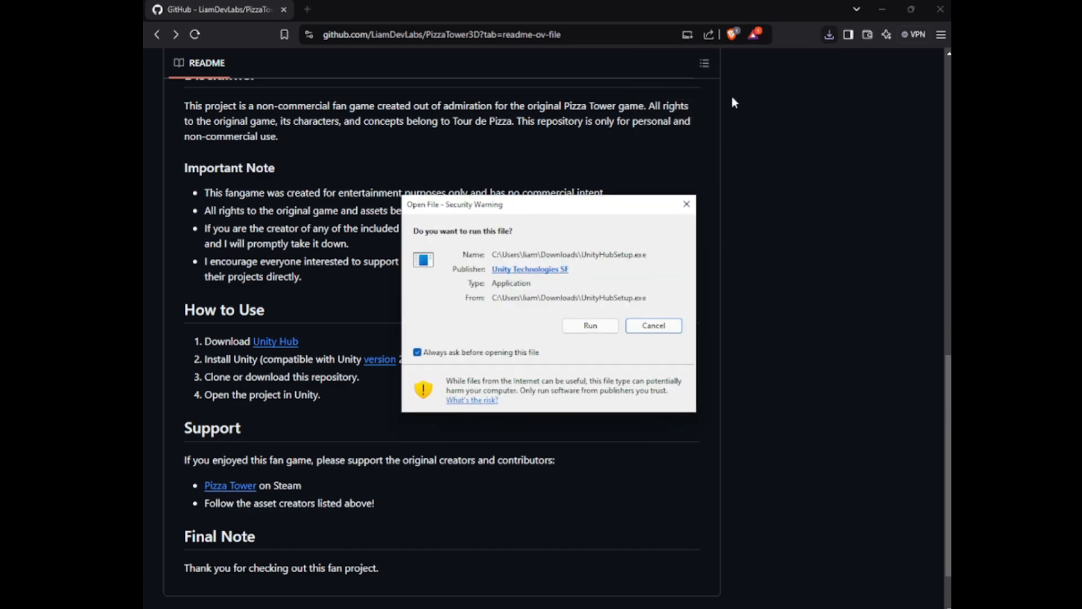
click(592, 327)
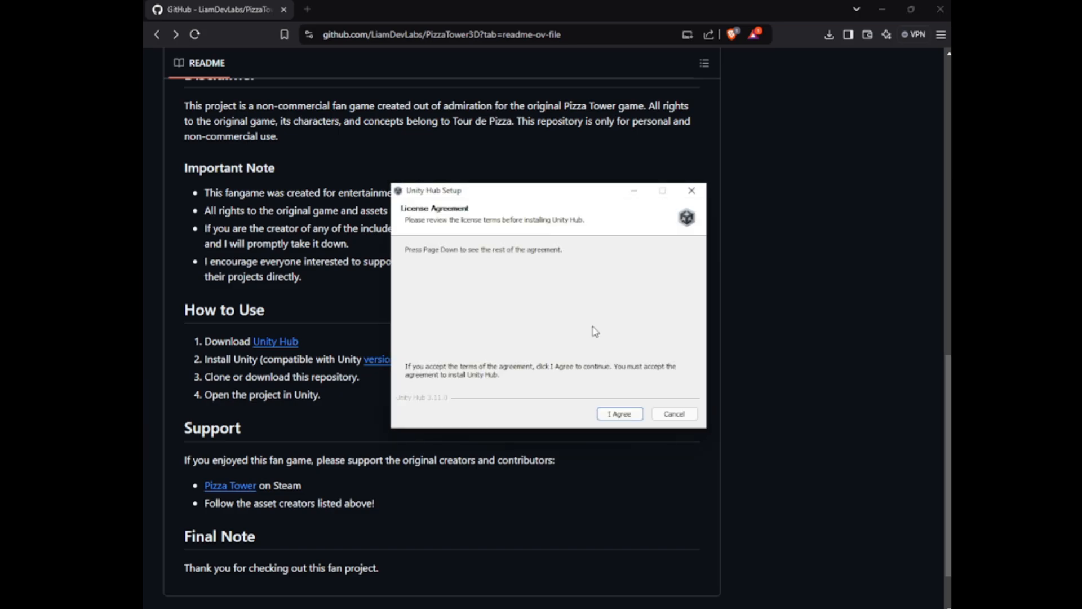
click(615, 414)
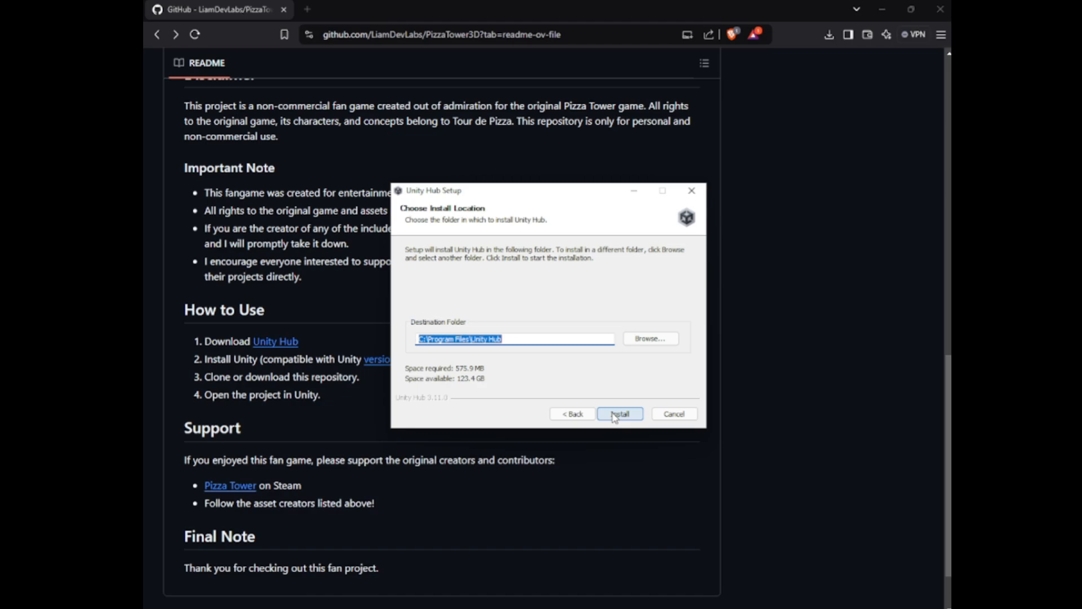
click(614, 415)
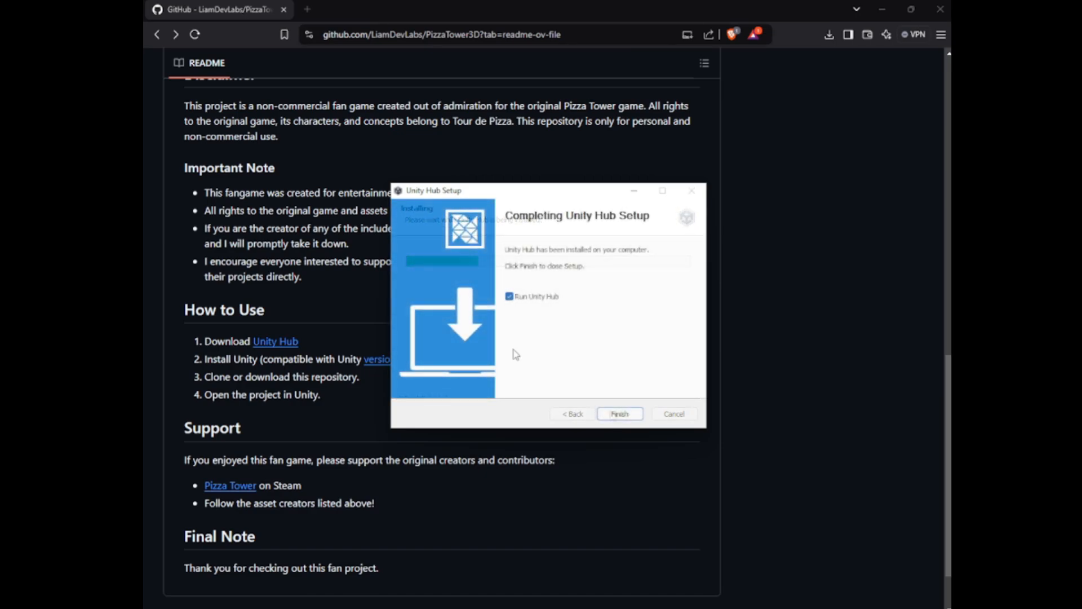
click(633, 414)
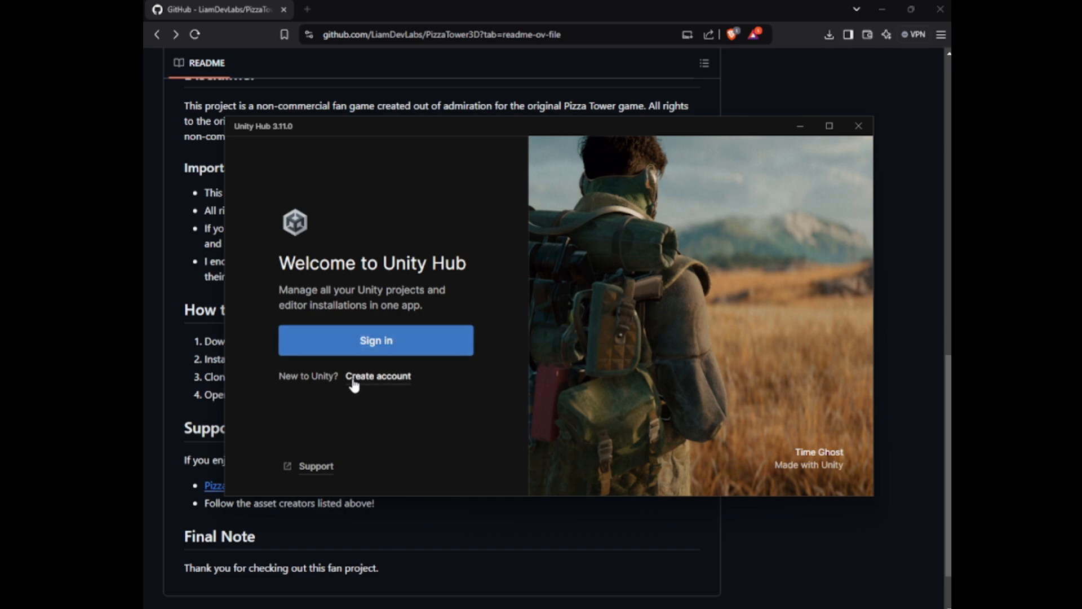
Sign in to Unity Hub through the browser and dismiss the welcome message
click(364, 347)
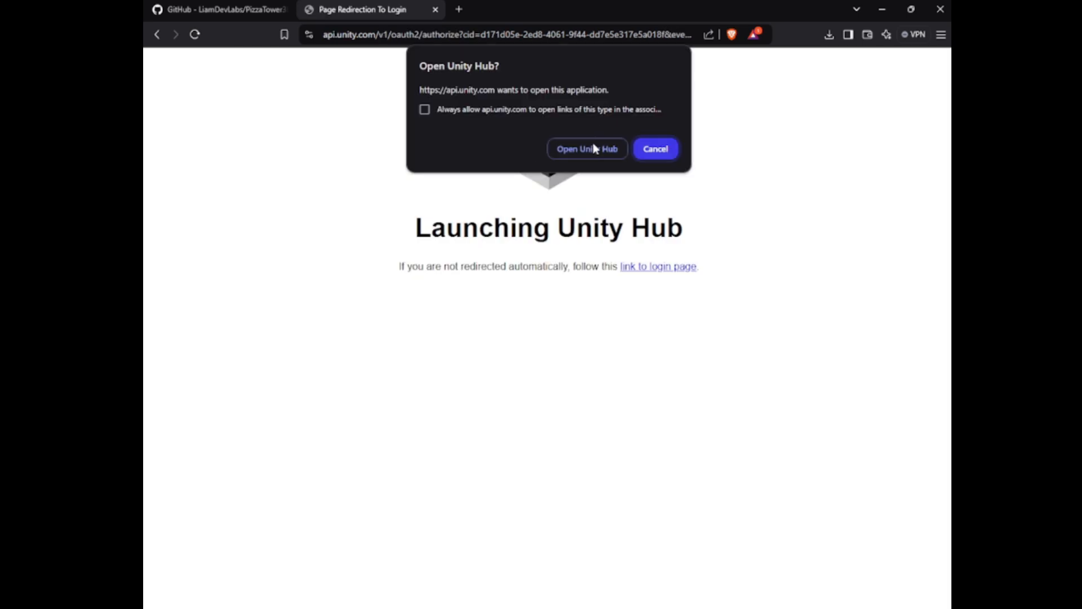
click(587, 151)
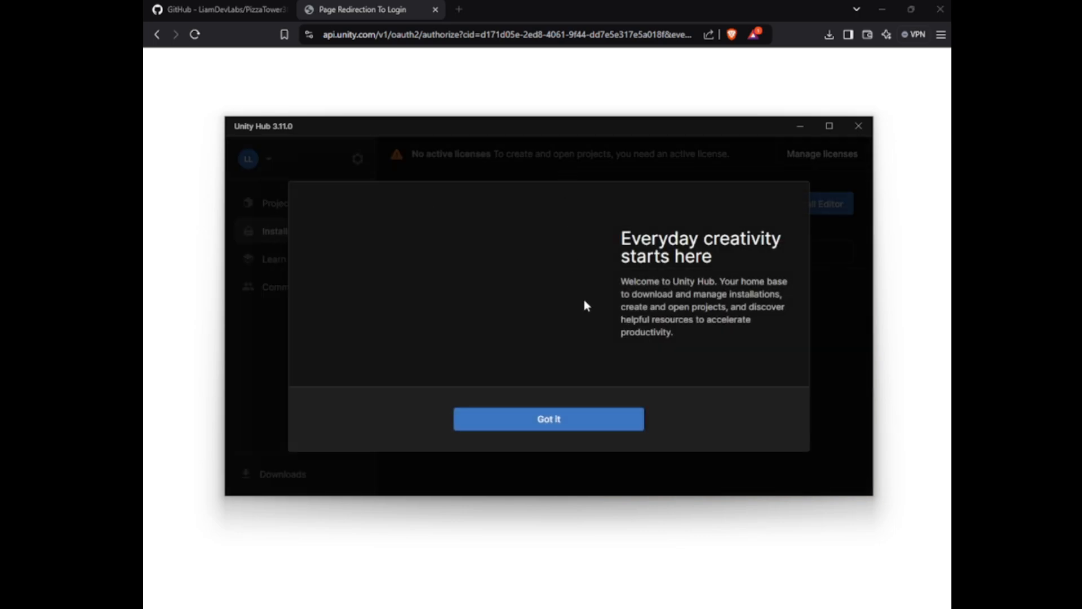
click(532, 423)
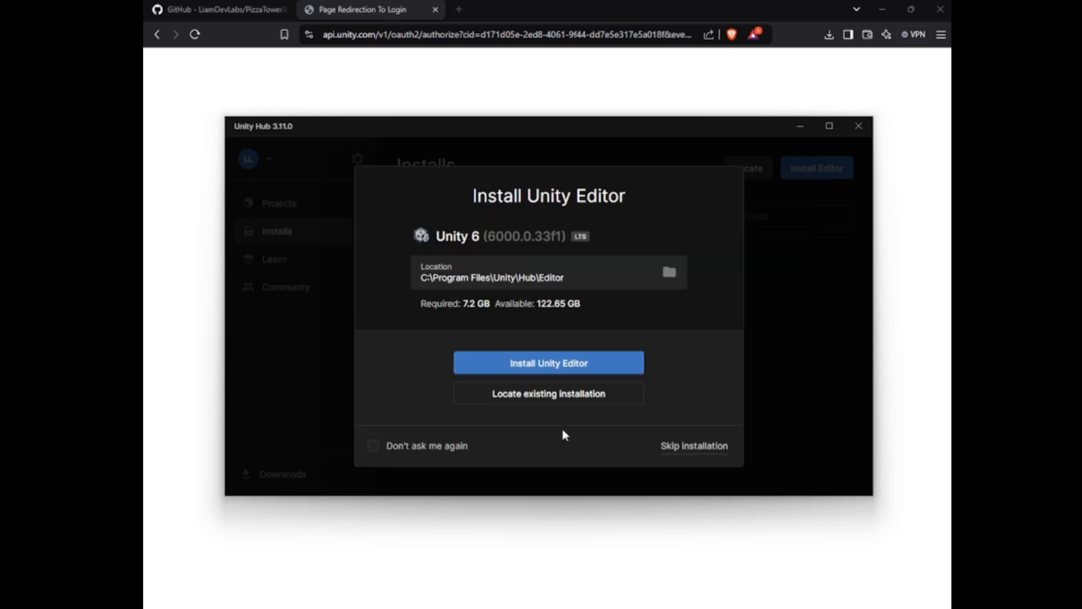
Skip the suggested Unity 6 editor installation and agree to the Unity Personal license terms
click(688, 448)
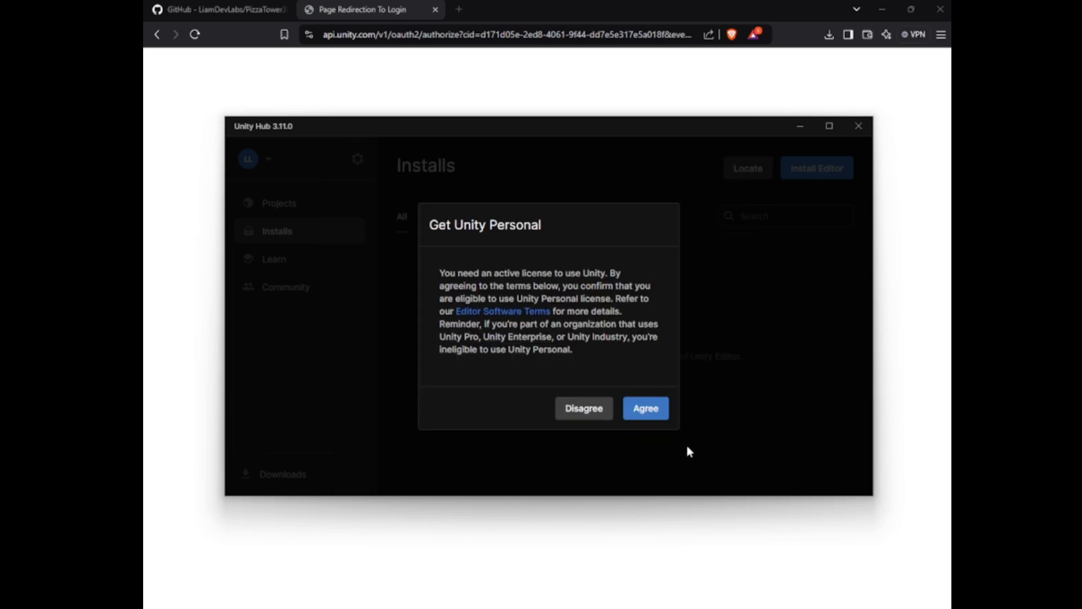
click(646, 411)
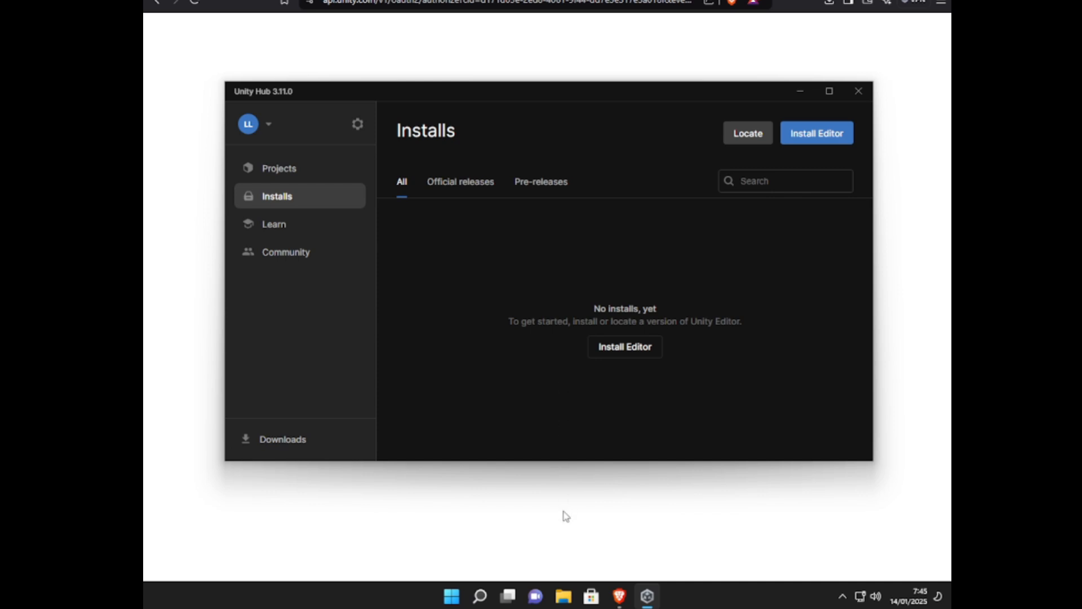
In File Explorer, extract the PizzaTower3D-main folder from the downloaded ZIP in Downloads to the desktop
click(564, 596)
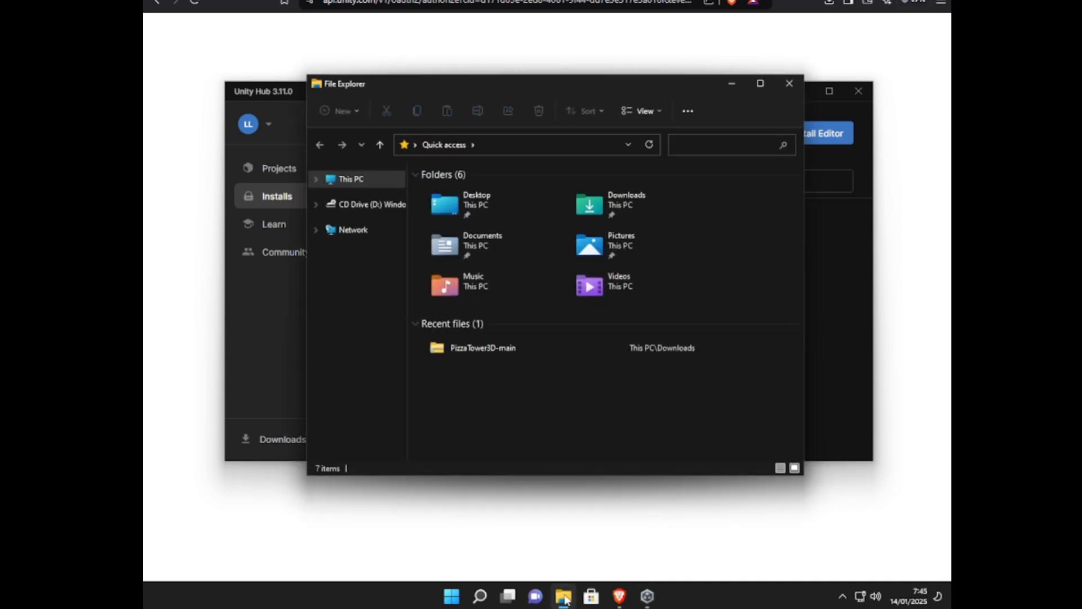
click(316, 179)
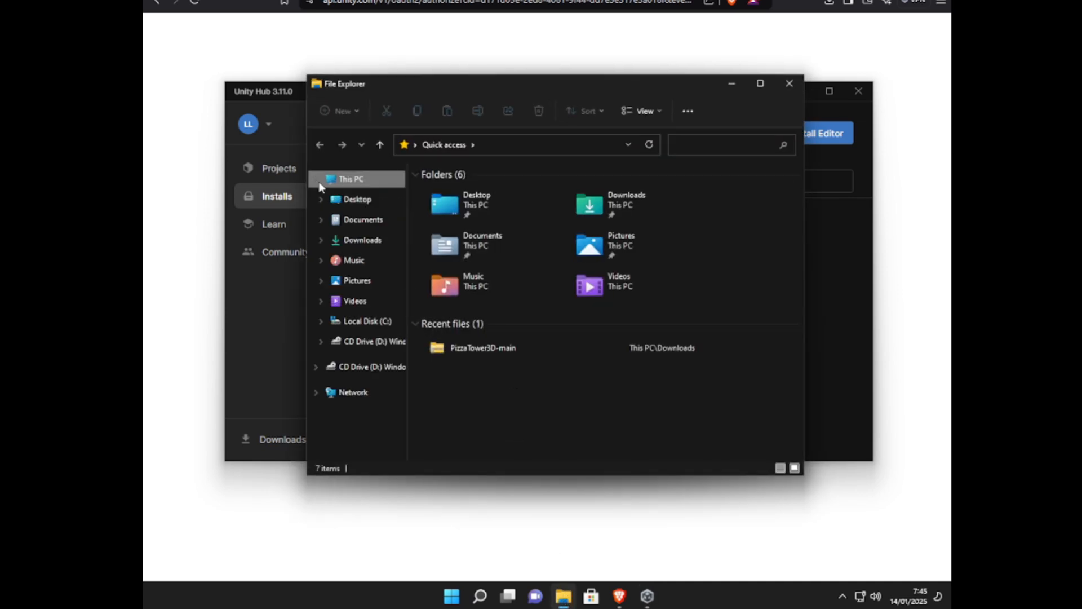
click(364, 241)
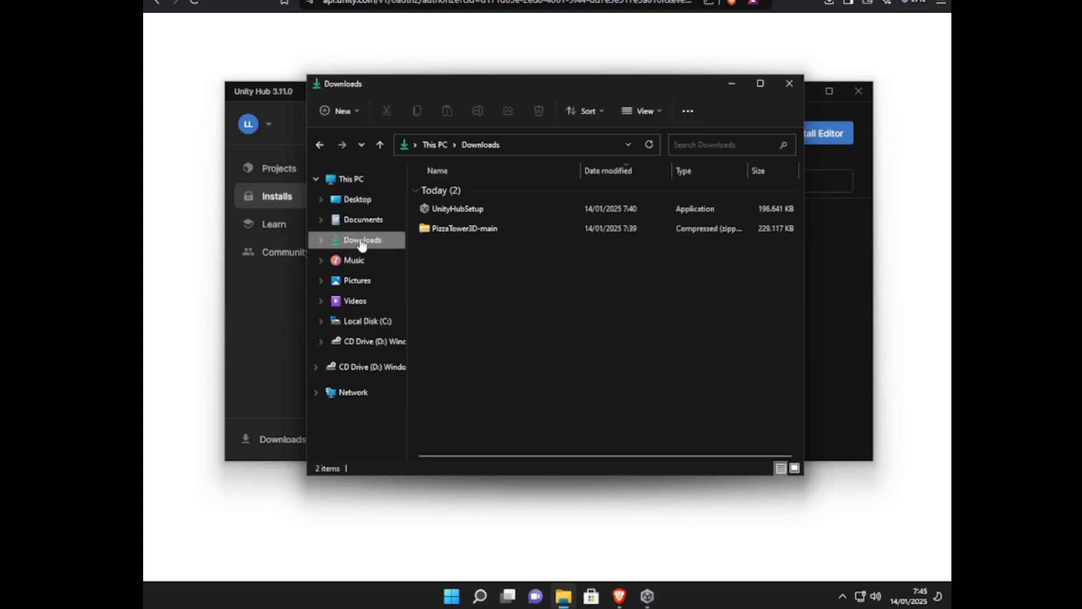
double_click(461, 231)
drag(468, 193, 337, 25)
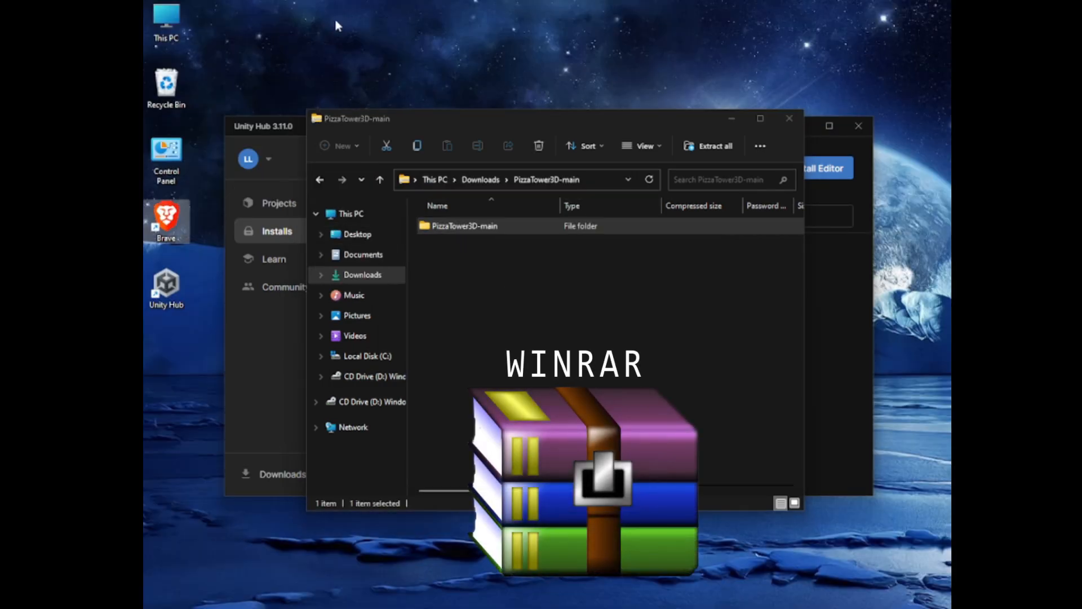
Switch to Unity Hub and add the PizzaTower3D-main folder on the desktop as a project from disk
click(234, 374)
click(288, 204)
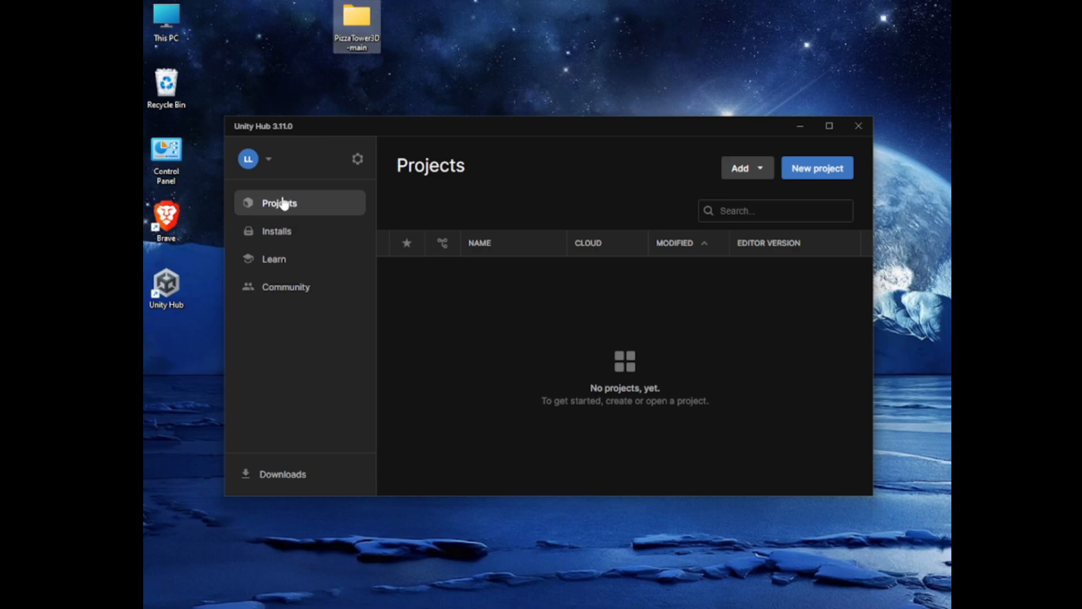
click(738, 169)
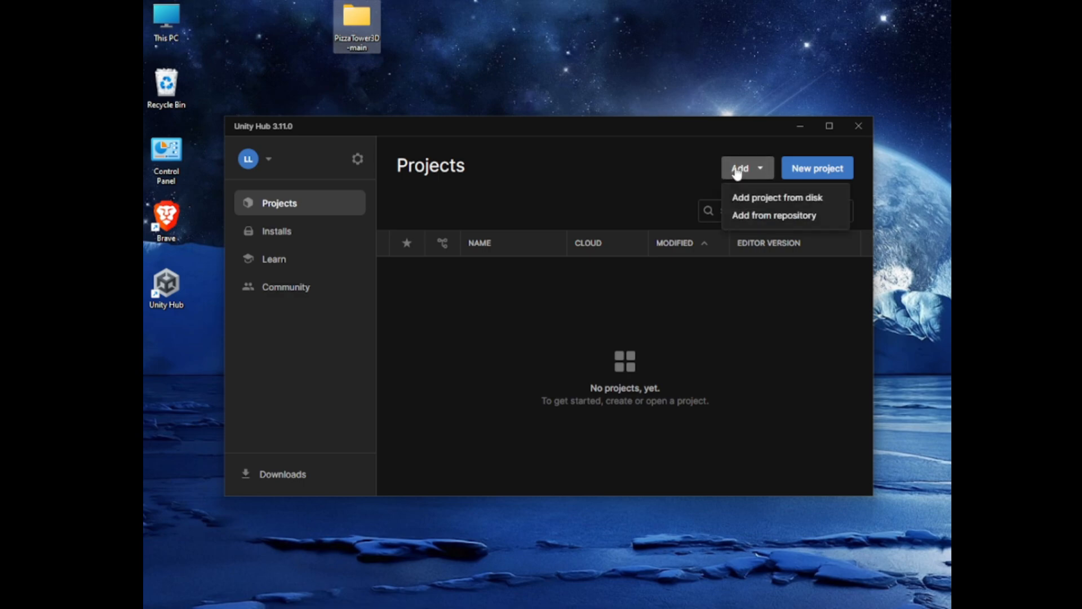
click(765, 197)
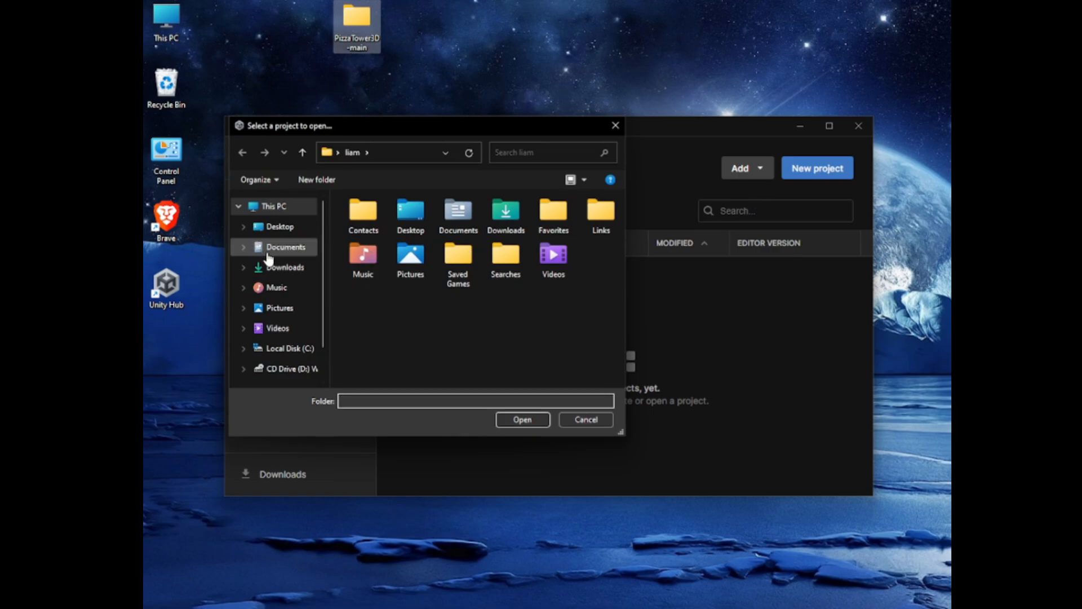
click(276, 229)
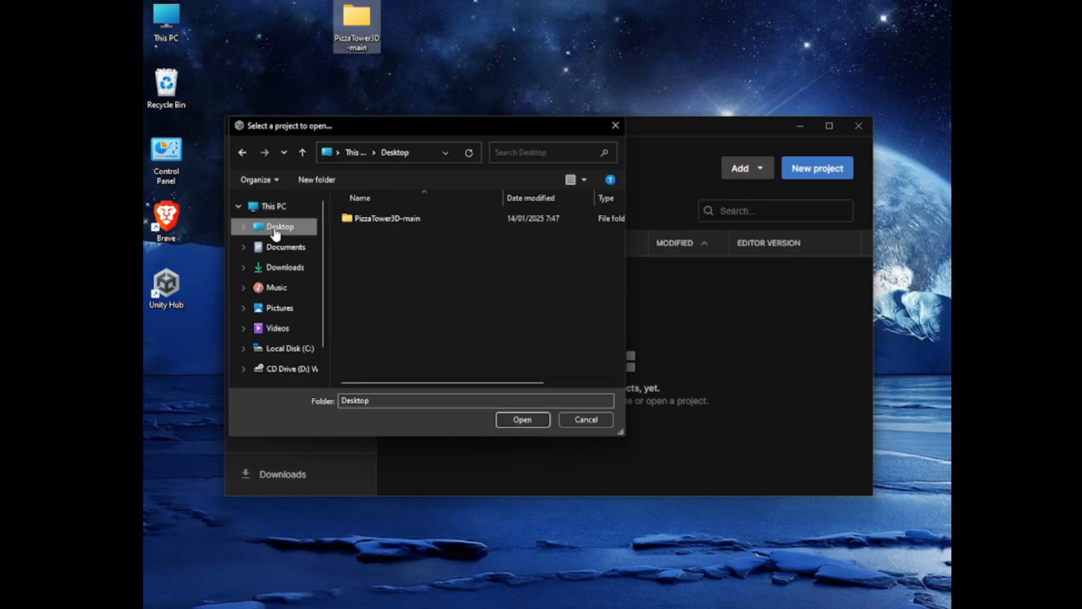
double_click(379, 218)
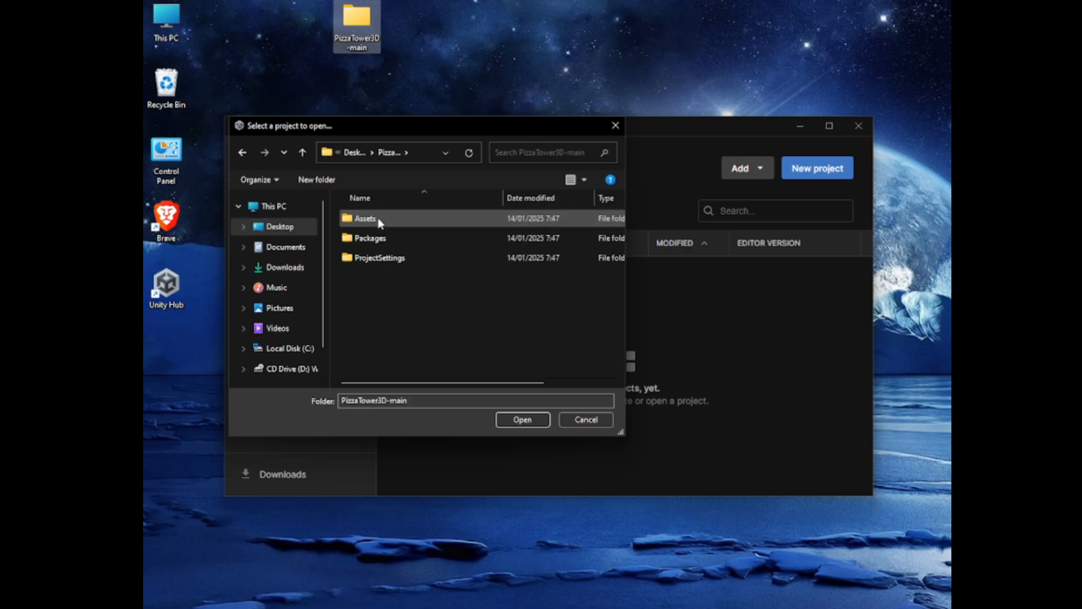
click(524, 420)
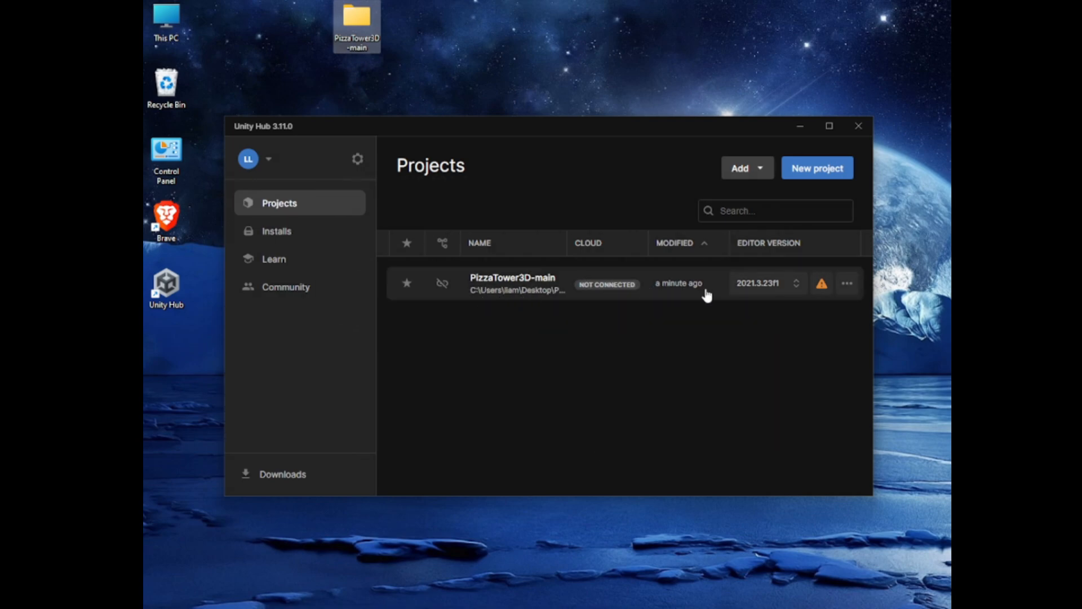
Install the missing editor version 2021.3.23f1 with Visual Studio Community 2019, accepting its license terms, and open the PizzaTower3D-main project
click(766, 286)
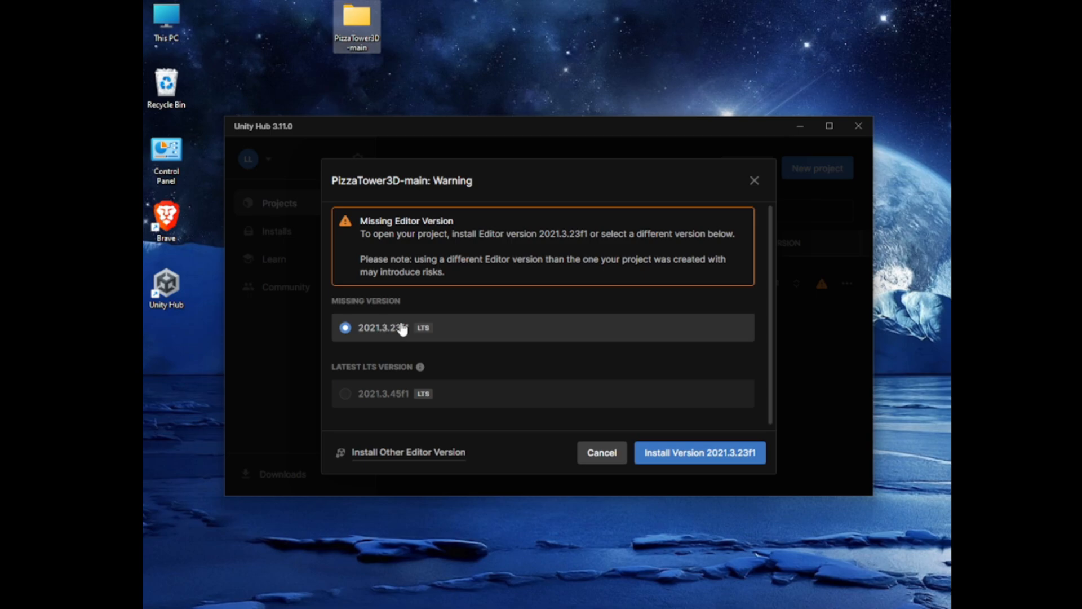
click(713, 460)
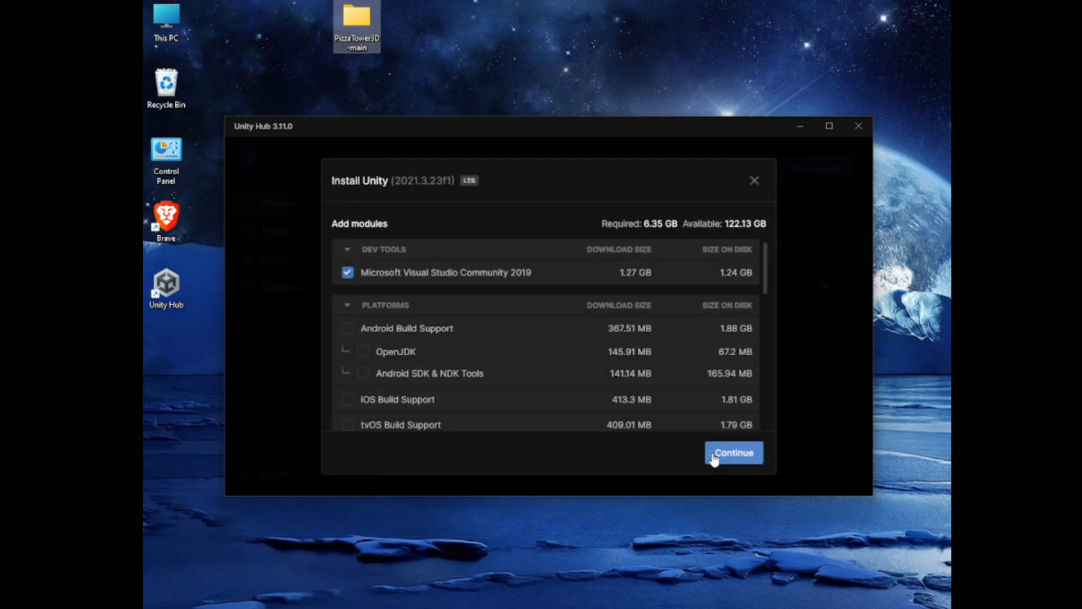
click(734, 456)
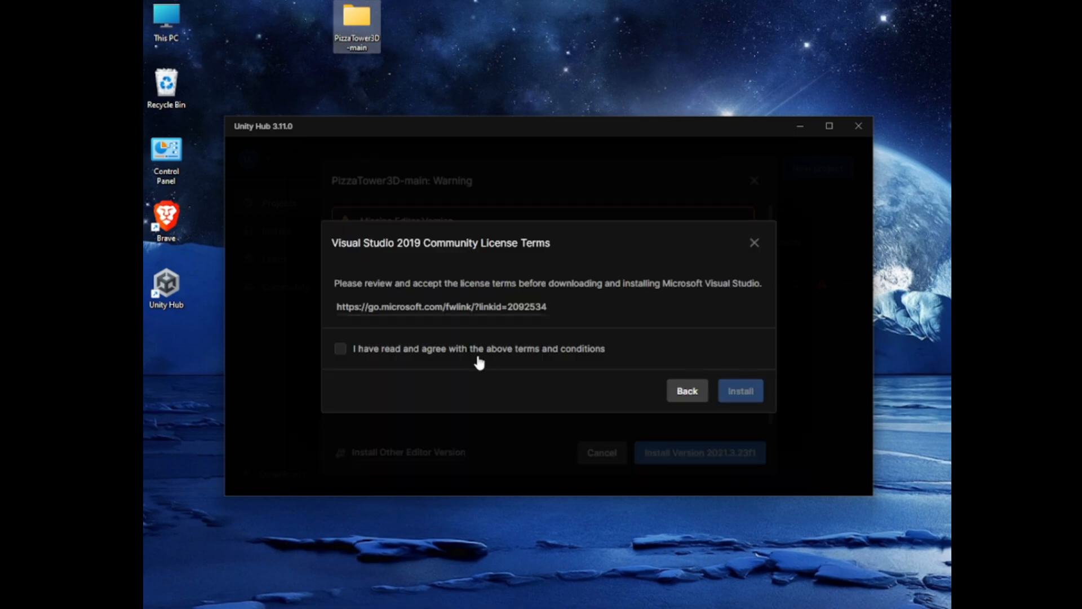
click(438, 357)
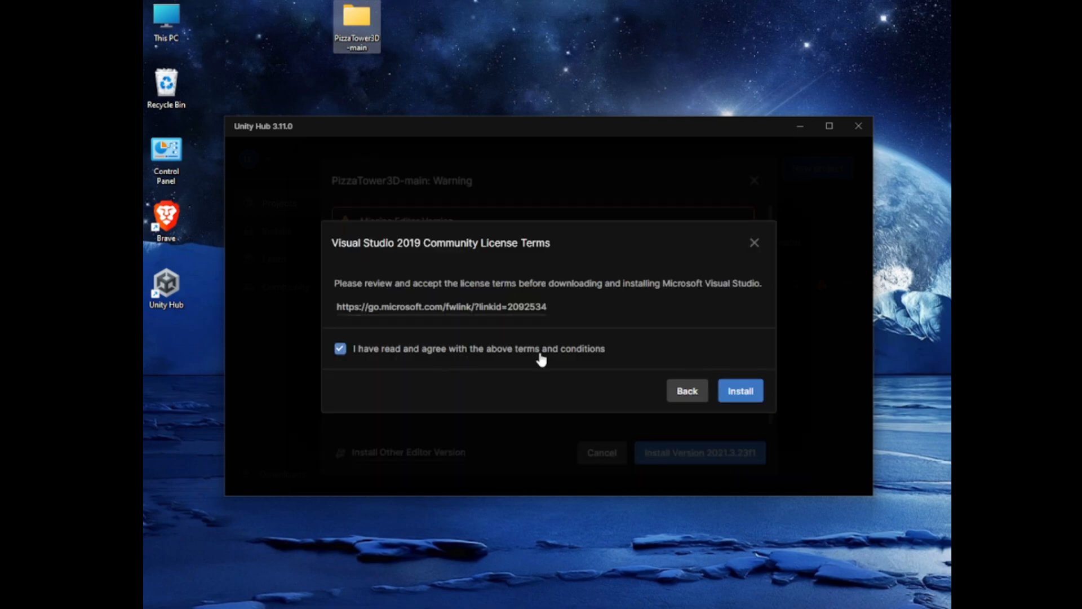
click(738, 392)
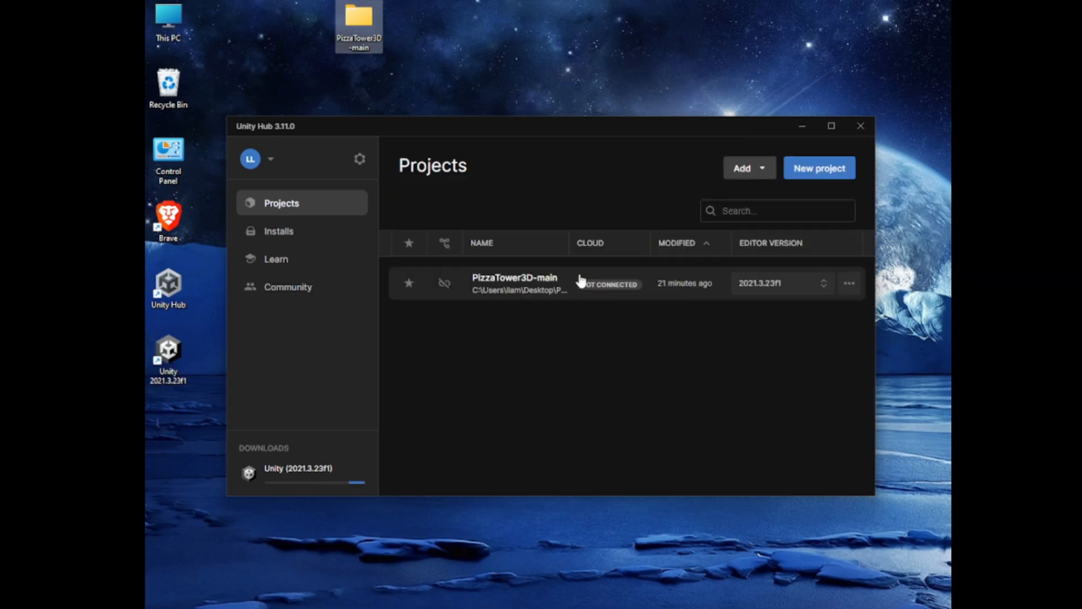
click(519, 294)
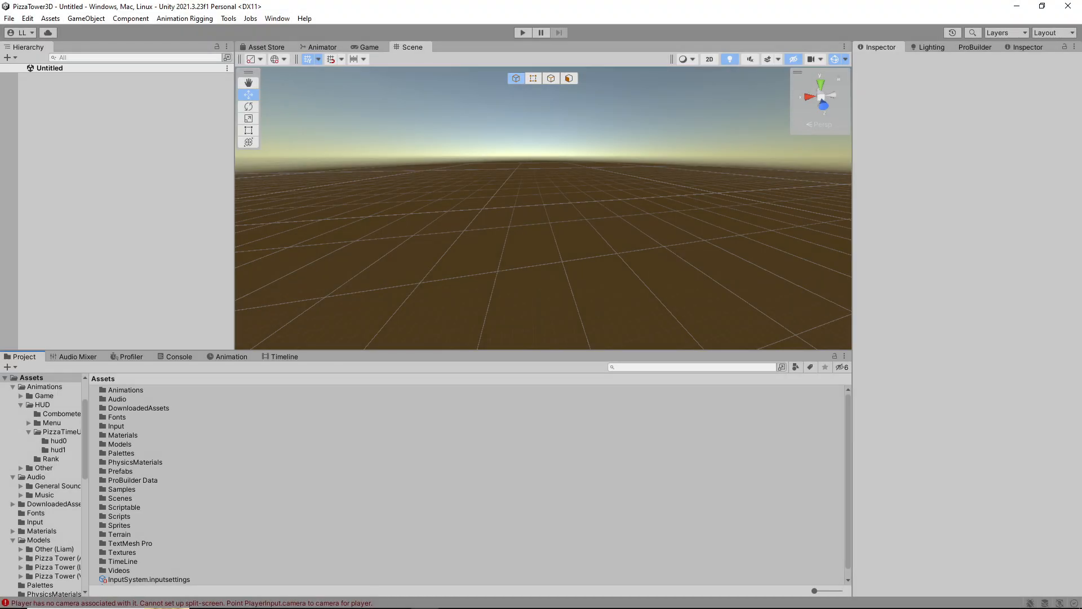
Look around the empty untitled scene and its ground grid
mouse_move(543, 209)
right_down()
mouse_move(533, 216)
mouse_move(563, 197)
mouse_move(527, 206)
right_up()
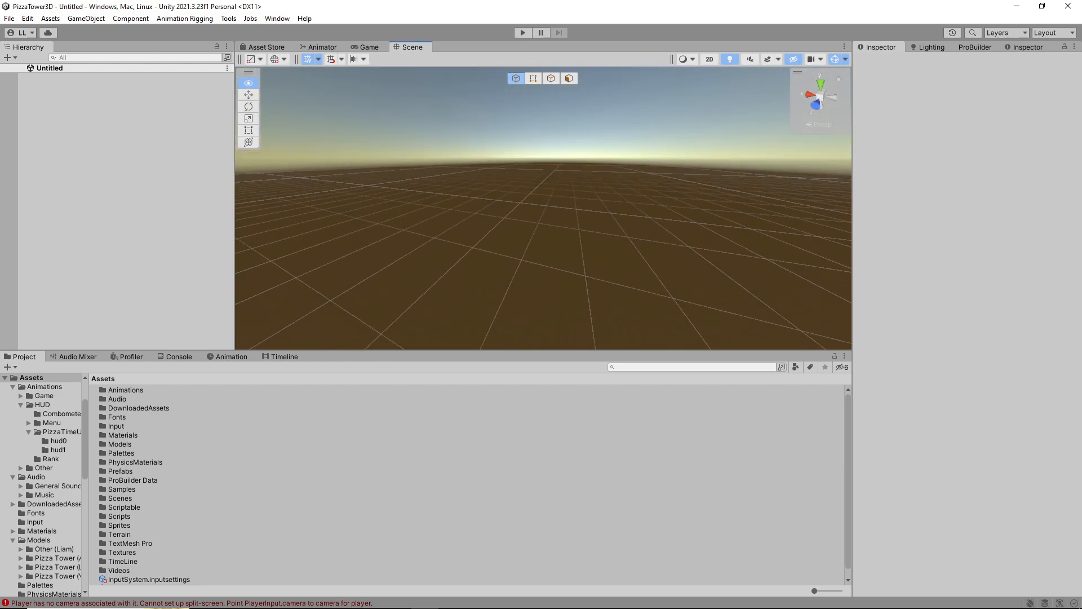
key(w)
key(a)
key(s)
key(d)
right_drag(543, 208, 496, 195)
key(w)
right_drag(495, 195, 590, 209)
key(w)
key(s)
Open the TemplateLevel scene from the Scenes folder in Assets
drag(564, 349, 563, 328)
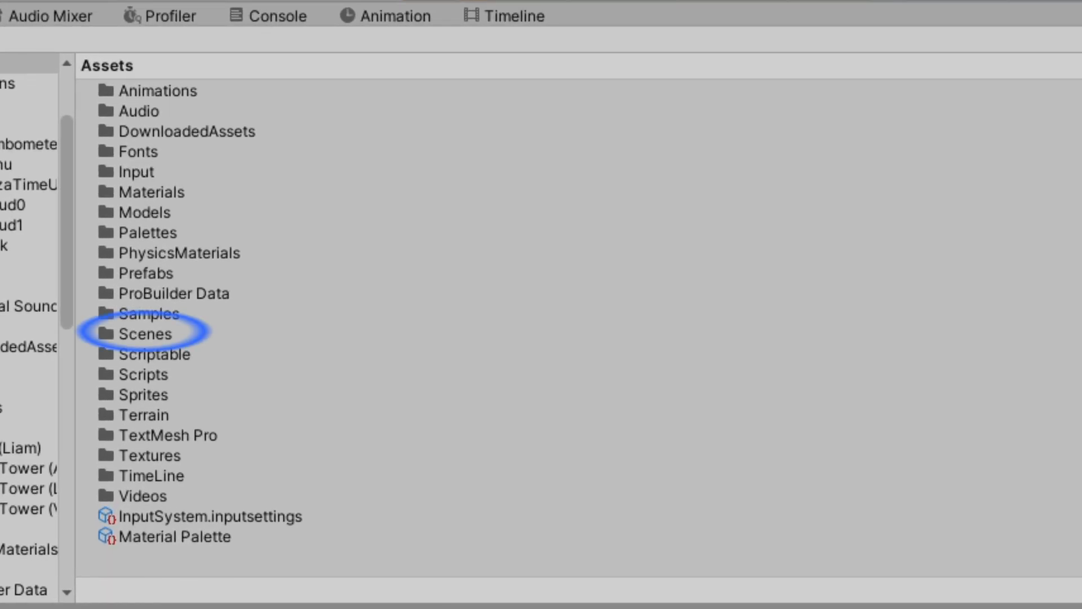
double_click(145, 333)
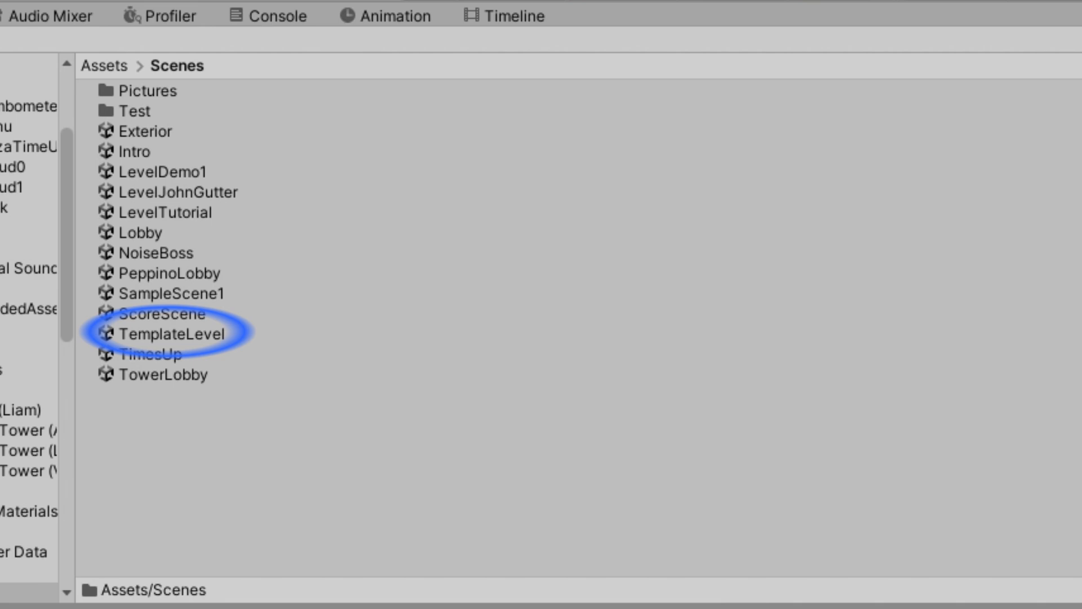
click(171, 333)
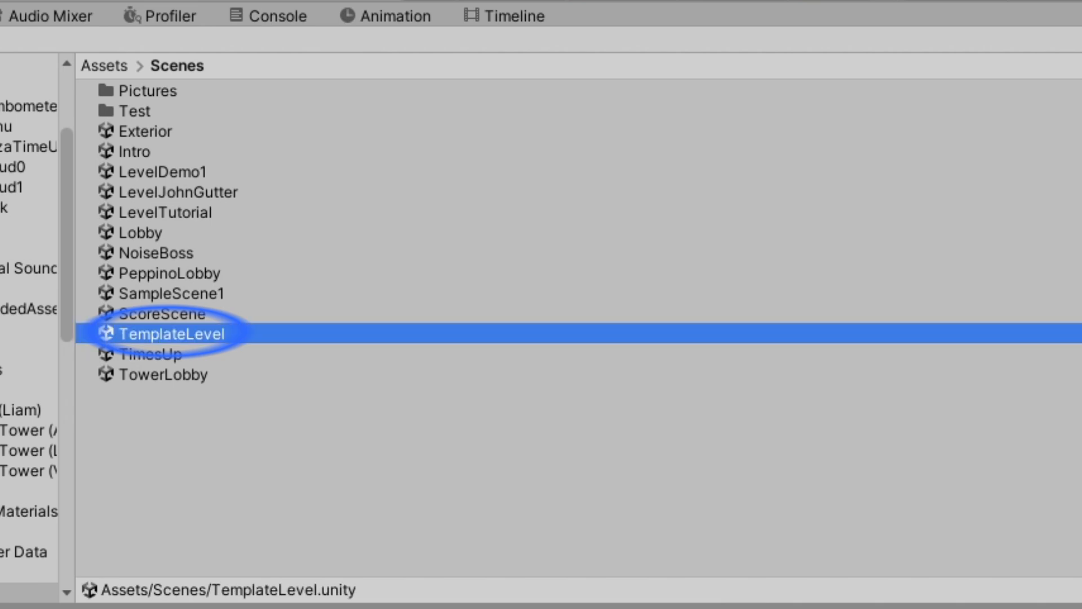
drag(451, 330, 451, 370)
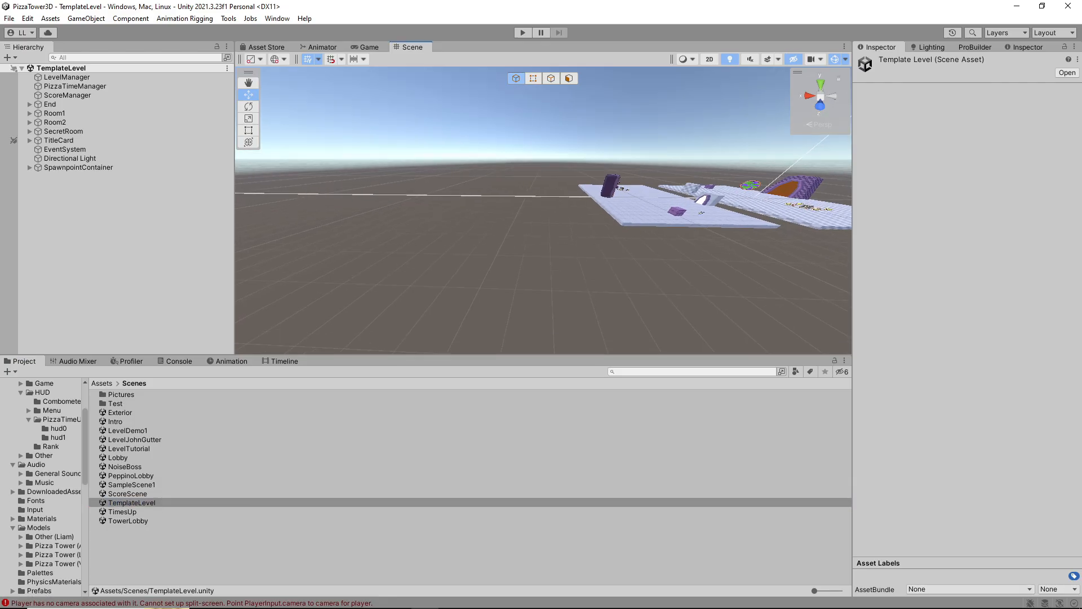
Examine the template level's floor platforms and placed objects from several sides
right_drag(530, 236, 597, 237)
key(w)
key(a)
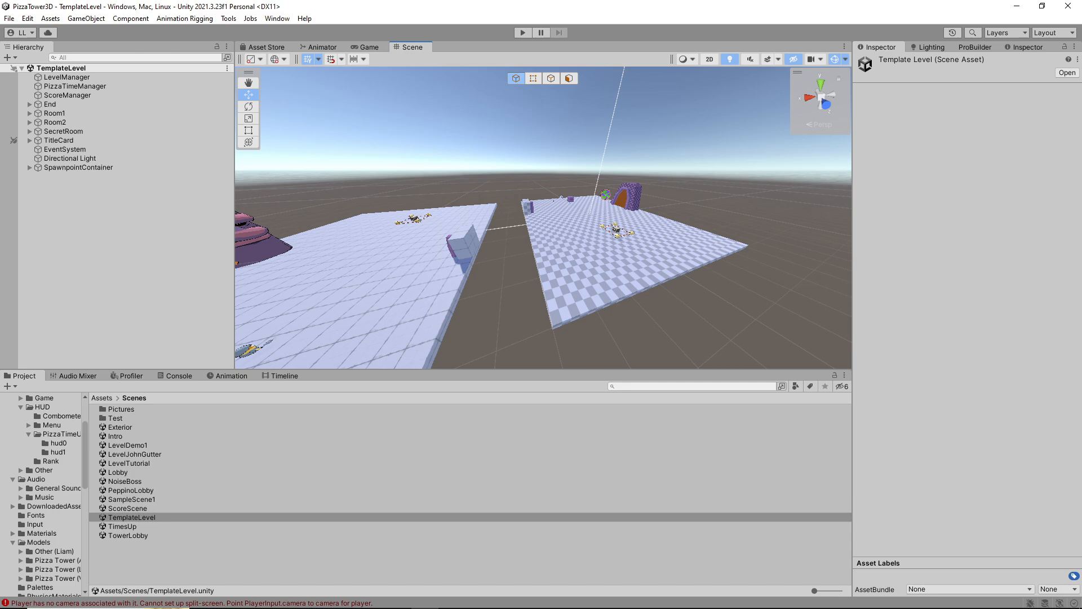
key(s)
right_drag(597, 237, 532, 258)
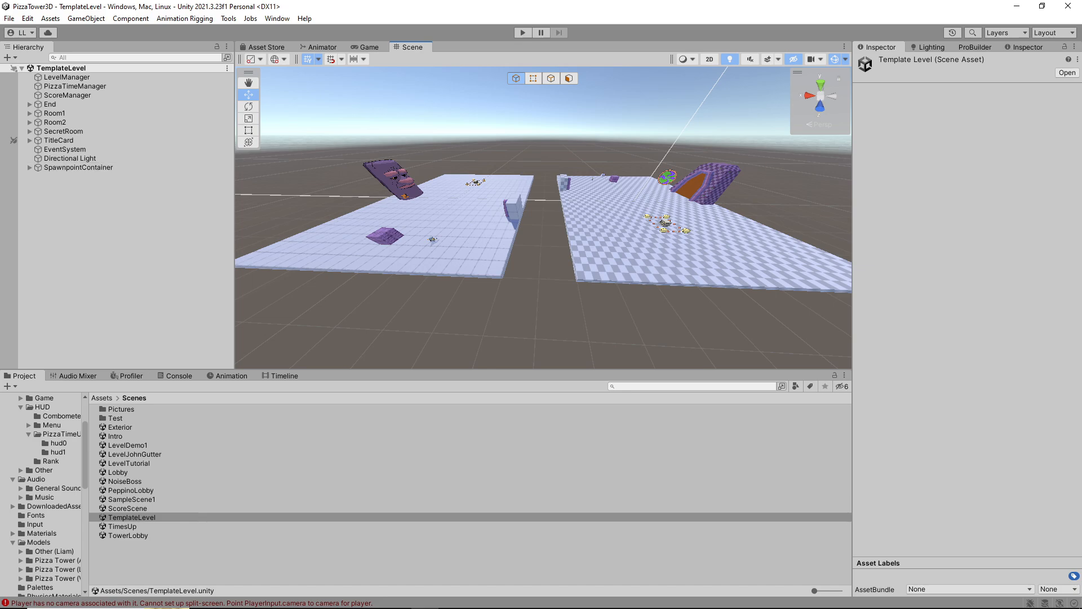
right_drag(532, 258, 512, 236)
key(a)
key(d)
alt+drag(513, 235, 467, 242)
key(a)
right_drag(472, 243, 594, 236)
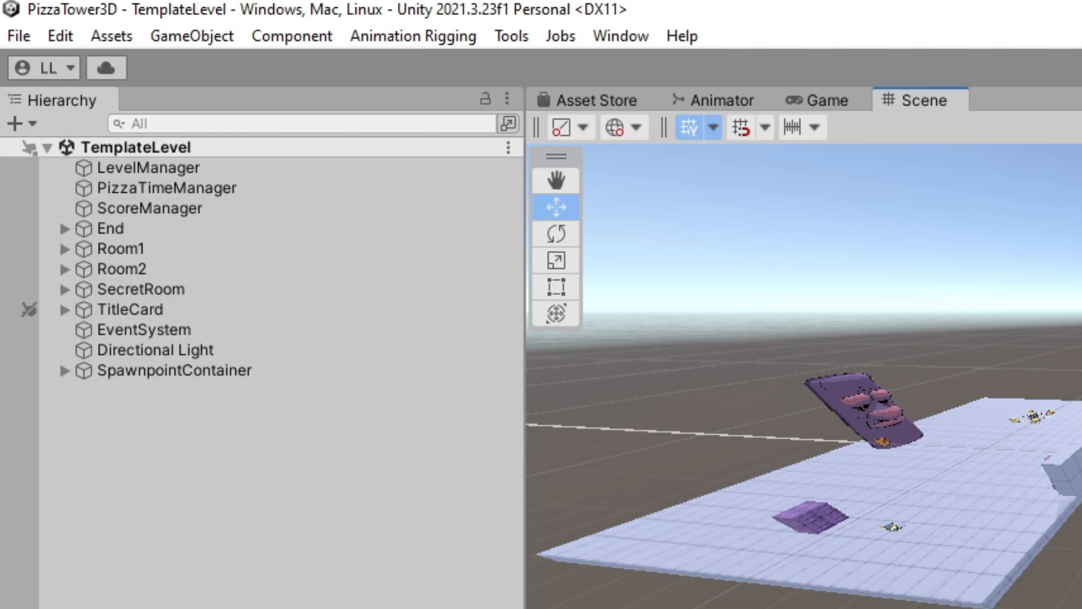
Save a copy of the template scene as MyLevel in the project's Assets/Scenes folder
click(19, 35)
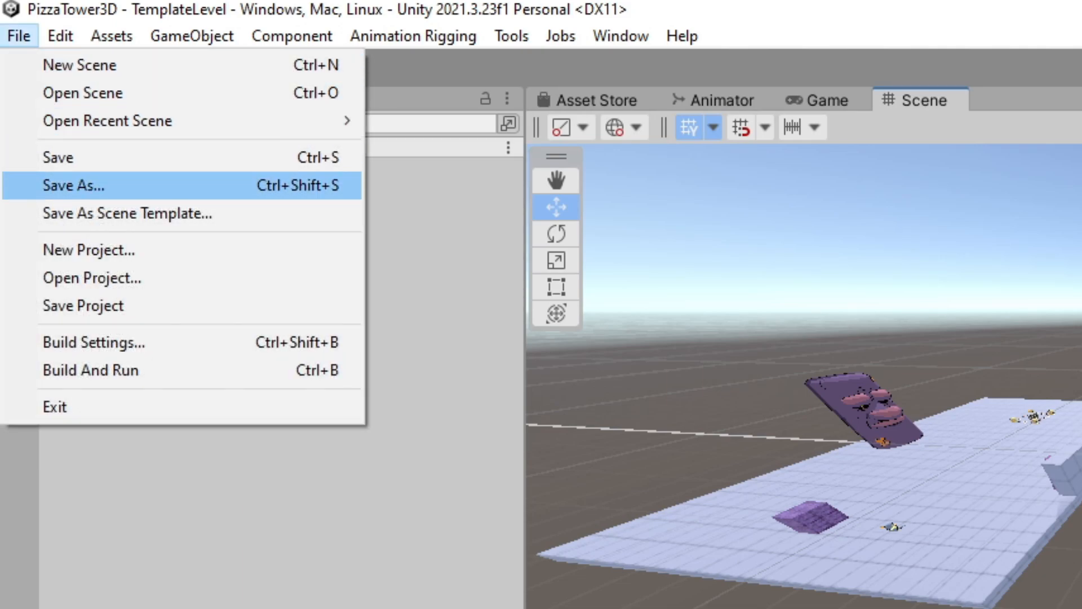
click(73, 185)
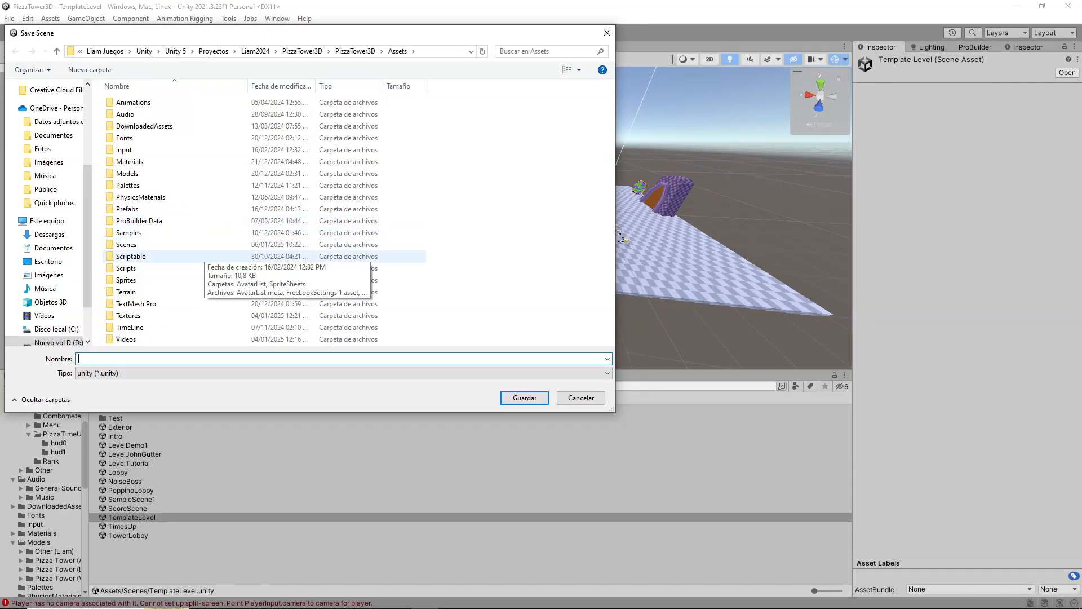
click(221, 272)
double_click(198, 244)
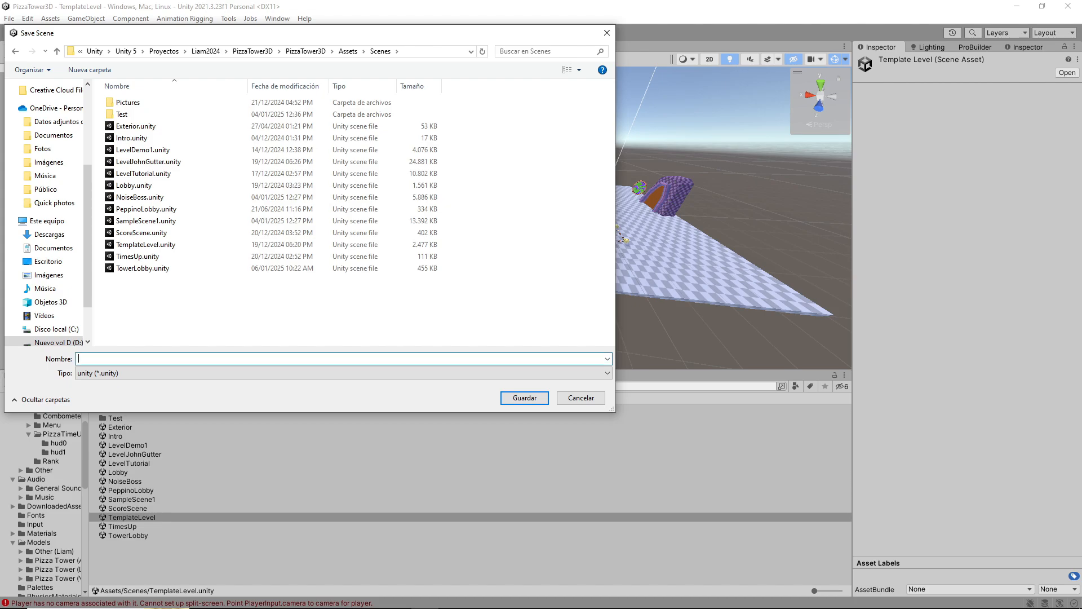
text(MyLevel)
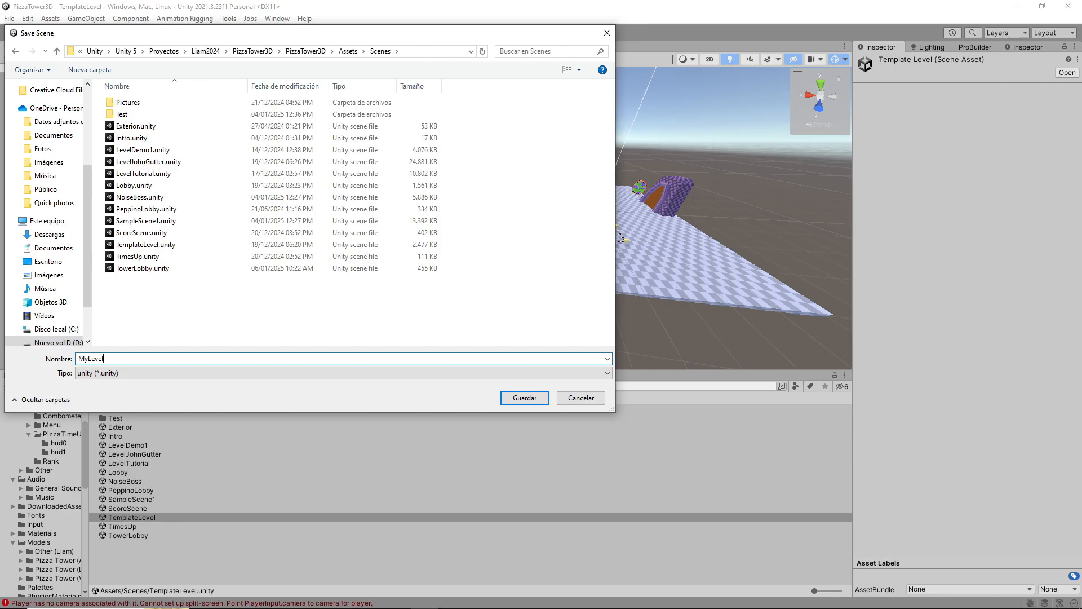
key(Return)
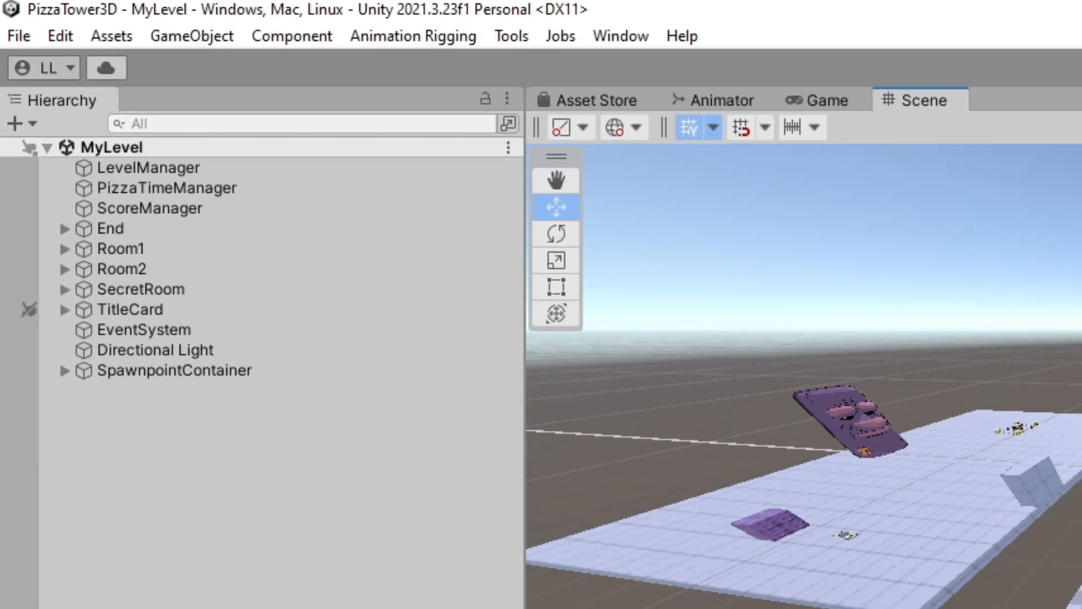
Add the open MyLevel scene to the scenes in the build settings and check its entry in the list
click(10, 23)
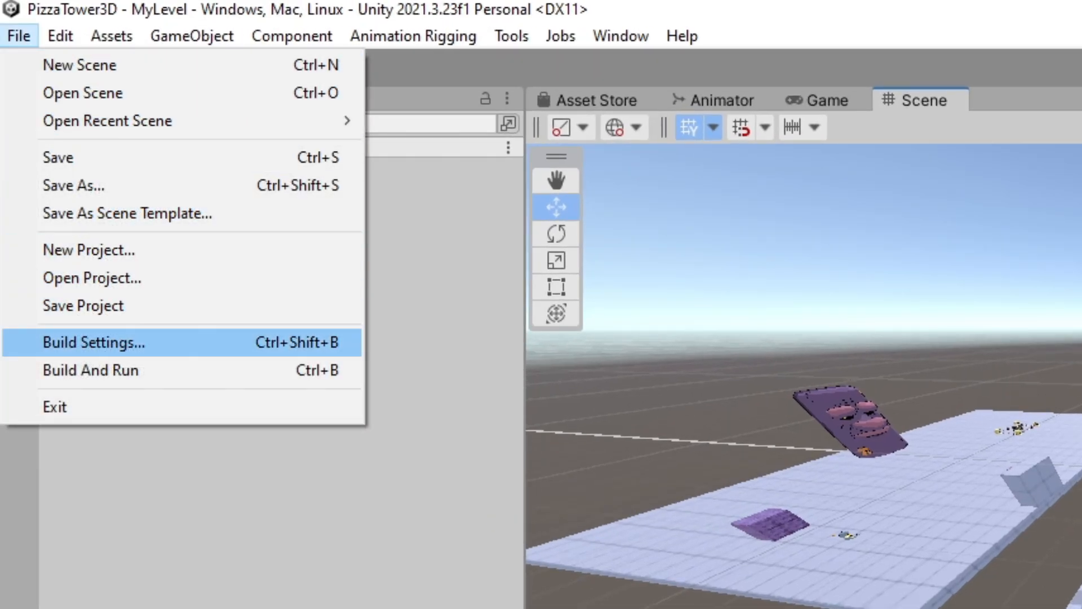
click(94, 342)
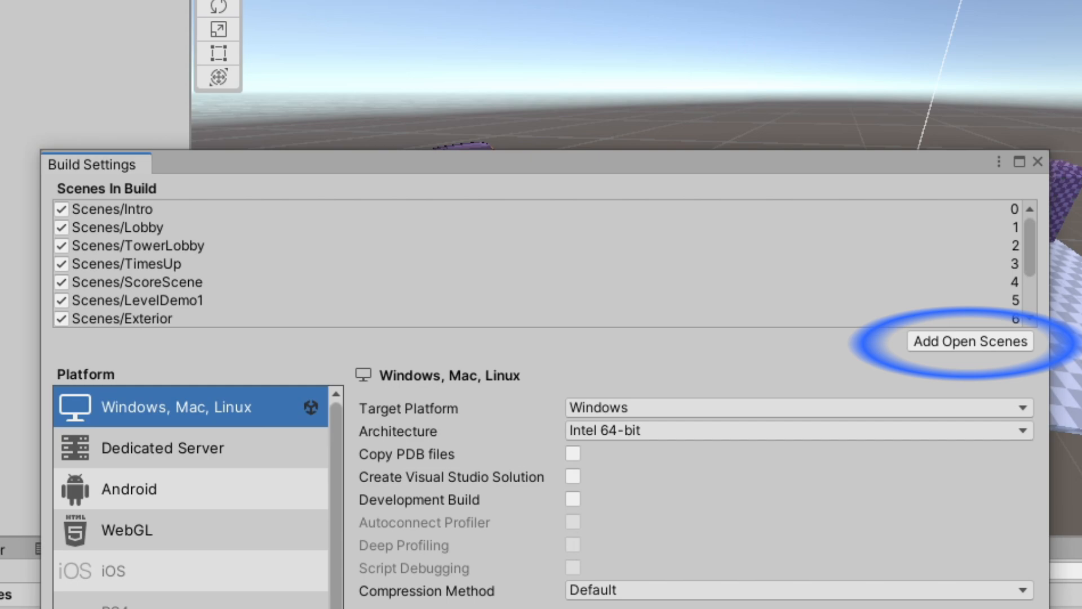
click(969, 341)
drag(1030, 248, 1030, 281)
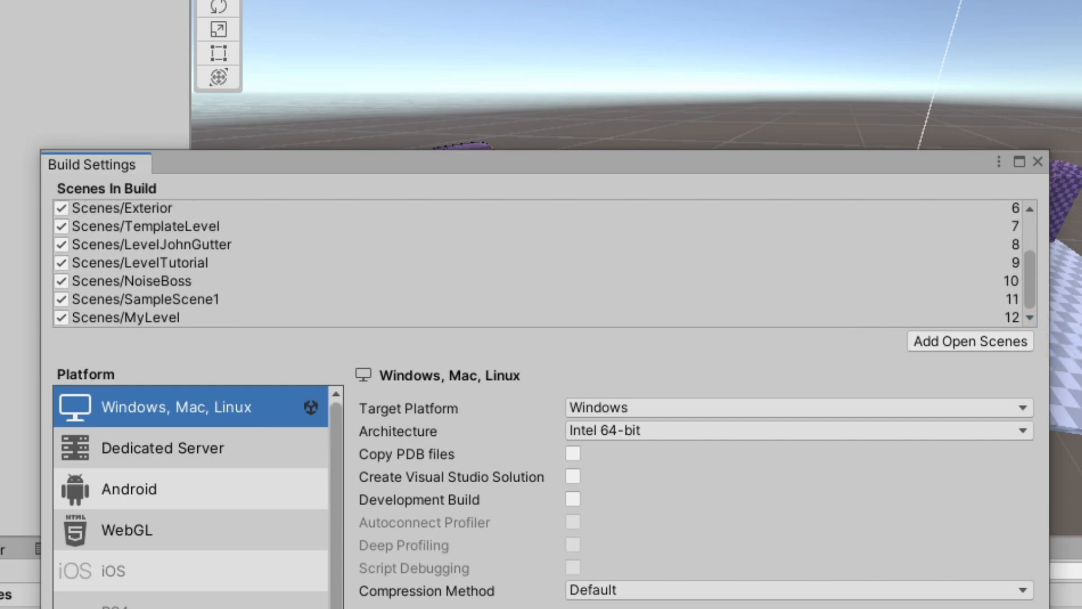
click(126, 317)
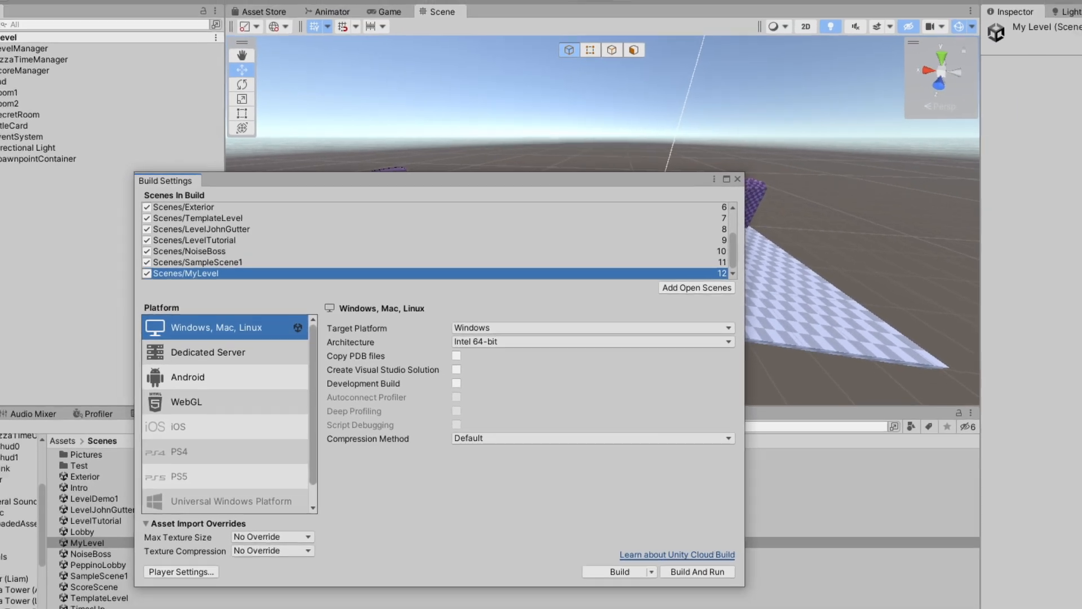
click(1037, 162)
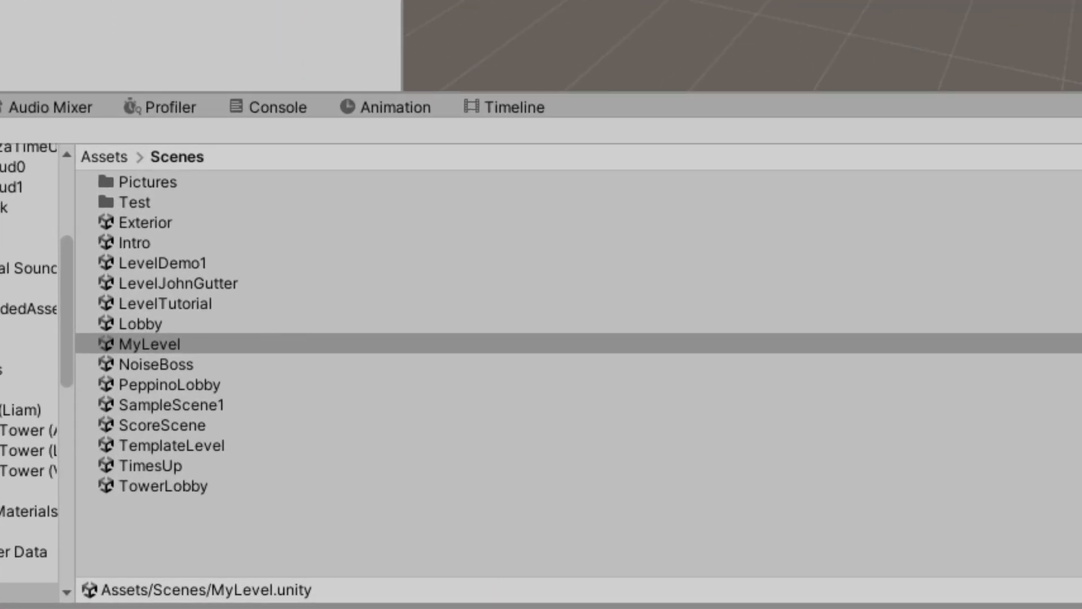
Open the TowerLobby scene from the Scenes folder
click(163, 485)
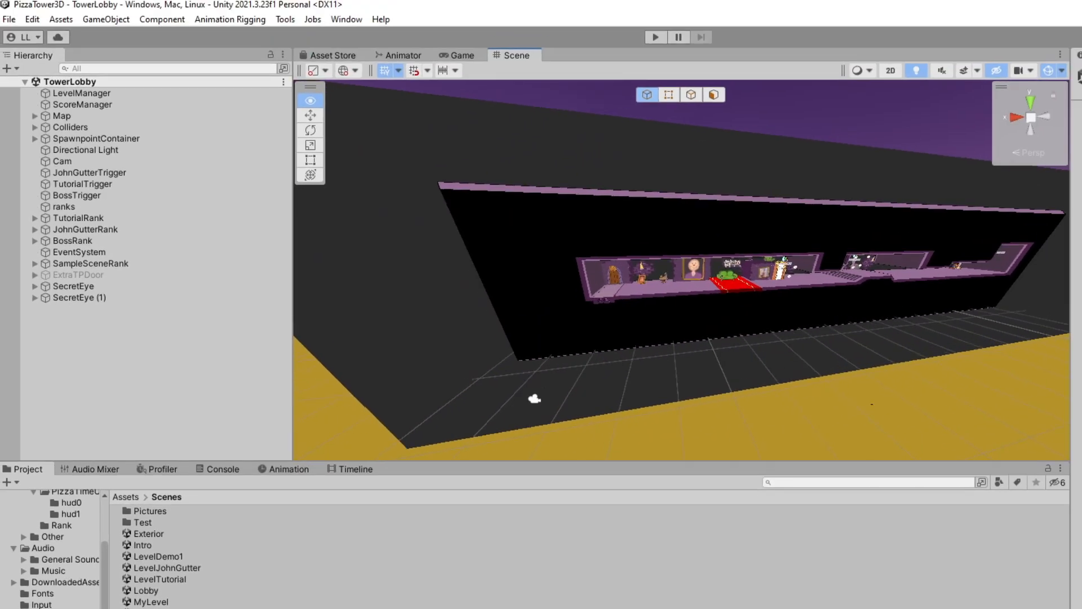
key(w)
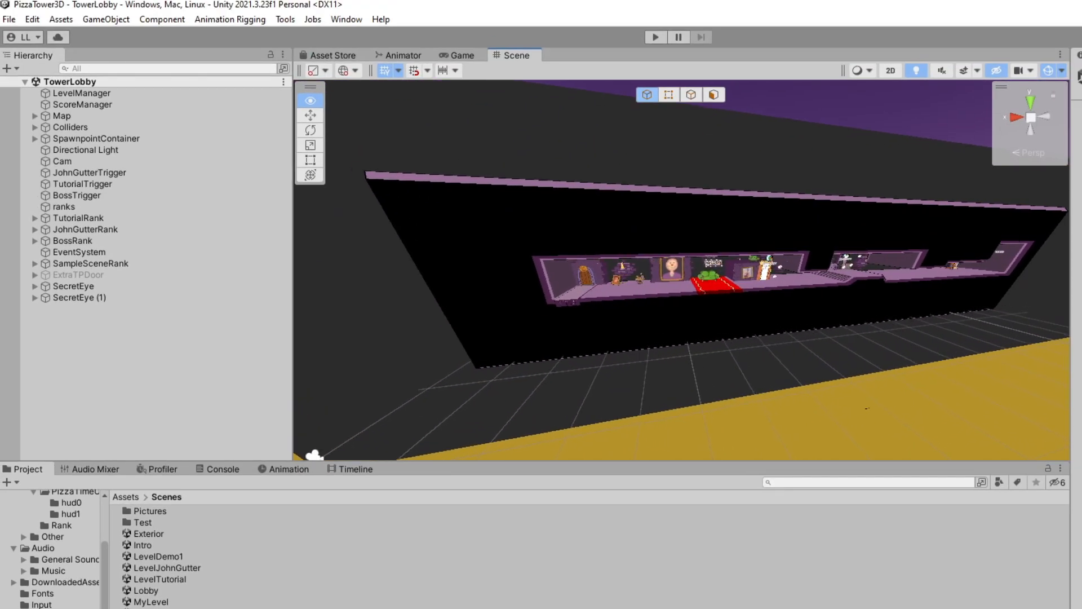
key(w)
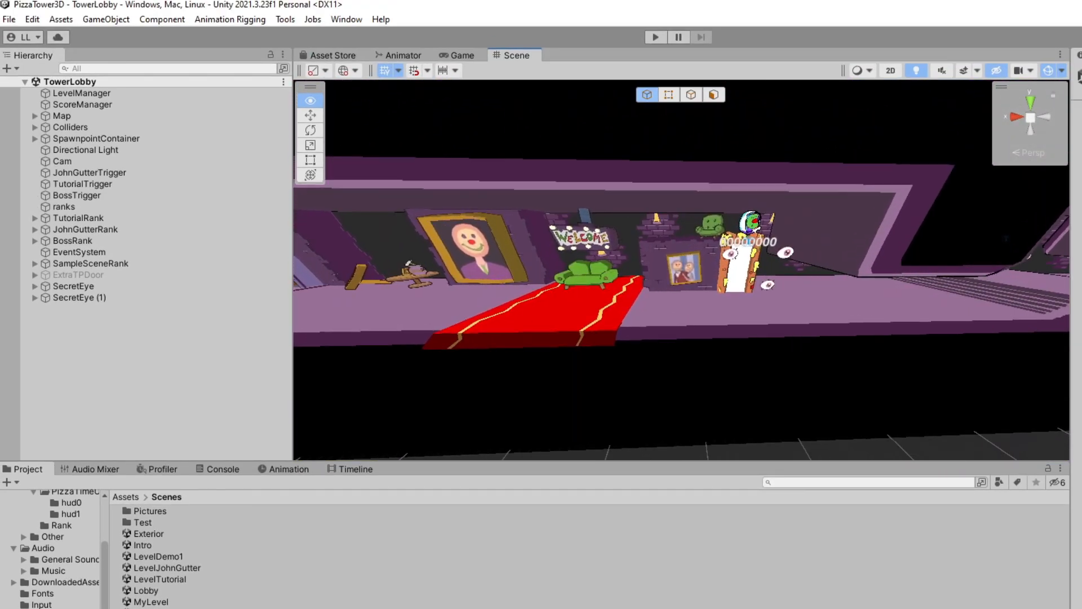
key(a)
key(w)
key(s)
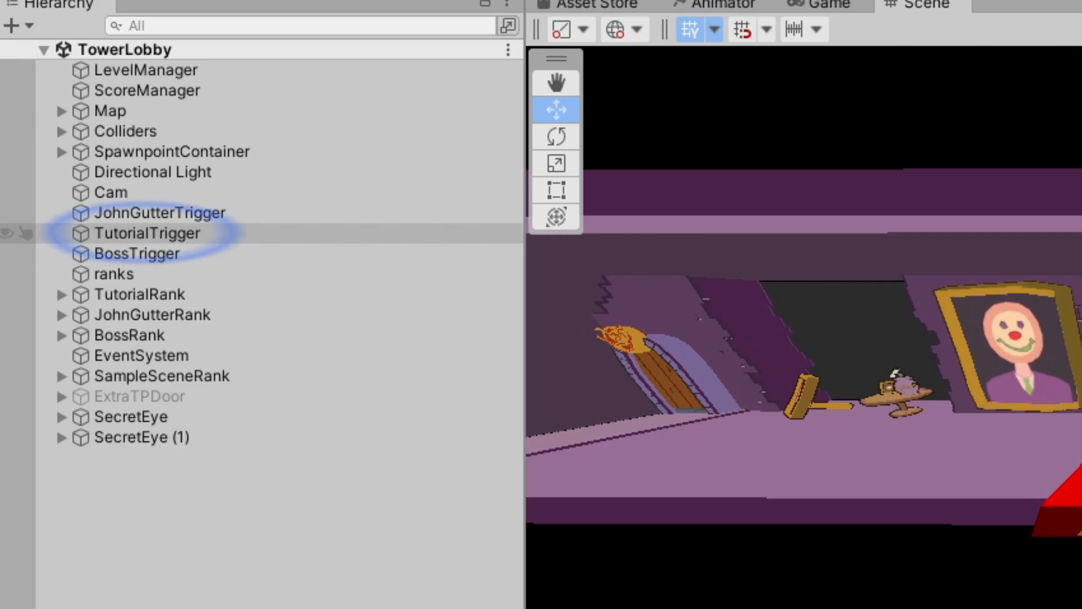
Duplicate the TutorialTrigger object at the lobby's tutorial door
click(141, 232)
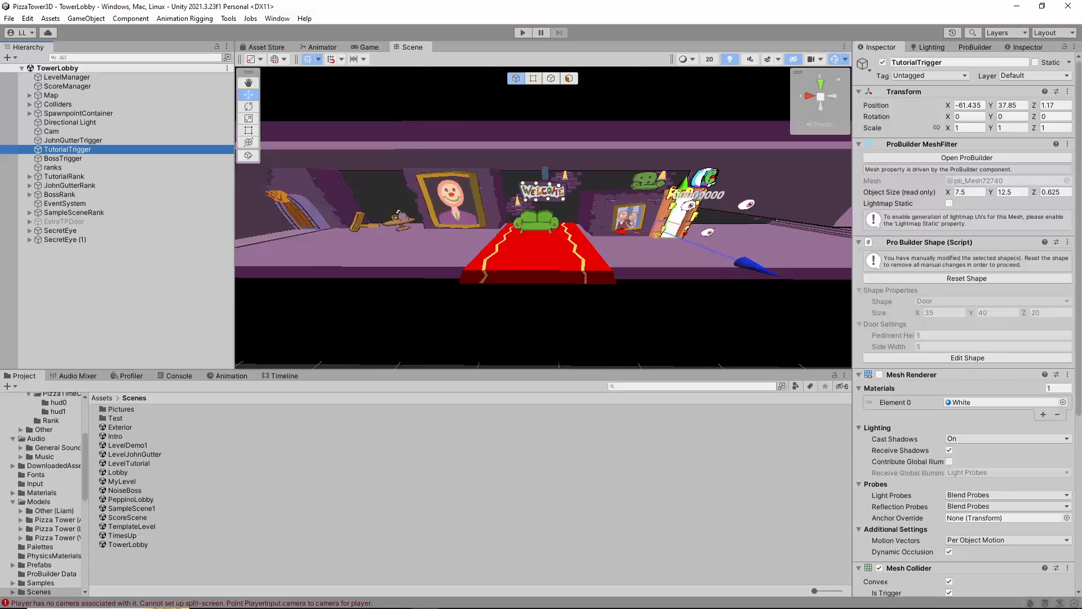
key(f)
key(w)
right_drag(563, 217, 378, 254)
key(s)
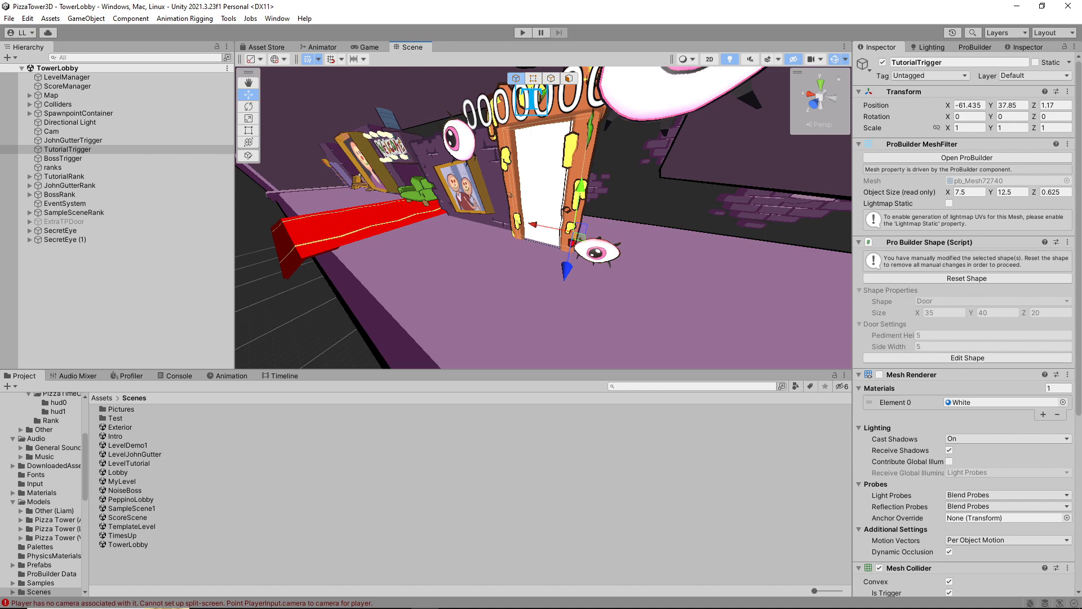
click(68, 149)
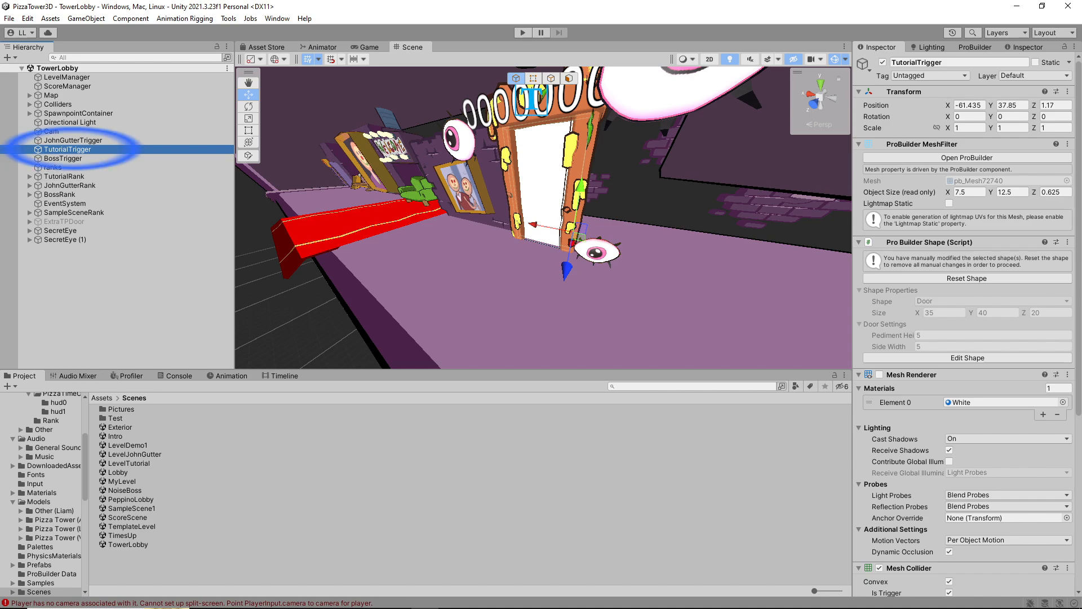
key(F2)
key(Escape)
key(ctrl+d)
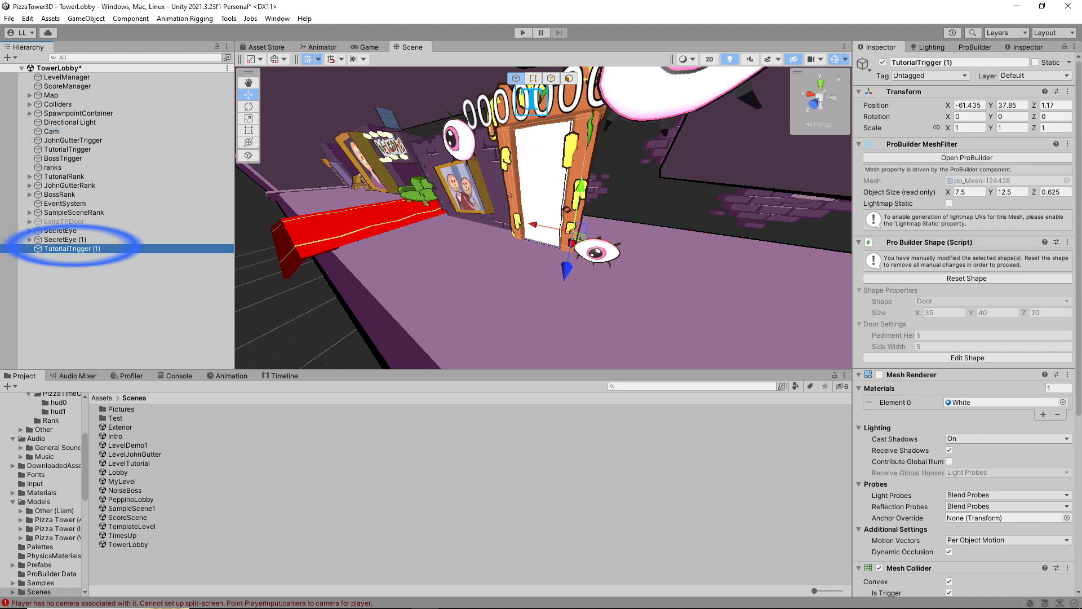
Move the duplicated tutorial trigger along the lobby to about X 34, Z -1.3, near the small framed portrait
key(a)
right_drag(524, 219, 662, 220)
key(s)
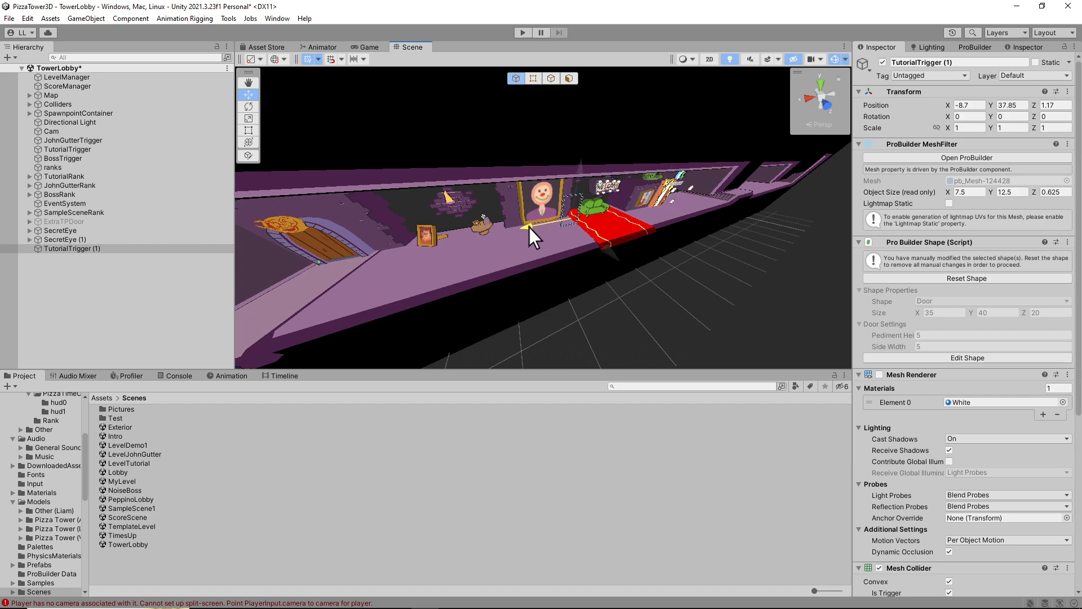
drag(424, 249, 415, 250)
key(w)
right_drag(415, 250, 486, 259)
key(a)
drag(559, 239, 556, 237)
right_drag(557, 237, 524, 231)
key(d)
drag(524, 231, 519, 223)
Enable the Mesh Renderer on the duplicated tutorial trigger in the lobby
click(70, 249)
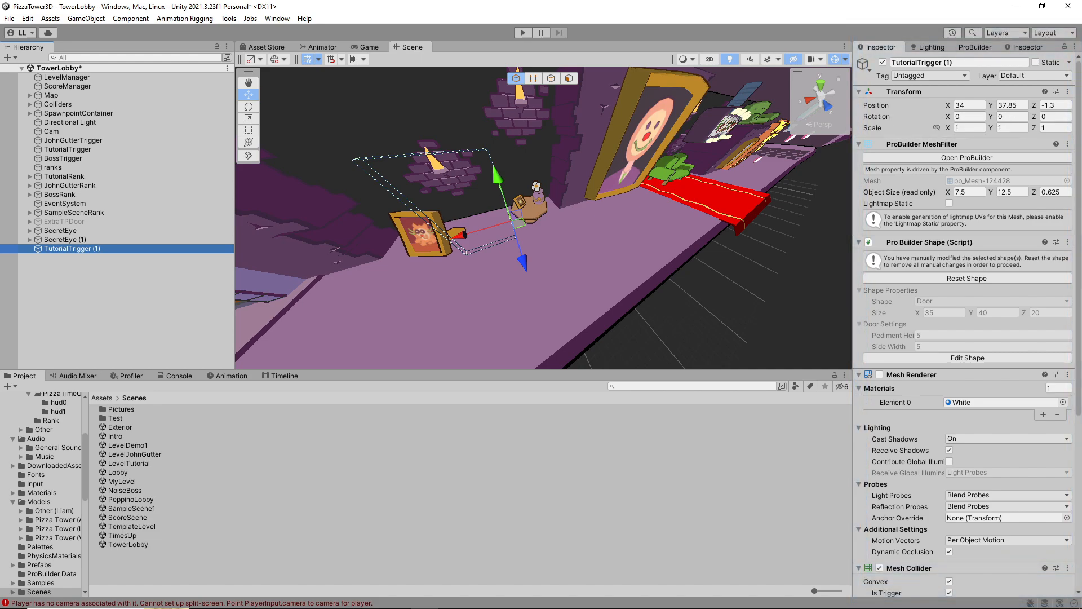
scroll(966, 327, down, 5)
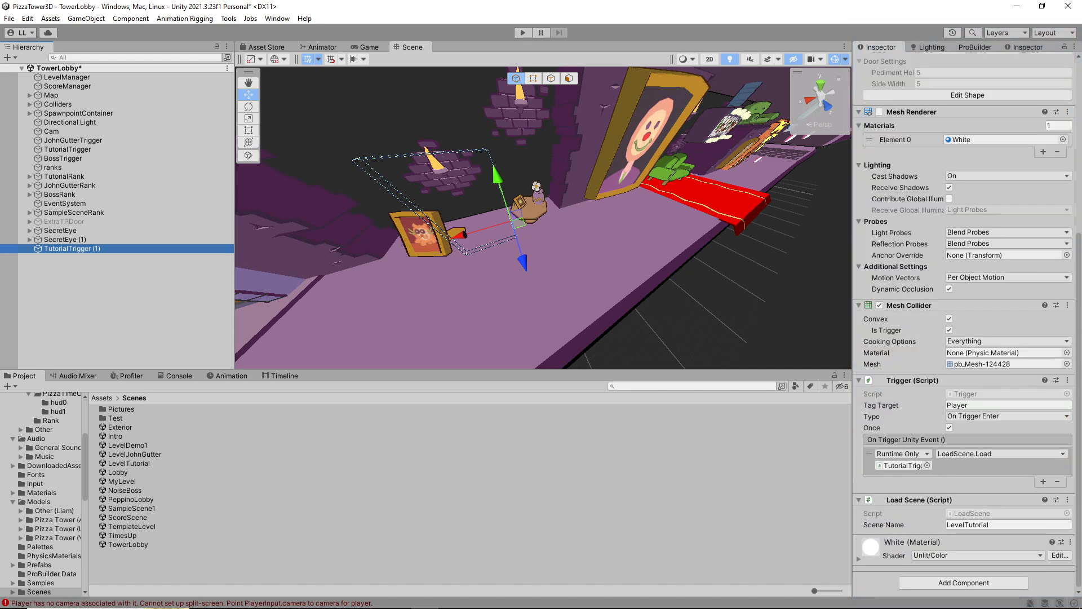
scroll(966, 324, up, 2)
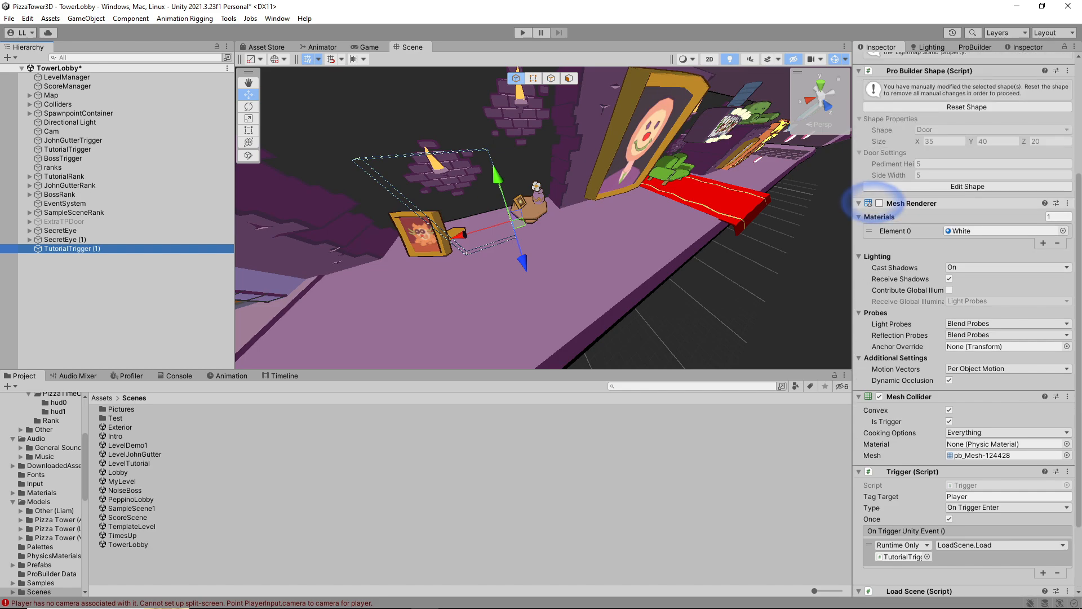
click(879, 202)
right_drag(543, 217, 516, 217)
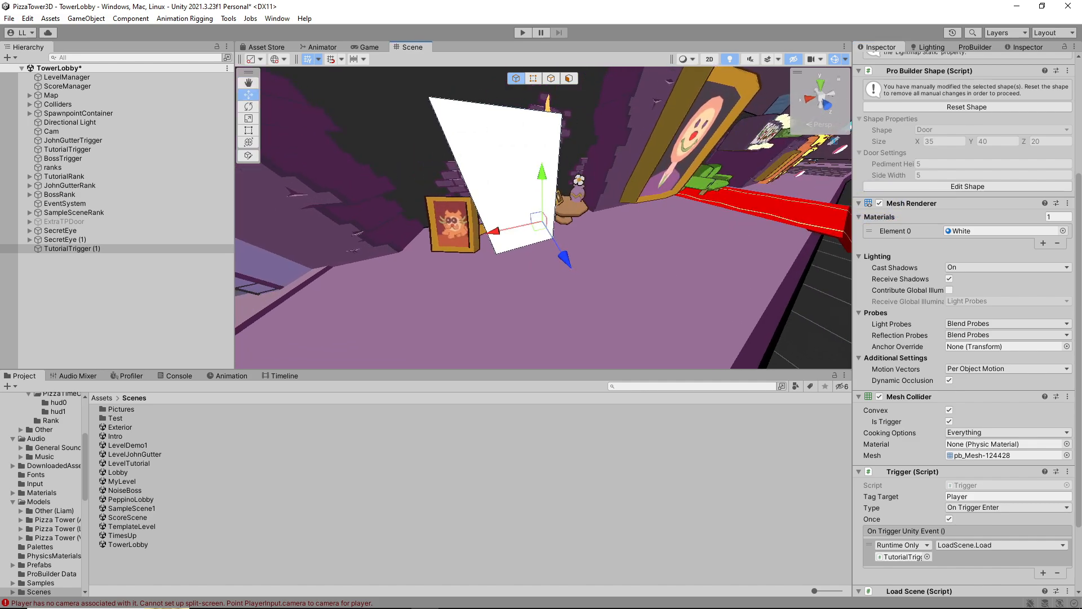
Set the duplicated trigger's Load Scene name to MyLevel and save the TowerLobby scene
scroll(966, 322, down, 3)
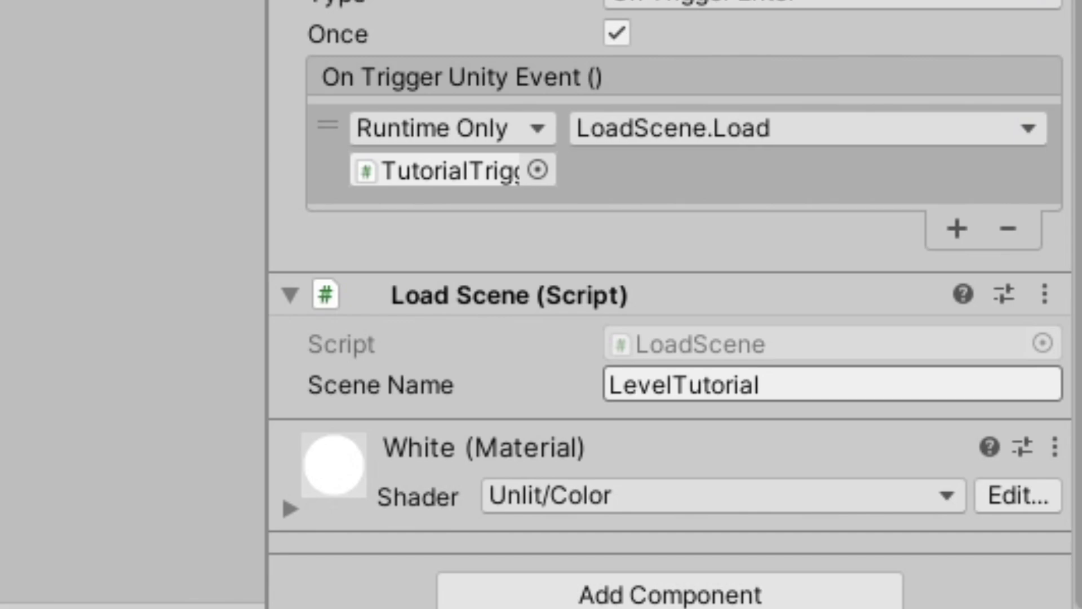
drag(768, 386, 608, 385)
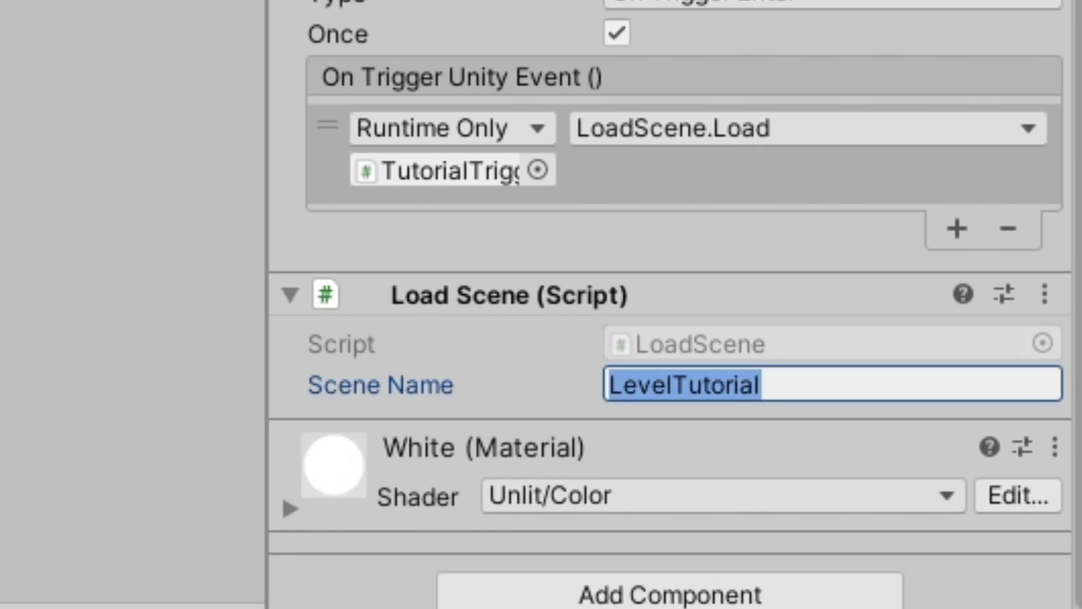
text(MyLevel)
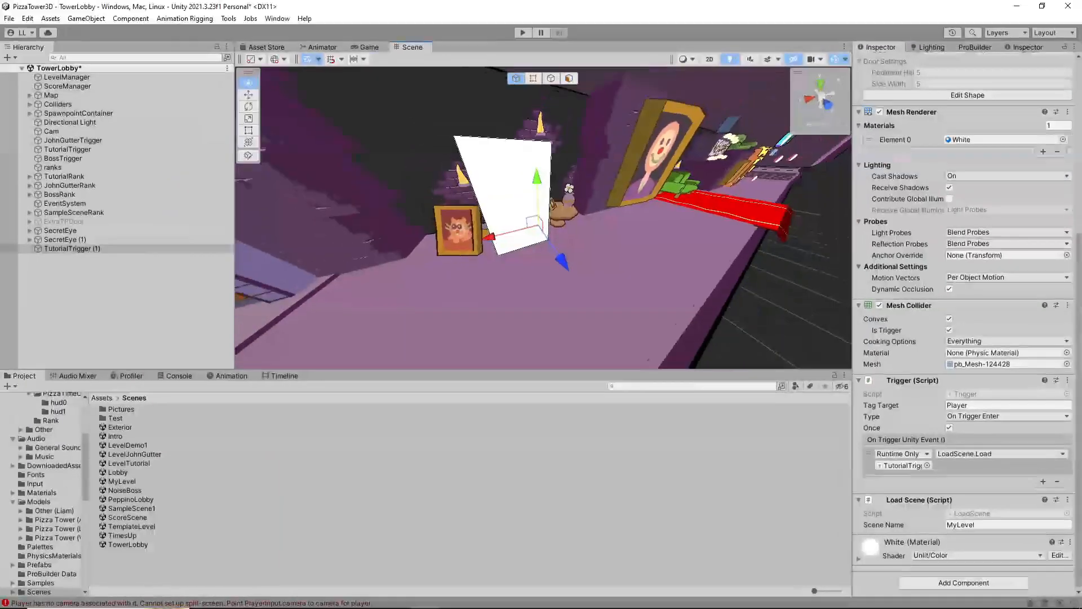
right_drag(508, 226, 543, 222)
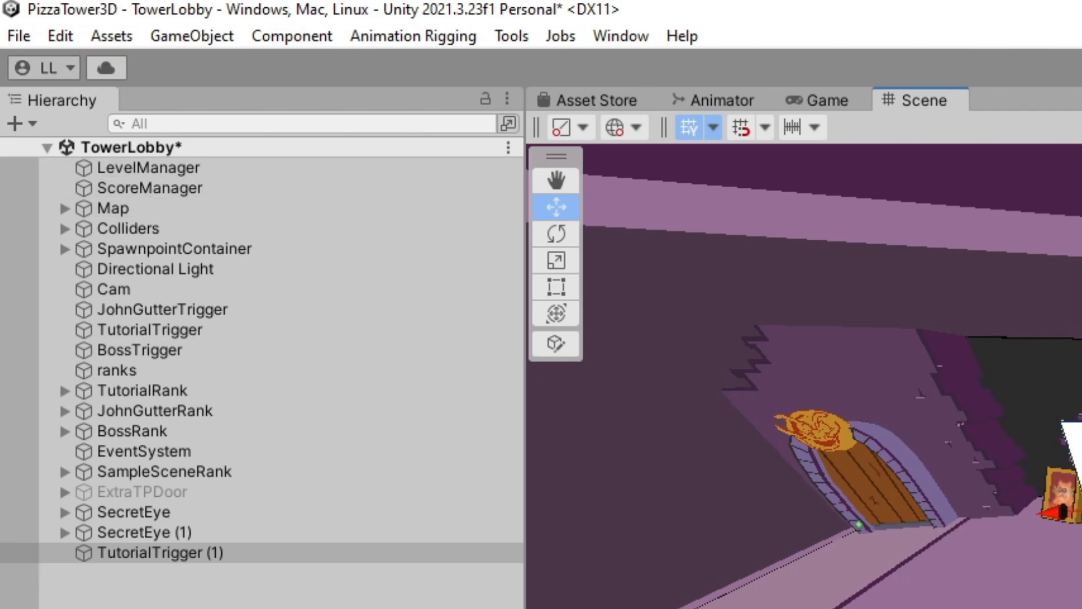
click(19, 35)
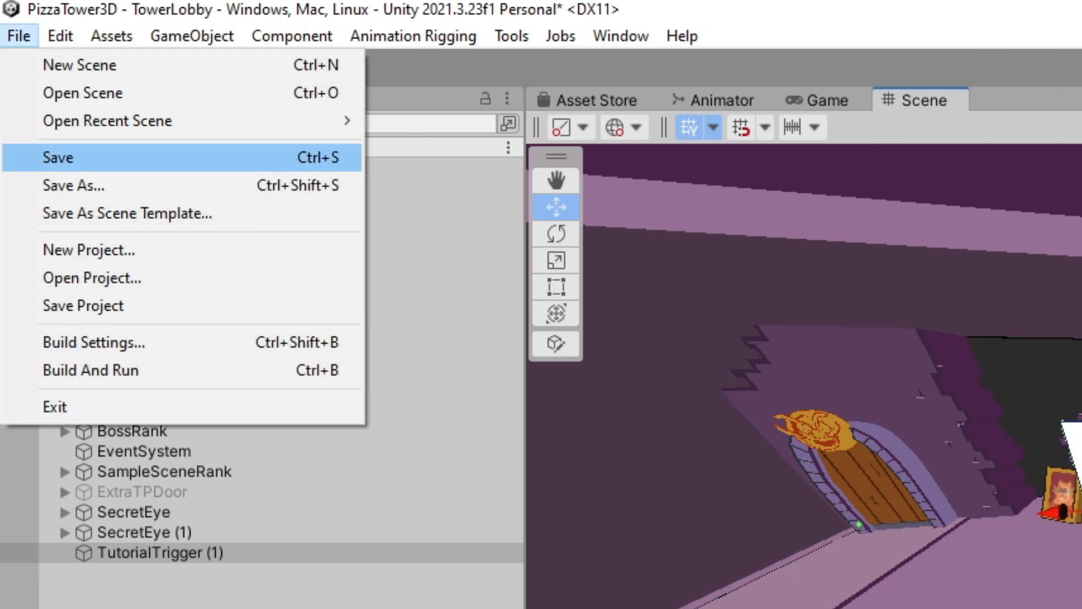
click(58, 157)
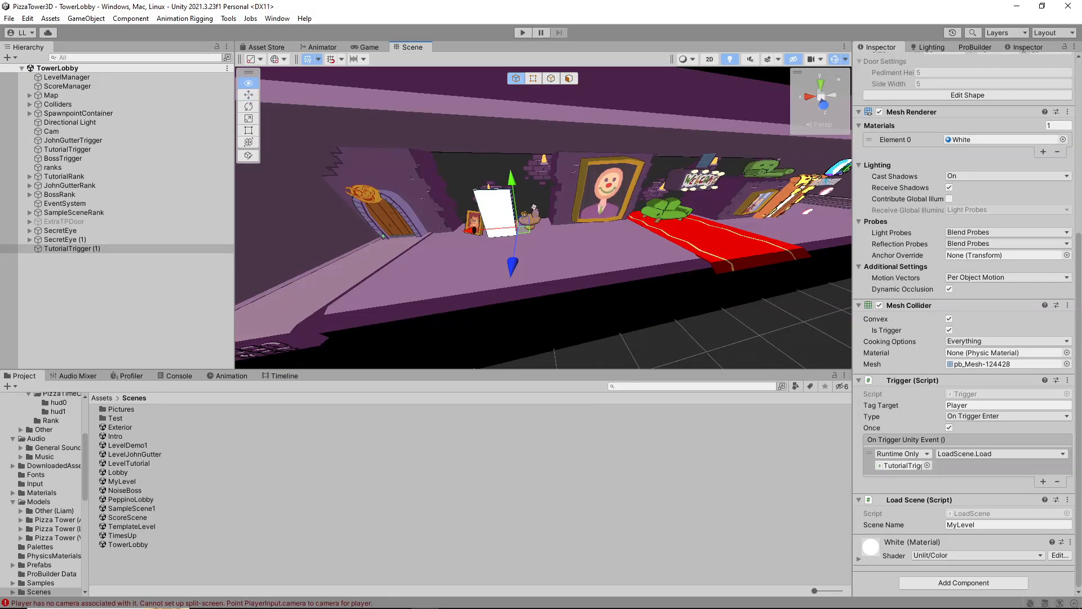
Run the TowerLobby scene in play mode to check the white trigger, and stop it
right_drag(538, 231, 462, 235)
click(523, 32)
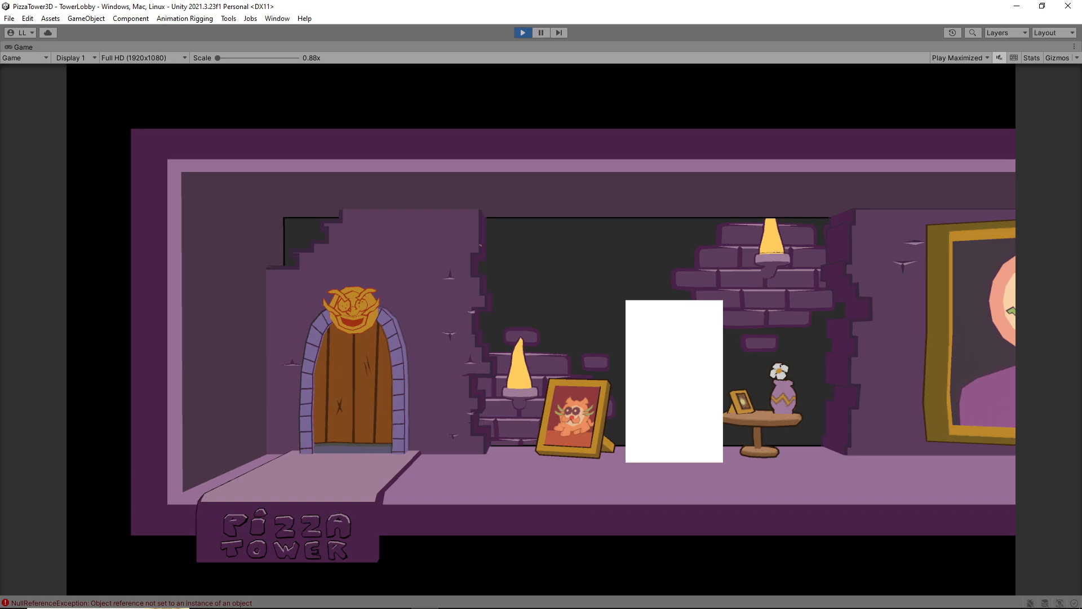
key(ctrl+p)
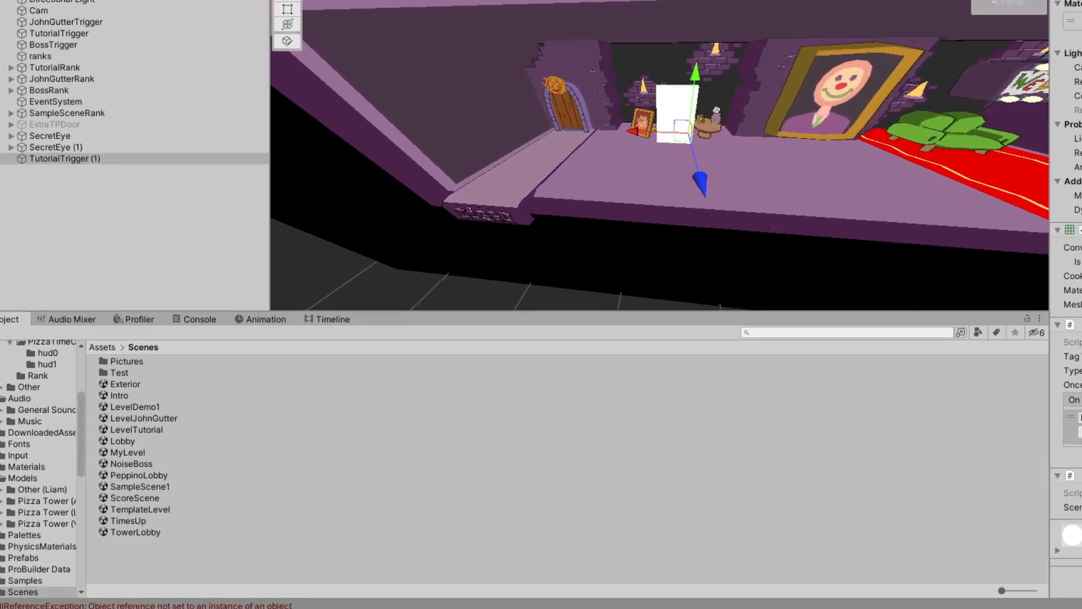
Open the Lobby scene, run it in play mode and continue into the tower lobby
click(118, 472)
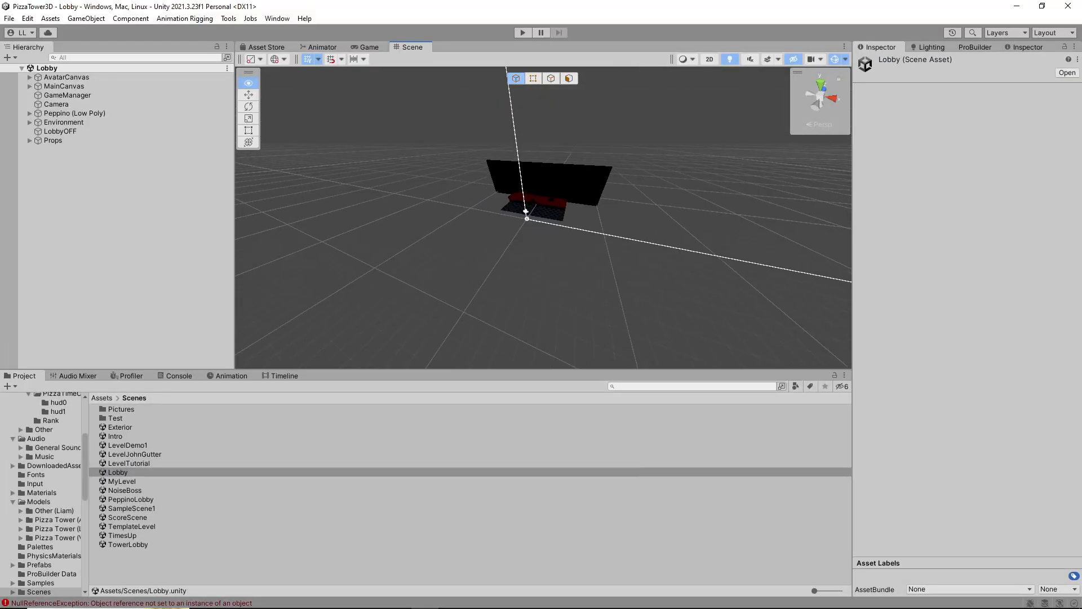
right_drag(543, 218, 468, 234)
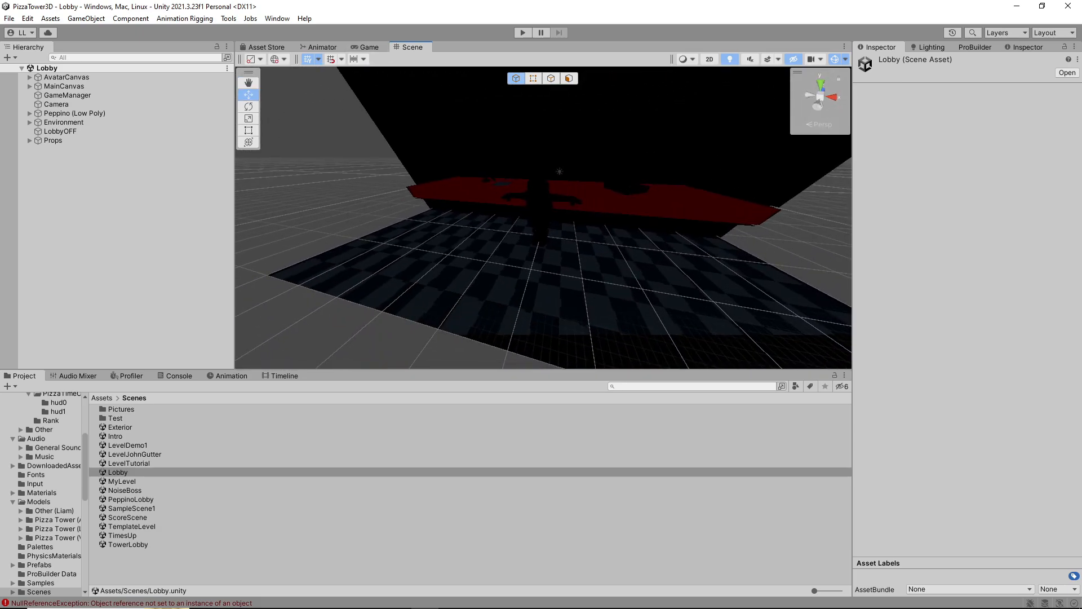
click(522, 32)
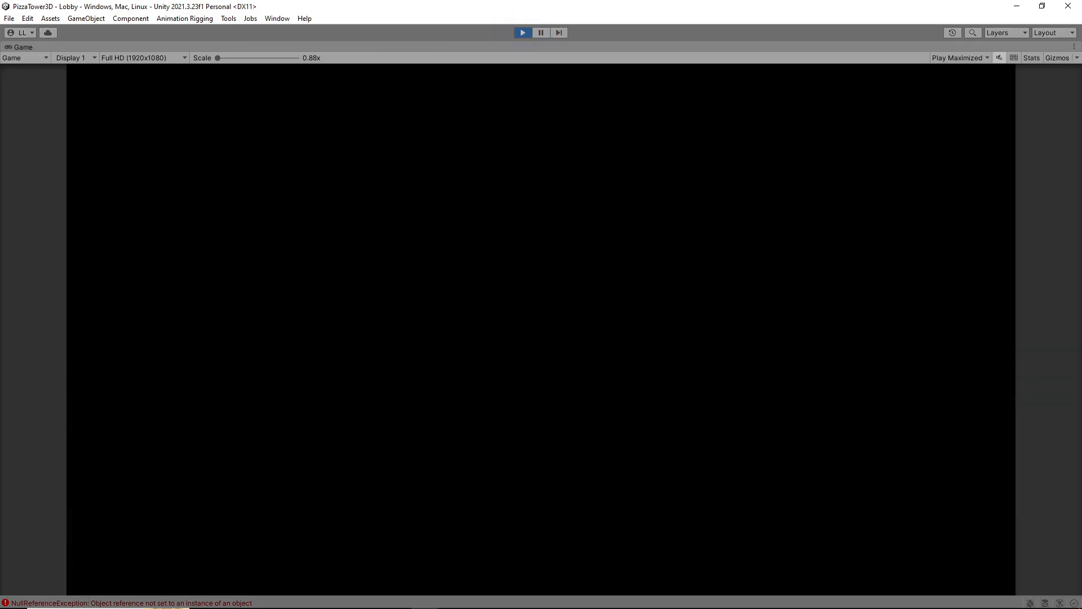
key(space)
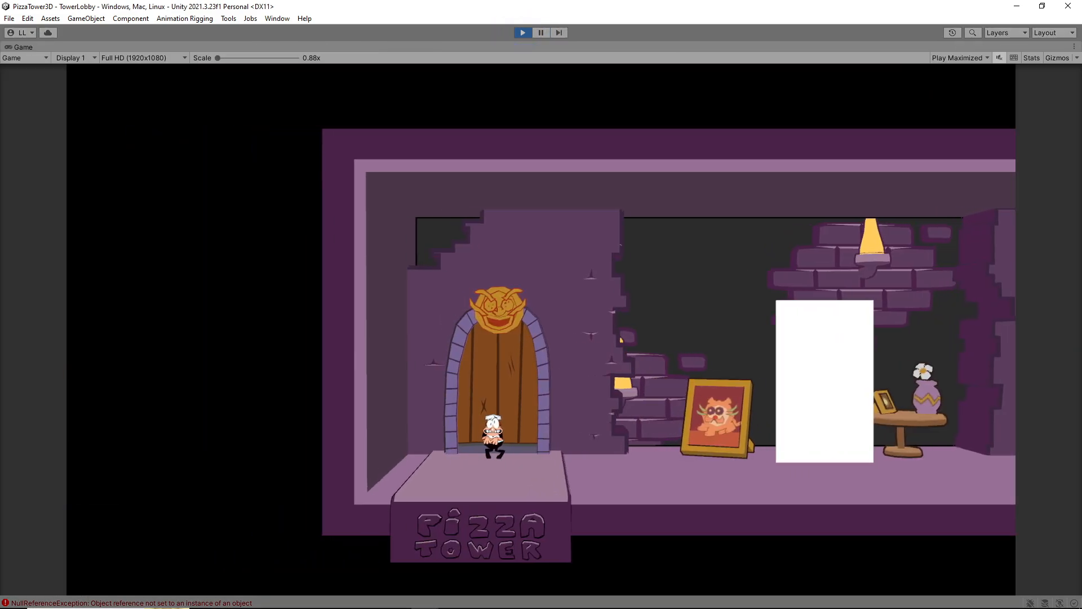
Walk the character from the entrance door into the white trigger to test loading MyLevel
key(a)
key(d)
key(d)
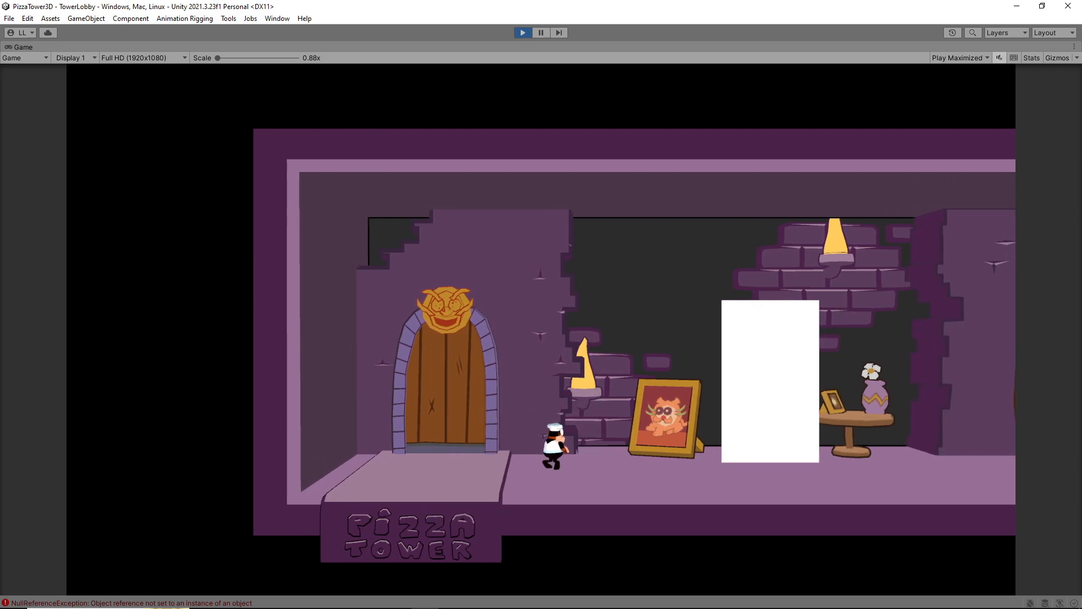
key(w)
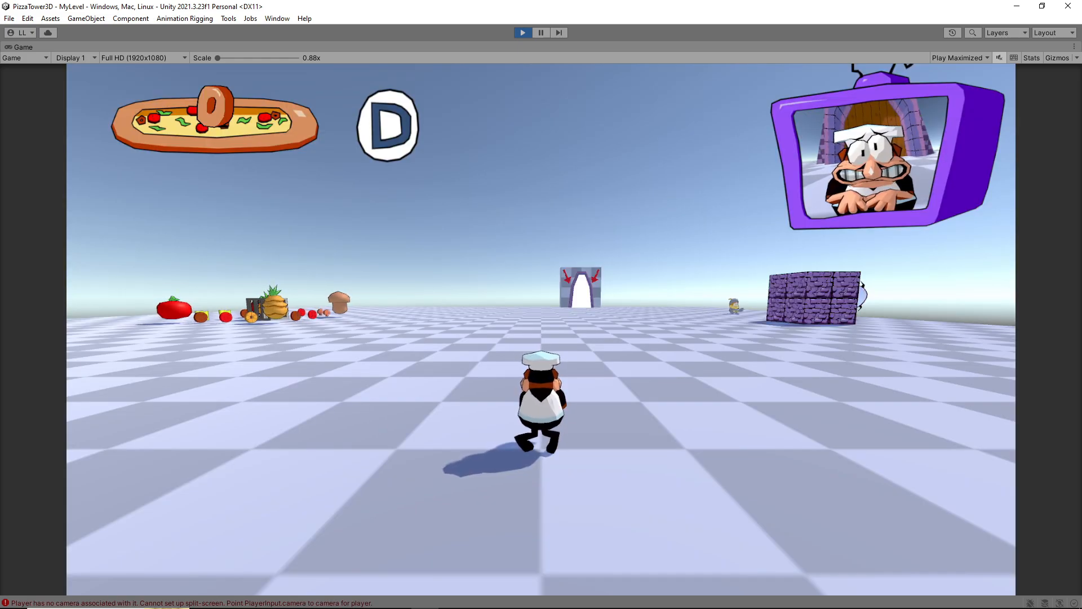
Walk around MyLevel in play mode to examine the template objects, pause the game and stop play mode
key(d)
key(a)
key(d)
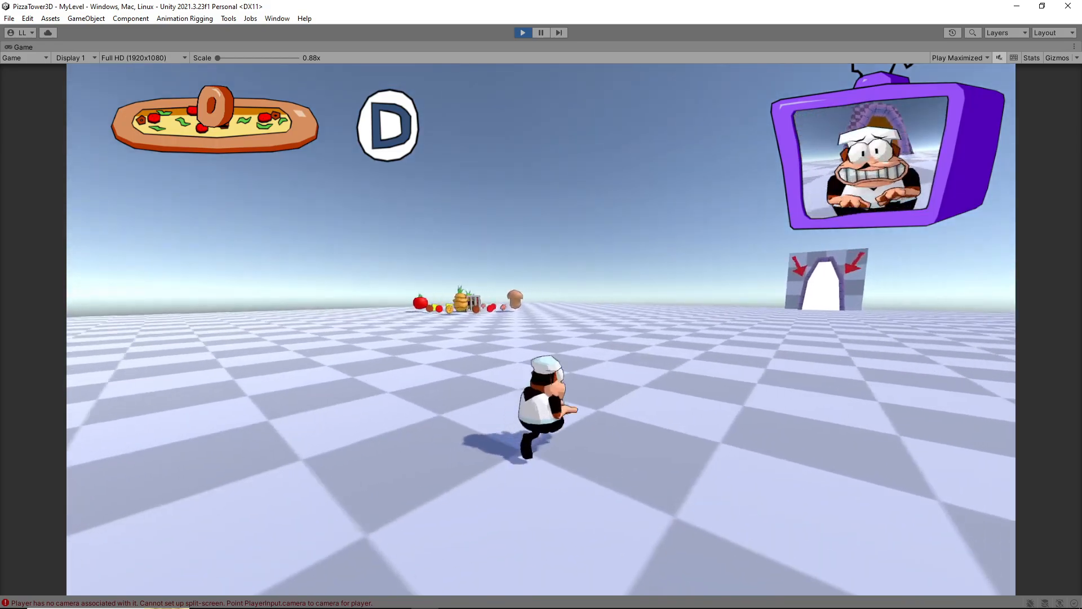
key(a)
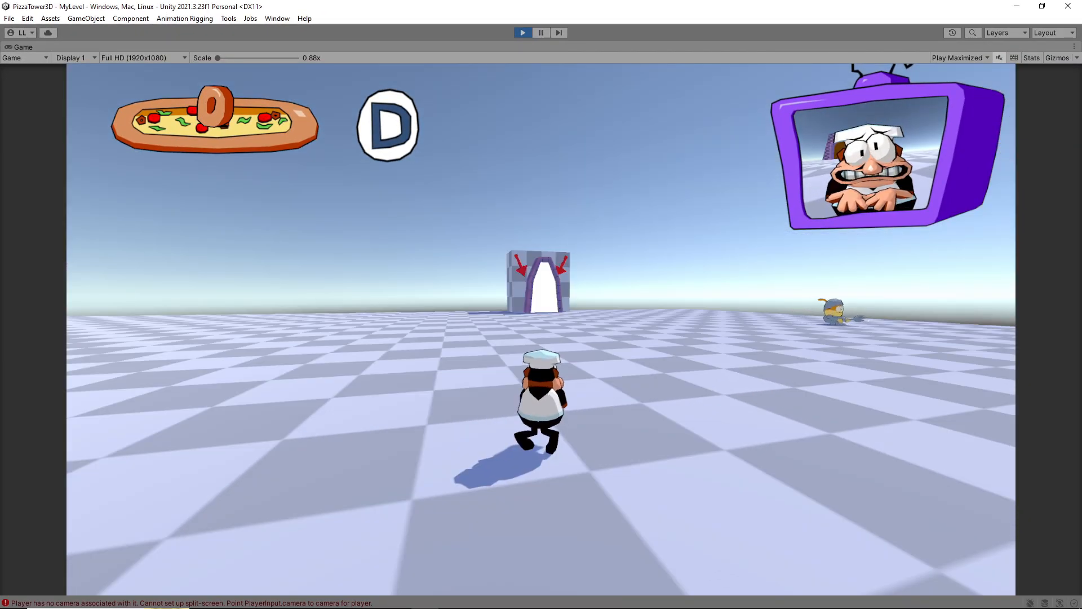
key(Escape)
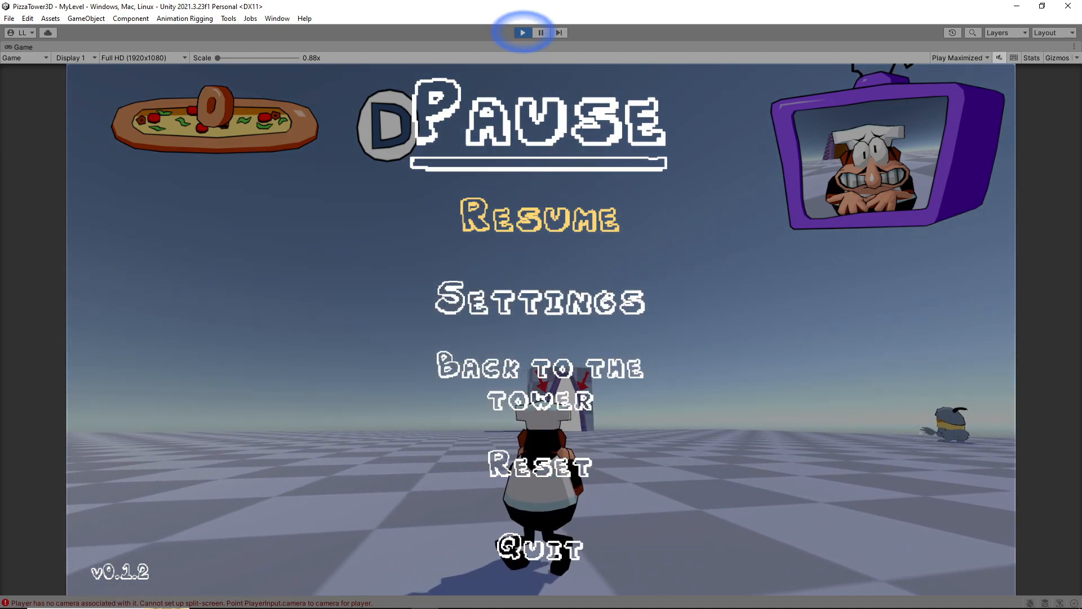
click(523, 32)
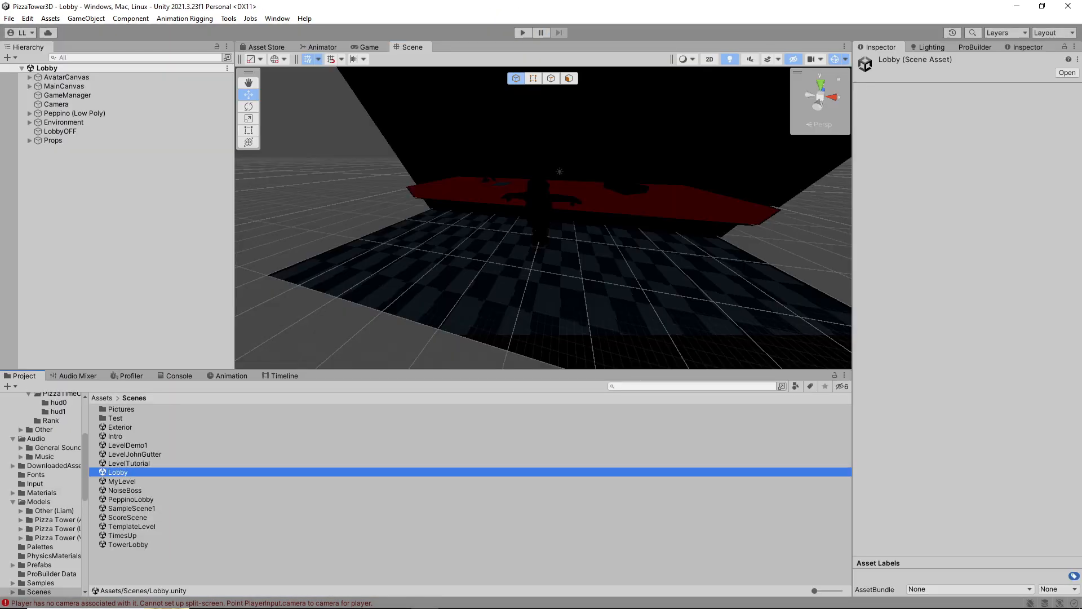
Open the MyLevel scene from the Scenes folder and bring its room platforms into view
click(122, 481)
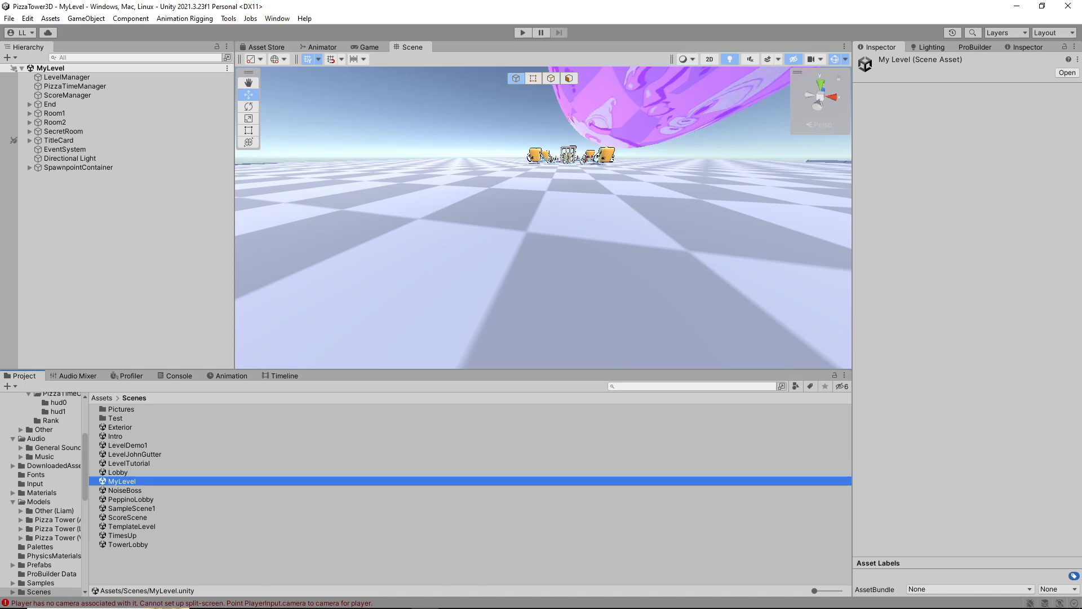
right_drag(543, 217, 778, 264)
key(s)
key(a)
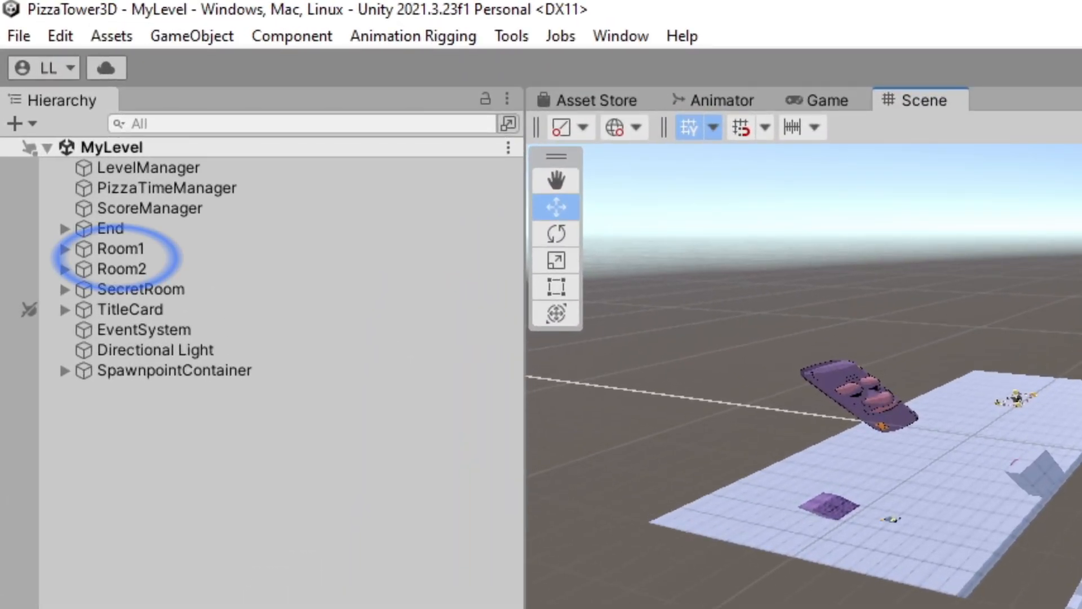
click(281, 485)
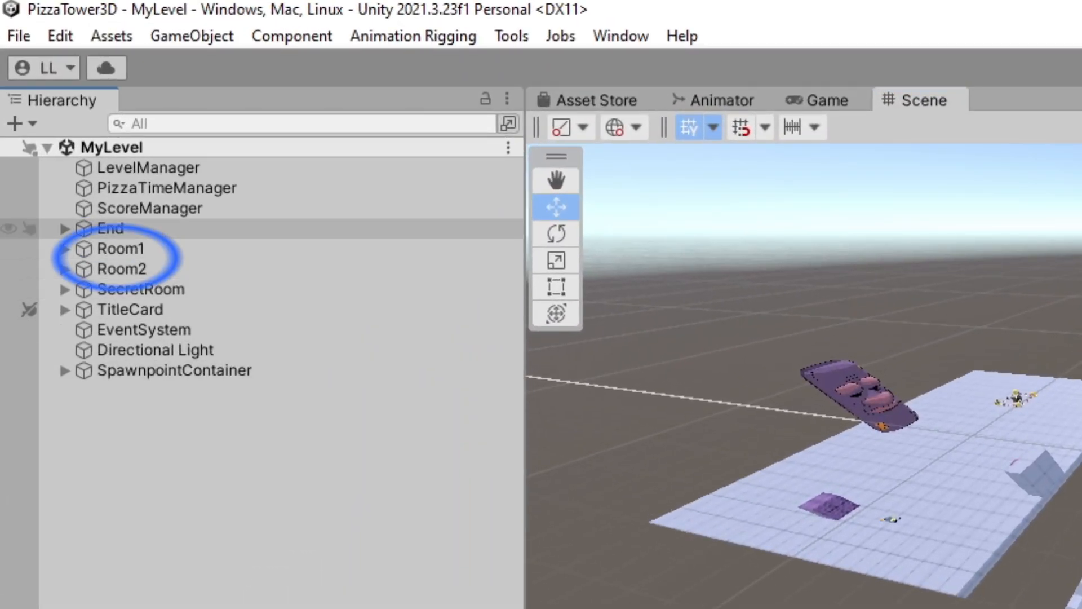
Duplicate the Room1 object and move the copy beside the existing rooms to about X 518
click(120, 249)
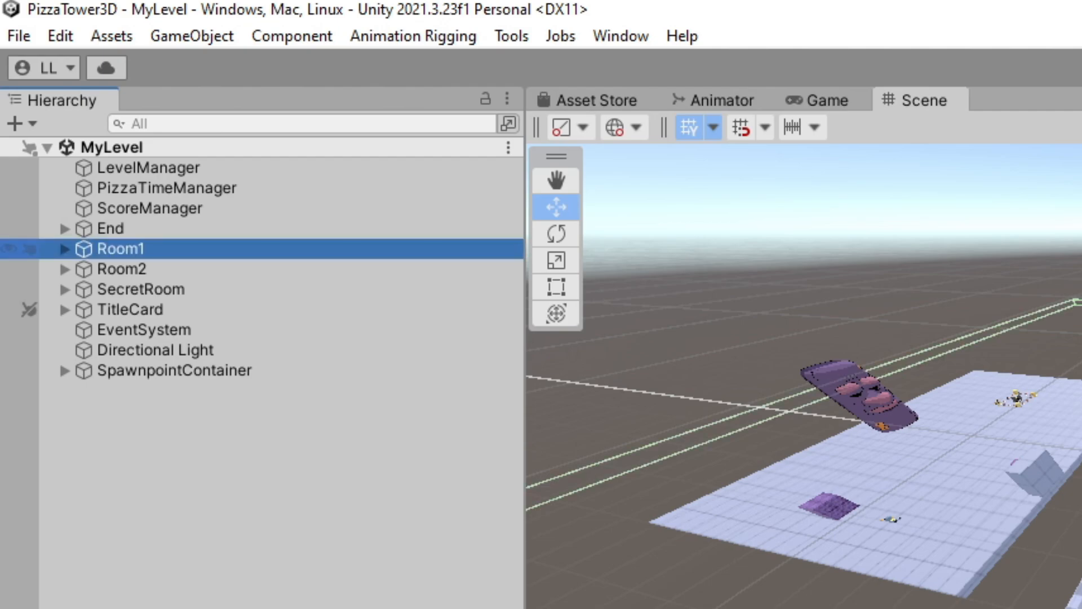
key(F2)
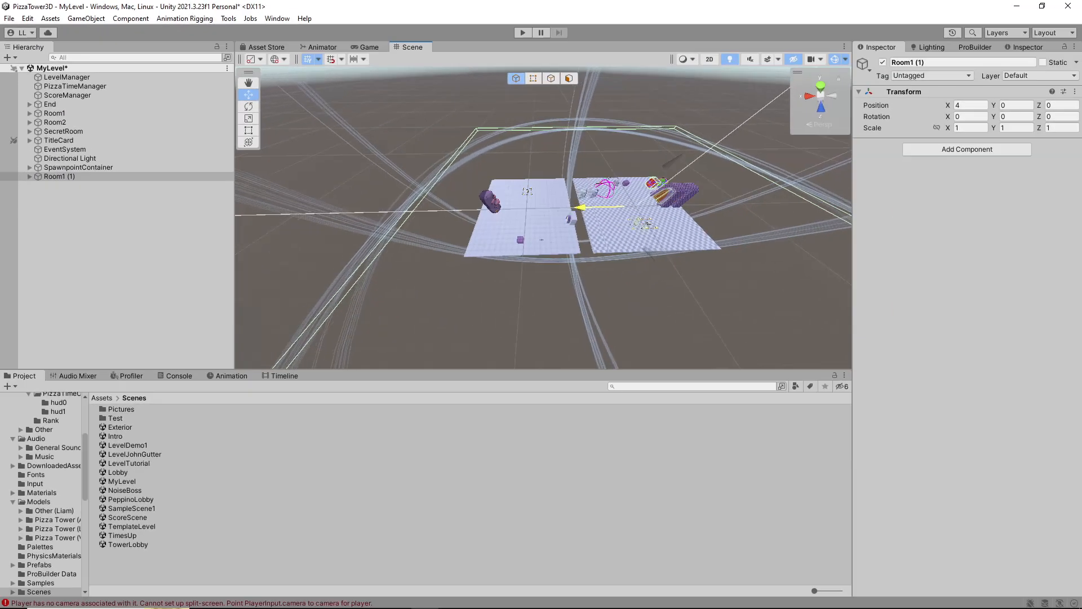
drag(580, 207, 362, 212)
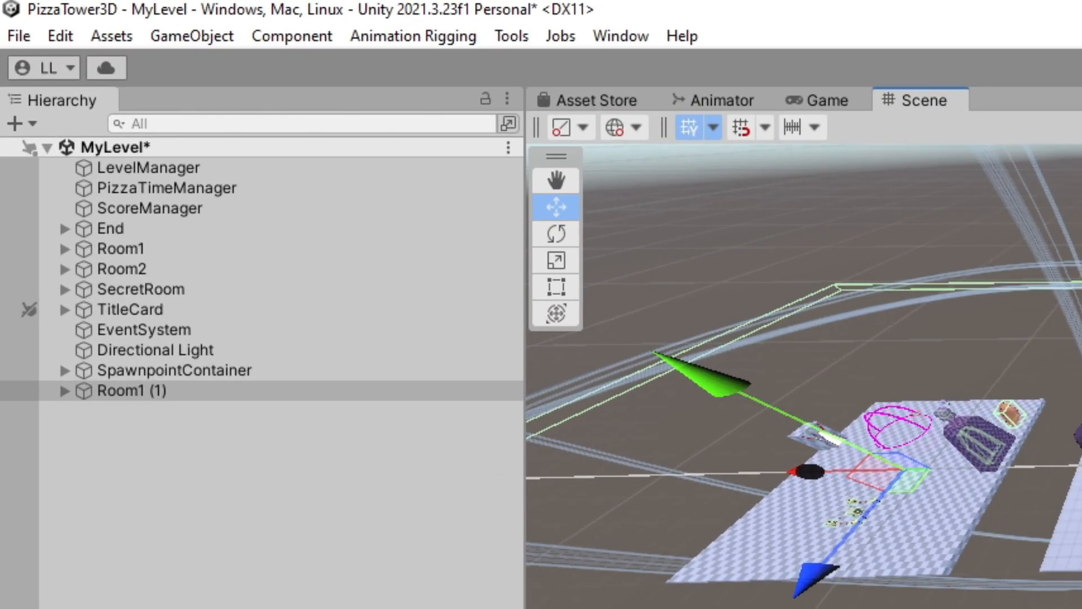
Rename the duplicated Room1 object as Room3
click(59, 176)
double_click(137, 395)
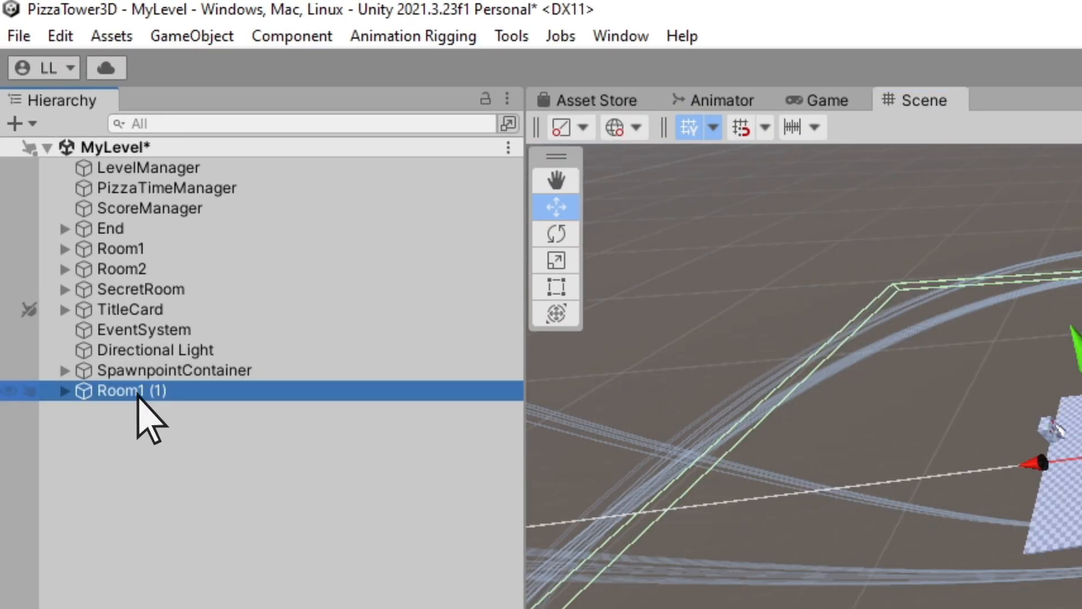
click(137, 394)
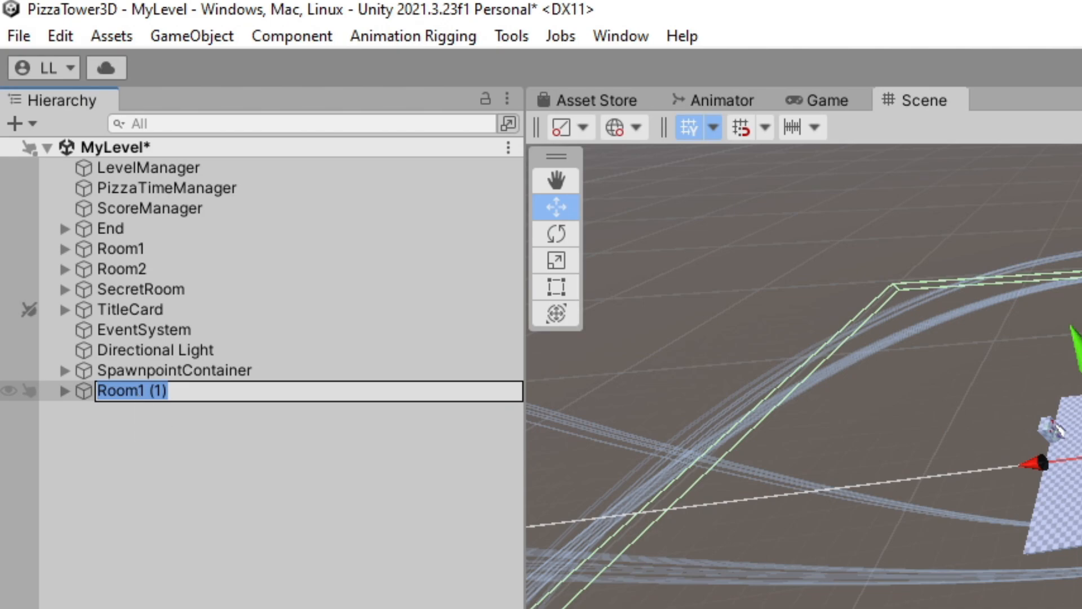
drag(138, 391, 171, 392)
key(Return)
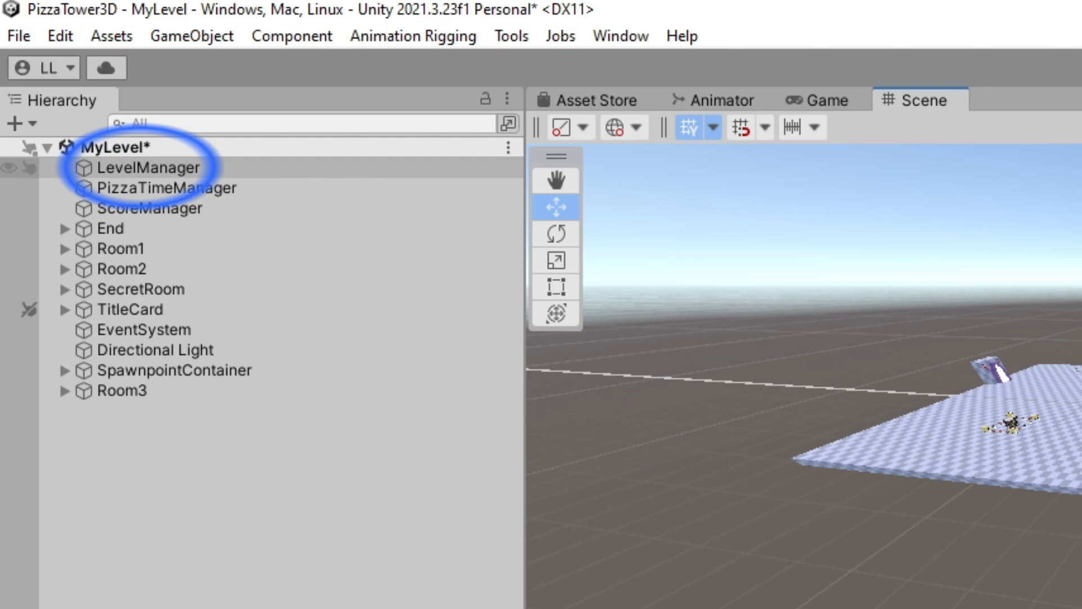
Add a fourth element to the LevelManager's Rooms list and assign Room3 to it
click(147, 168)
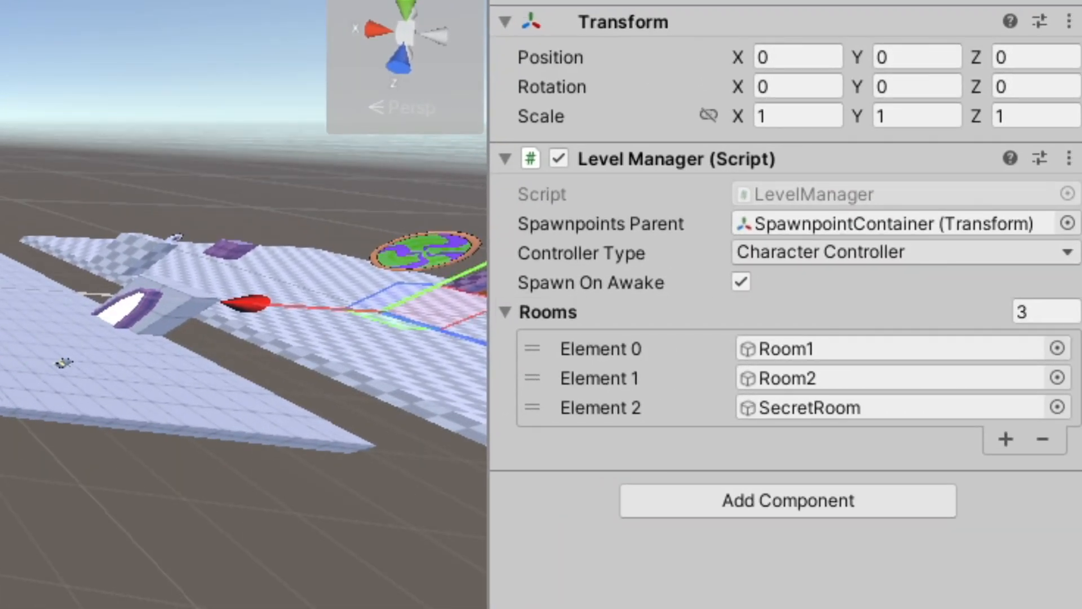
drag(488, 349, 417, 350)
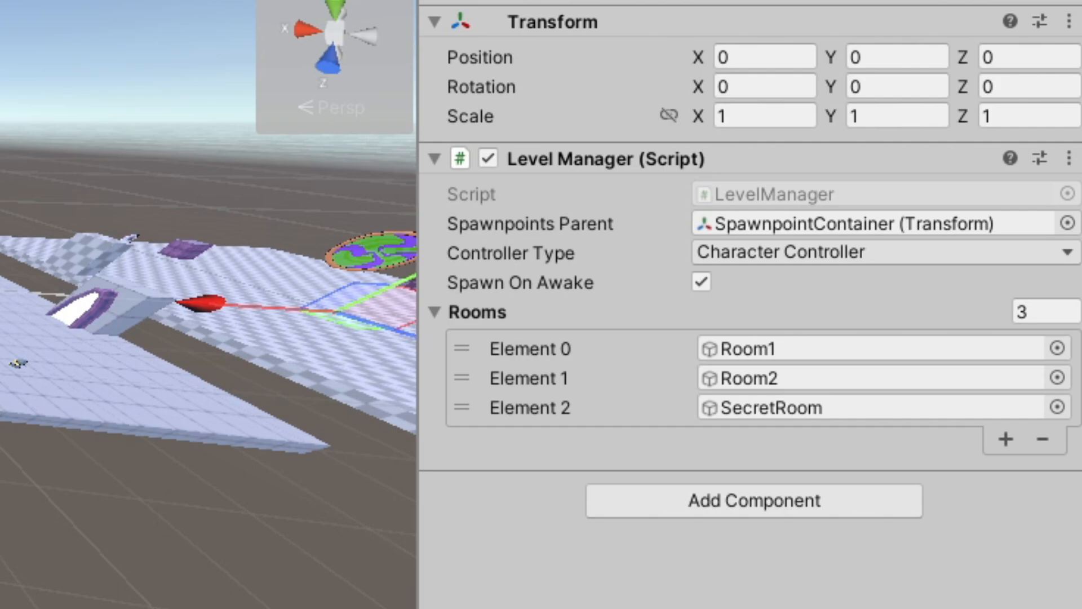
click(1006, 439)
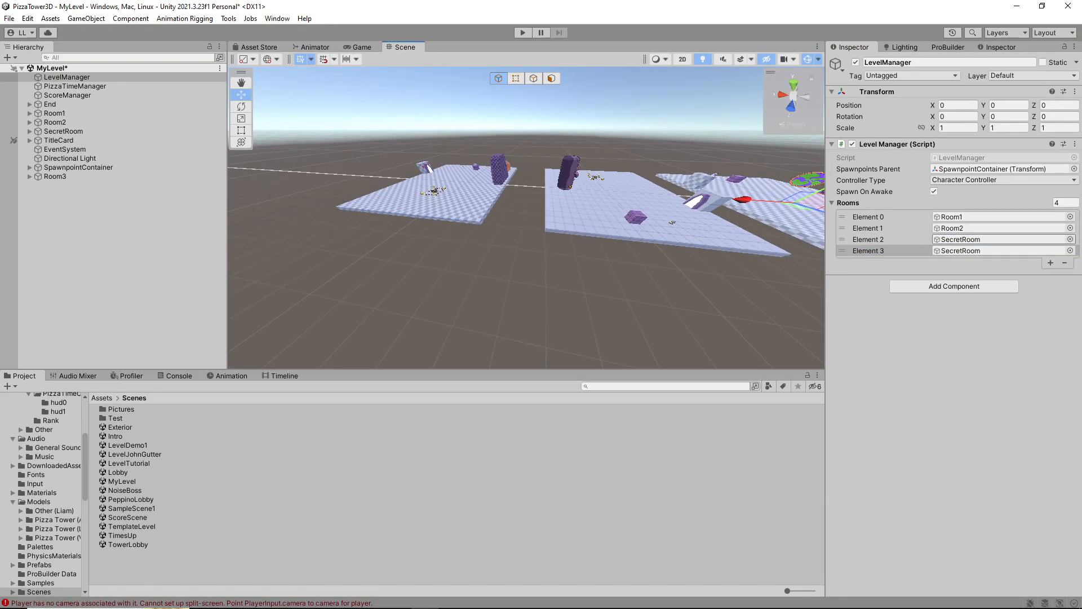
drag(64, 176, 957, 254)
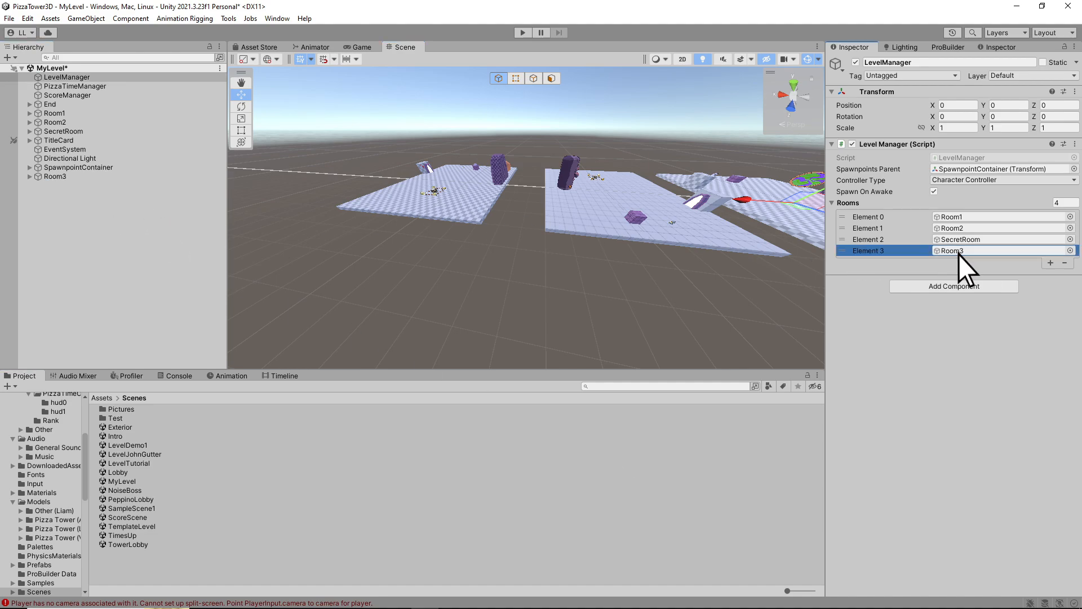
mouse_move(541, 243)
right_down()
mouse_move(576, 241)
mouse_move(558, 243)
mouse_move(569, 251)
mouse_move(546, 232)
right_up()
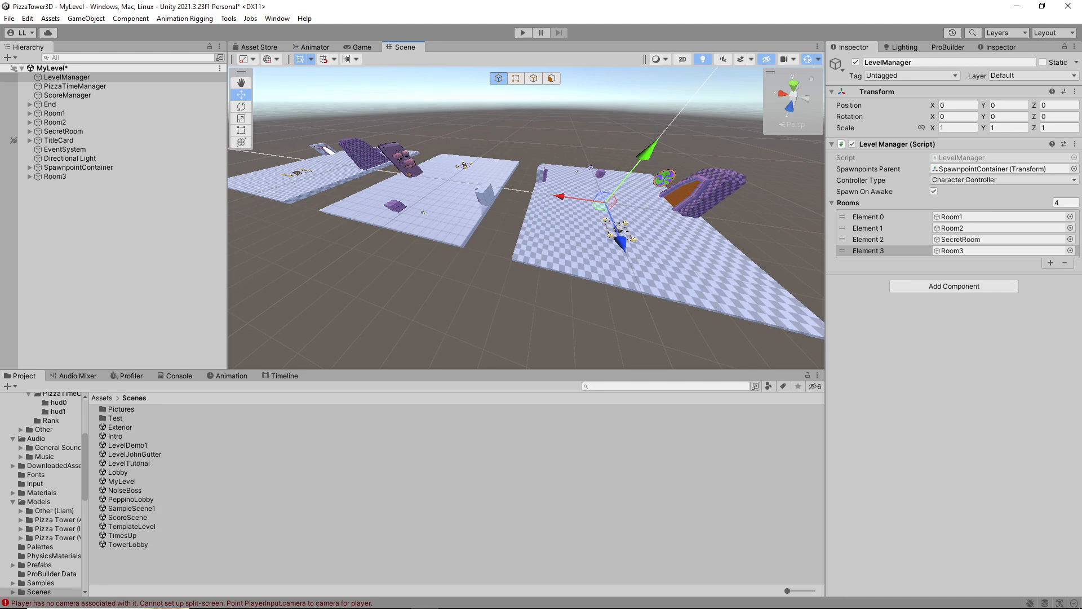
Examine the layout of the room platforms and their doors, ending with an overview of Room2
right_drag(541, 231, 411, 183)
key(w)
key(s)
key(w)
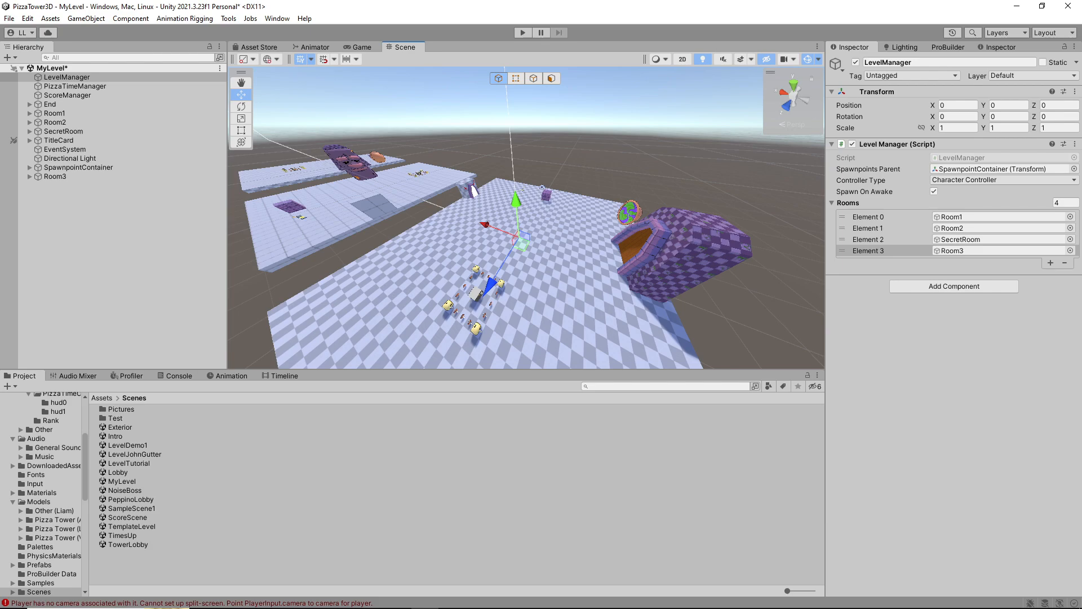
right_drag(525, 217, 547, 243)
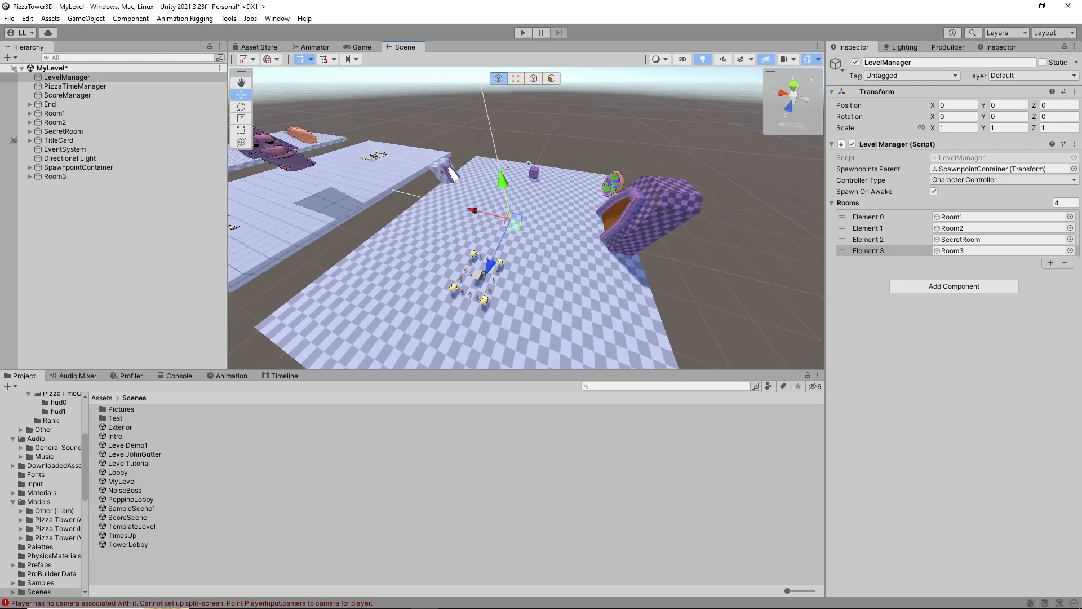
right_drag(525, 218, 443, 206)
right_drag(526, 217, 603, 184)
key(a)
key(w)
key(s)
key(a)
key(w)
key(d)
key(w)
key(a)
key(w)
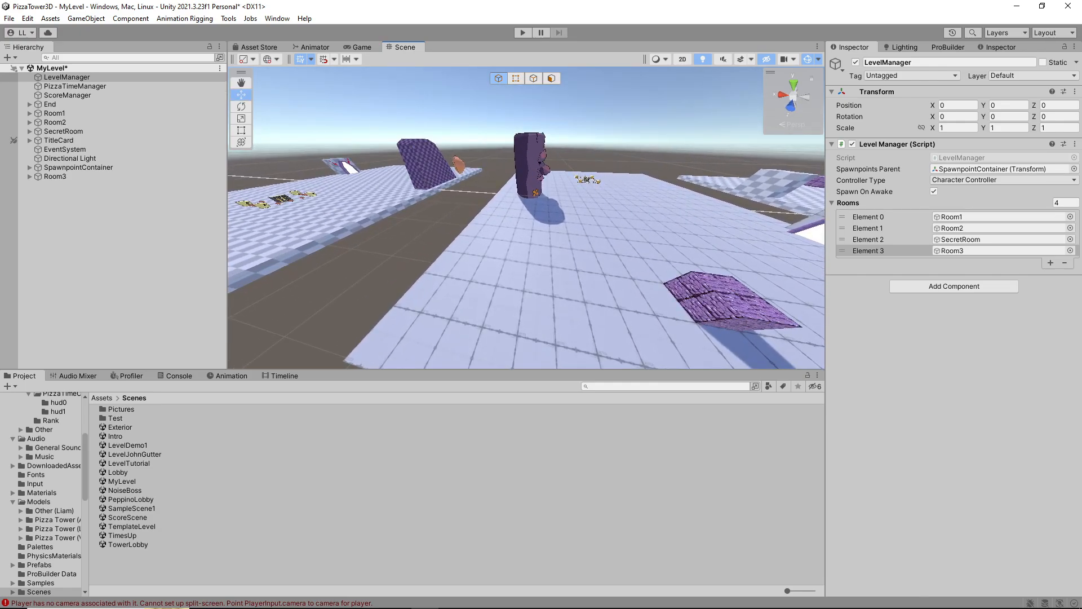
key(s)
mouse_move(564, 214)
right_down()
mouse_move(623, 218)
mouse_move(586, 257)
mouse_move(569, 246)
mouse_move(569, 195)
right_up()
key(s)
key(d)
key(s)
key(d)
key(w)
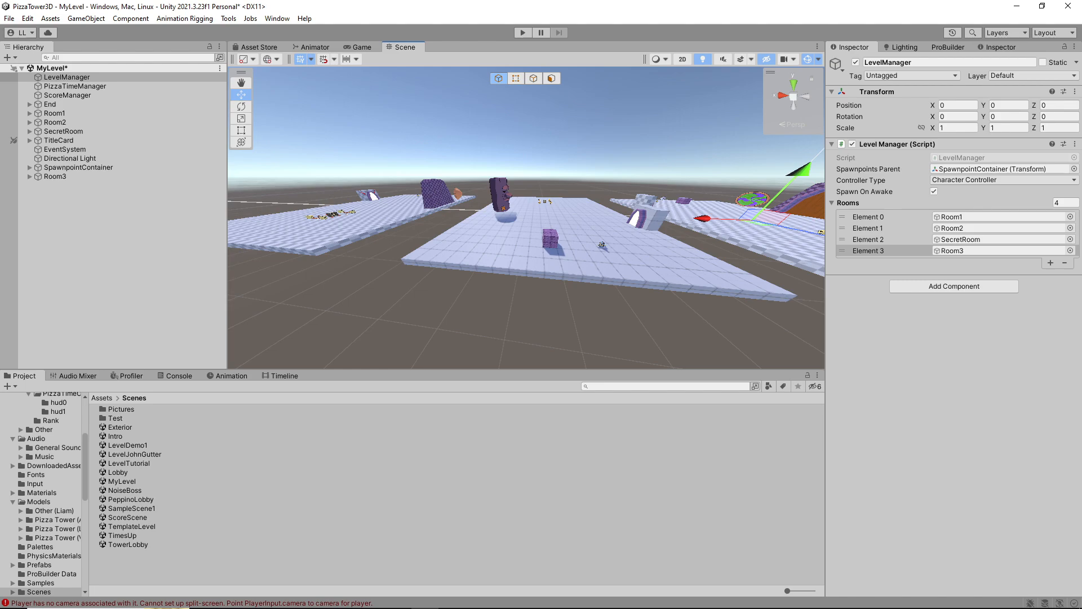
drag(568, 272, 583, 350)
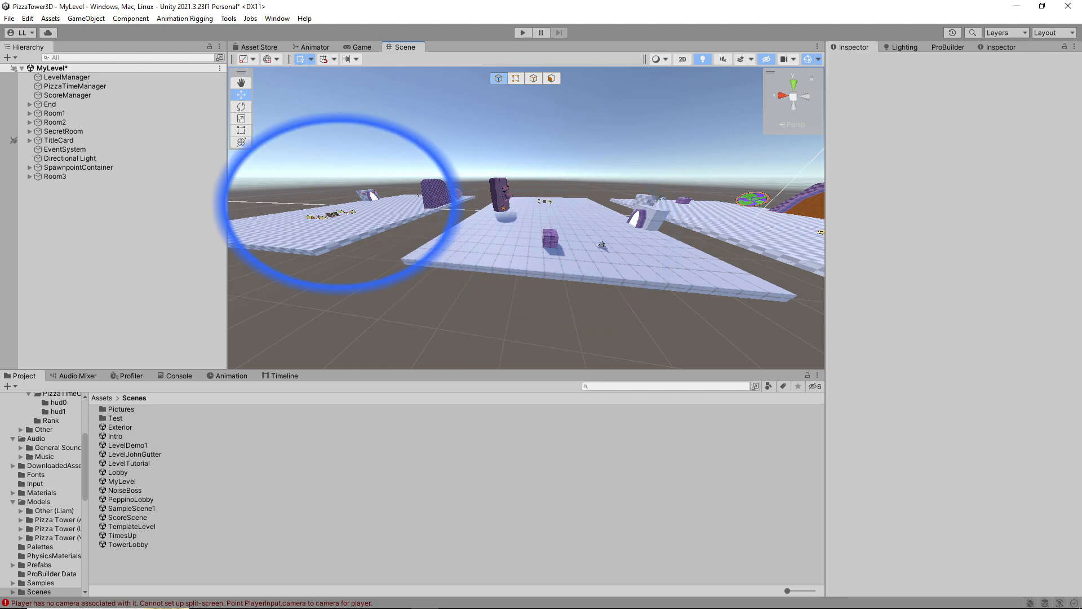
Duplicate Room2's TPDoor and move the copy to the opposite side of the platform, about X -74.7, Z -58.8
mouse_move(569, 248)
right_down()
mouse_move(543, 254)
mouse_move(583, 228)
mouse_move(564, 219)
mouse_move(451, 225)
mouse_move(479, 245)
mouse_move(586, 251)
mouse_move(561, 231)
right_up()
key(a)
key(d)
key(w)
key(d)
key(a)
key(d)
key(w)
click(558, 211)
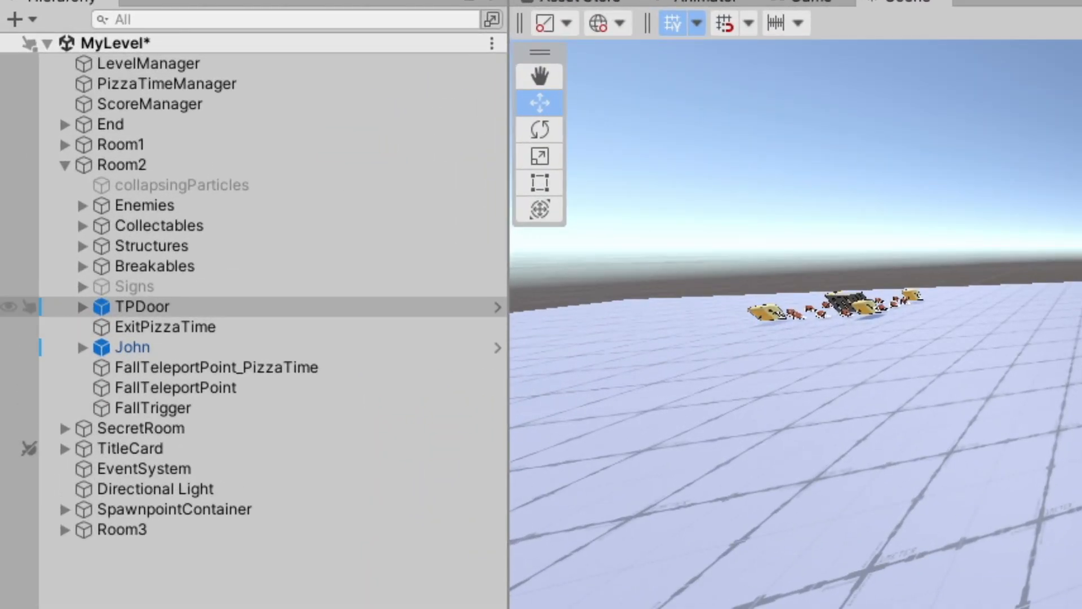
click(148, 308)
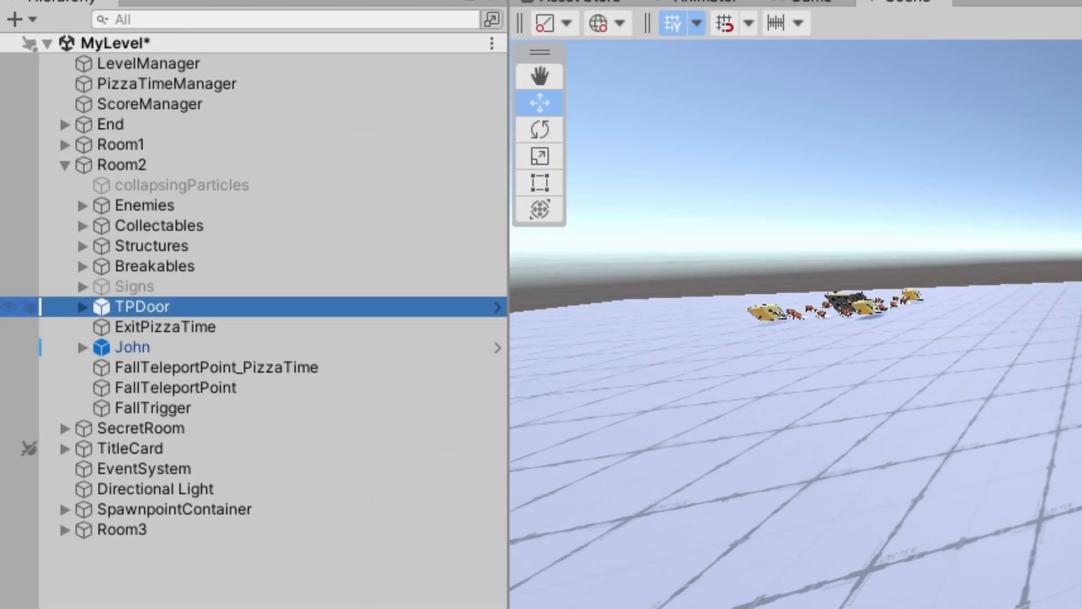
key(ctrl+d)
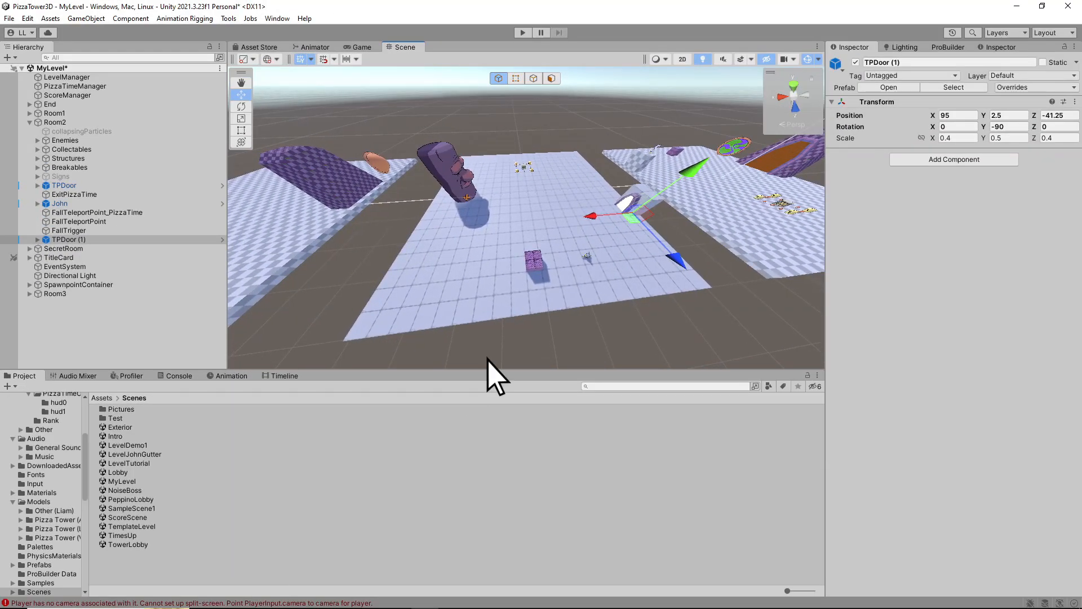
drag(632, 217, 329, 265)
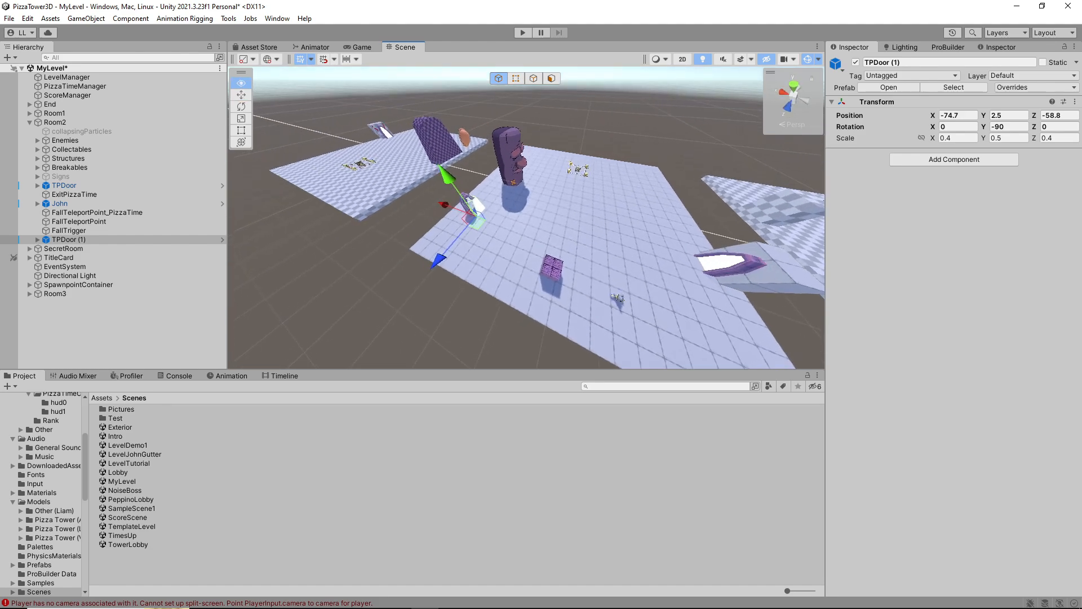
Rotate the duplicated door in Room2 to a Y rotation of -270
scroll(428, 248, up, 5)
click(241, 106)
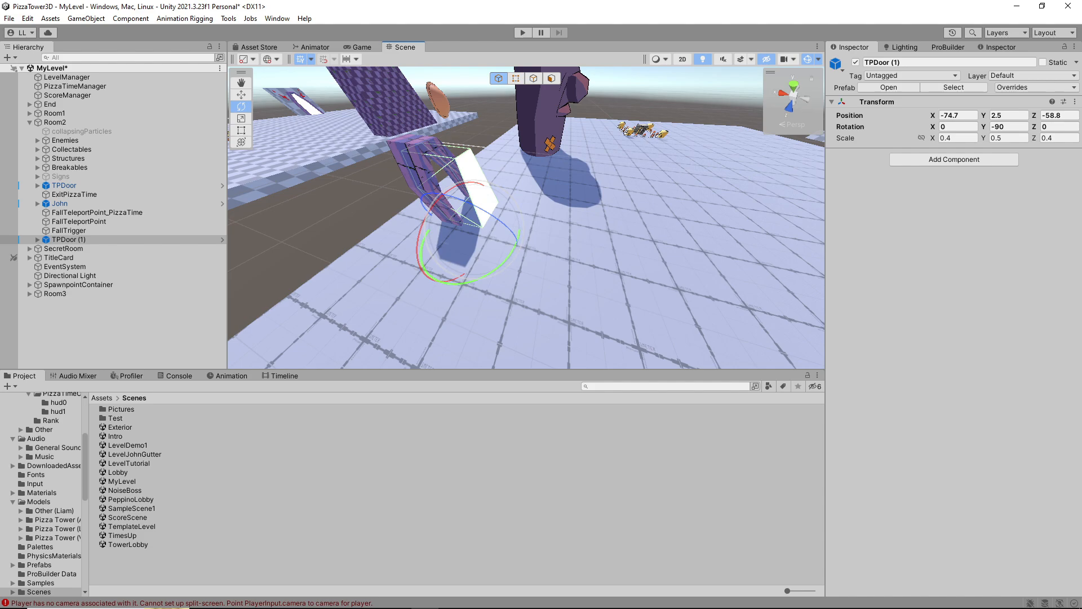
drag(510, 248, 485, 152)
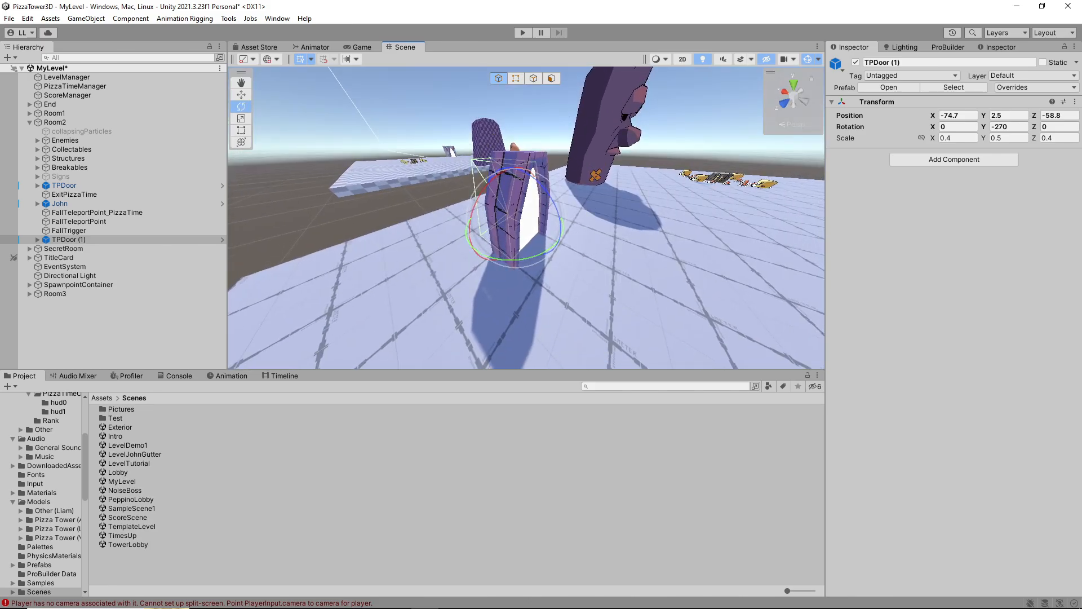
Select the Trigger child of TPDoor (1) and lock the Inspector on its Teleporter settings
click(69, 239)
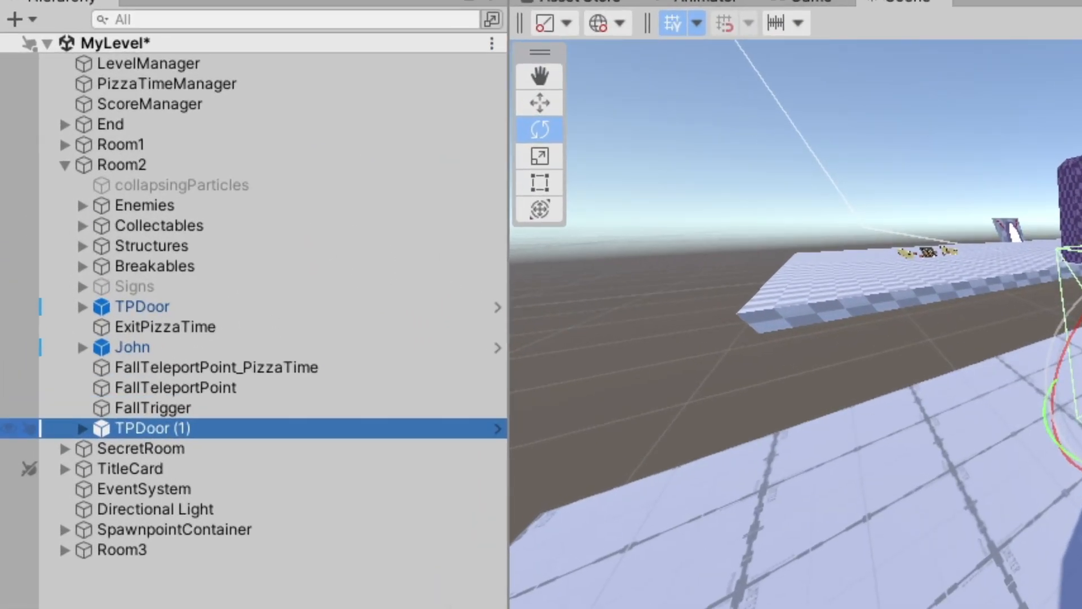
click(82, 428)
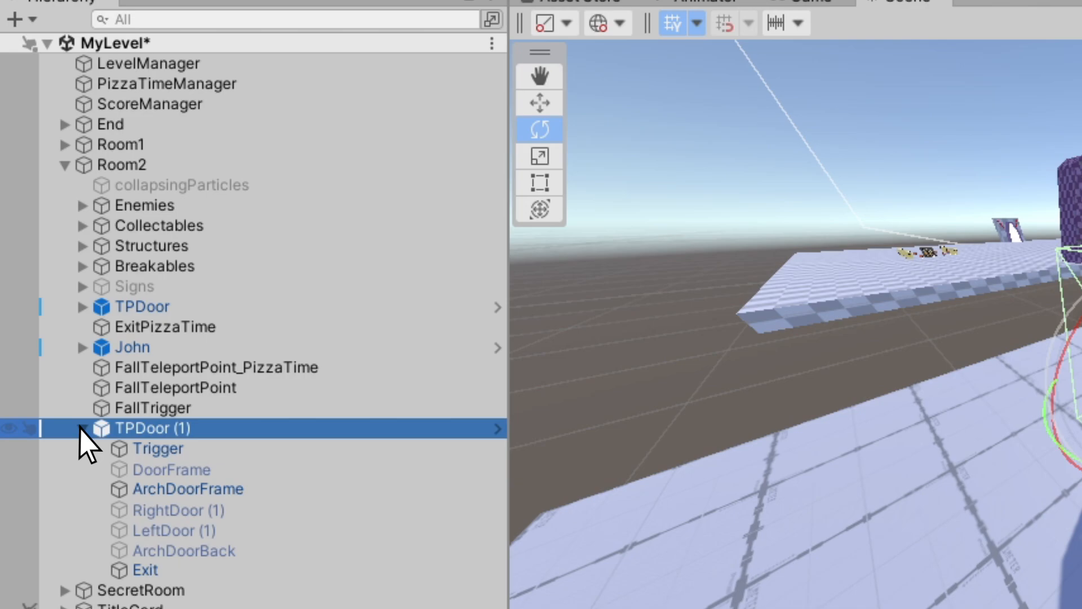
click(192, 448)
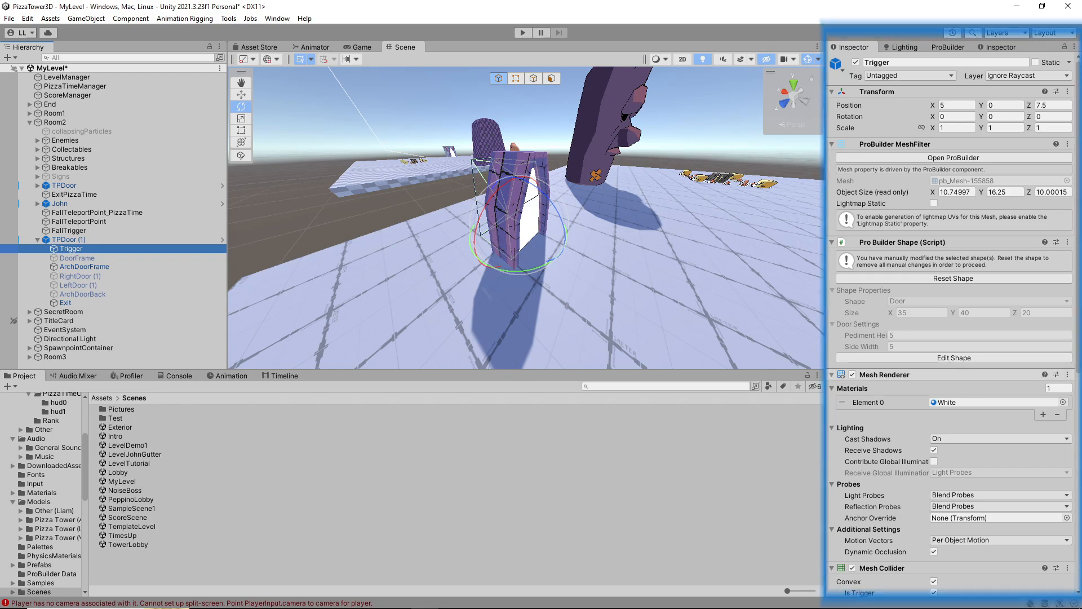
scroll(952, 324, down, 10)
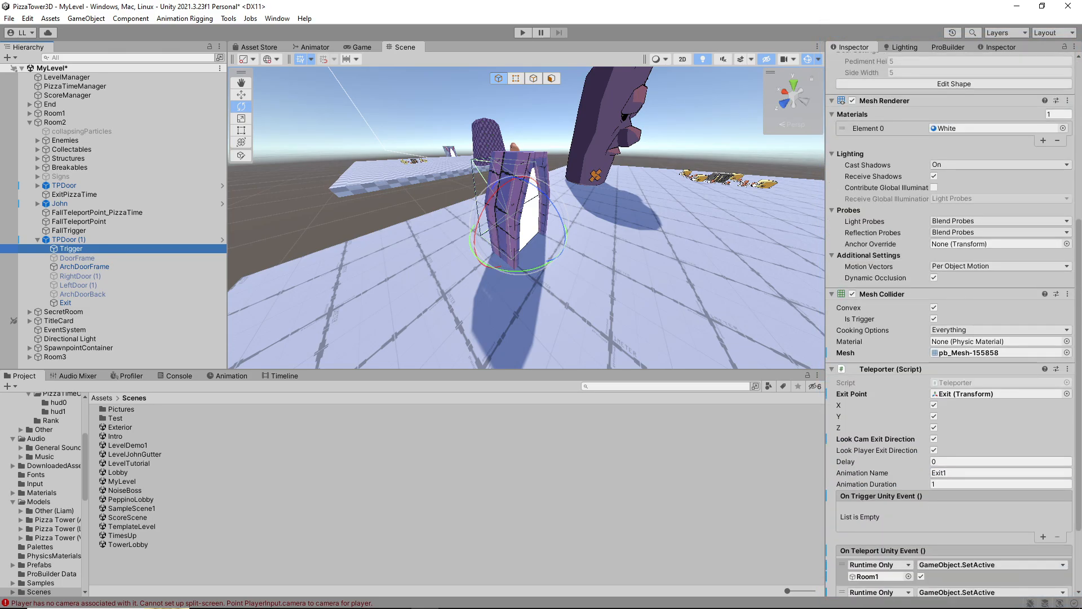
scroll(952, 324, down, 4)
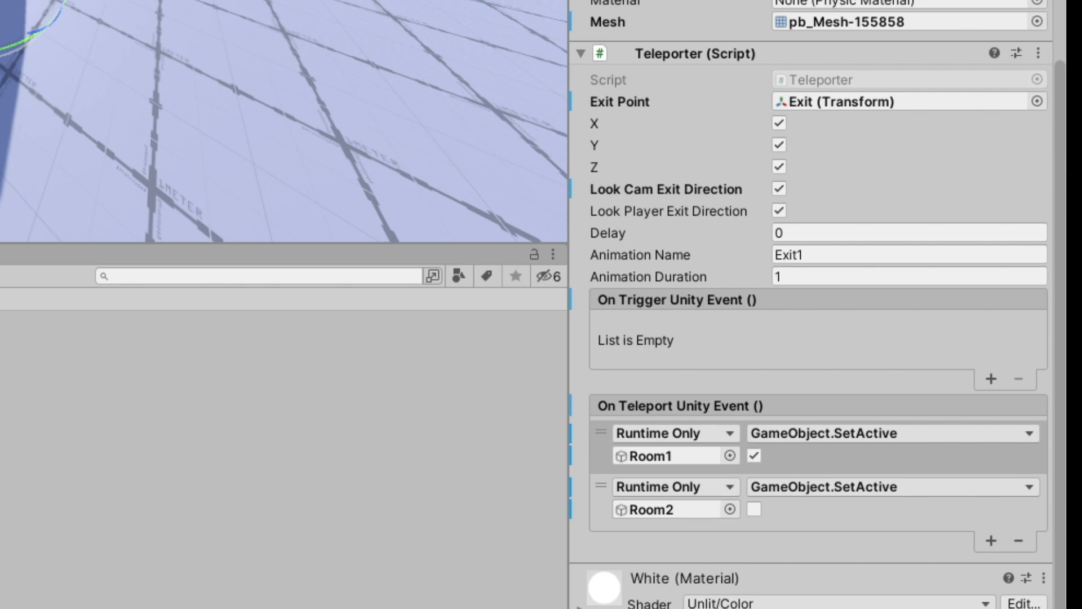
mouse_move(282, 121)
right_down()
mouse_move(366, 122)
mouse_move(282, 110)
mouse_move(299, 110)
right_up()
key(s)
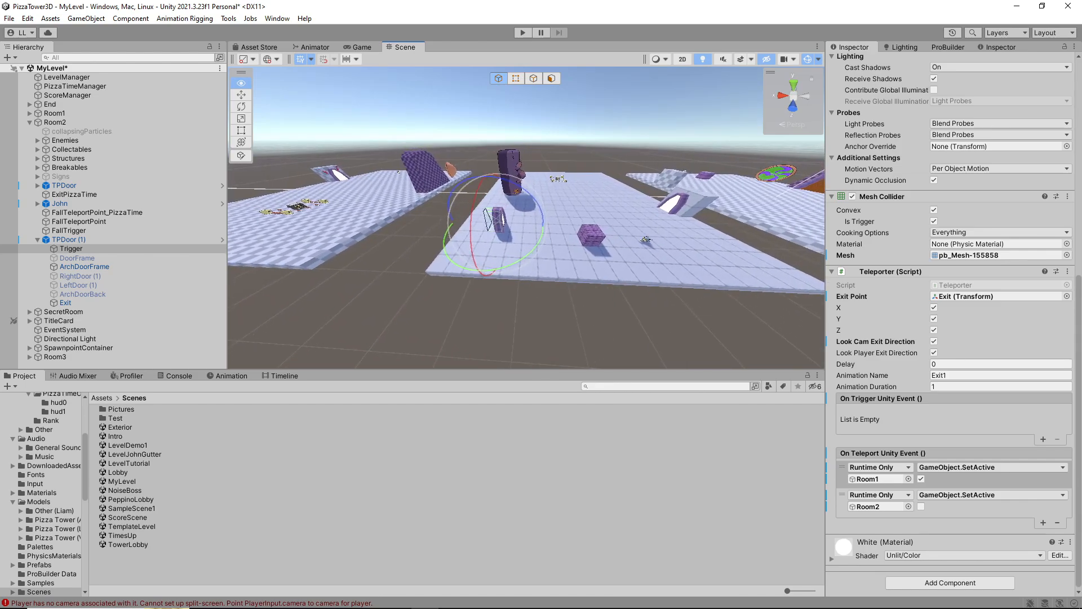
key(d)
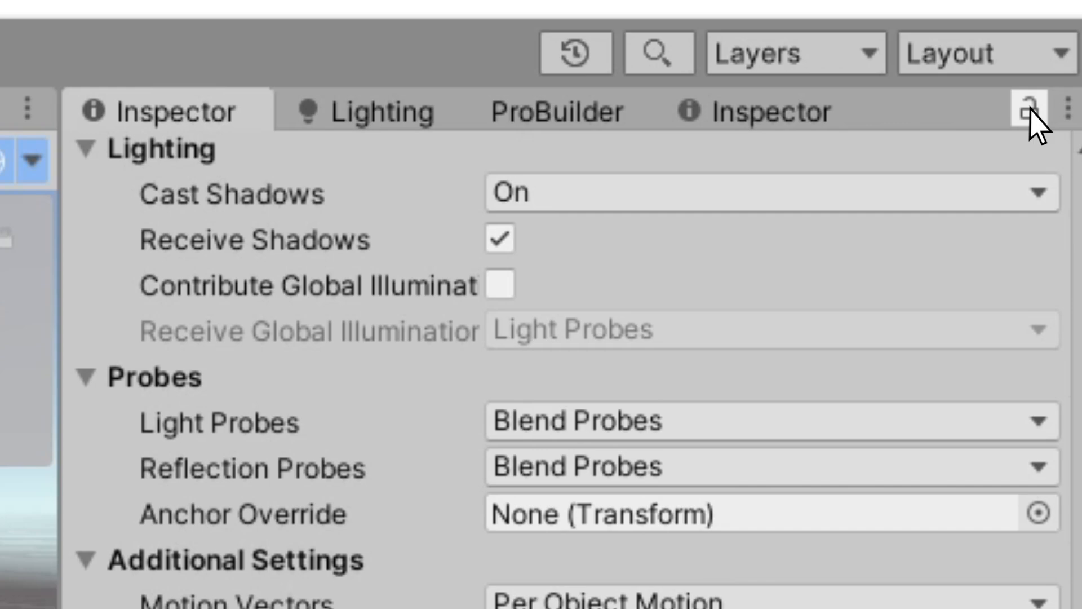
click(1029, 110)
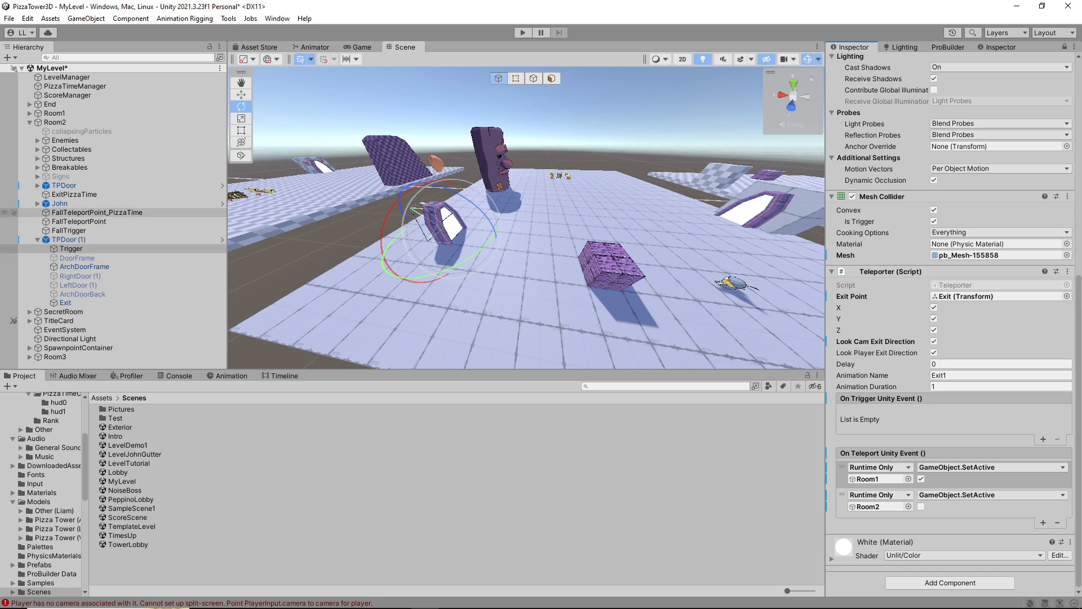
click(78, 257)
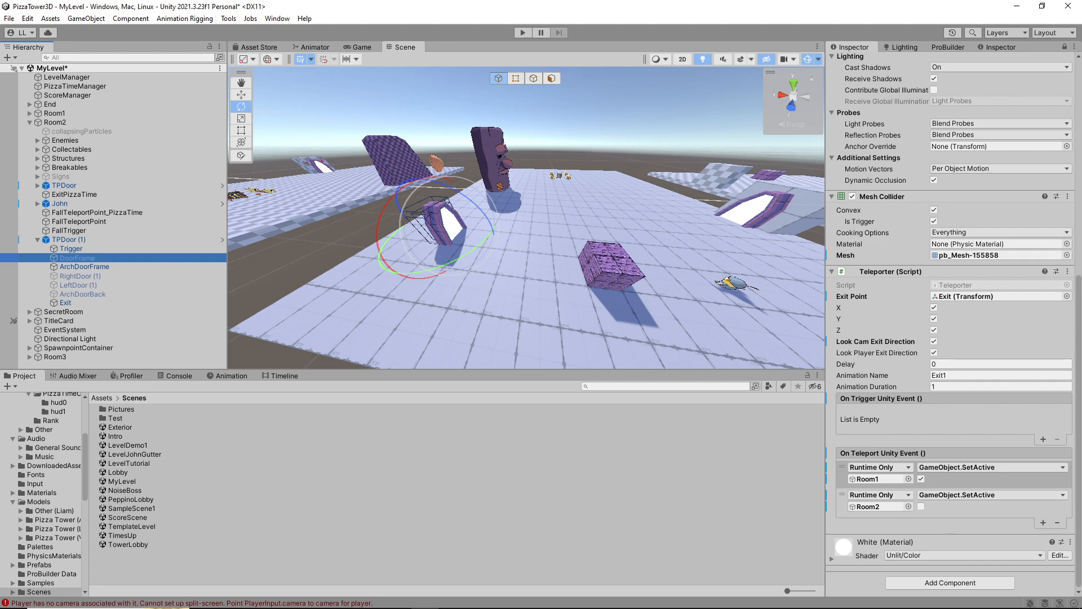
click(71, 249)
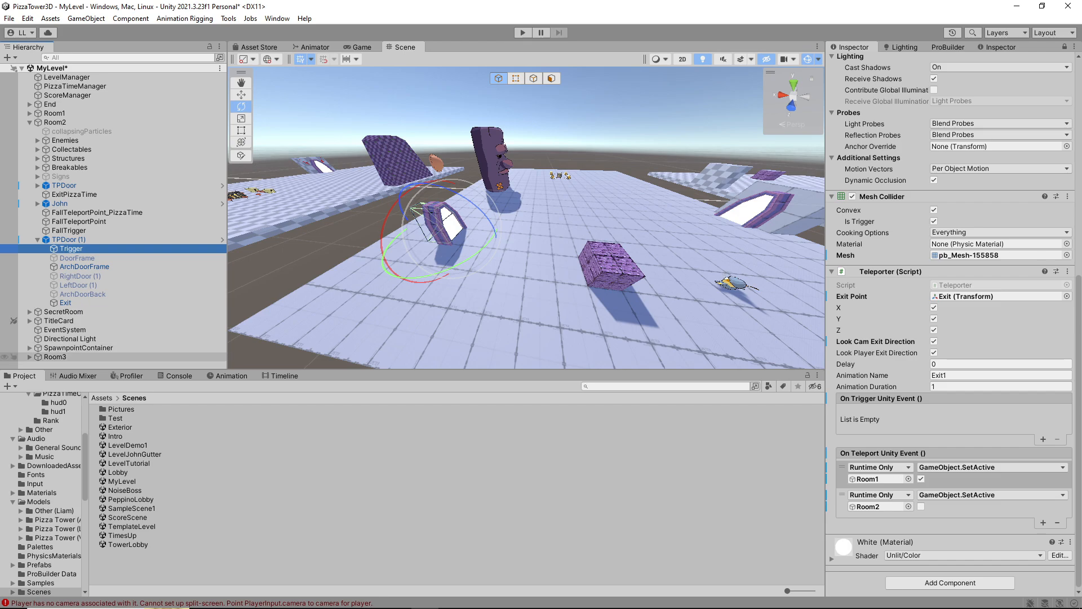
Replace Room1 with Room3 in the Trigger's On Teleport event and set it to GameObject.SetActive enabled, leaving Room2 disabled
drag(55, 357, 340, 401)
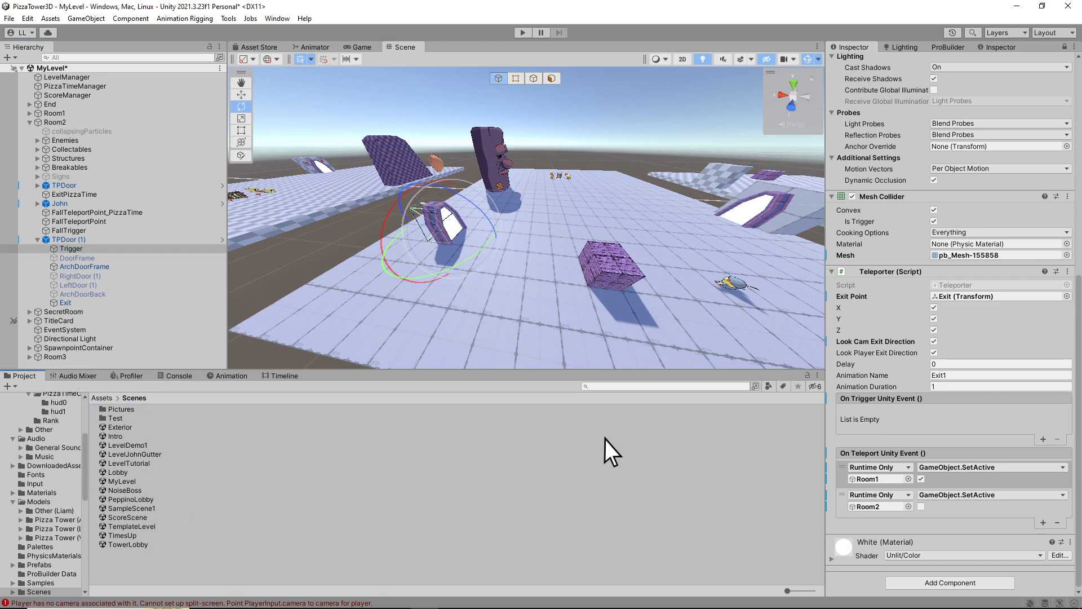
drag(871, 478, 871, 479)
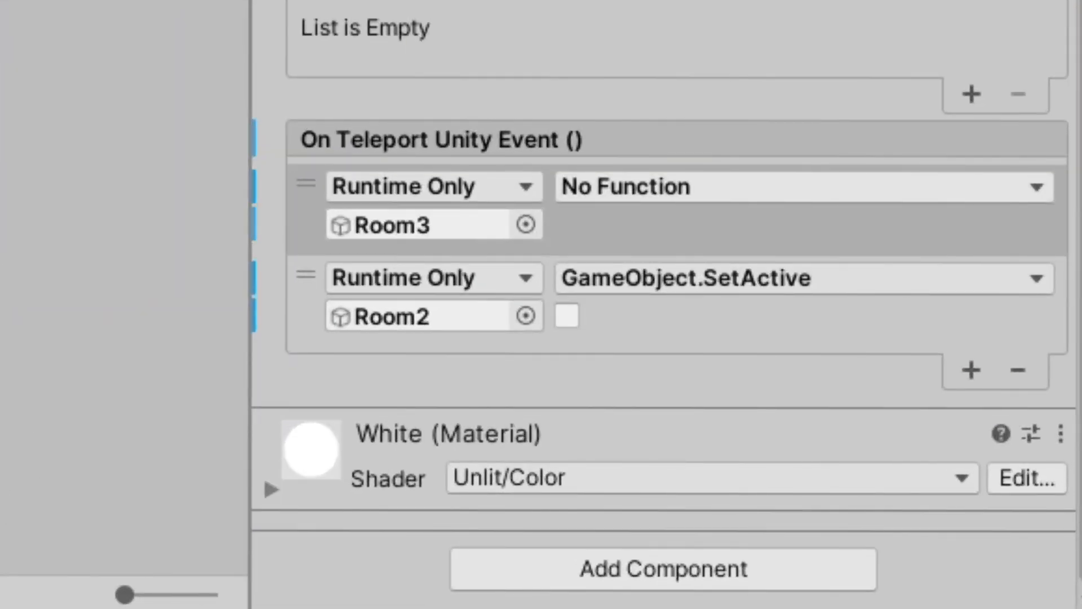
click(727, 187)
mouse_move(699, 283)
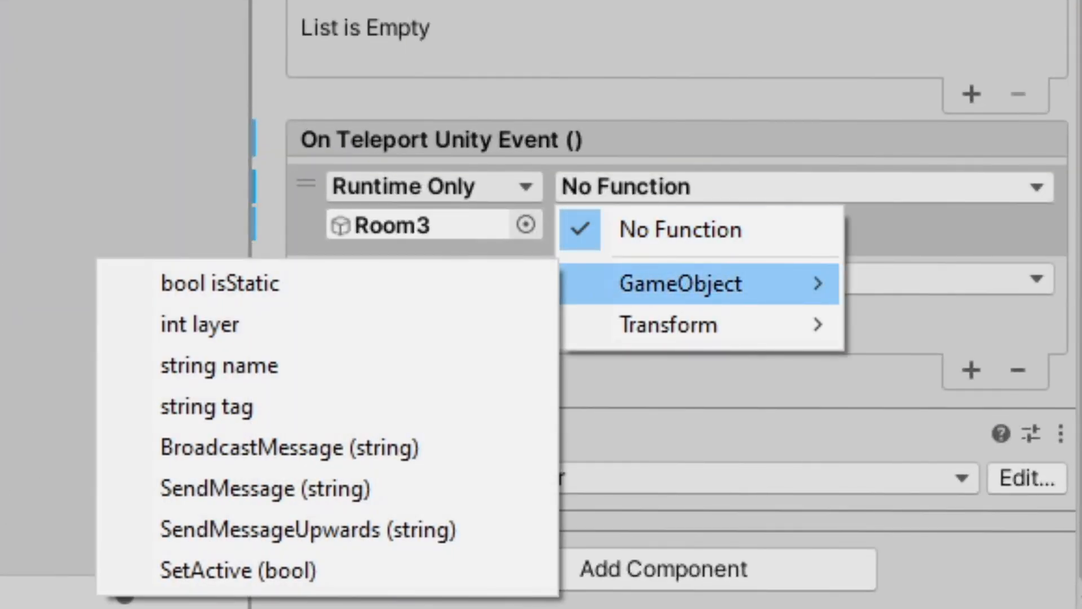
click(237, 570)
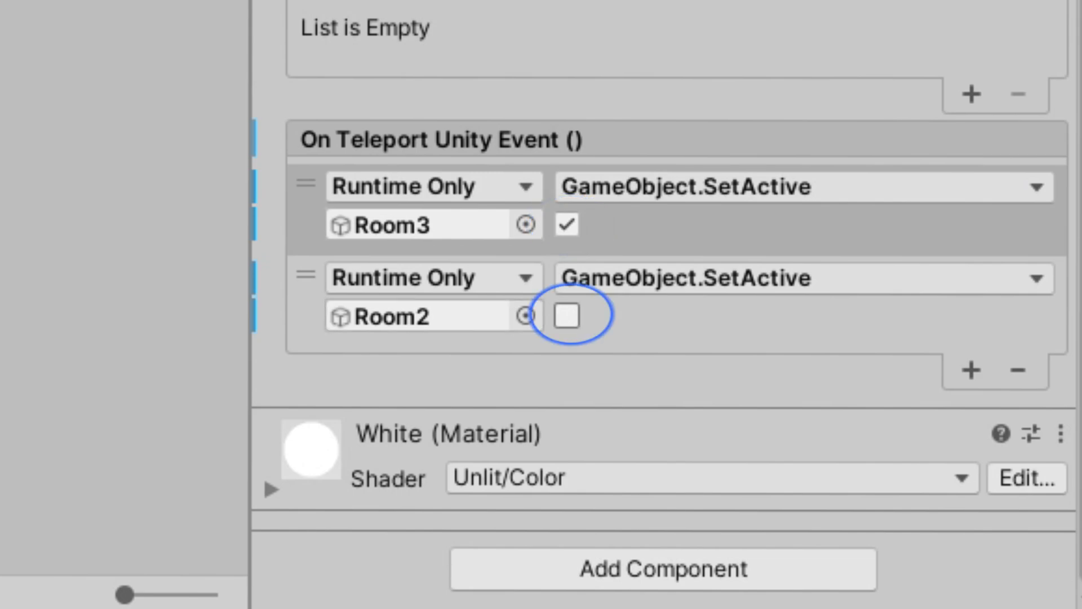
click(571, 314)
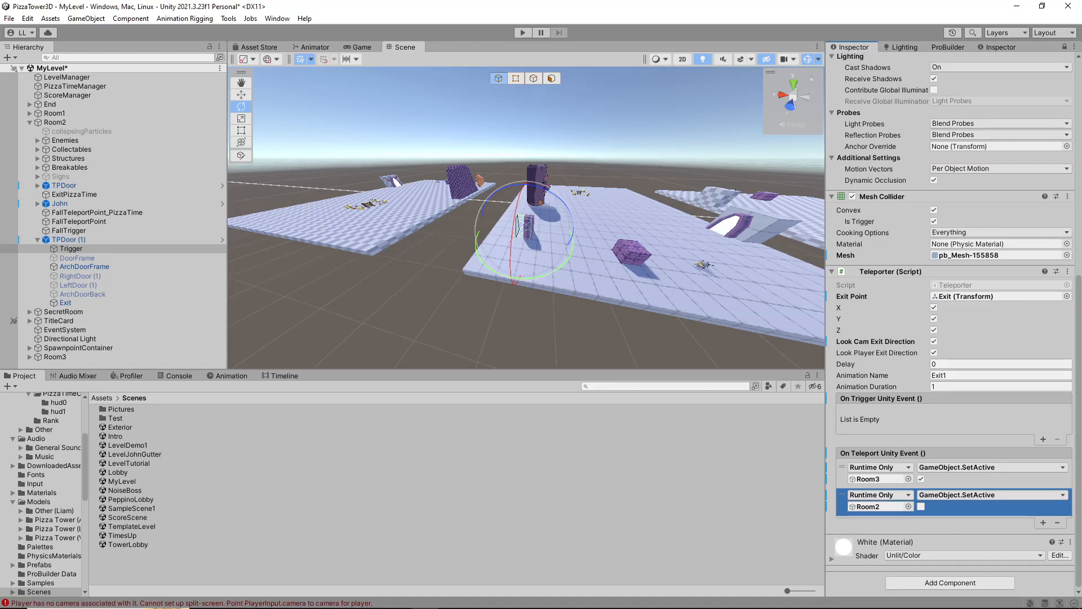
Assign the Exit object of Room3's TPDoor as the Exit Point of the locked Teleporter
mouse_move(524, 225)
right_down()
mouse_move(586, 228)
mouse_move(547, 224)
mouse_move(539, 237)
right_up()
key(w)
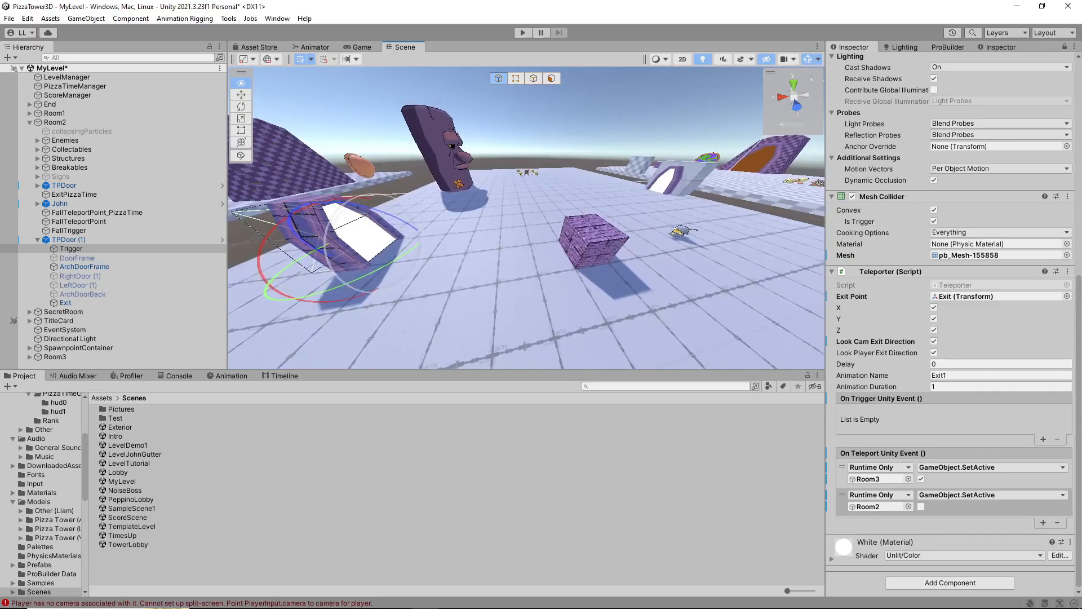
right_drag(525, 225, 423, 216)
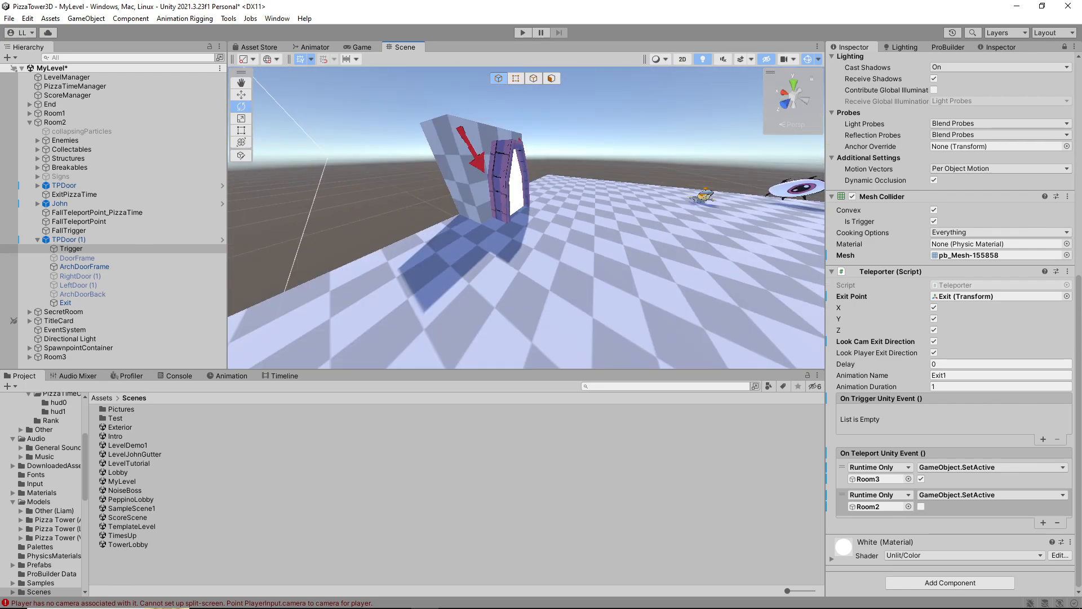
click(500, 194)
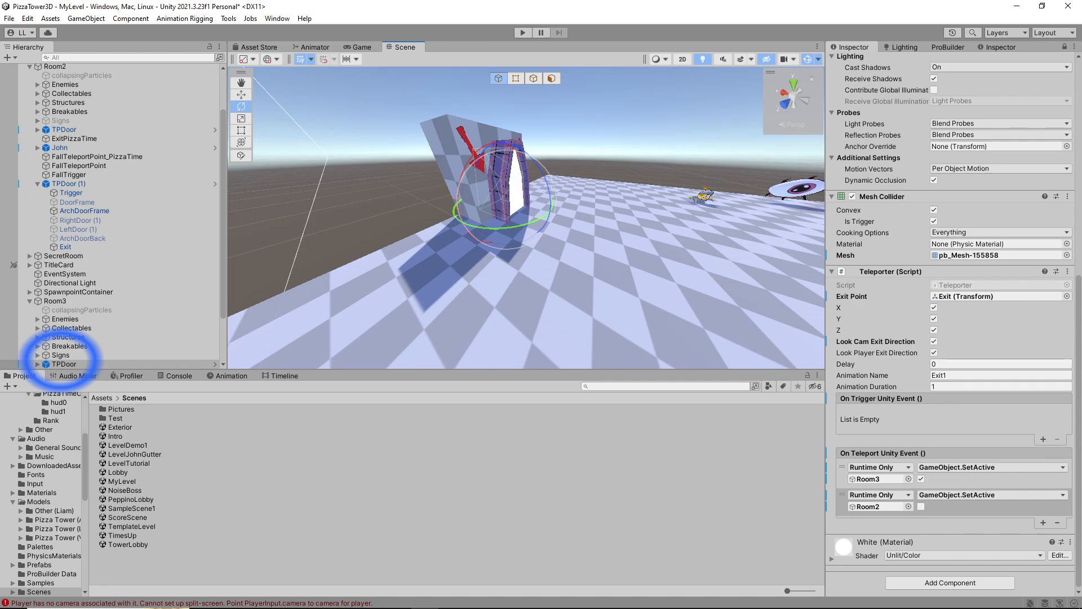
scroll(113, 225, down, 2)
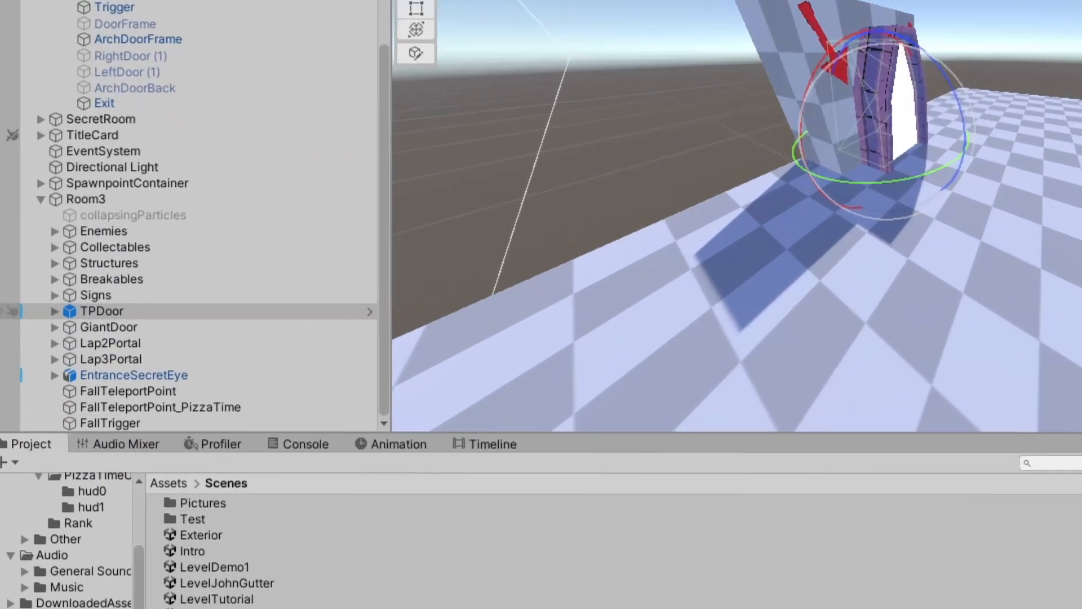
click(38, 301)
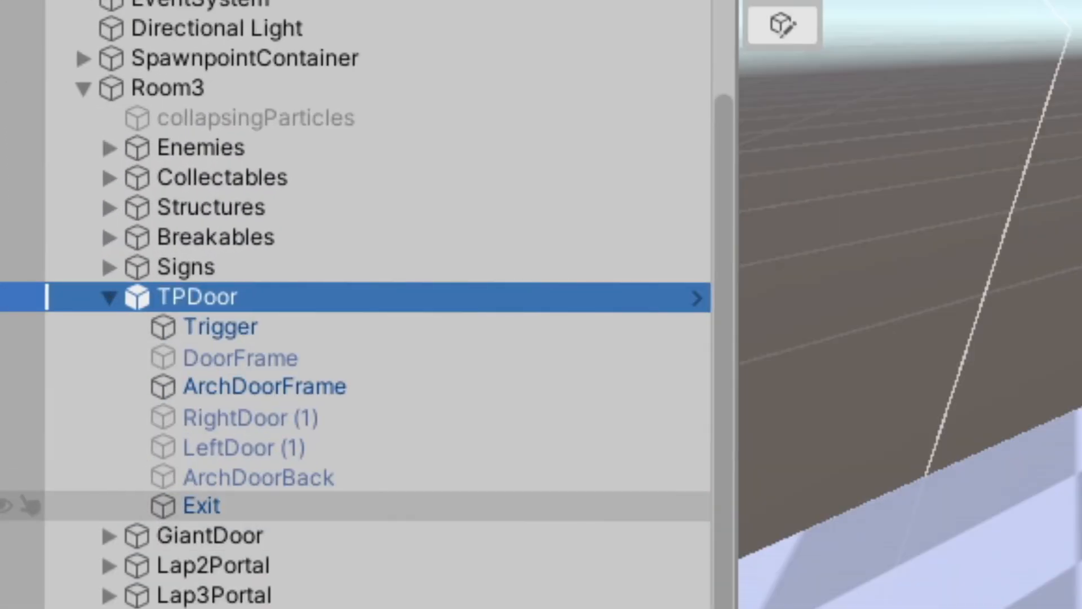
click(201, 506)
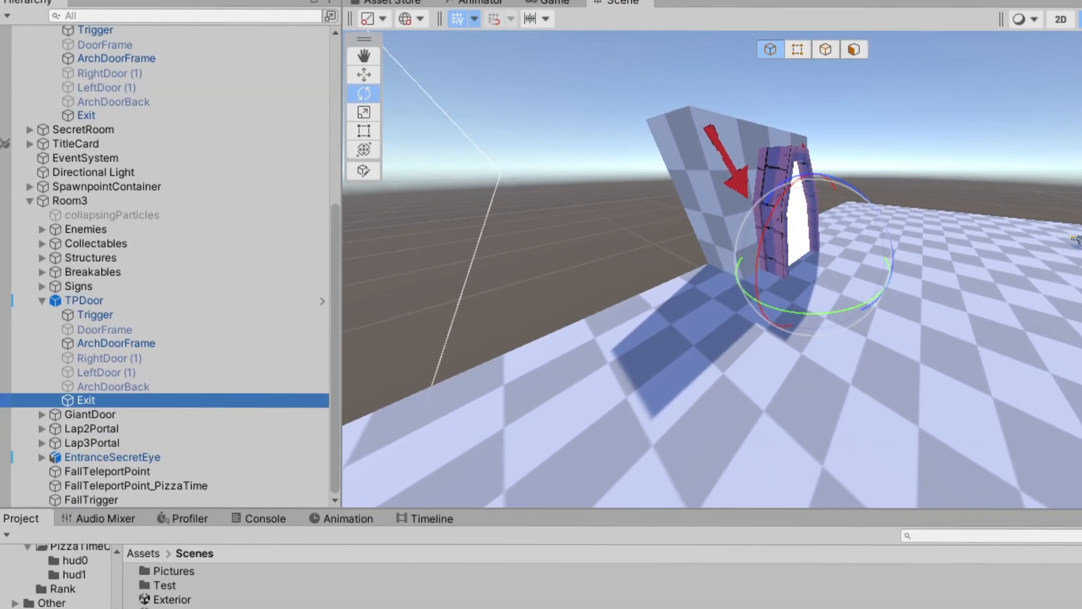
key(w)
mouse_move(704, 265)
right_down()
mouse_move(718, 270)
mouse_move(705, 269)
right_up()
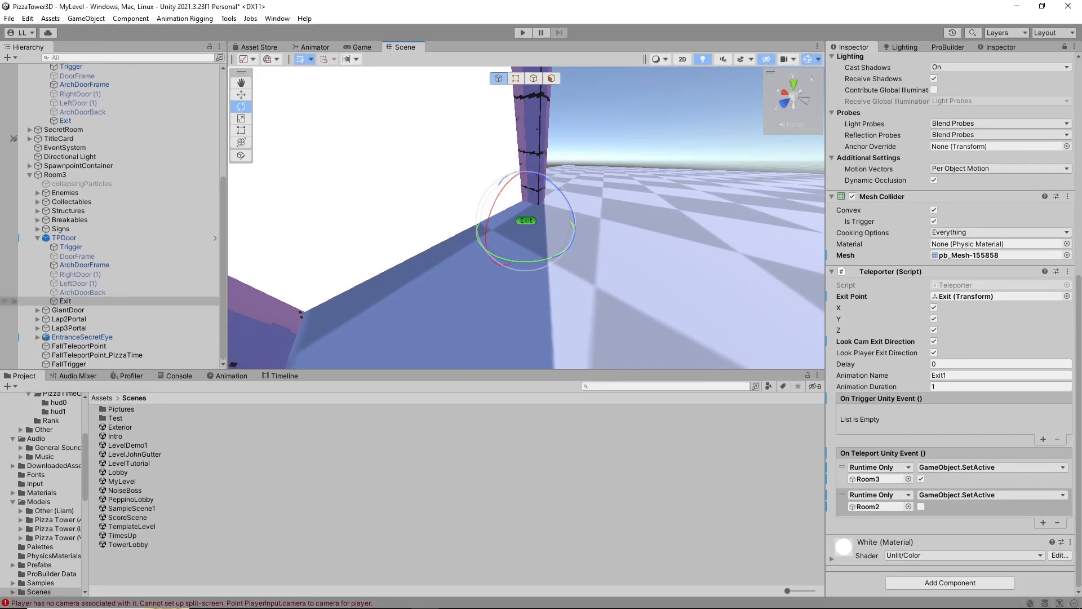
click(80, 302)
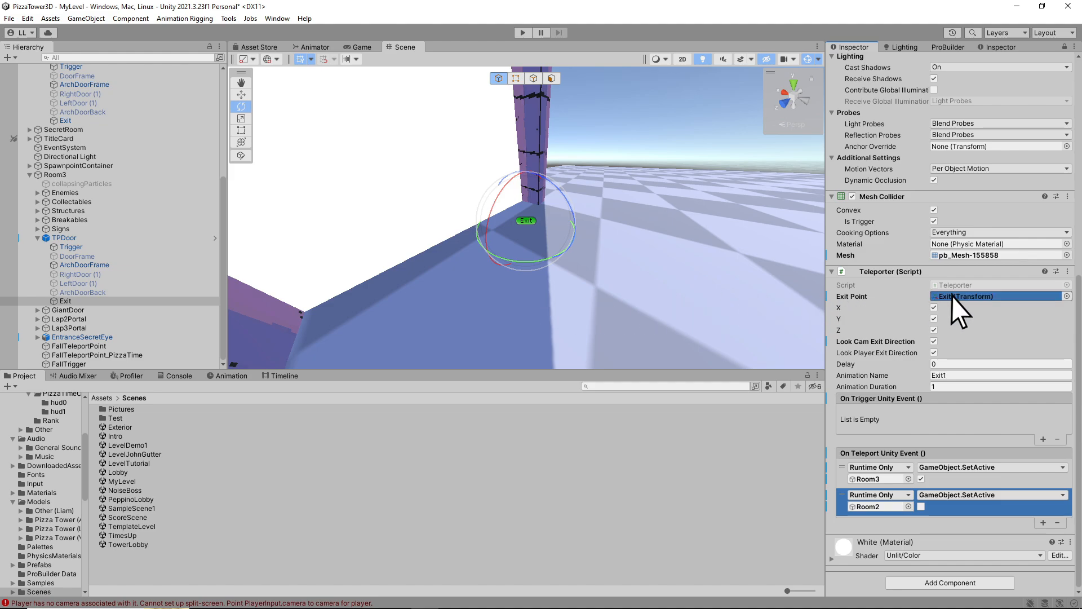
drag(951, 296, 951, 296)
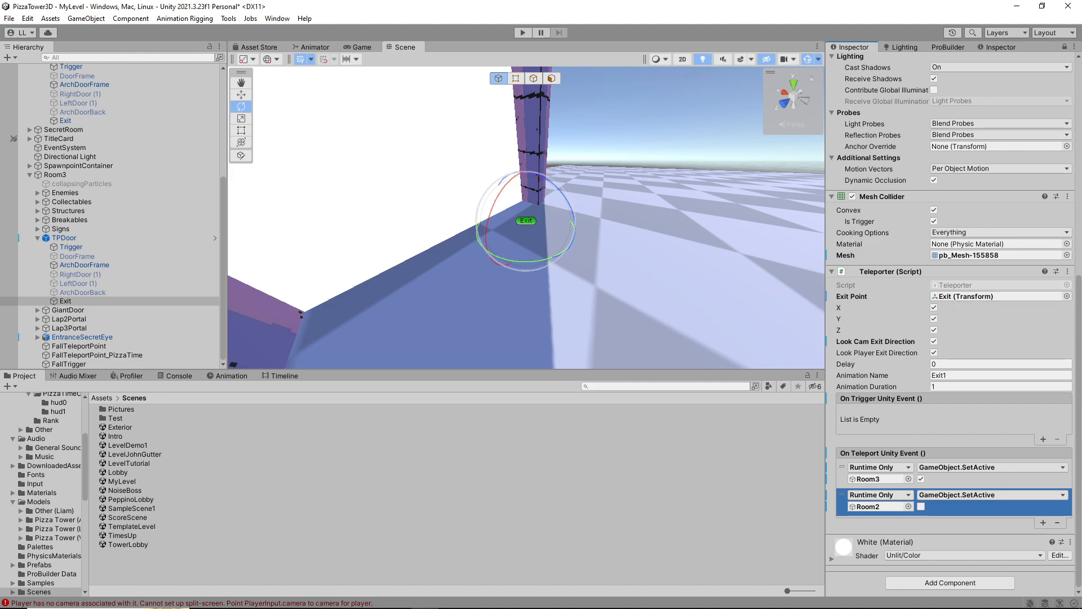
Examine Room3's door and its surrounding platform from several angles
alt+drag(502, 198, 546, 223)
scroll(525, 218, down, 8)
key(w)
right_drag(526, 218, 784, 218)
key(s)
key(s)
key(w)
key(s)
right_drag(564, 219, 653, 213)
key(w)
key(w)
key(s)
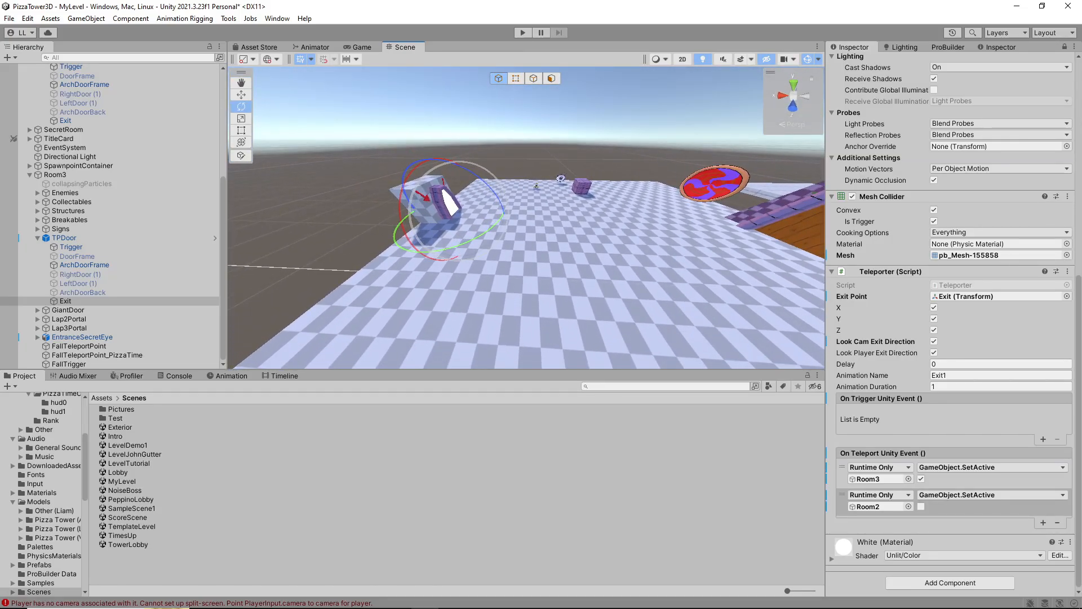
key(w)
right_drag(524, 220, 440, 188)
key(s)
key(d)
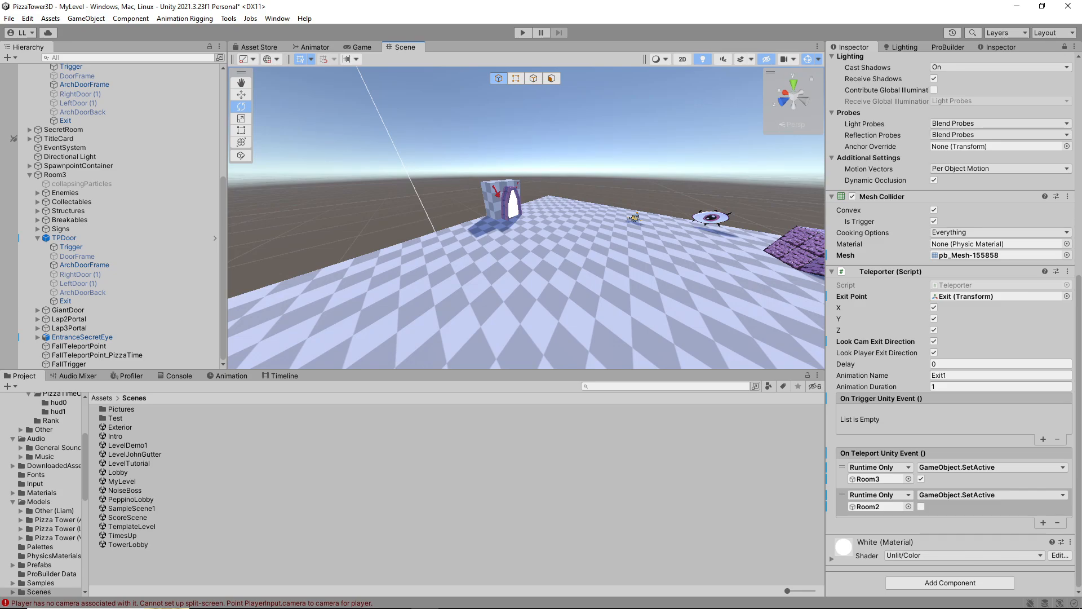
key(w)
key(a)
mouse_move(524, 220)
right_down()
mouse_move(507, 219)
mouse_move(541, 217)
right_up()
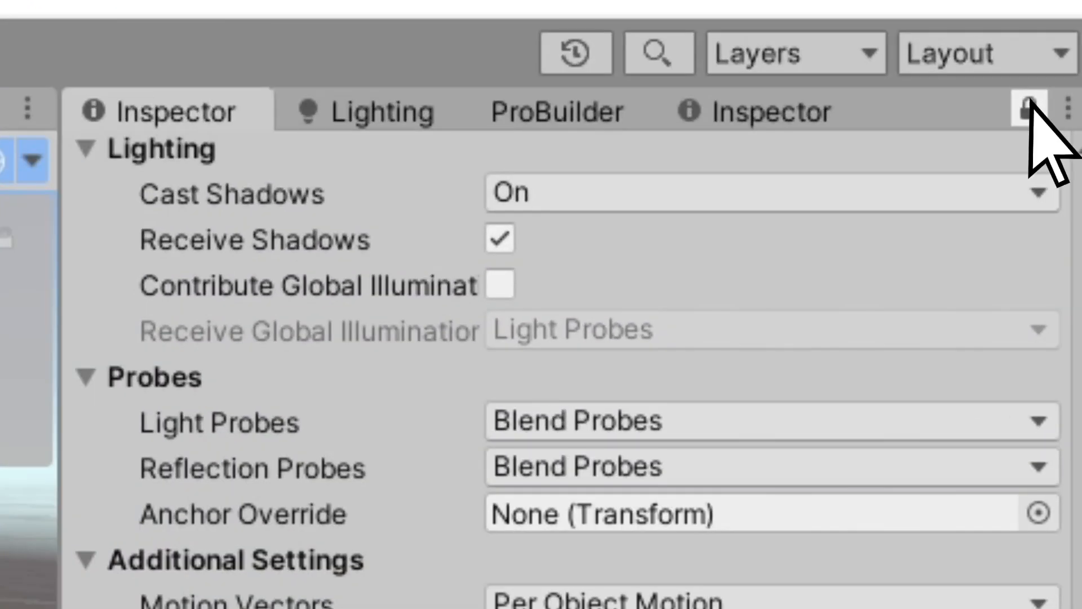
Unlock the Inspector, select the Trigger child of Room3's TPDoor, and lock the Inspector on its settings
click(1030, 110)
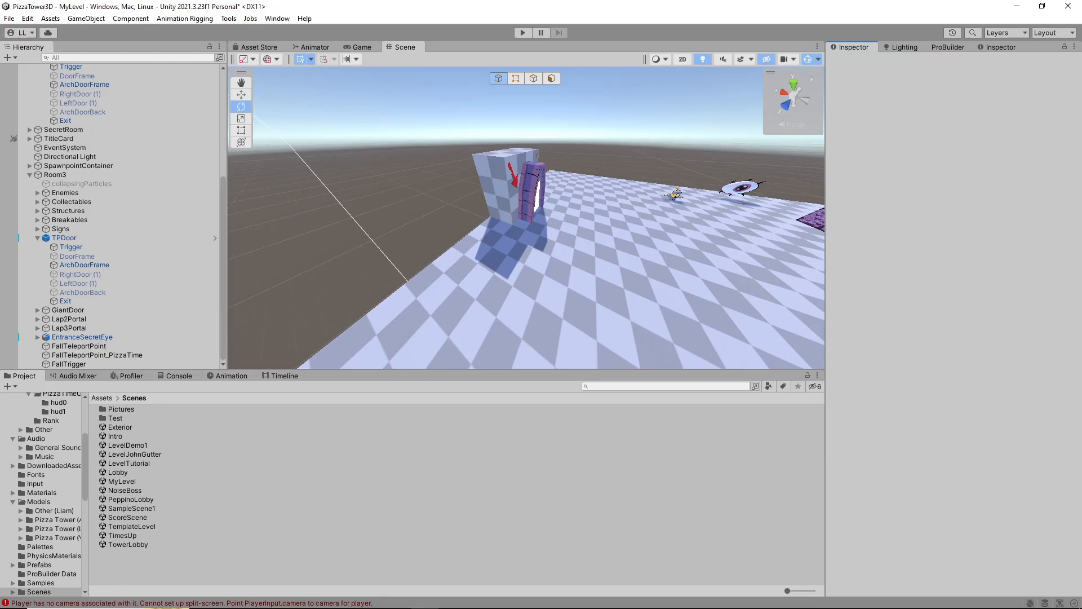
key(w)
right_drag(488, 224, 487, 205)
click(488, 205)
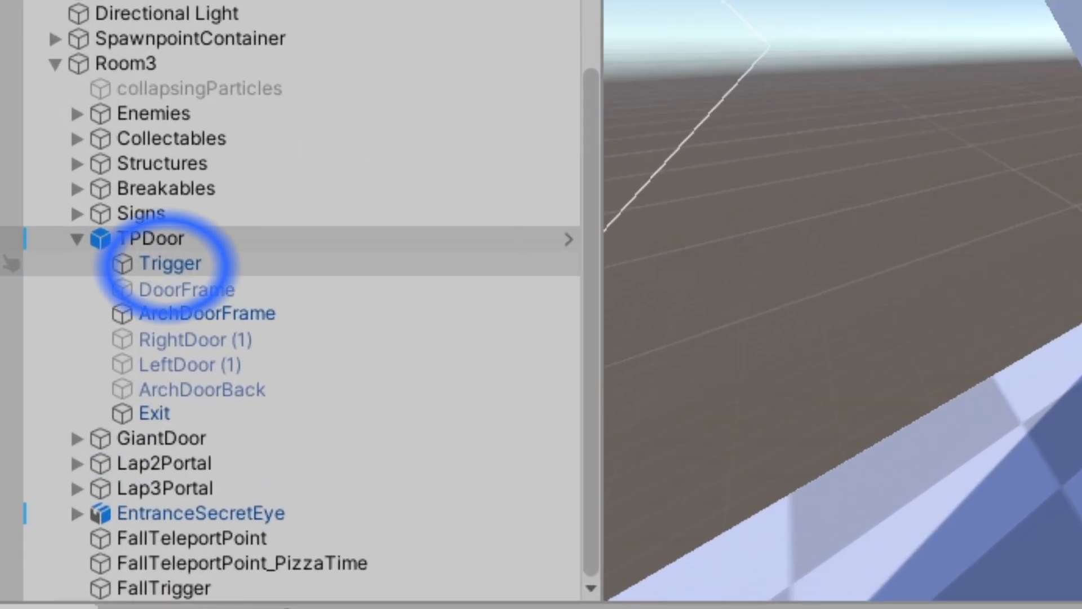
click(169, 263)
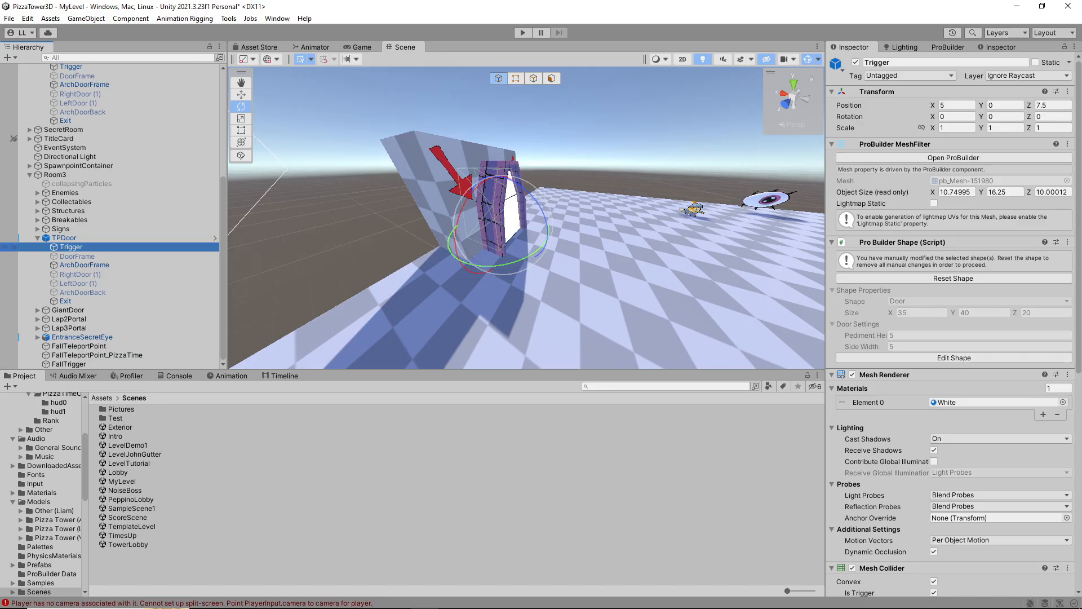
click(1063, 47)
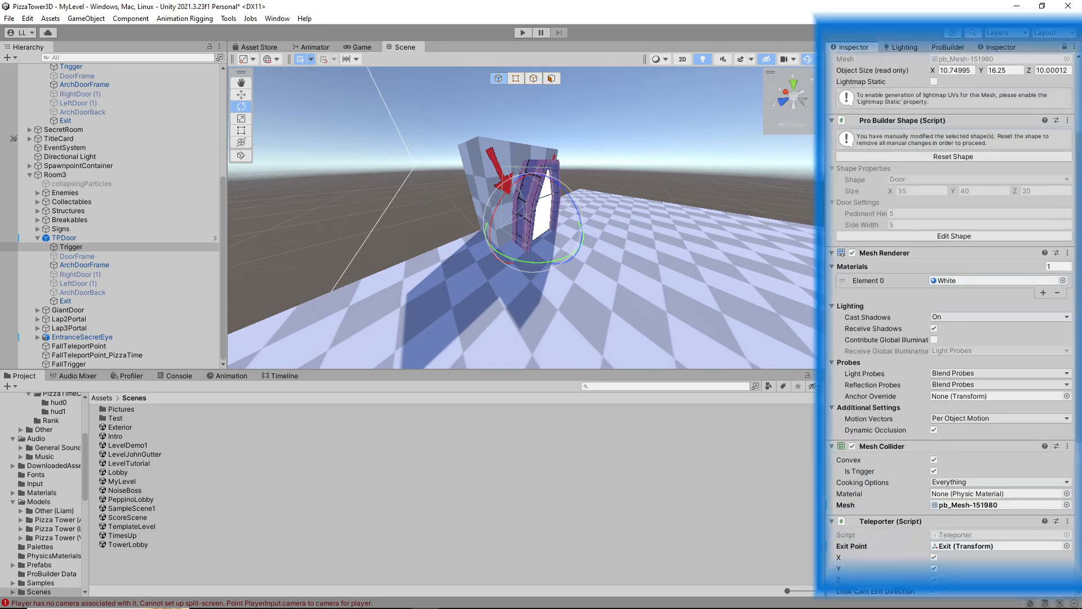
Review the On Teleport event entries for Room3 and Room2 in the Trigger's Teleporter component
scroll(953, 338, down, 8)
right_drag(524, 217, 609, 208)
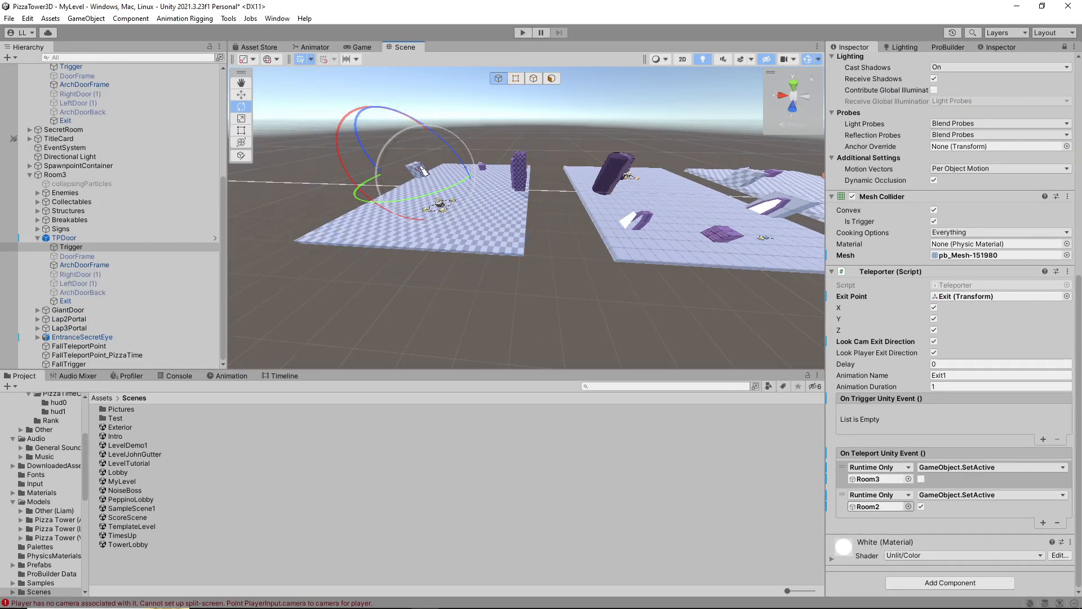
click(932, 473)
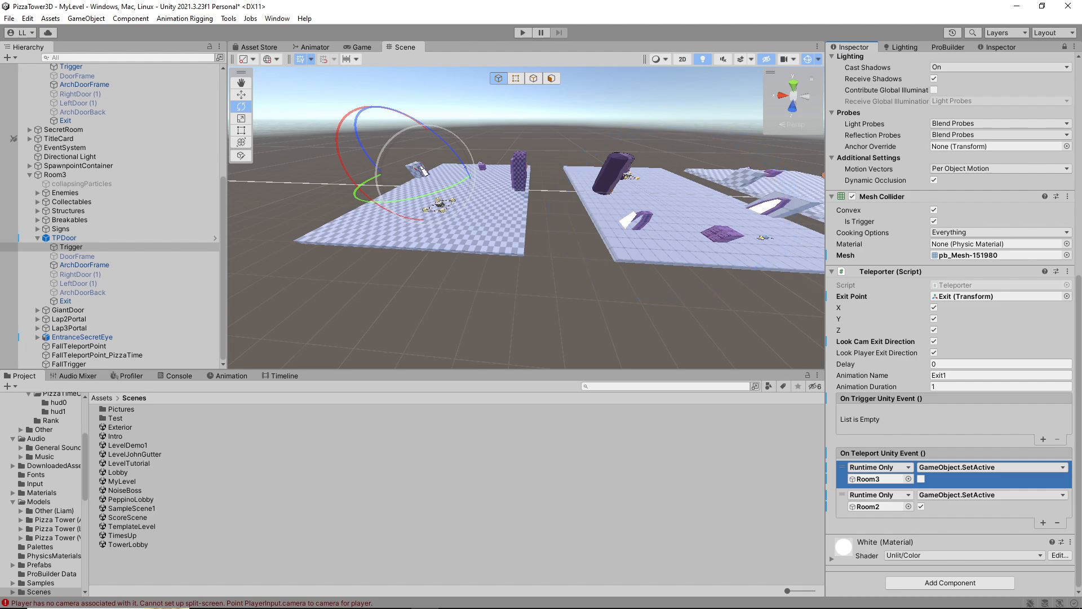
click(940, 502)
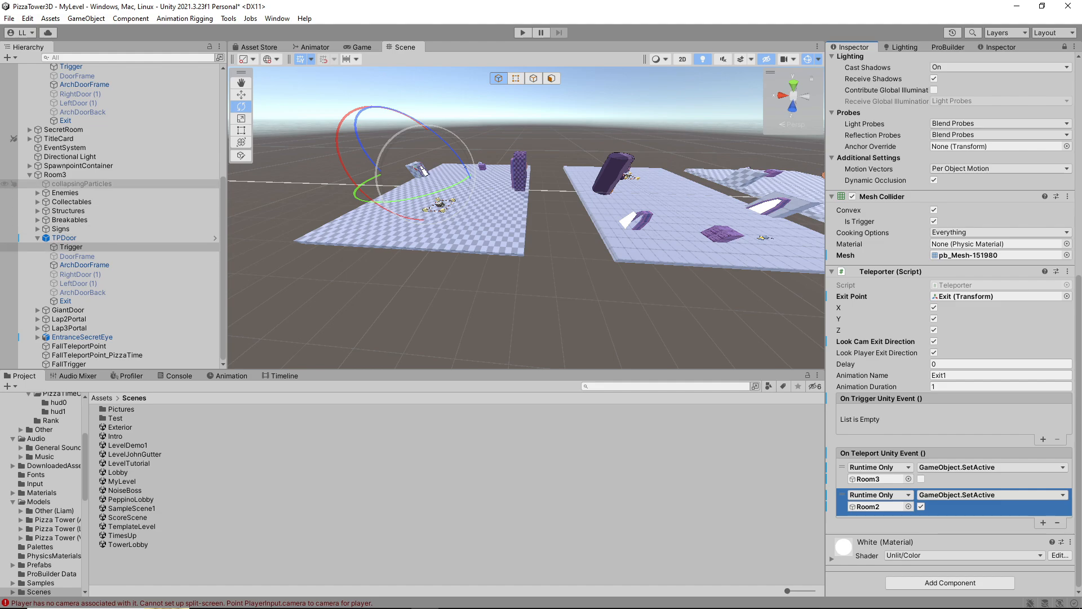
click(71, 247)
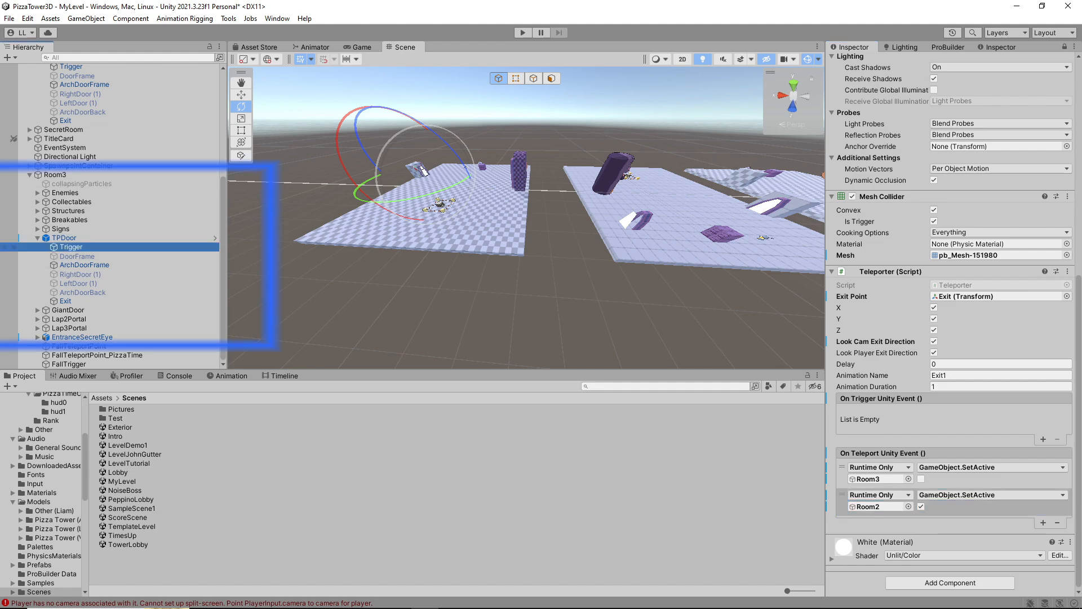
click(55, 175)
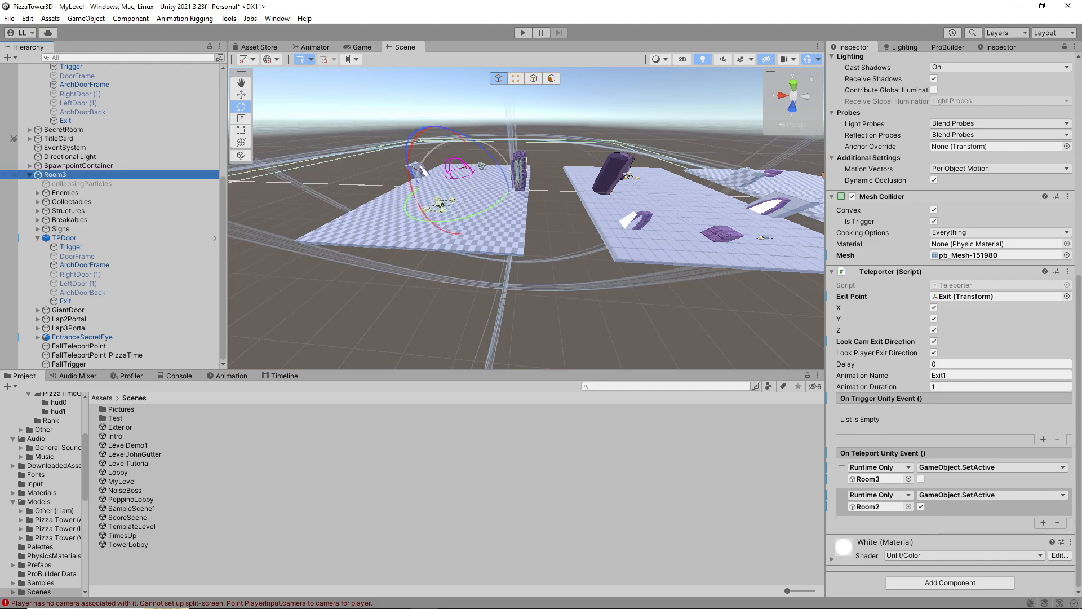
click(71, 247)
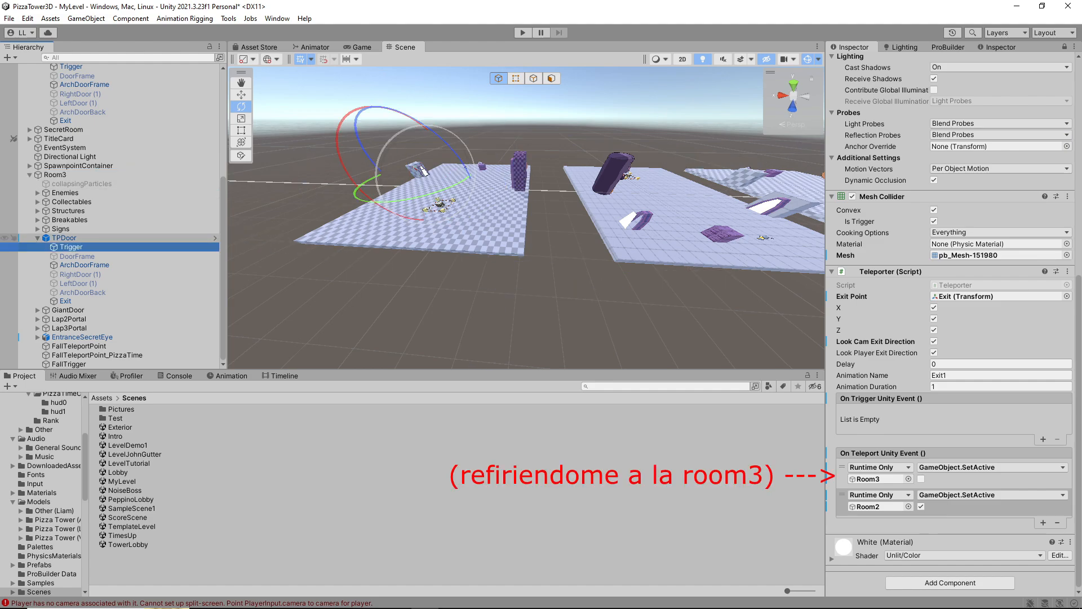
right_drag(428, 237, 457, 237)
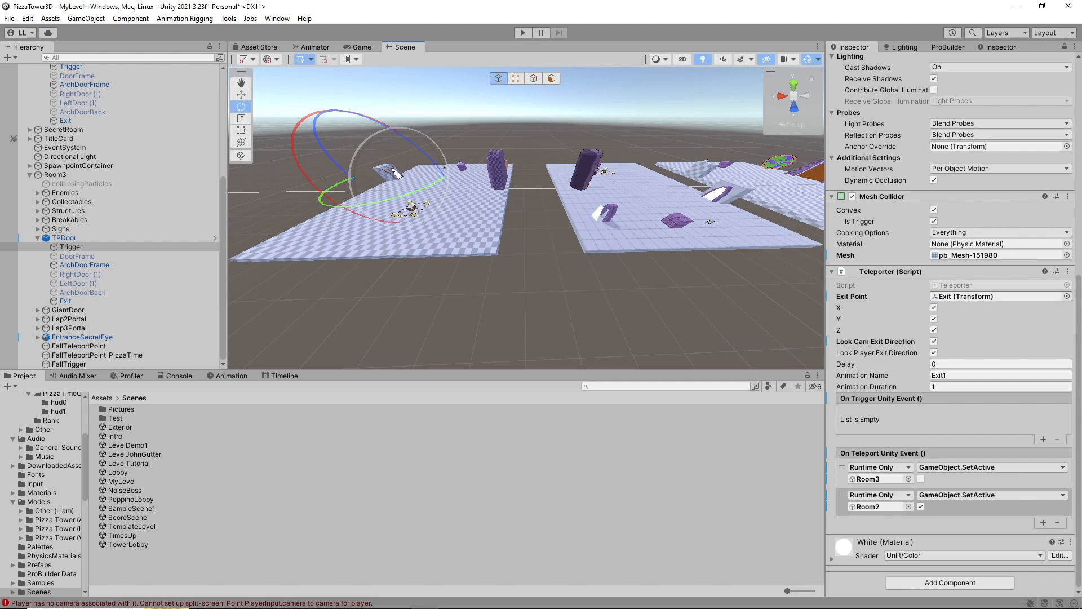
Locate the Exit object assigned as the Teleporter's Exit Point and examine the doors in Room2
click(982, 297)
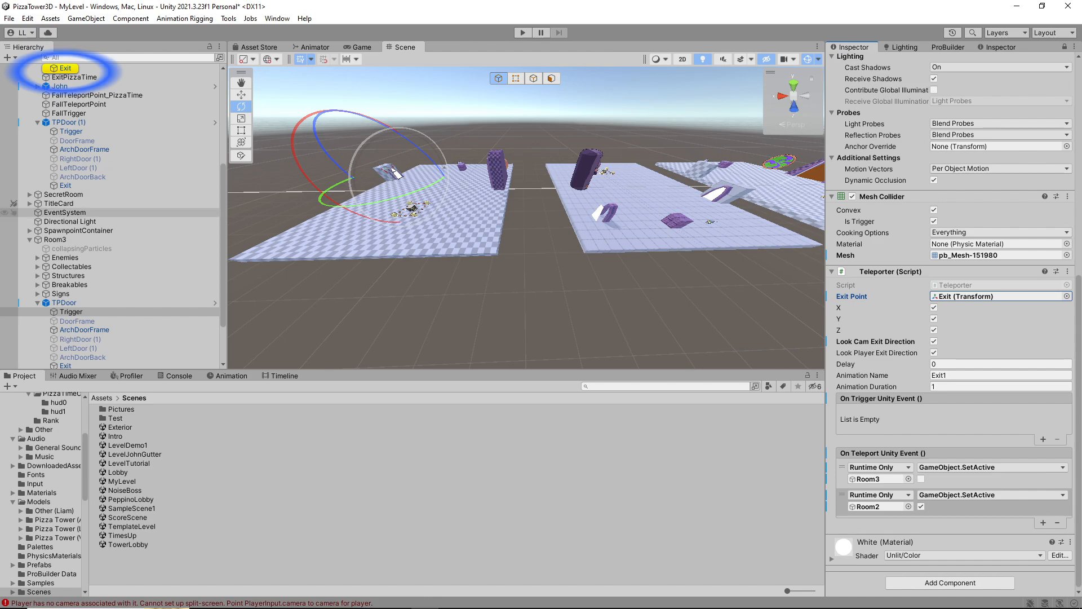
scroll(124, 225, up, 2)
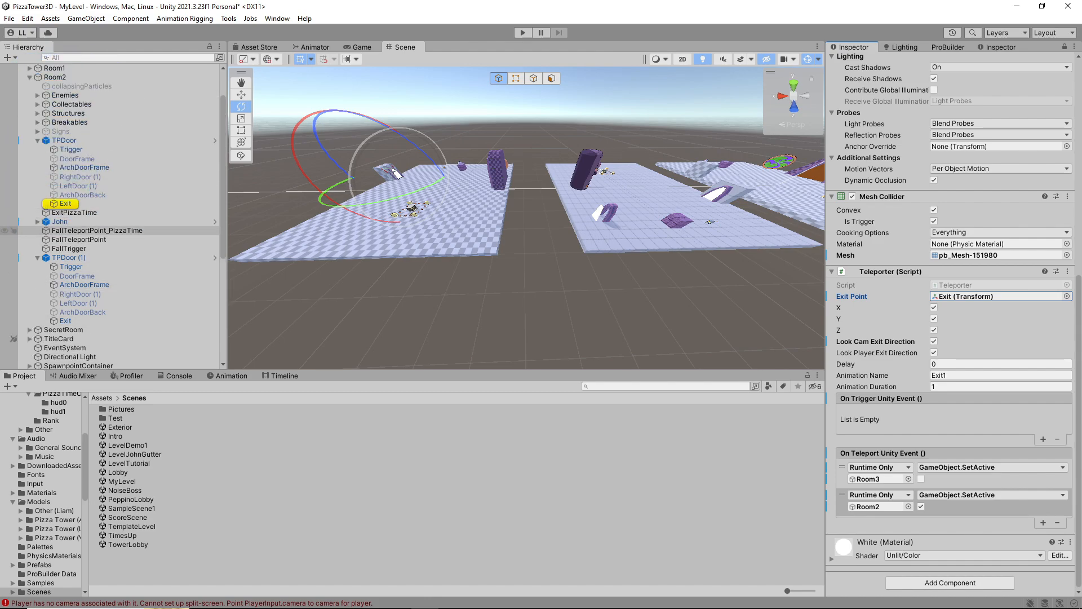
double_click(82, 202)
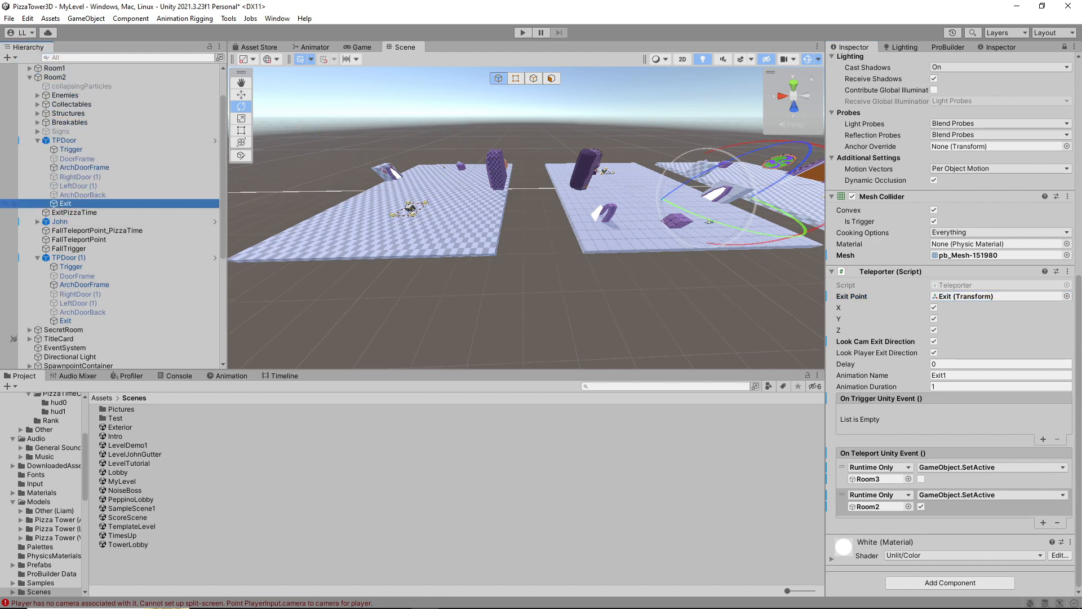
right_drag(570, 237, 429, 212)
right_drag(392, 303, 747, 266)
right_drag(527, 218, 530, 239)
Assign the Exit object of Room2's TPDoor (1) as the Exit Point of the locked Teleporter
click(69, 258)
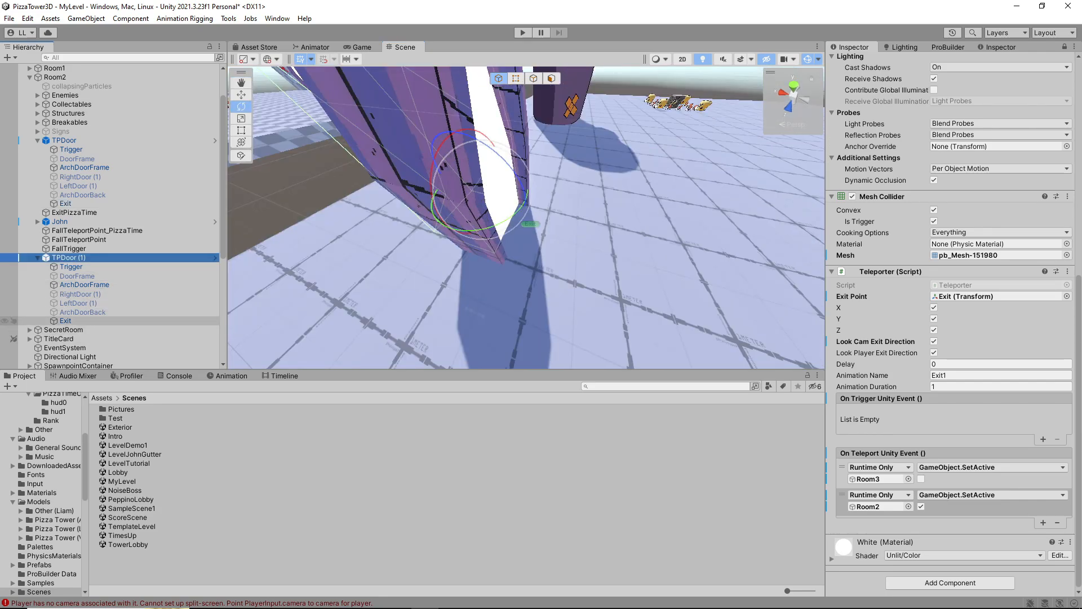
drag(87, 321, 958, 299)
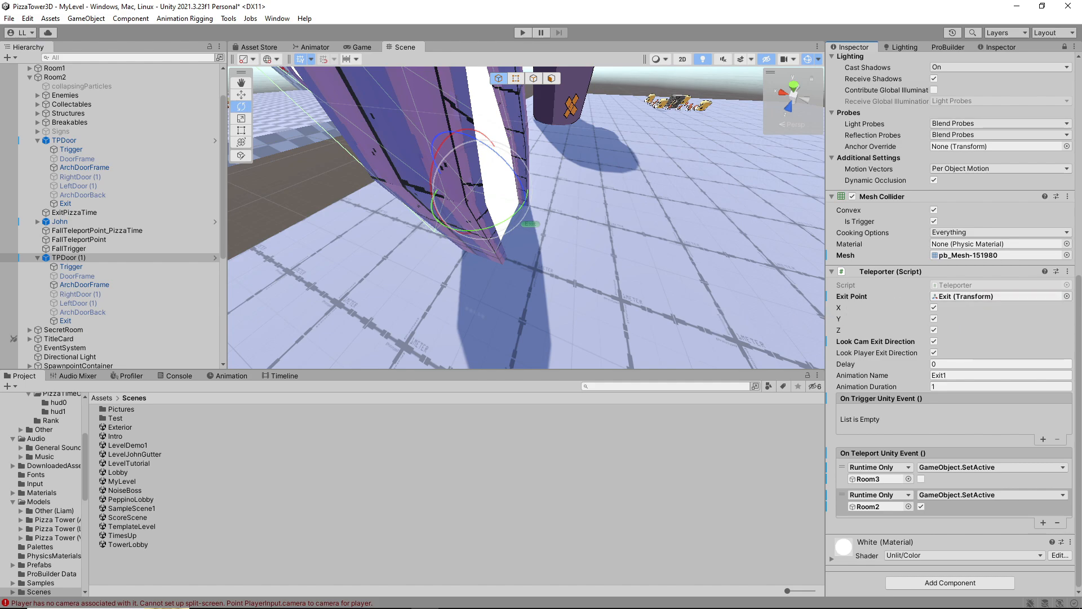
key(f)
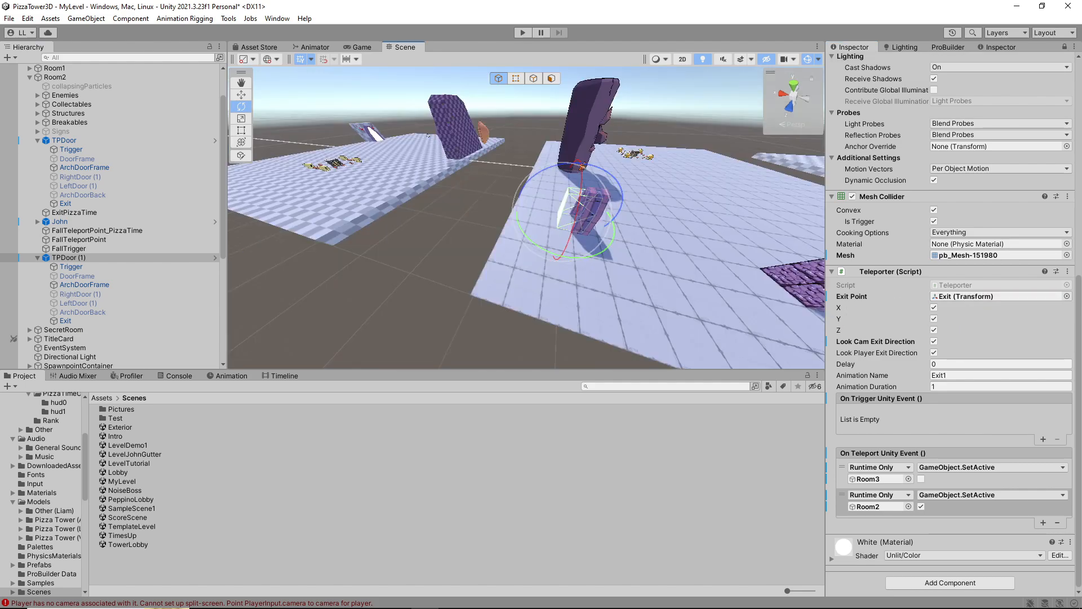
Select Room3's TPDoor and move it away from the arrow-marked wall to the platform corner nearest Room2
right_drag(526, 218, 395, 217)
click(468, 197)
click(479, 222)
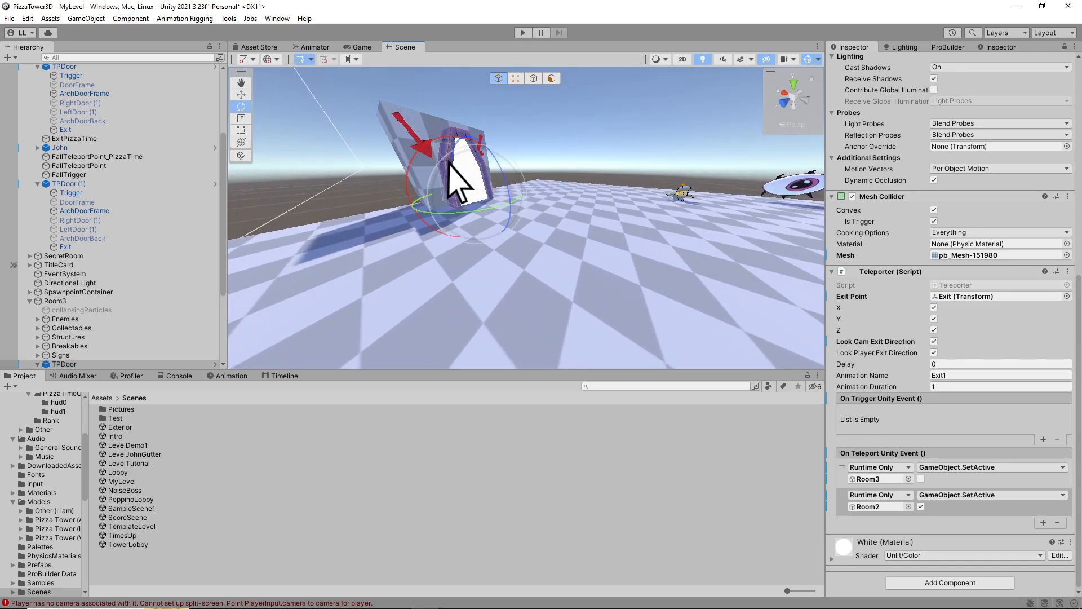
scroll(9, 355, down, 3)
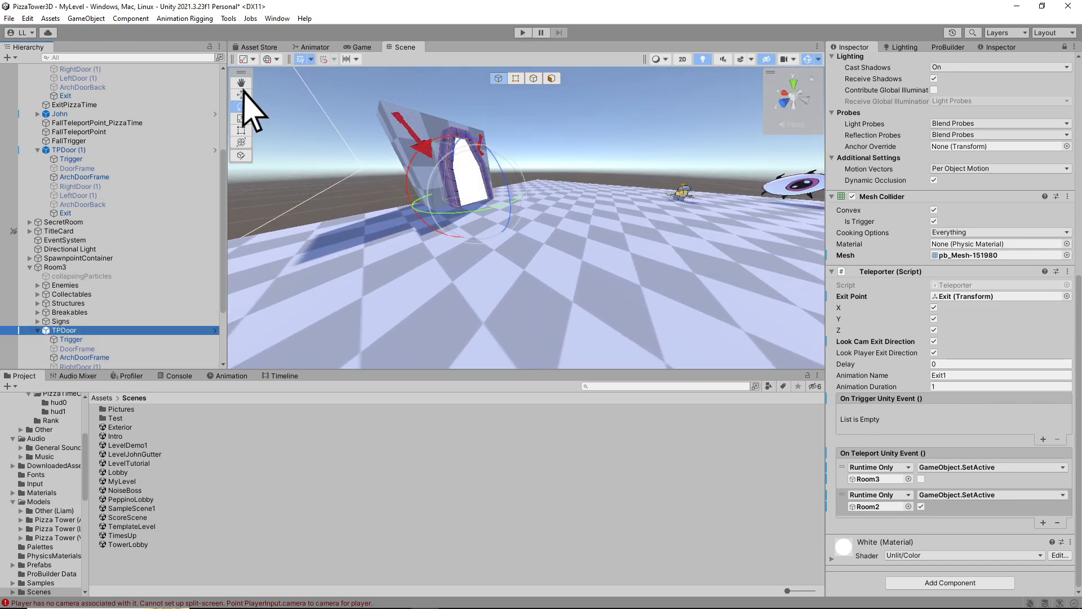
right_drag(243, 90, 247, 132)
right_drag(451, 208, 648, 231)
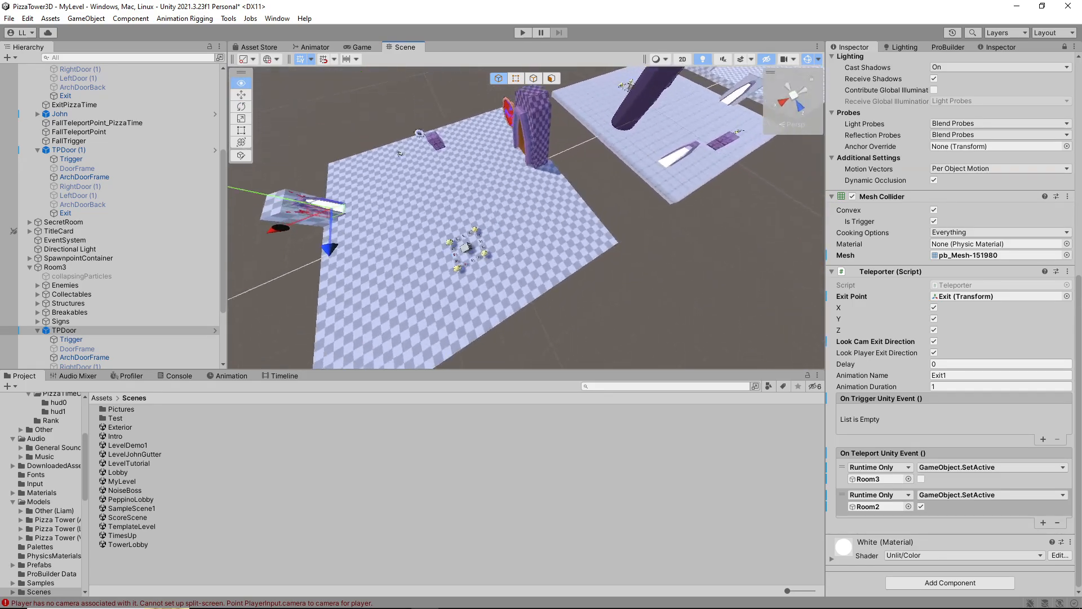
alt+drag(648, 231, 434, 158)
drag(511, 246, 566, 302)
alt+drag(566, 303, 743, 259)
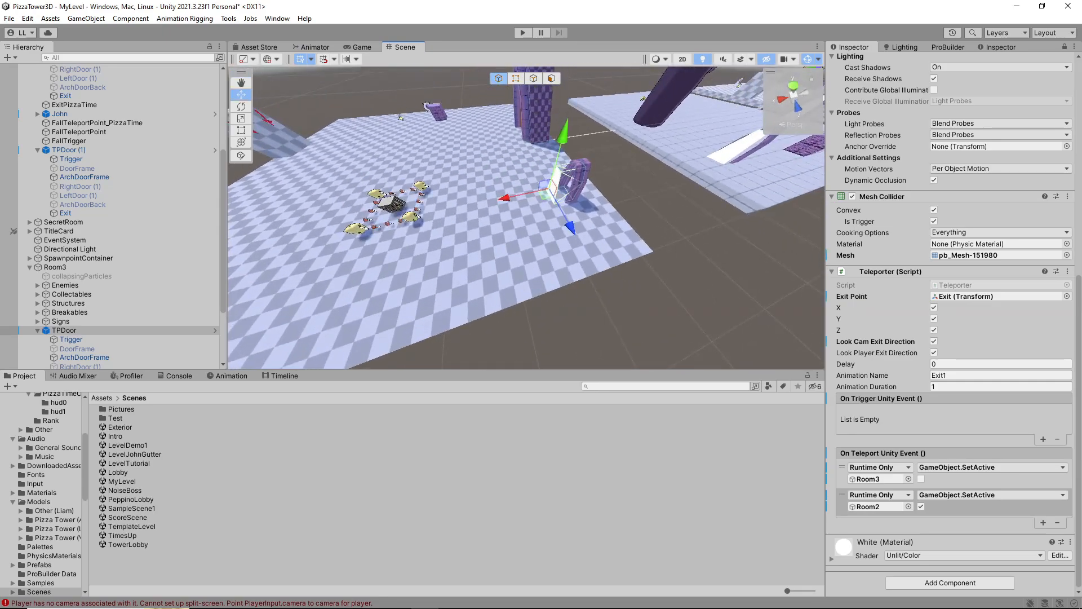
Rotate Room3's TPDoor about its vertical axis so its opening faces across the platform
ctrl+drag(548, 229, 377, 223)
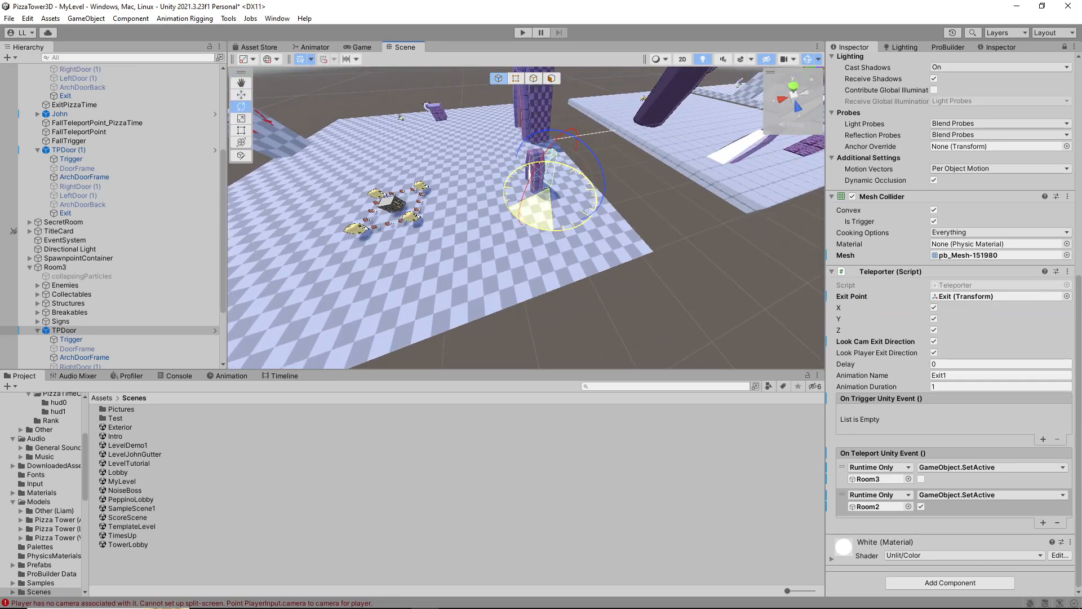
mouse_move(479, 236)
alt+mouse_down()
mouse_move(727, 164)
mouse_move(625, 189)
mouse_move(485, 247)
alt+mouse_up()
scroll(525, 217, down, 5)
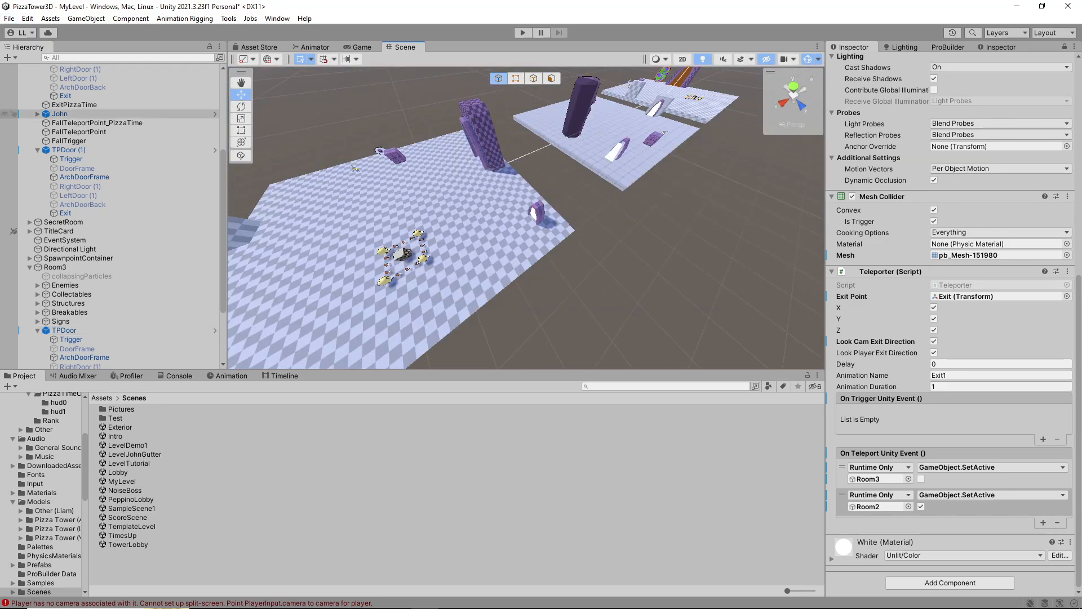
Save the MyLevel scene and open the Lobby scene
scroll(113, 130, up, 5)
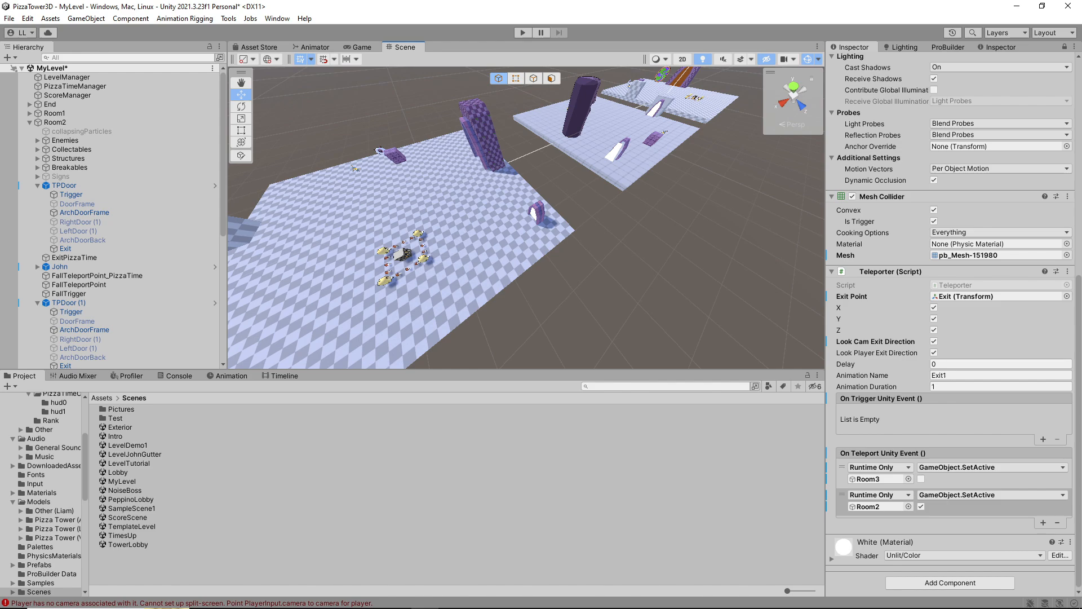
click(9, 18)
click(34, 72)
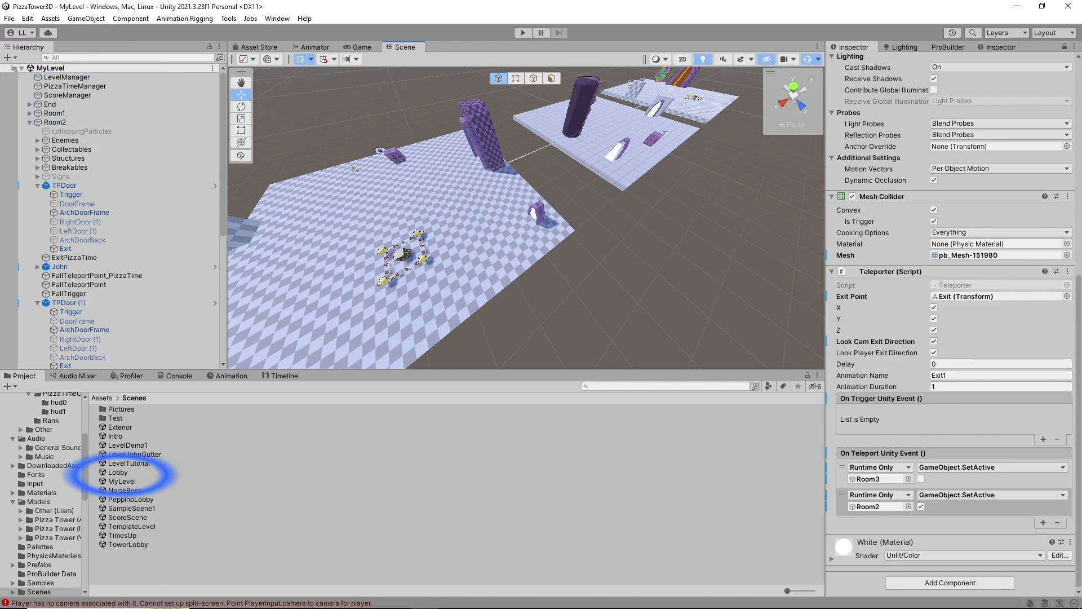
double_click(118, 473)
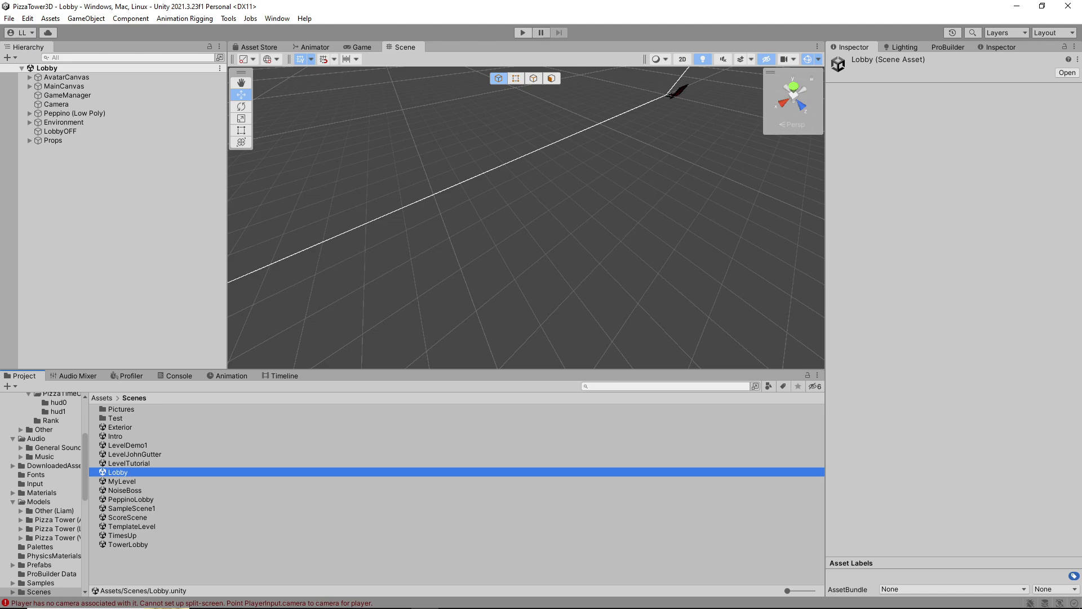
Run the Lobby scene in play mode, start the game, and enter MyLevel from the tower lobby
click(523, 32)
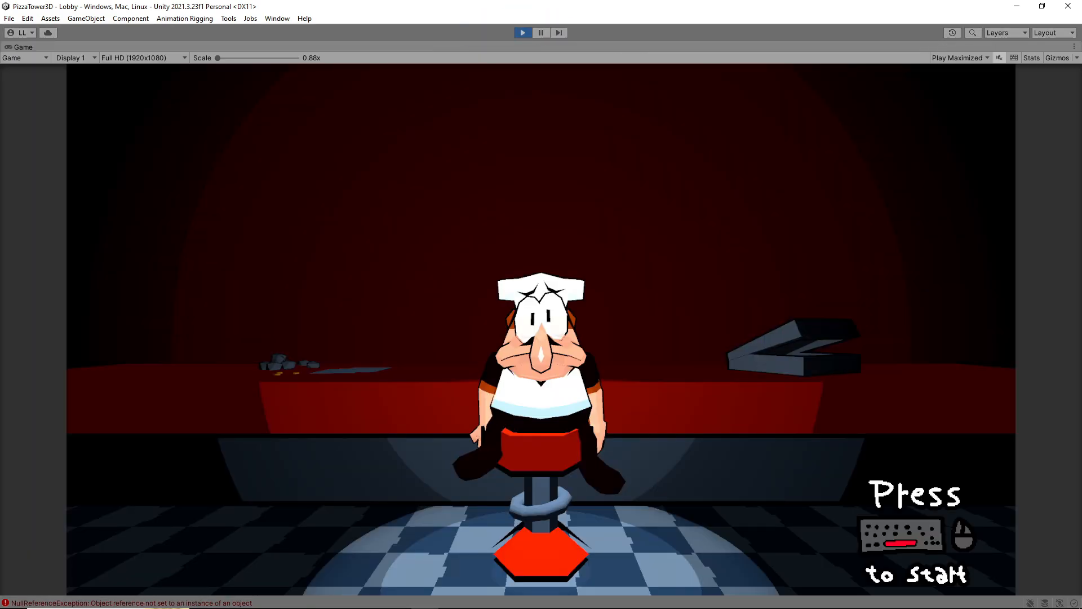
key(space)
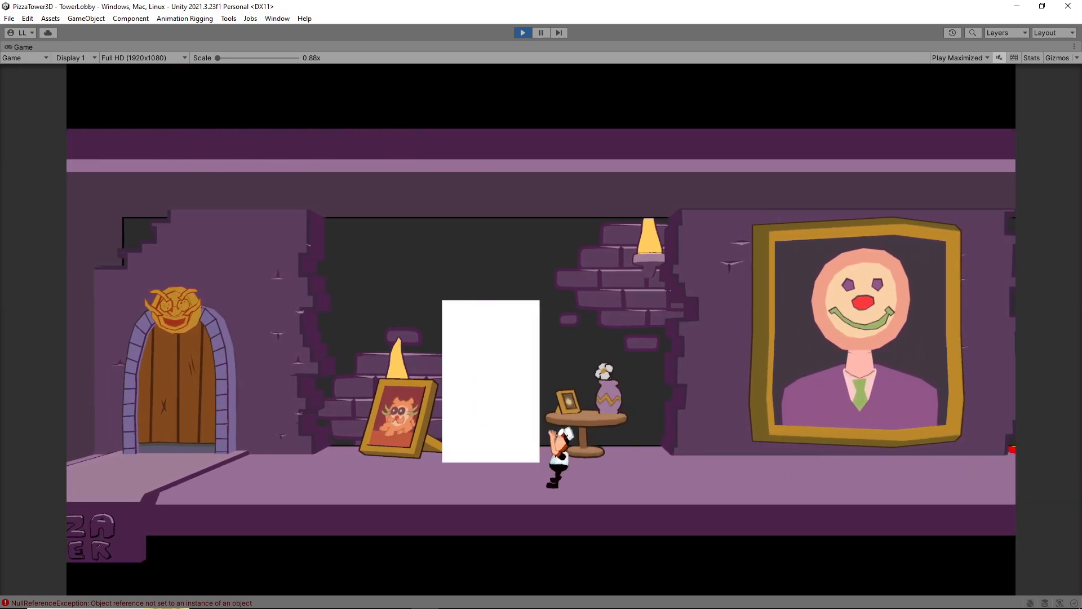
key(Left)
key(Right)
key(Up)
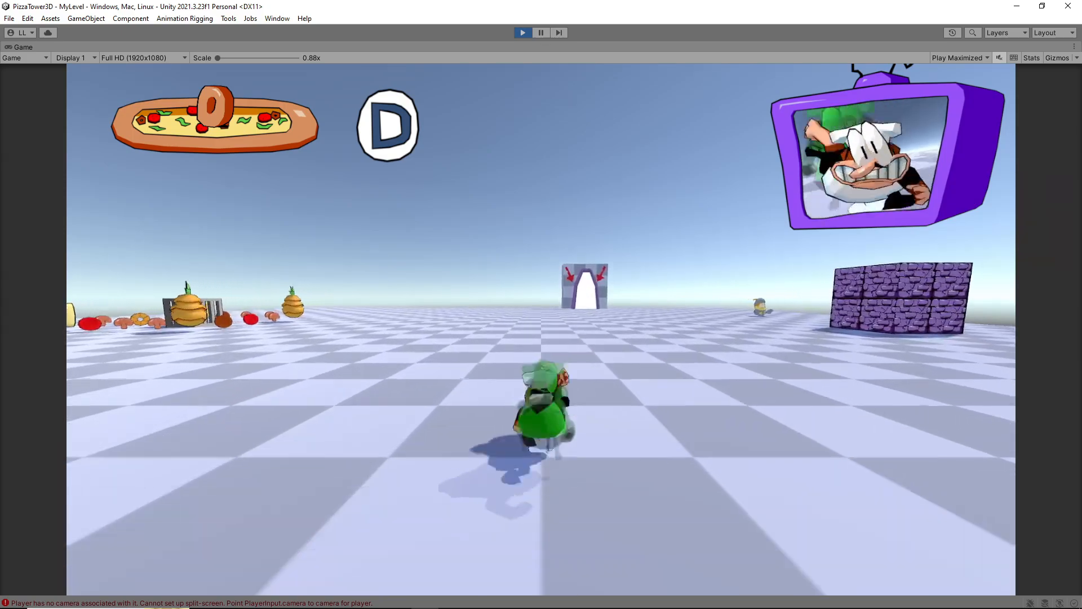
Test the teleport doors by running from the first room through Room2 into Room3 and back to Room2
key(shift+w)
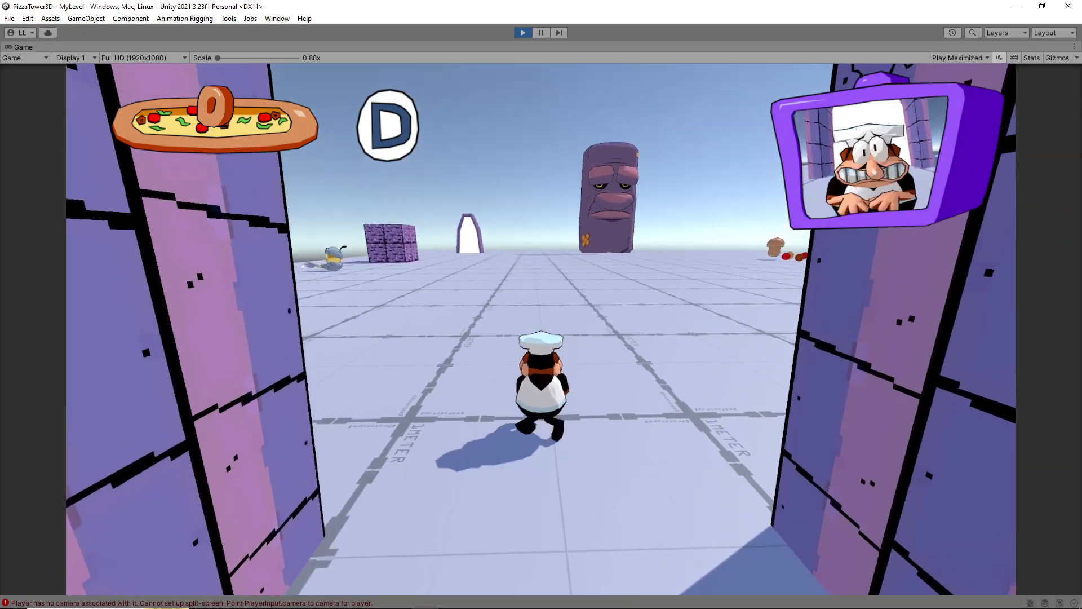
key(shift+w)
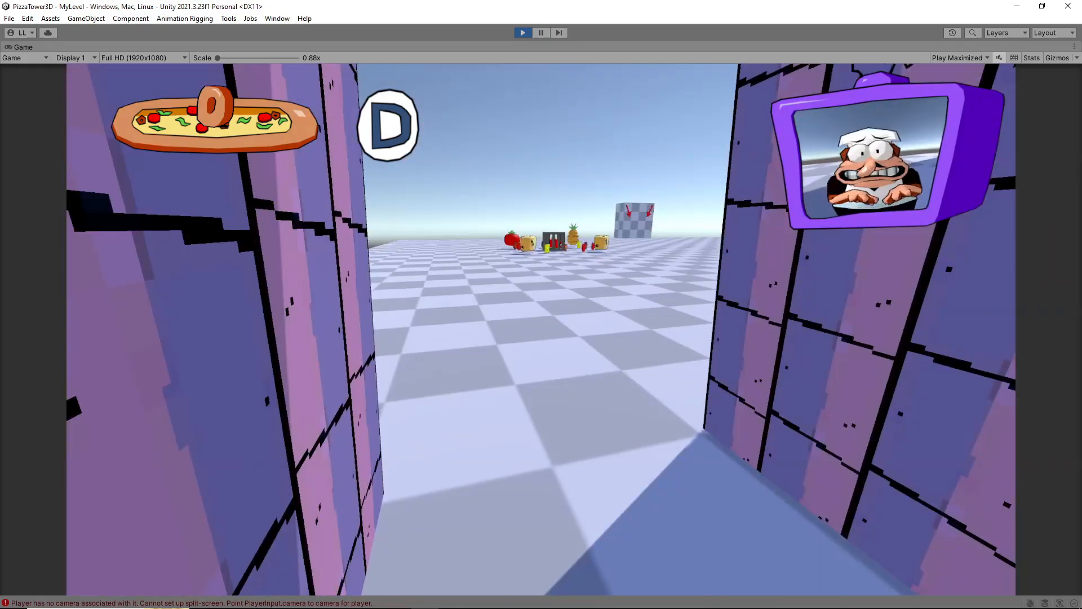
key(w)
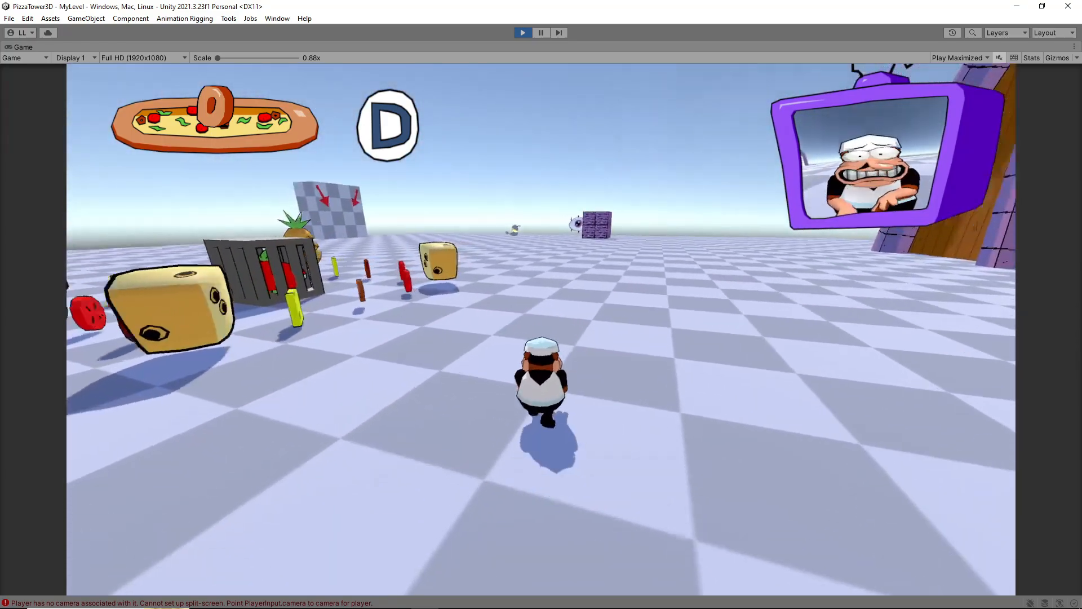
key(shift)
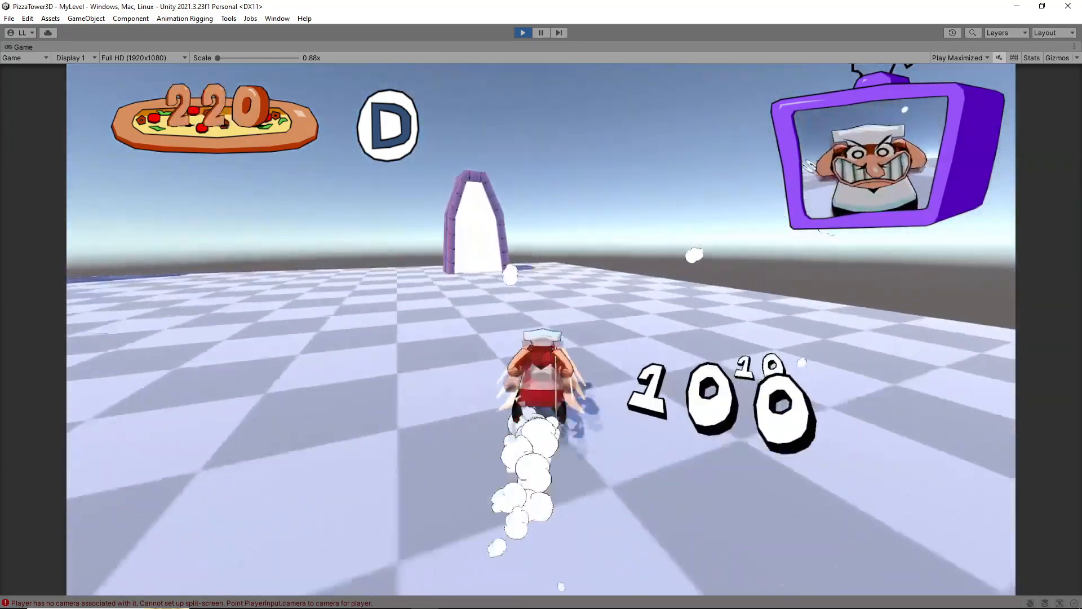
key(s)
key(w)
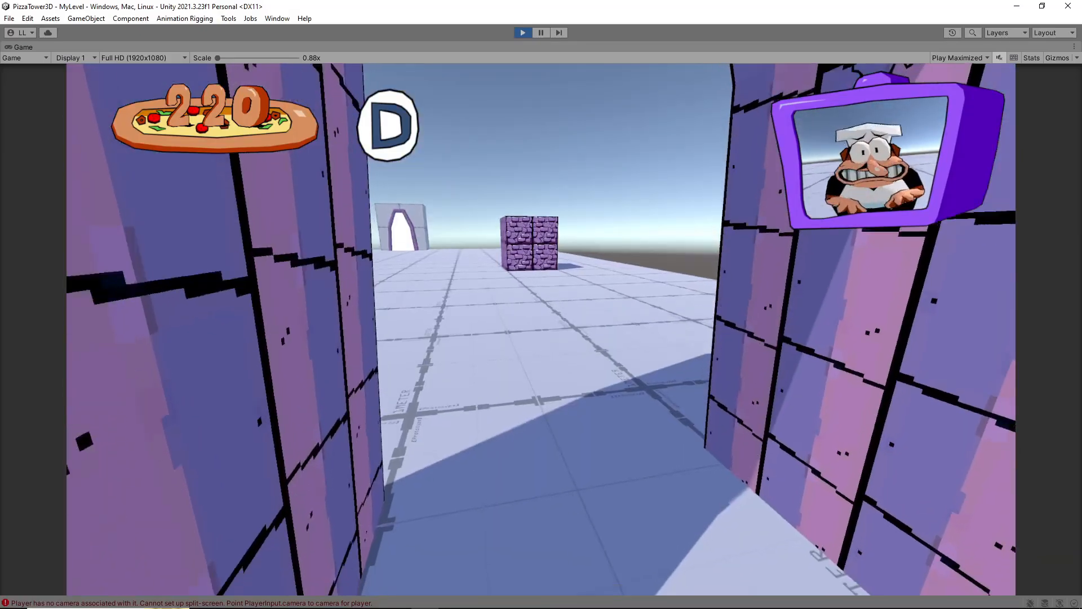
key(s)
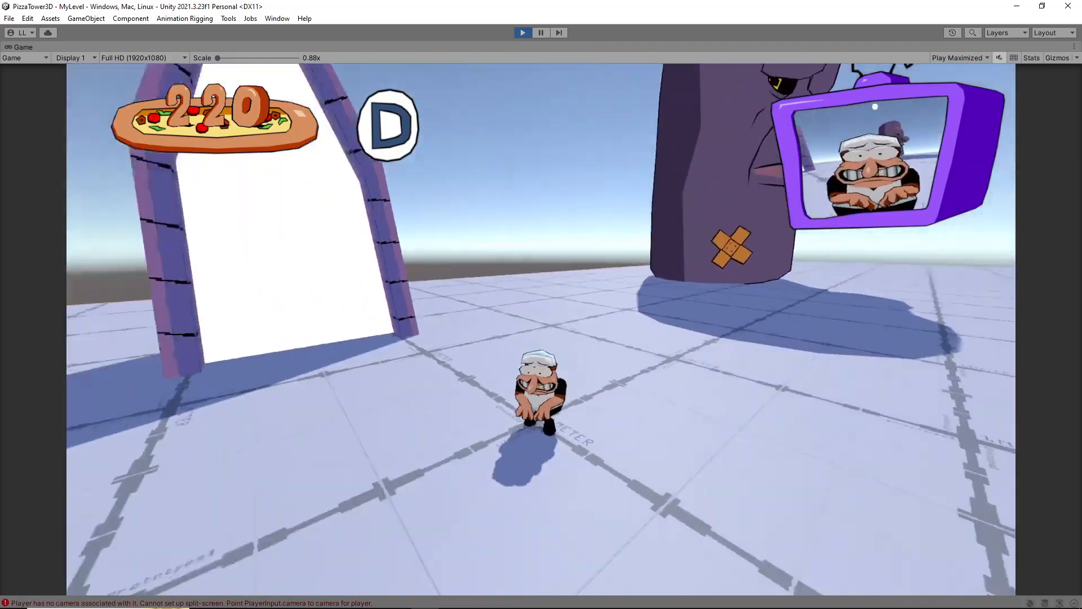
Run across Room2, go through the teleport door into Room1, look around there, and pause the game
key(w)
key(shift+w)
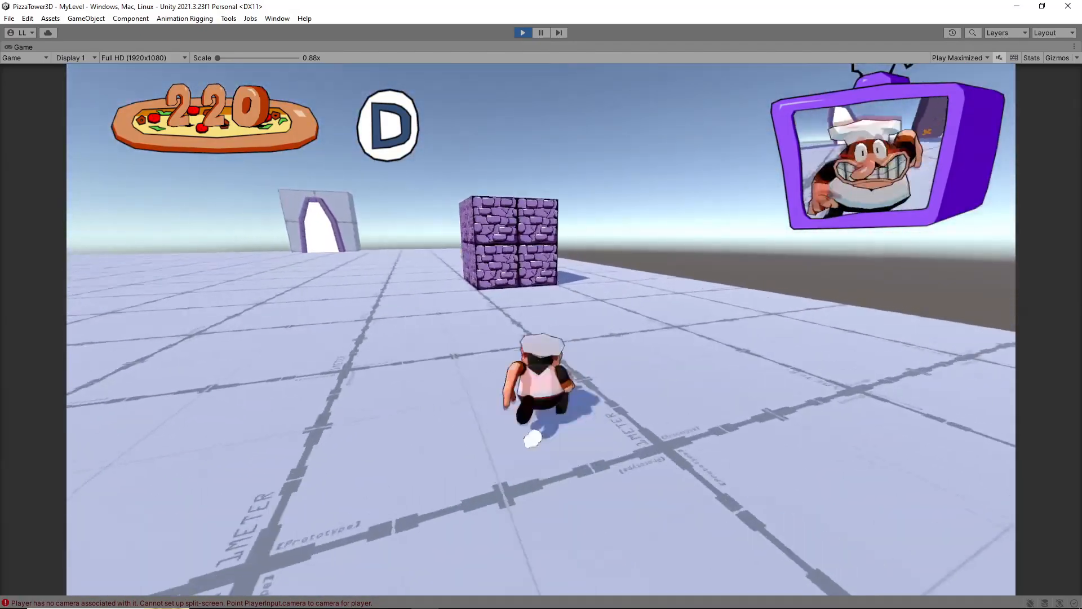
key(shift+w)
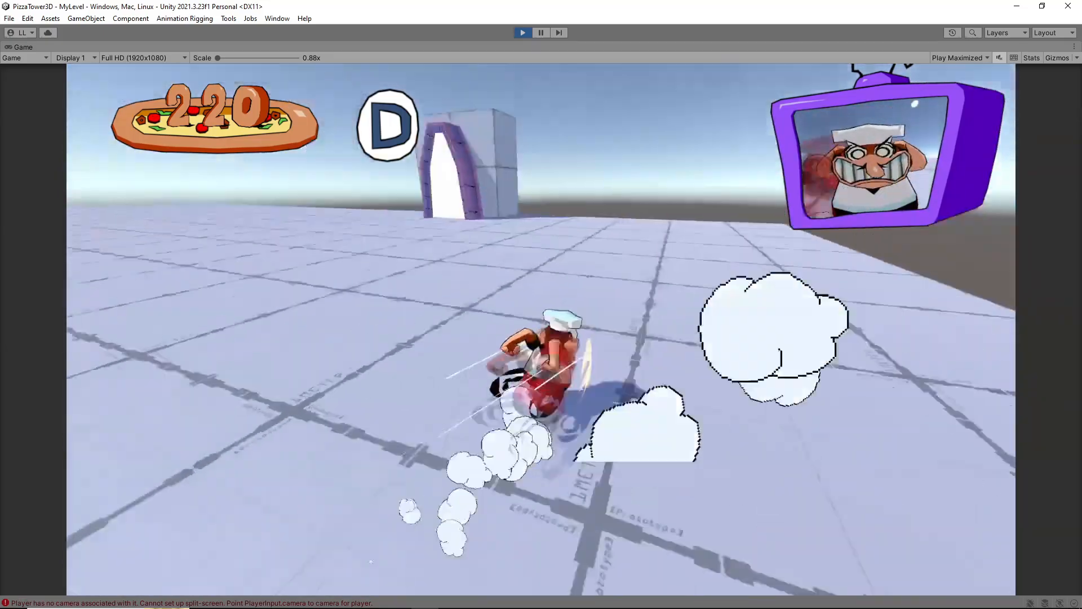
key(w)
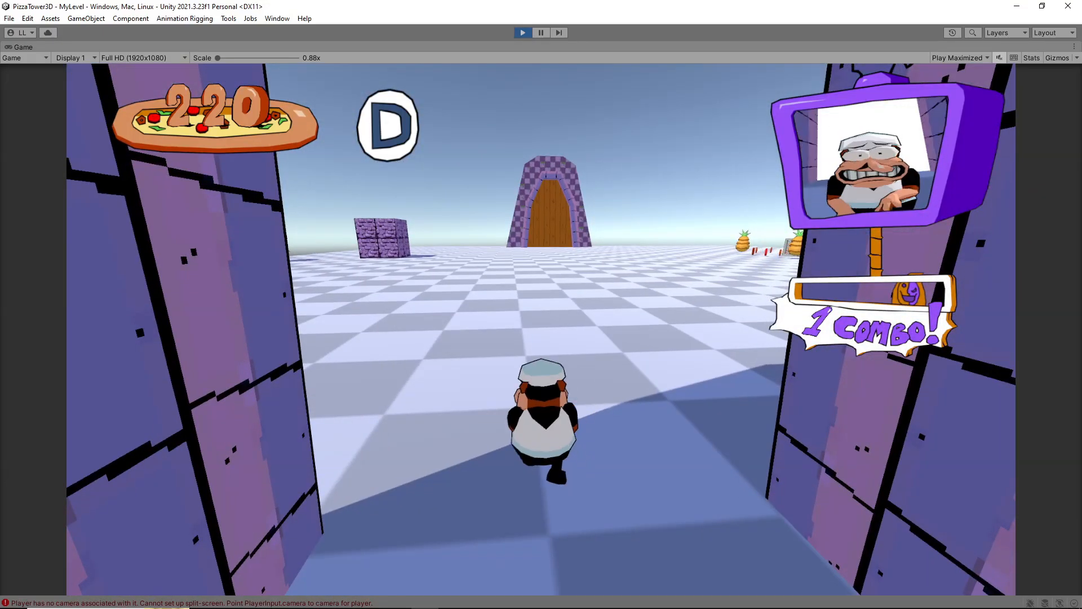
key(w)
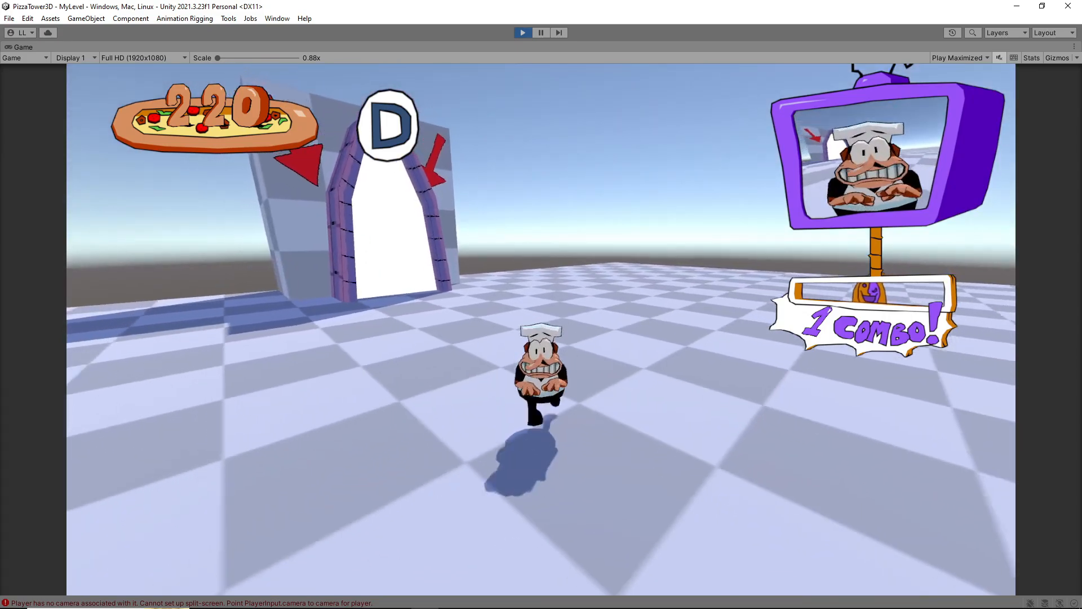
key(Escape)
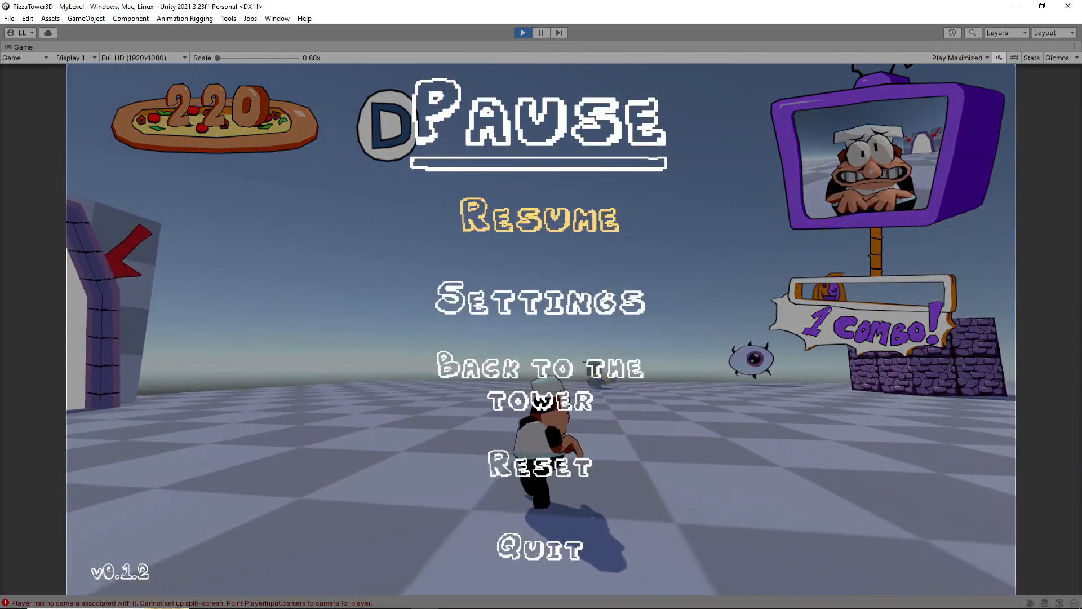
Stop play mode and reopen the MyLevel scene for editing
key(ctrl+p)
click(117, 472)
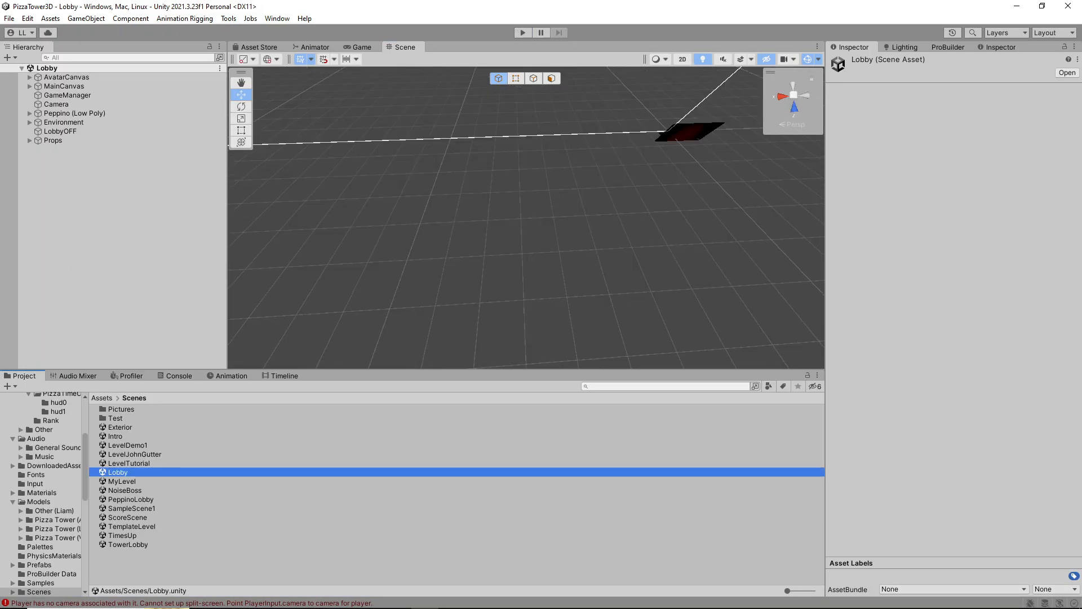
click(131, 500)
click(121, 481)
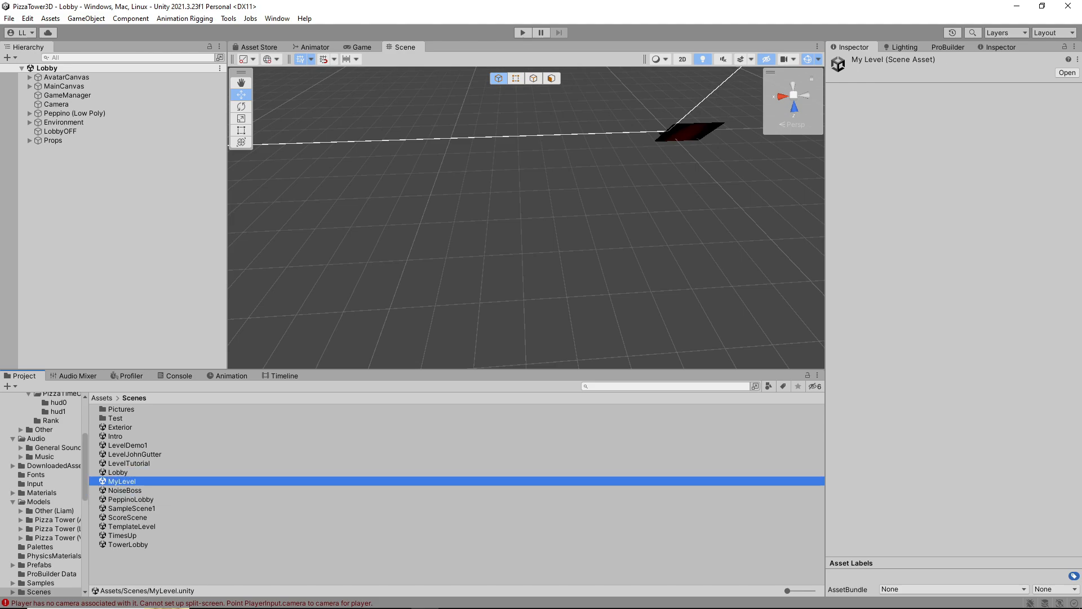
double_click(122, 481)
Expand Room3 in the hierarchy and delete its EntranceSecretEye object
key(w)
right_drag(733, 242, 812, 253)
key(w)
key(w)
key(s)
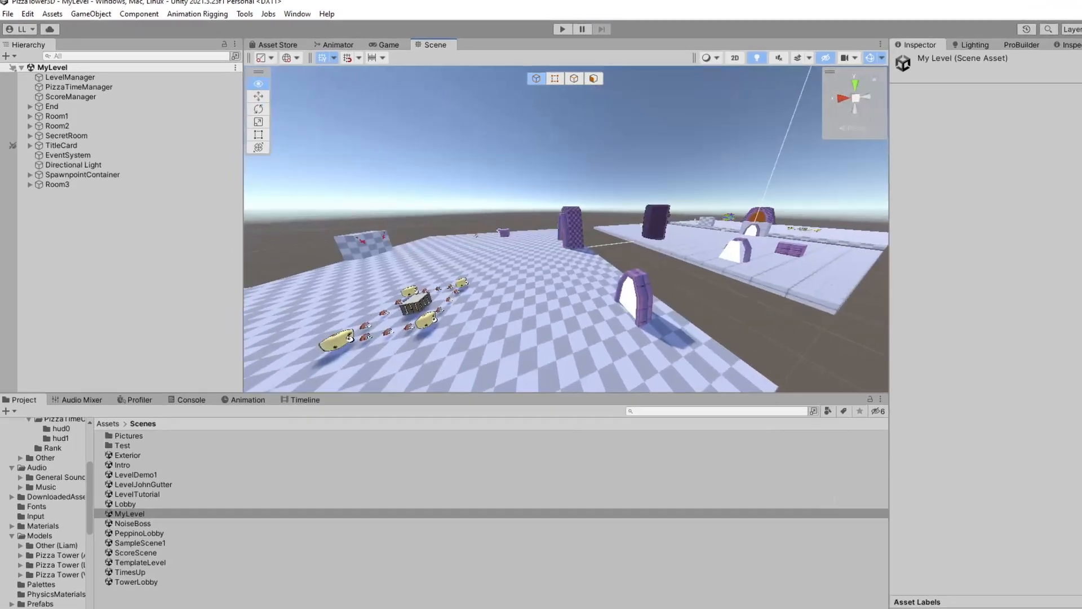
key(w)
right_drag(563, 226, 564, 316)
key(w)
click(32, 234)
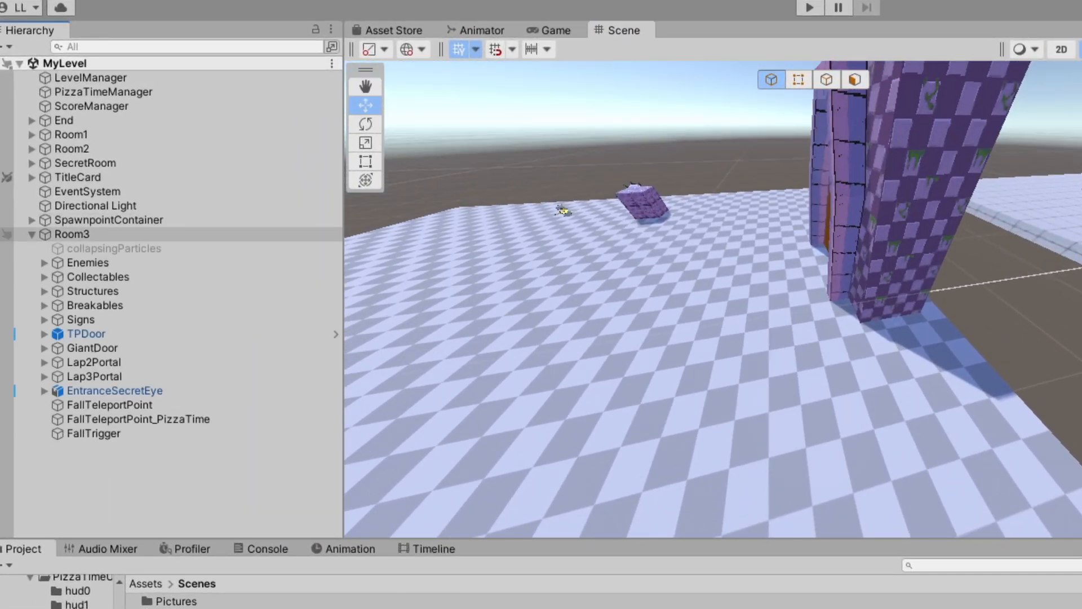
click(115, 391)
right_drag(564, 293, 564, 242)
key(s)
key(w)
right_drag(676, 282, 710, 322)
key(a)
key(s)
click(115, 391)
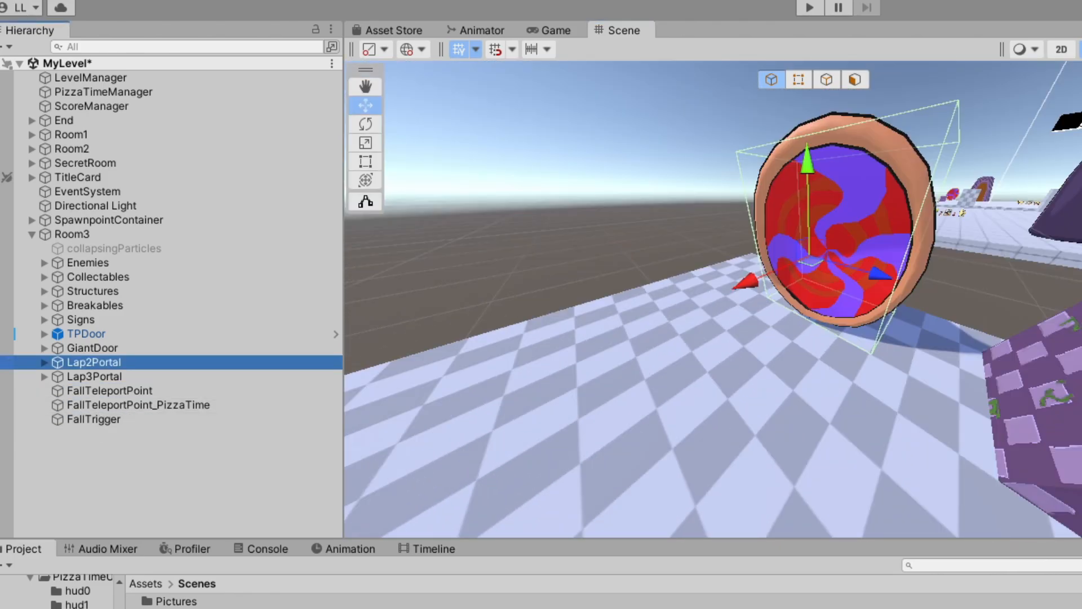
click(147, 459)
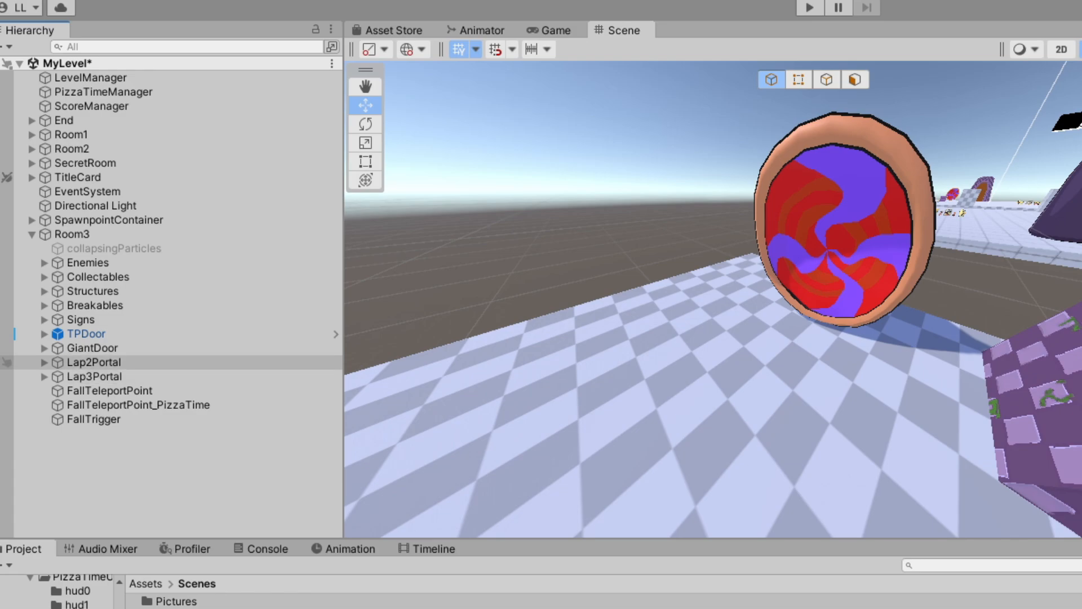
Delete Lap2Portal, Lap3Portal and GiantDoor from Room3
click(94, 362)
key(Delete)
click(95, 362)
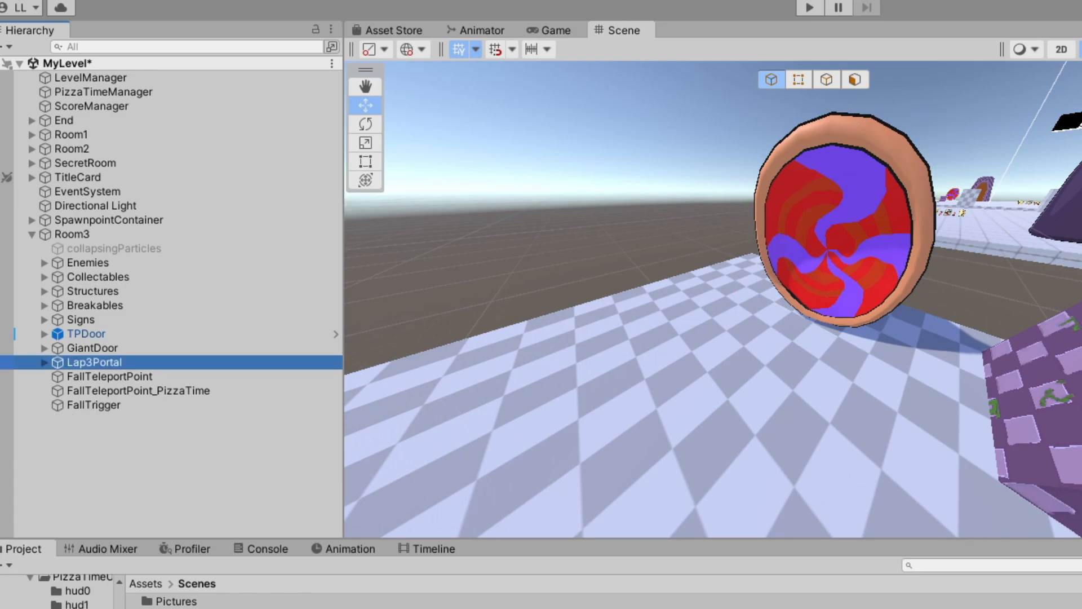
key(Delete)
right_drag(648, 316, 772, 324)
click(92, 347)
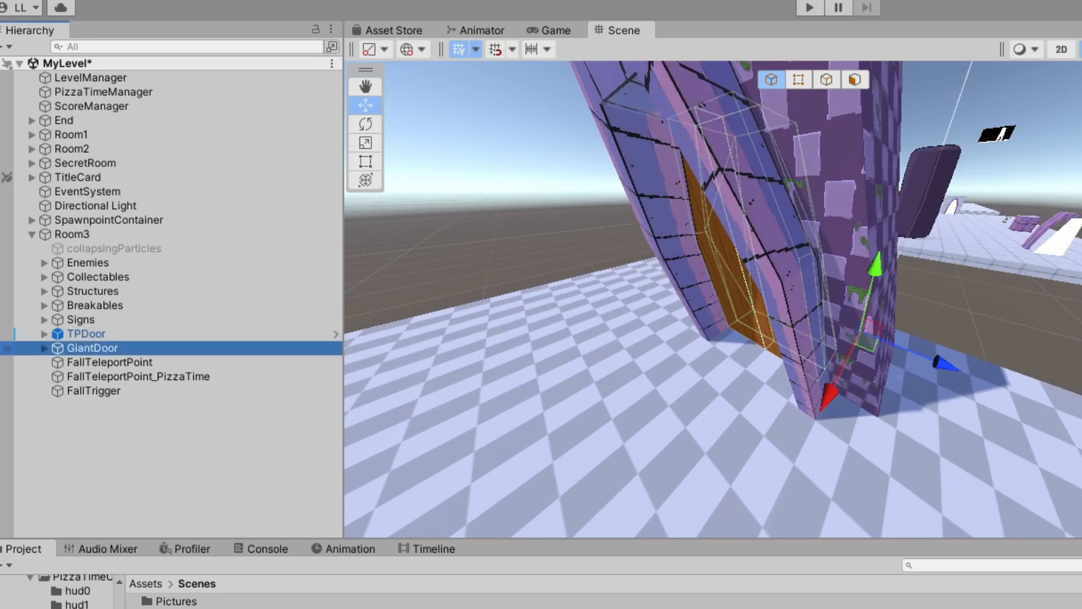
key(Delete)
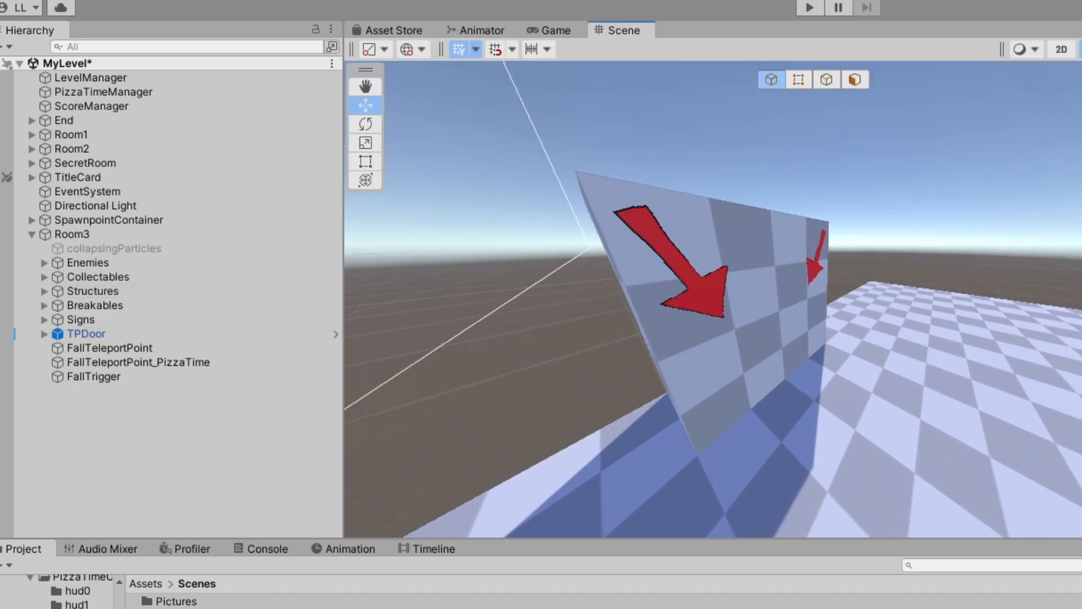
Delete the leftover checkered wall from Room3's Structures and both arrow signs from its Signs group
click(44, 291)
click(90, 319)
key(Delete)
click(44, 291)
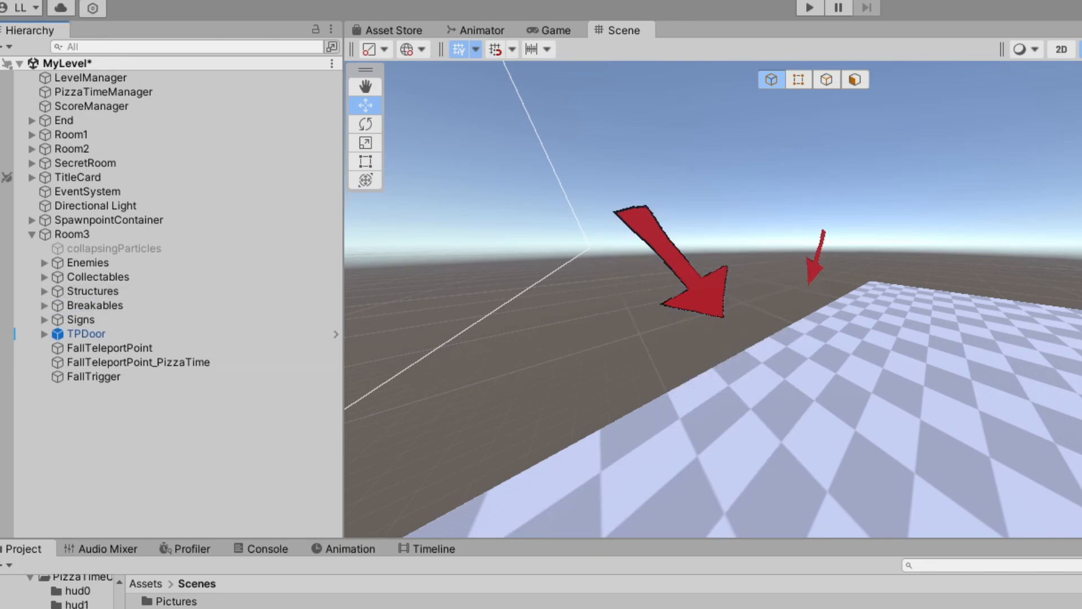
click(694, 286)
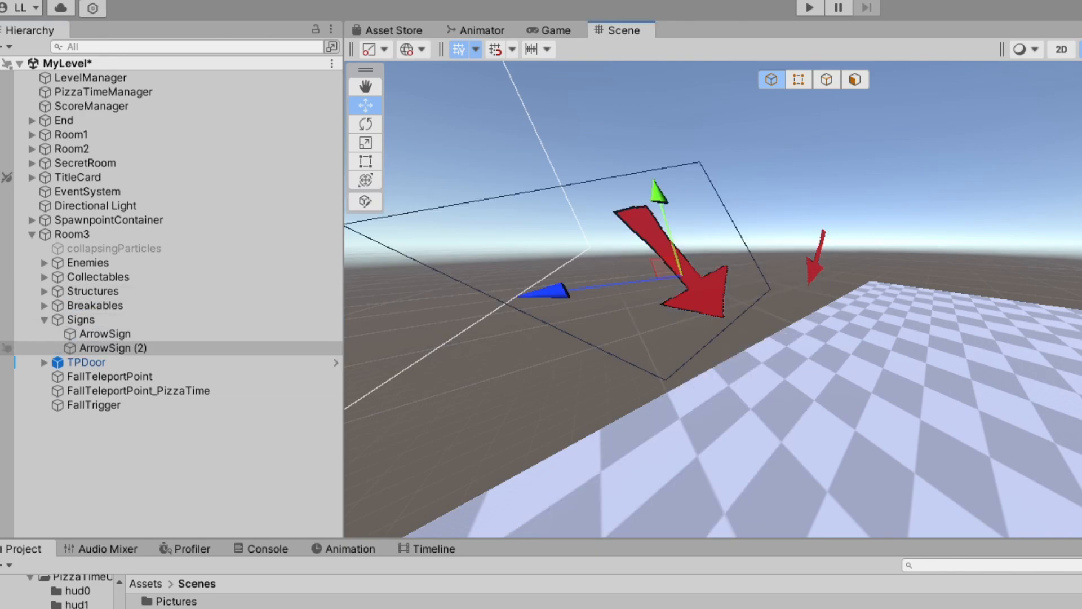
key(Delete)
click(105, 334)
key(Delete)
Reparent the John pillar from Room2 to Room3 in the hierarchy
right_drag(676, 299, 970, 339)
key(s)
key(w)
right_drag(733, 327, 735, 294)
key(w)
click(778, 310)
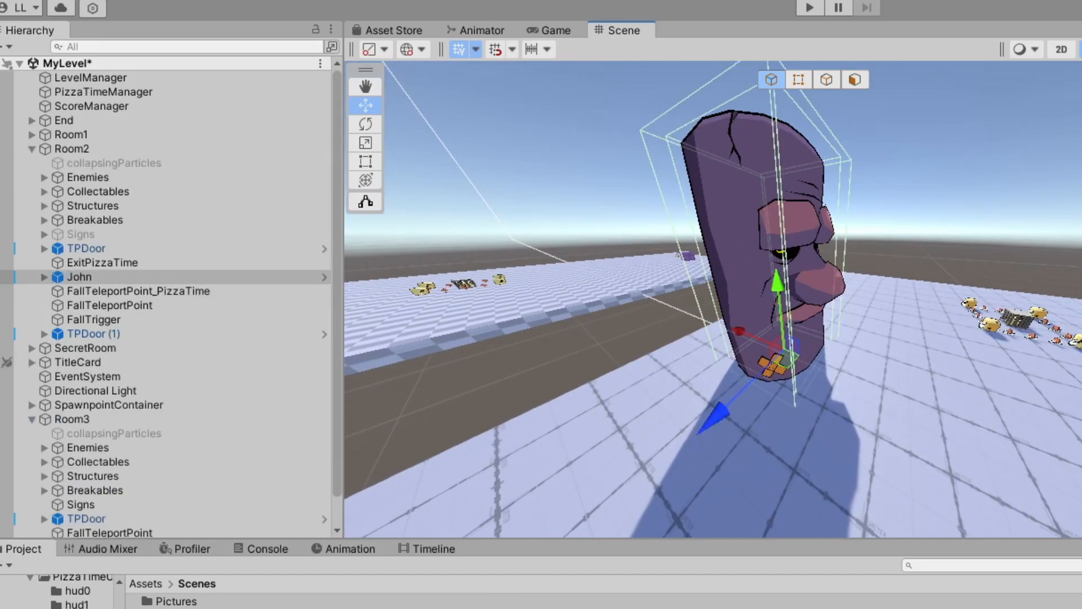
click(79, 277)
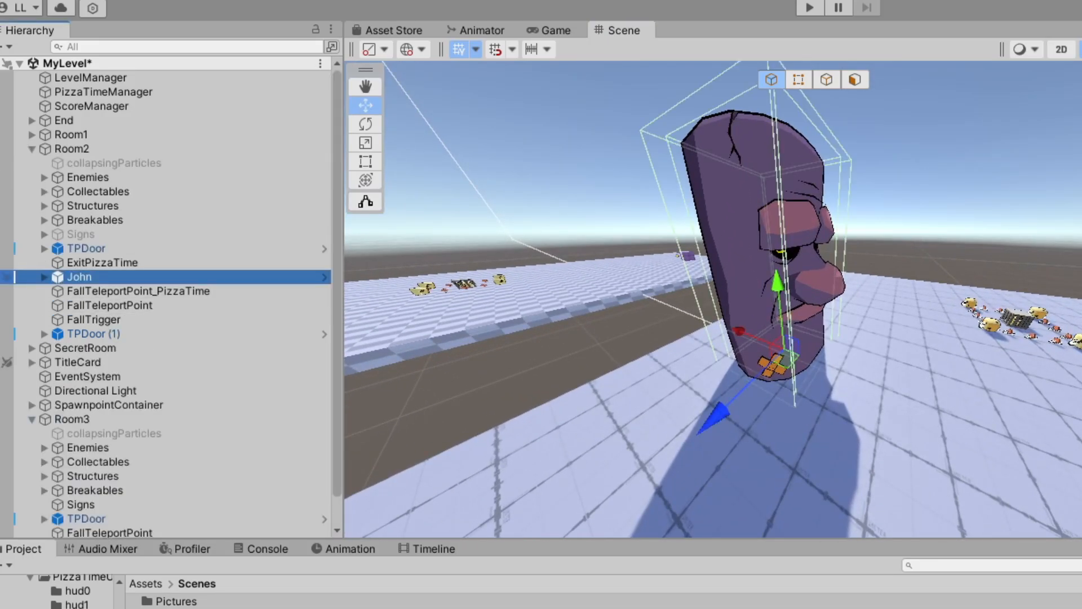
click(756, 265)
click(755, 265)
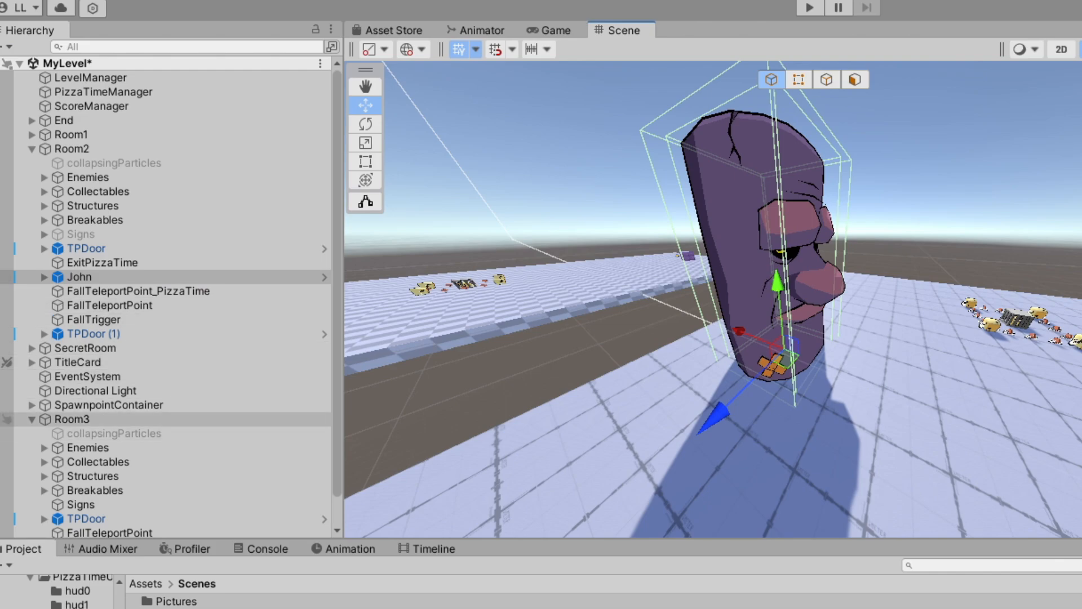
click(31, 419)
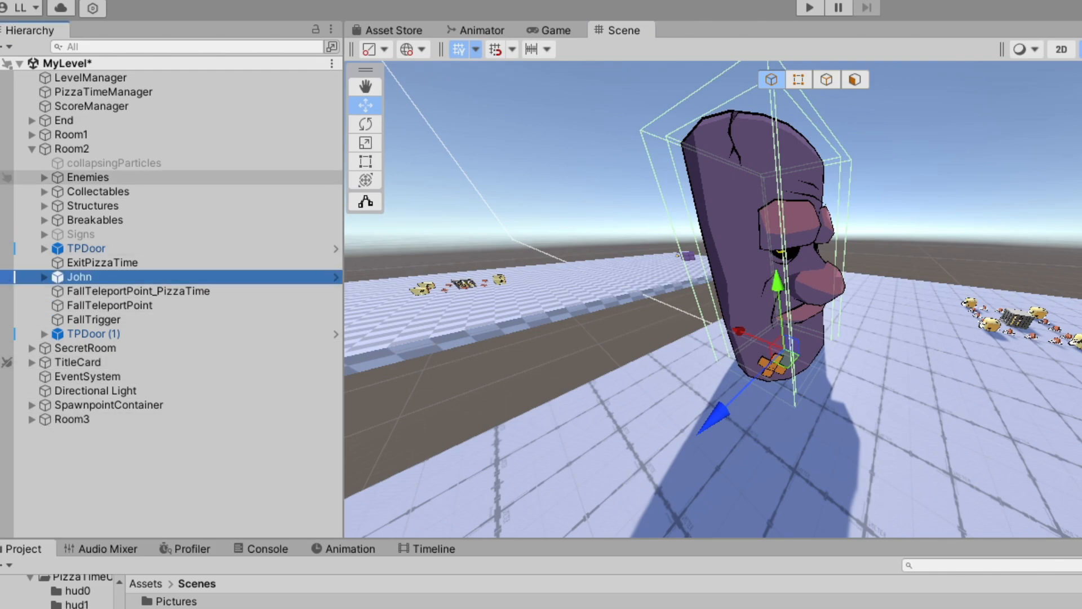
click(72, 149)
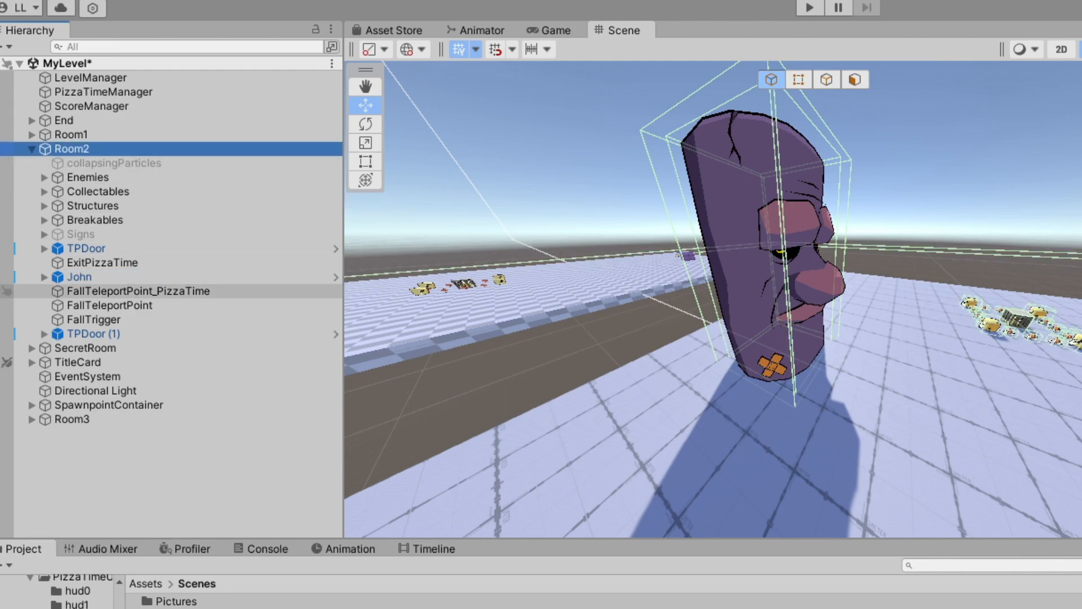
click(79, 277)
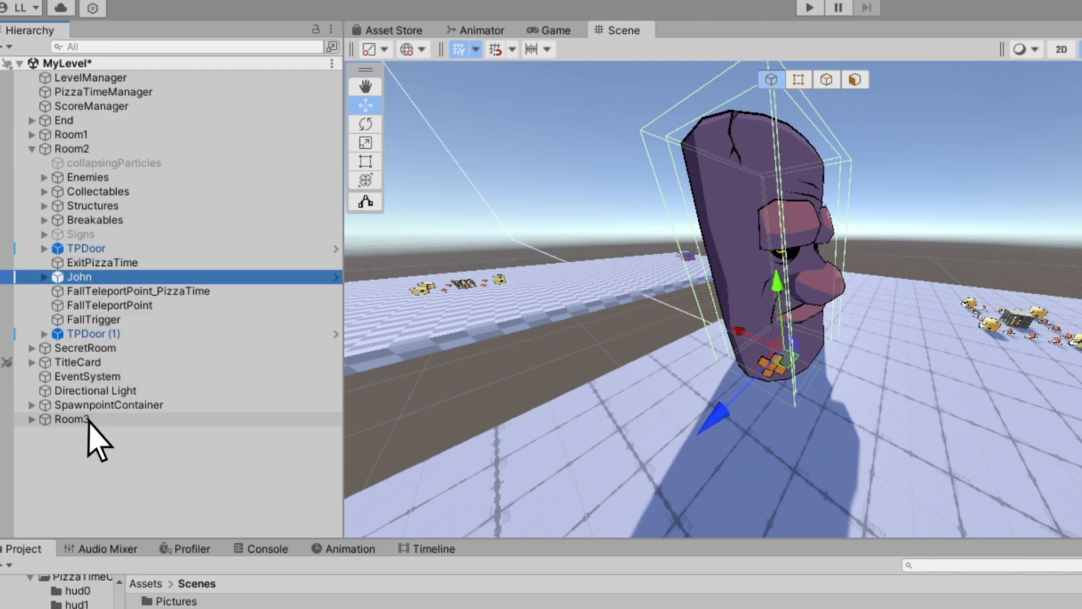
drag(88, 419, 89, 420)
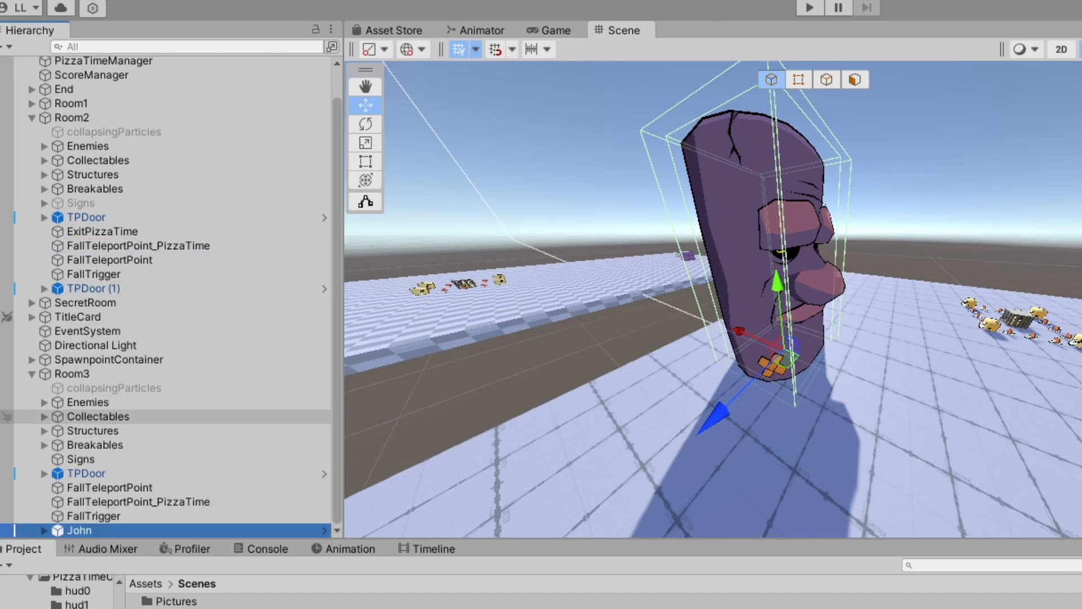
Move John over to the far side of Room3's checkered platform
right_drag(704, 254, 868, 322)
key(s)
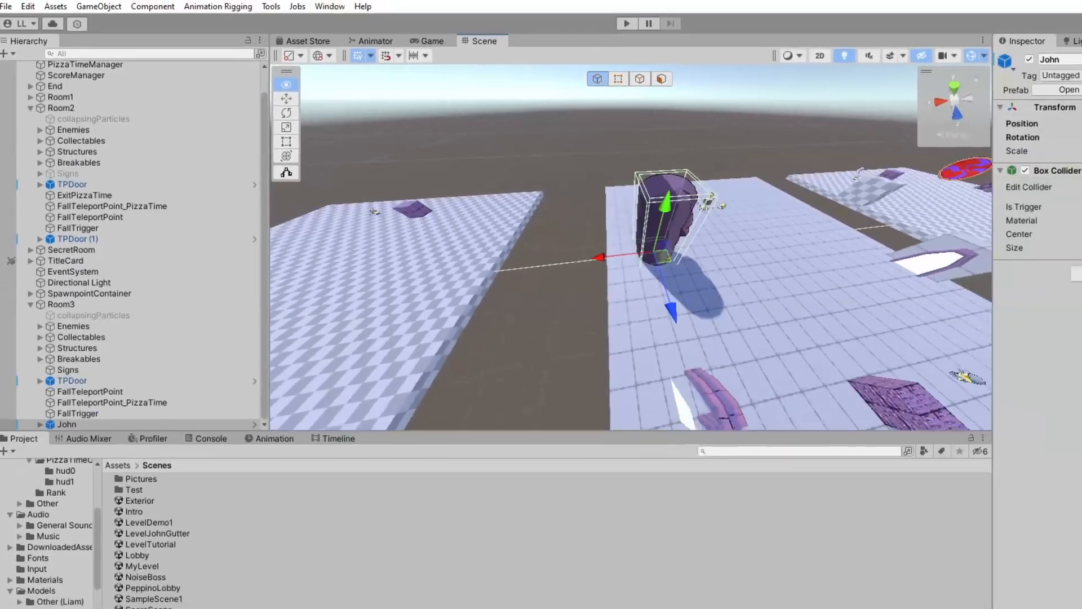
right_drag(586, 236, 589, 235)
key(a)
drag(595, 220, 406, 217)
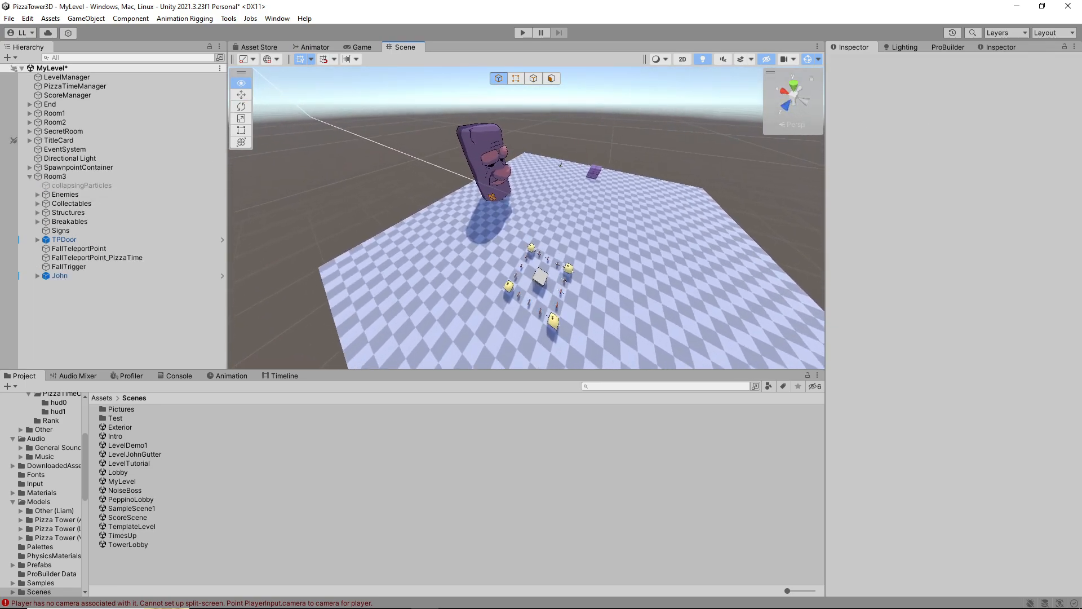
Inspect John's placement and the remaining objects on Room3's platform from several angles
alt+drag(428, 214, 733, 282)
middle_drag(733, 282, 648, 284)
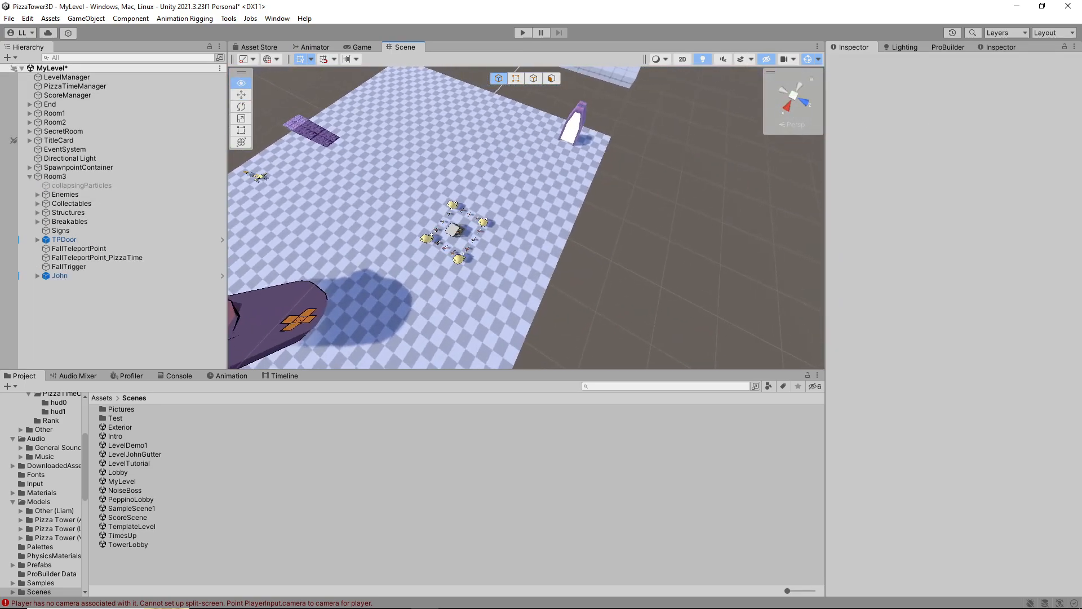
alt+drag(648, 285, 366, 214)
key(s)
right_drag(507, 226, 556, 215)
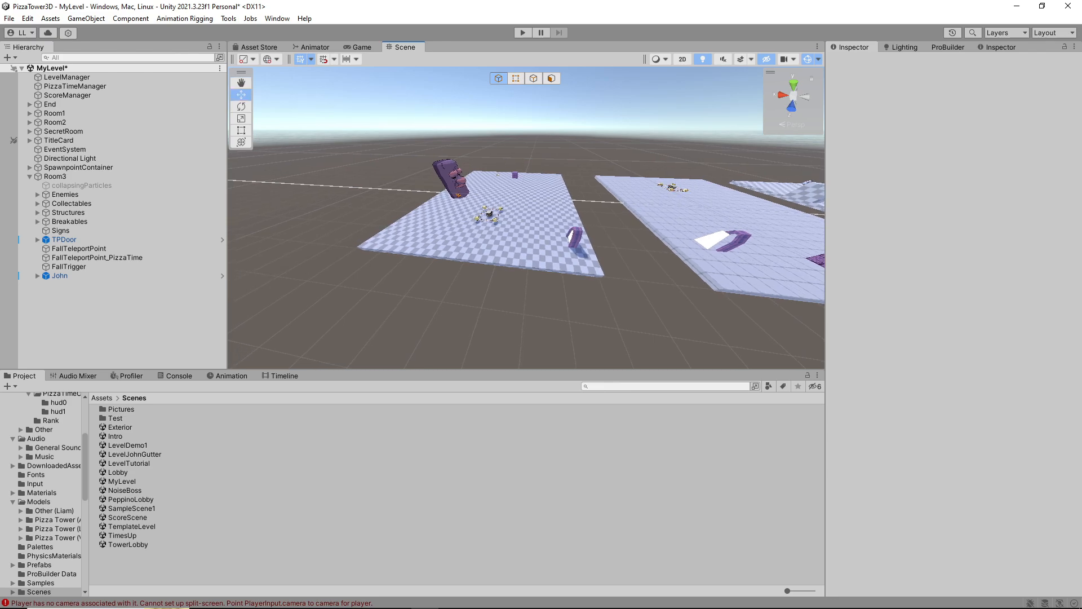
key(w)
right_drag(507, 220, 1012, 207)
key(a)
key(s)
key(a)
key(s)
key(w)
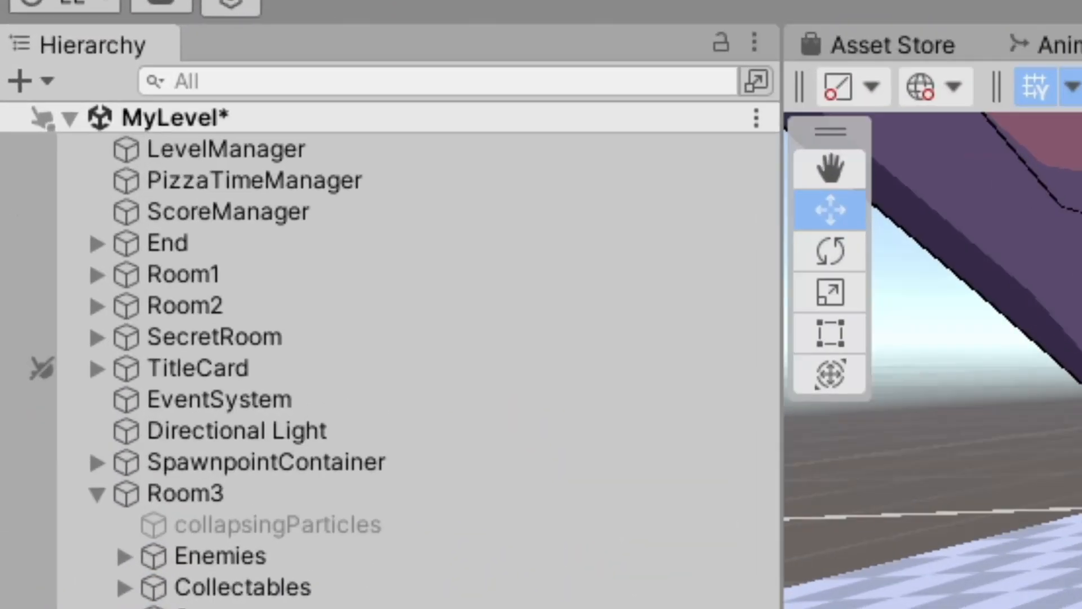
Show PizzaTimeManager's settings and locate the object assigned to Element 0 of Enable For Pizza Time
click(75, 87)
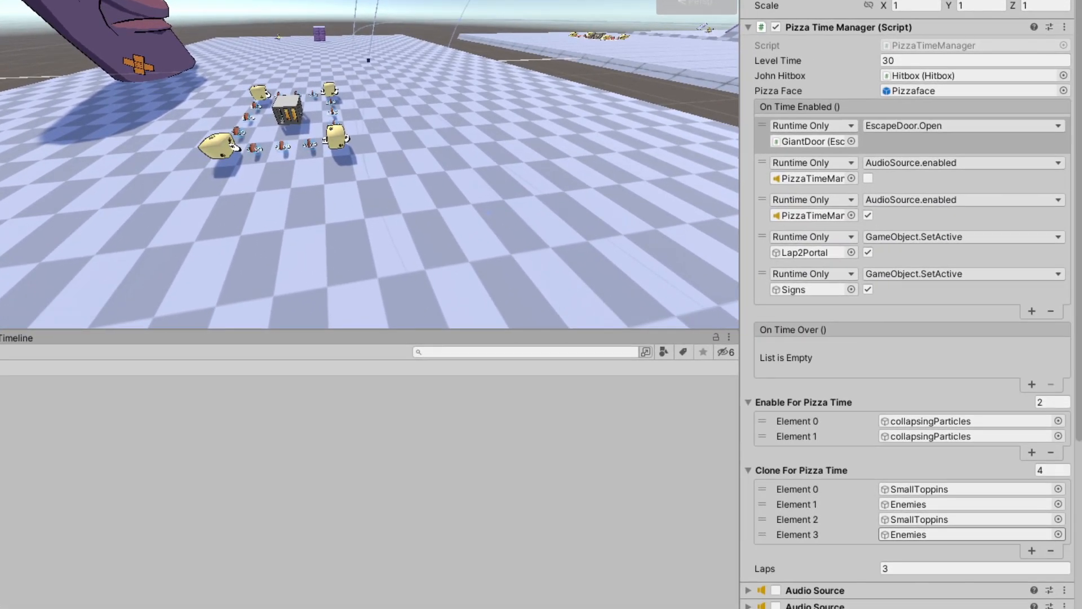
right_drag(394, 180, 372, 173)
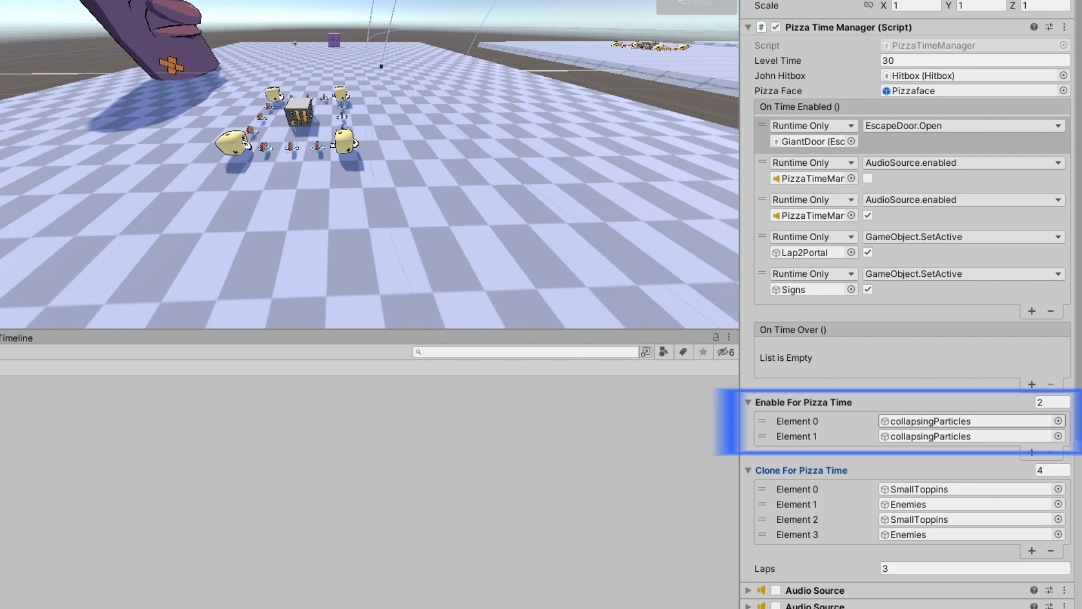
click(961, 421)
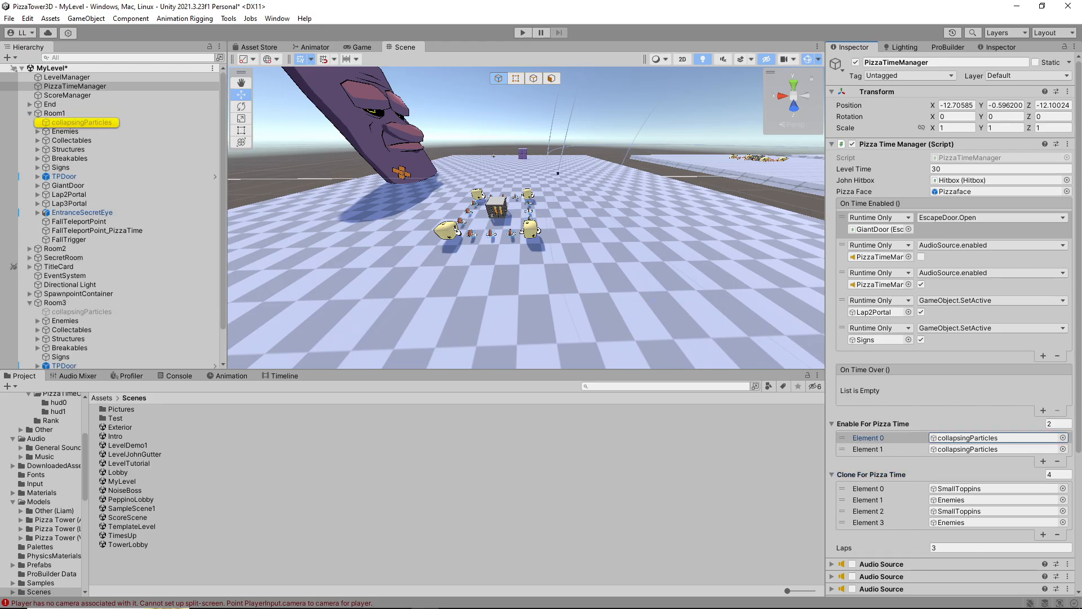
Activate Room1's collapsingParticles to preview the effect in the scene, and toggle the object inactive again
click(81, 123)
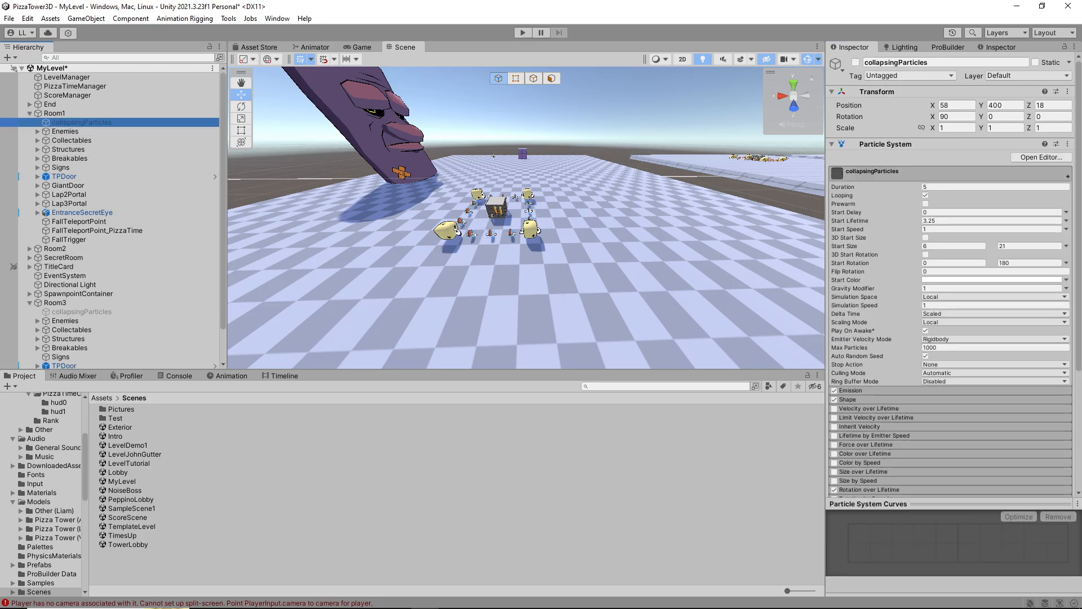
click(856, 62)
key(w)
right_drag(563, 214, 521, 234)
key(alt+shift+a)
Examine the SmallToppins and Enemies entries in PizzaTimeManager's Clone For Pizza Time list
click(75, 86)
scroll(935, 394, down, 2)
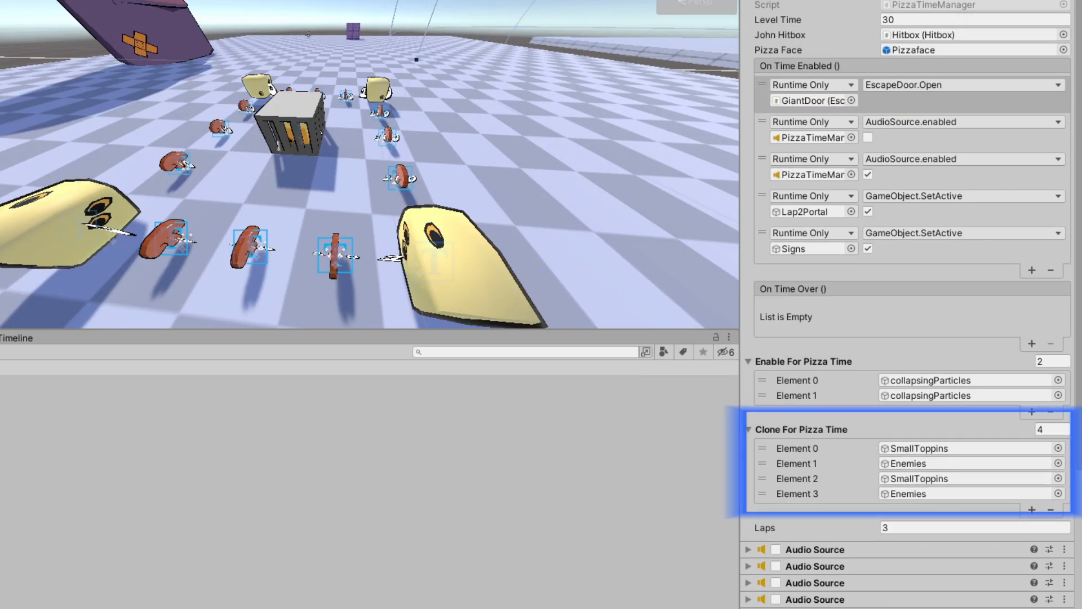
right_drag(369, 175, 369, 150)
click(812, 463)
click(811, 479)
click(812, 494)
click(811, 448)
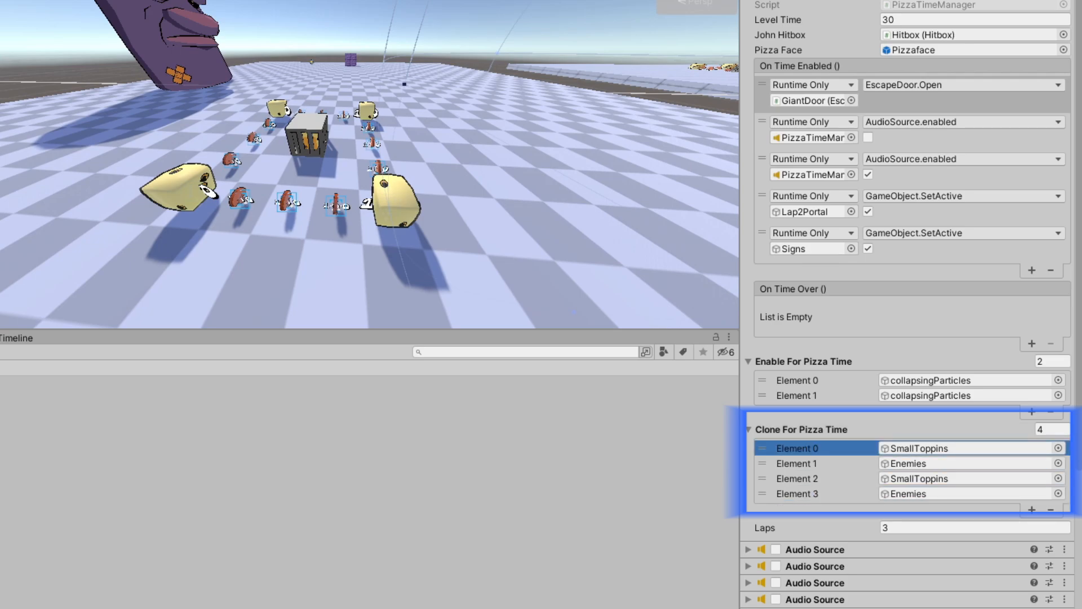
right_drag(369, 175, 355, 161)
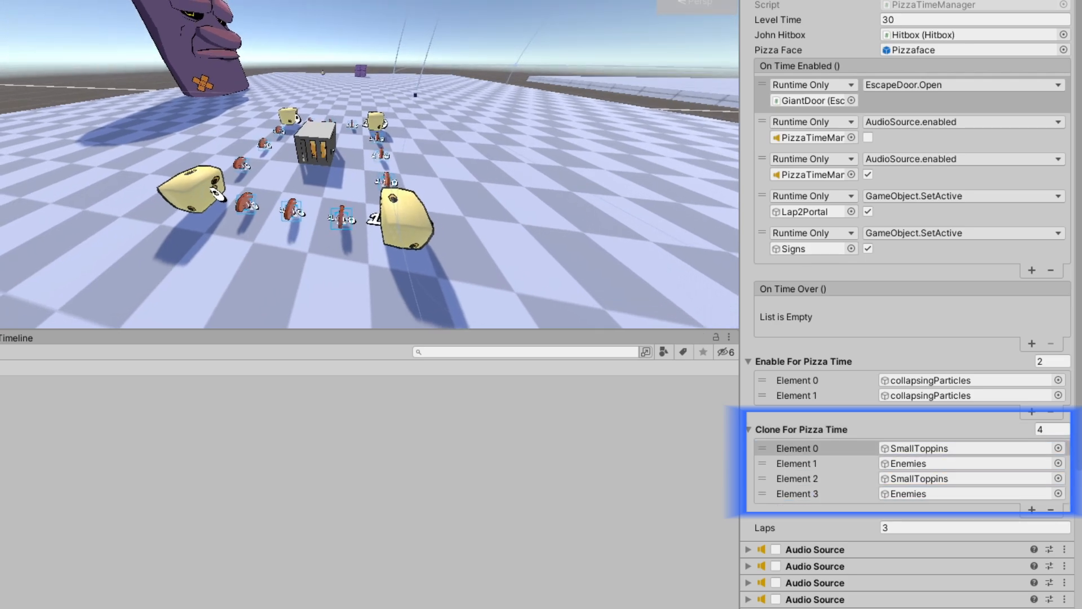
click(811, 449)
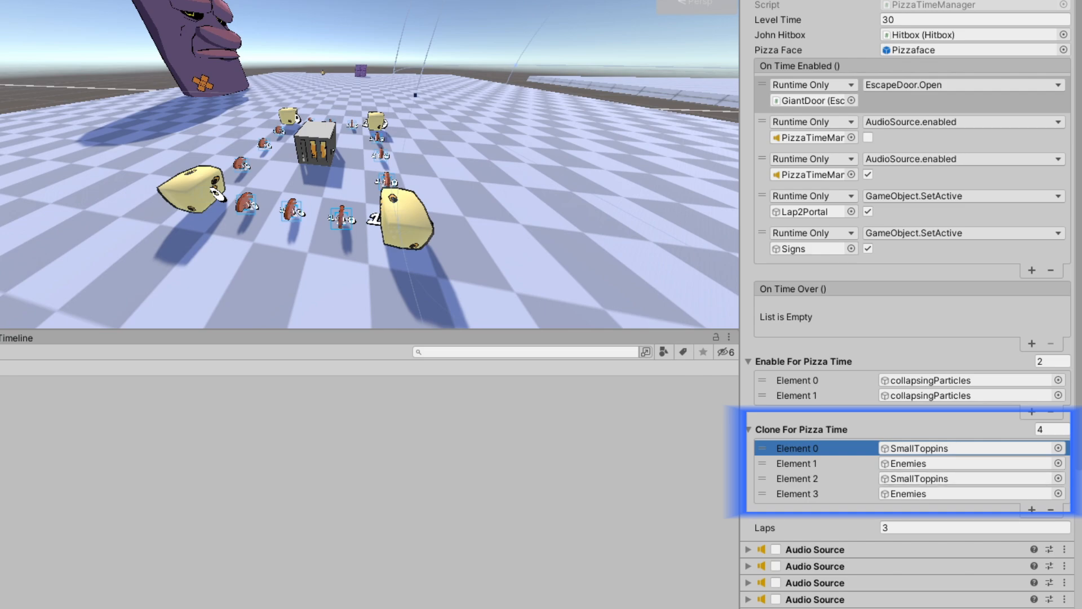
click(812, 463)
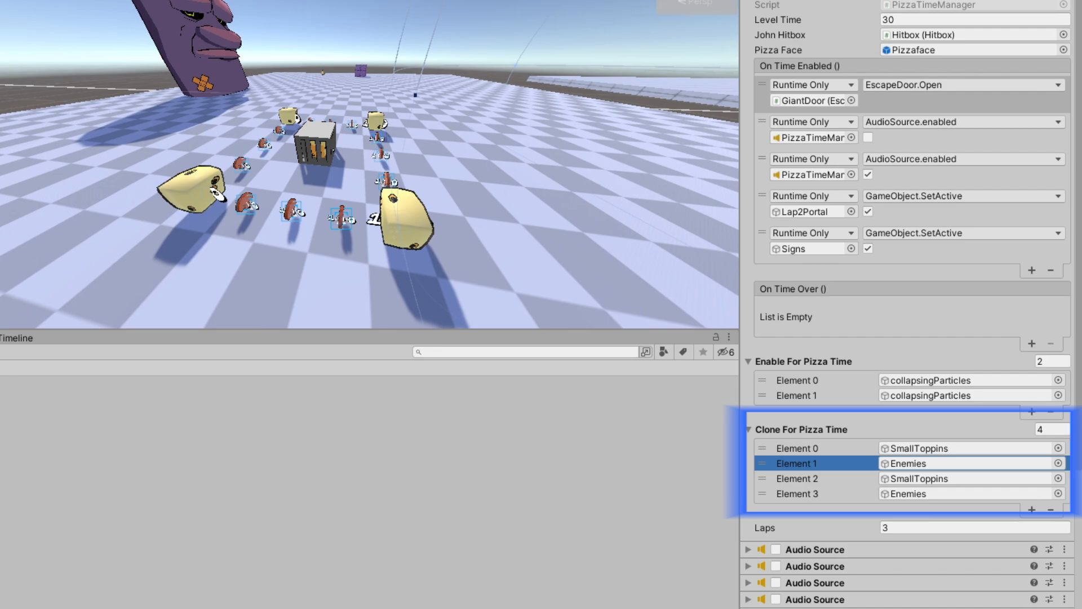
Inspect the toppins around the cage in Room3 and check Element 1 of the Clone For Pizza Time list
key(w)
right_drag(369, 169, 417, 188)
key(s)
key(w)
key(w)
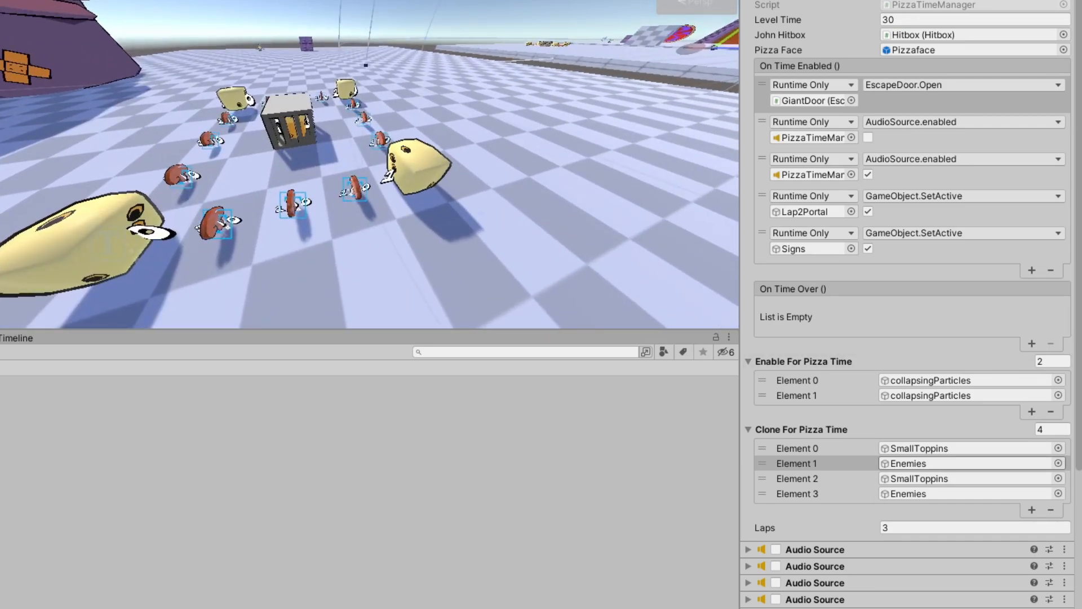
right_drag(366, 169, 345, 166)
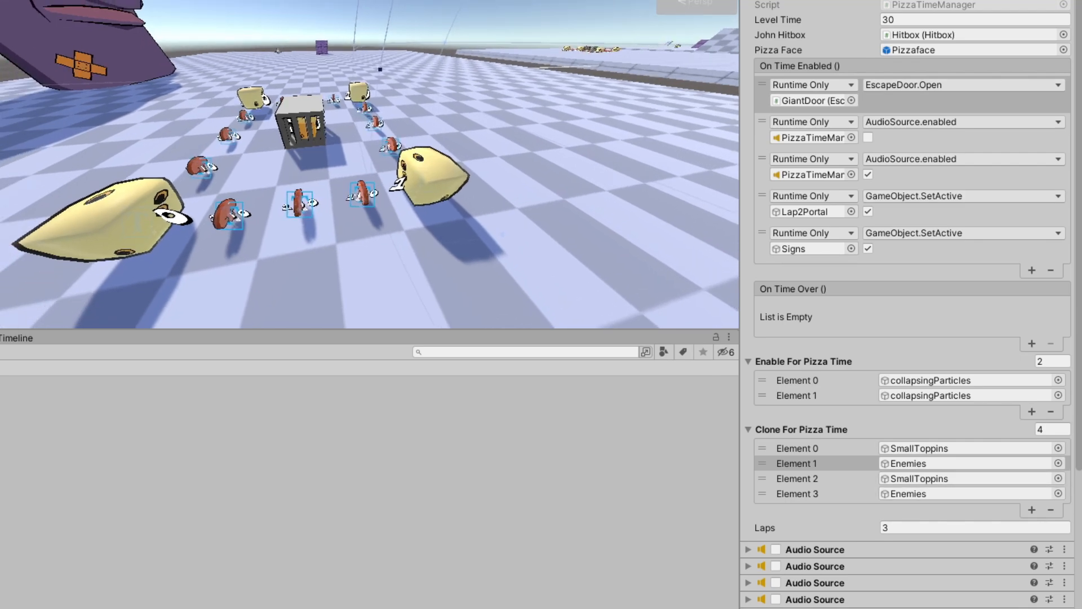
click(796, 463)
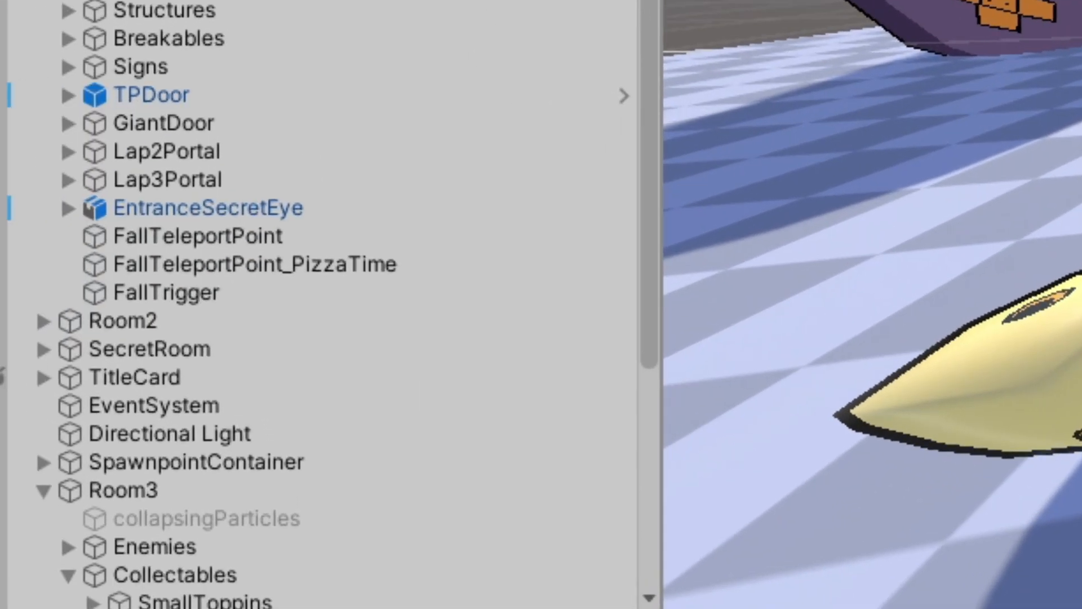
Locate the SmallToppins group inside Room3's Collectables in the hierarchy
scroll(315, 375, down, 5)
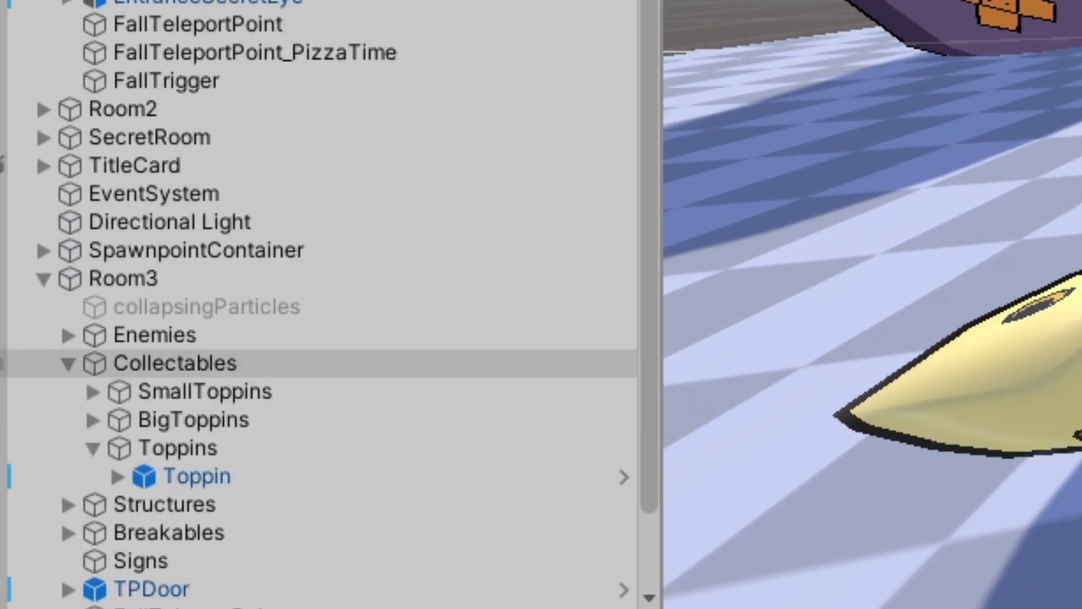
click(316, 174)
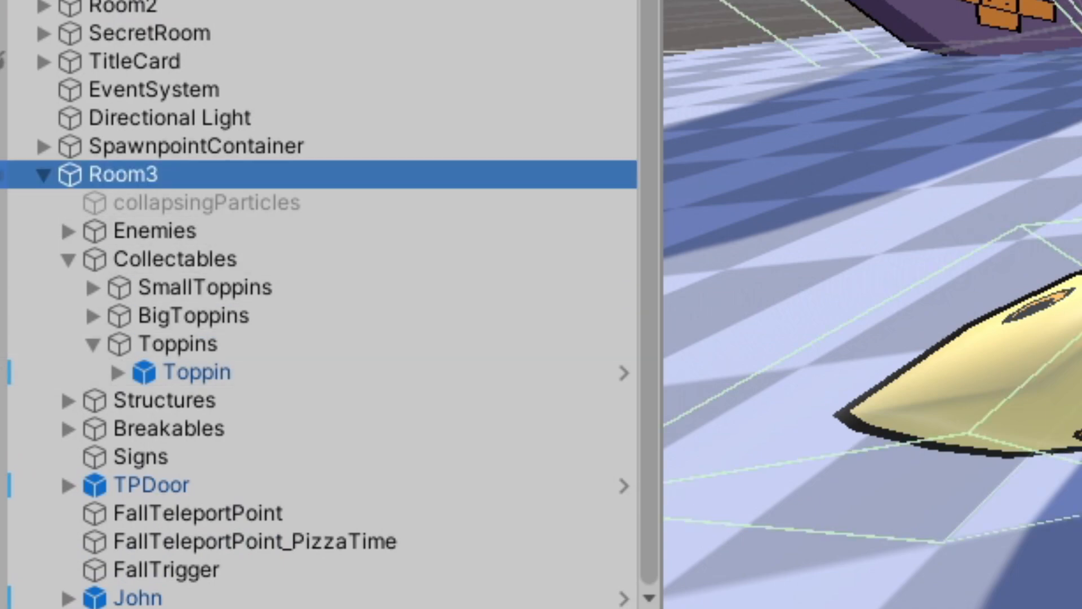
click(315, 287)
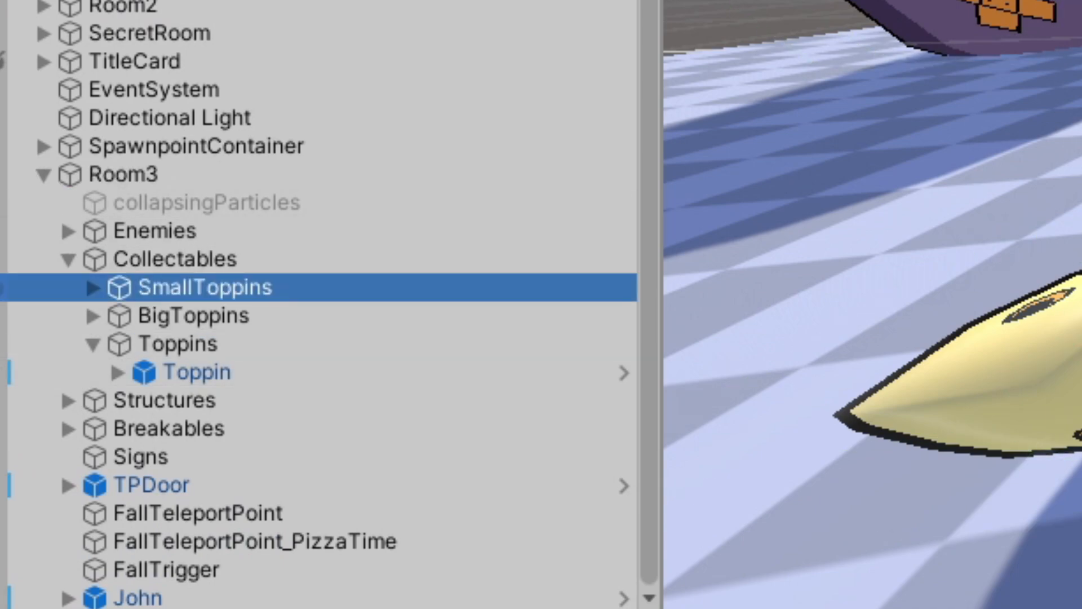
click(123, 174)
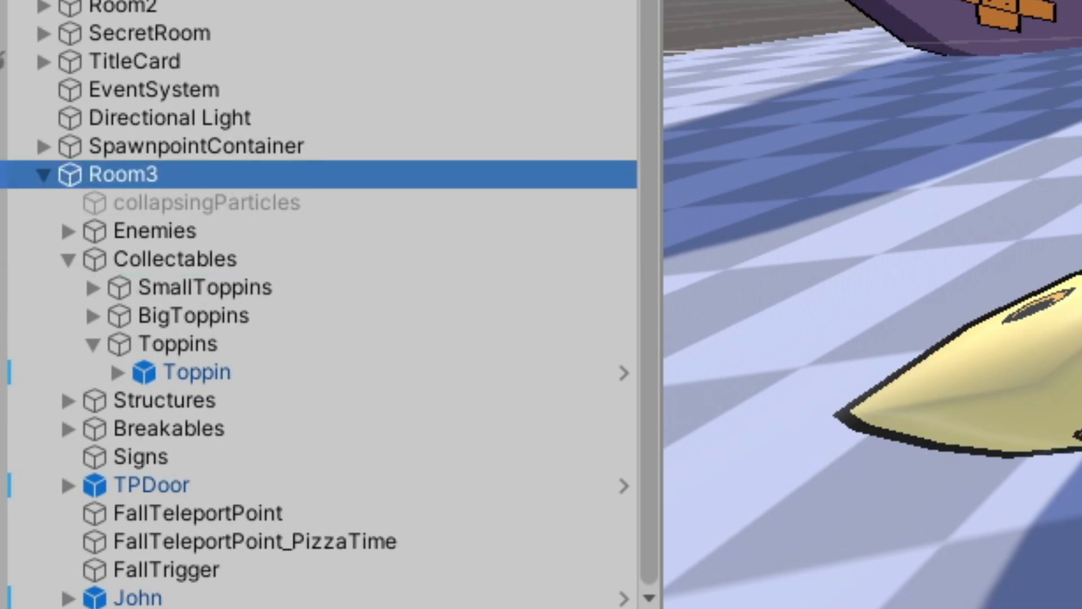
click(206, 288)
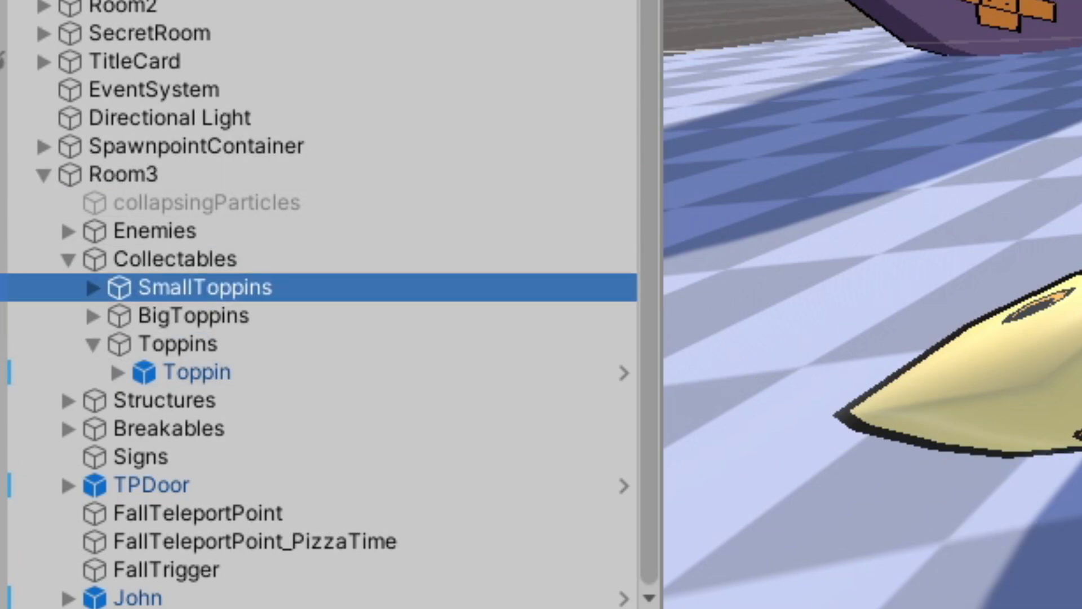
alt+drag(733, 333, 775, 332)
Duplicate one of Room3's small pizza toppins and place the copy on the open floor away from the cage
click(93, 288)
scroll(315, 315, down, 3)
click(254, 104)
click(253, 161)
alt+drag(541, 243, 440, 211)
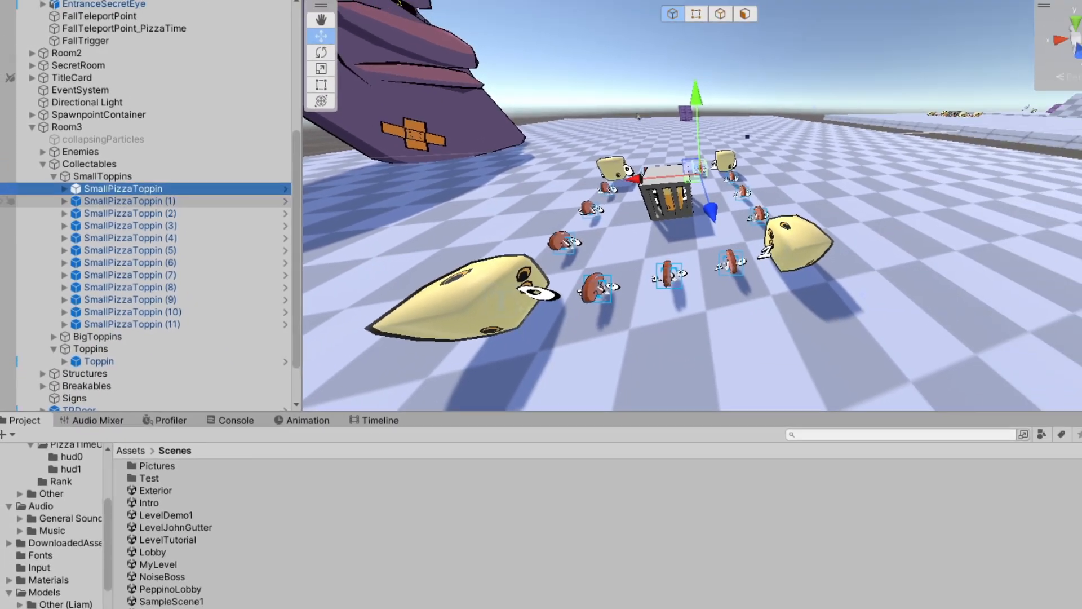
right_drag(440, 212, 575, 265)
drag(474, 186, 456, 187)
click(97, 206)
mouse_move(428, 220)
right_down()
mouse_move(414, 265)
mouse_move(403, 194)
mouse_move(407, 256)
mouse_move(414, 227)
mouse_move(431, 228)
right_up()
key(ctrl+d)
drag(506, 235, 604, 189)
right_drag(604, 189, 597, 199)
Create four more copies of the small pizza toppin and spread them across Room3's platform
key(ctrl+d)
drag(565, 173, 627, 191)
right_drag(627, 192, 648, 200)
key(ctrl+d)
key(ctrl+d)
key(ctrl+d)
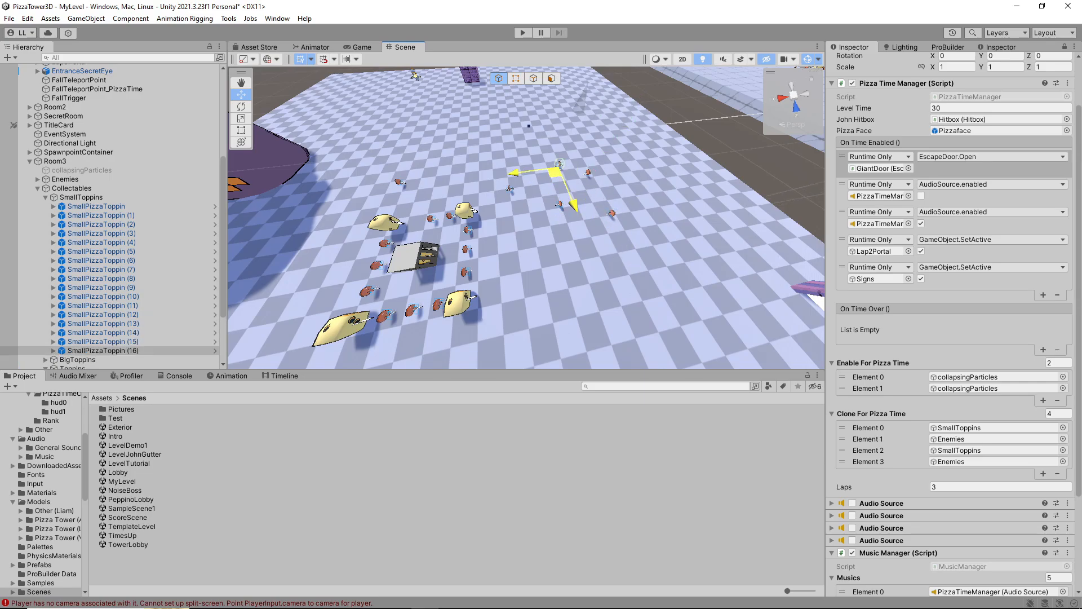
Duplicate BigPizzaToppin (3) in Room3 twice and place the copies apart on the platform
right_drag(524, 305, 538, 231)
key(s)
key(w)
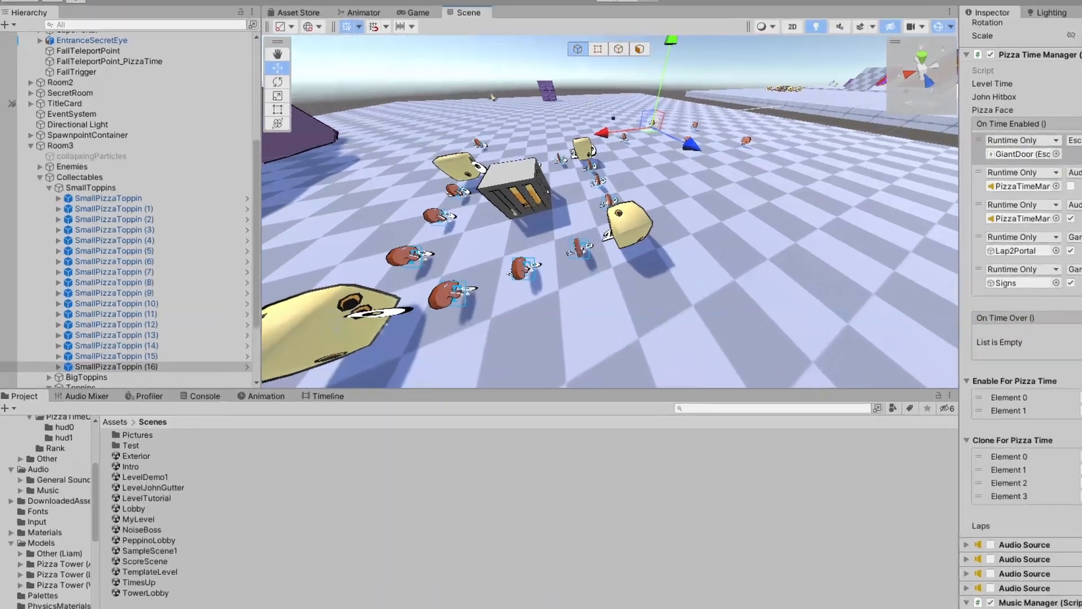
scroll(112, 282, down, 3)
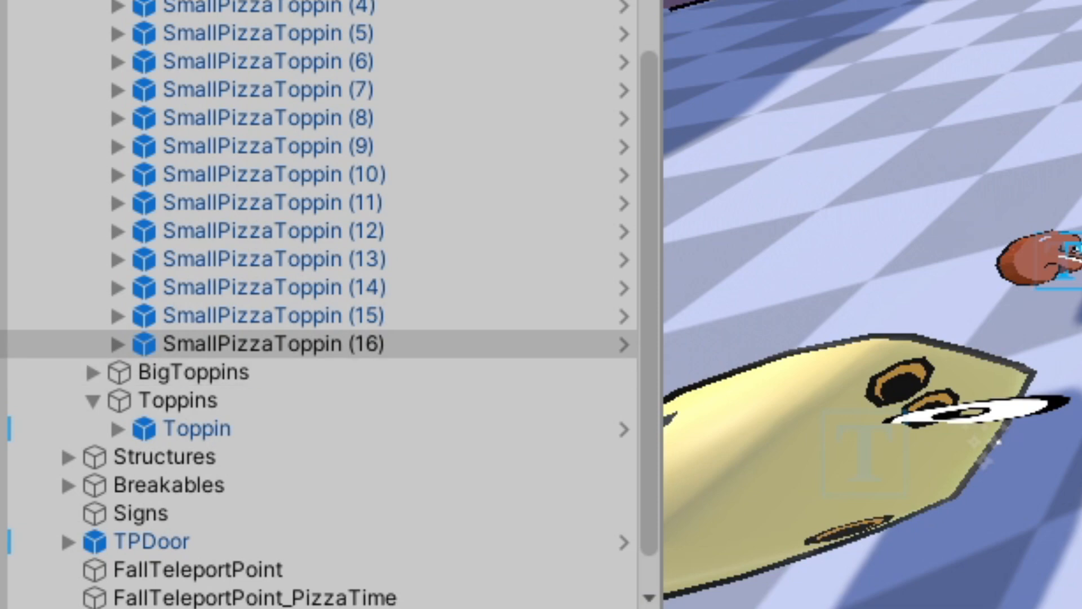
click(256, 456)
click(194, 371)
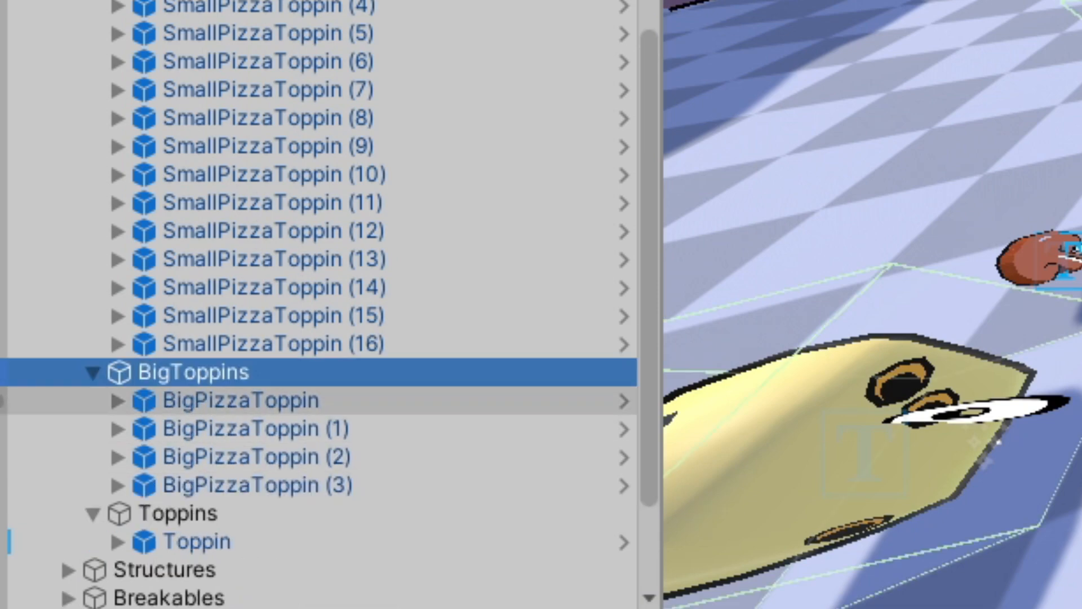
click(258, 485)
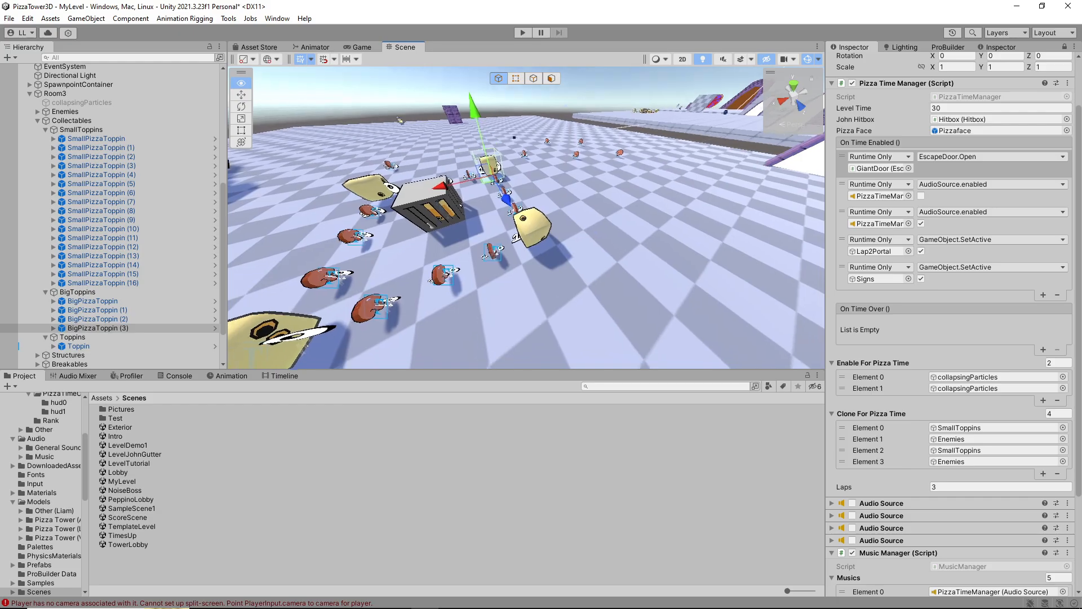
right_drag(414, 296, 425, 268)
key(f)
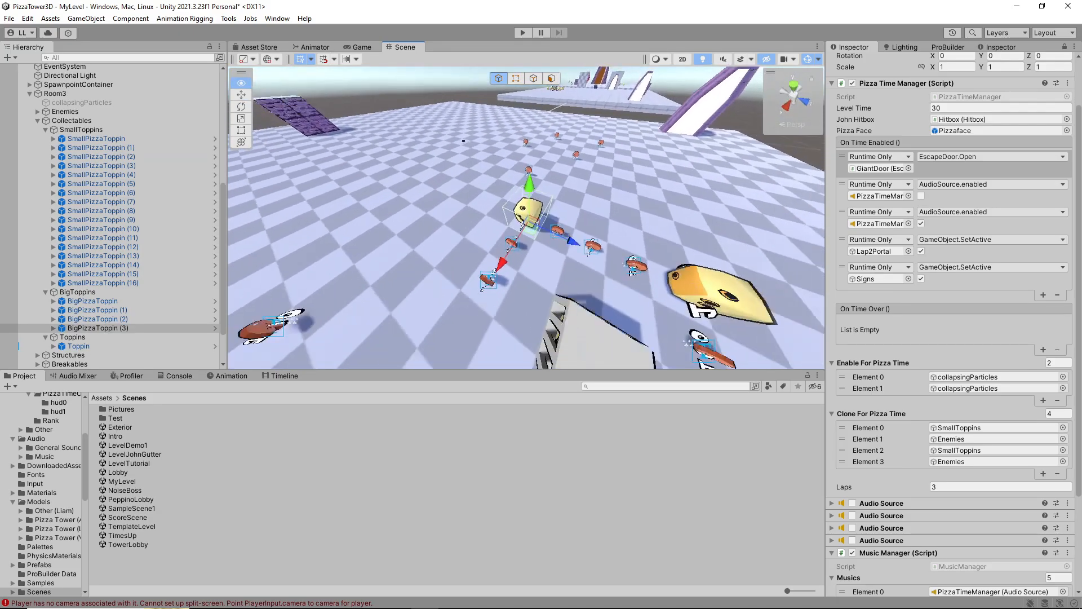
key(ctrl+d)
key(ctrl+d)
drag(437, 208, 420, 177)
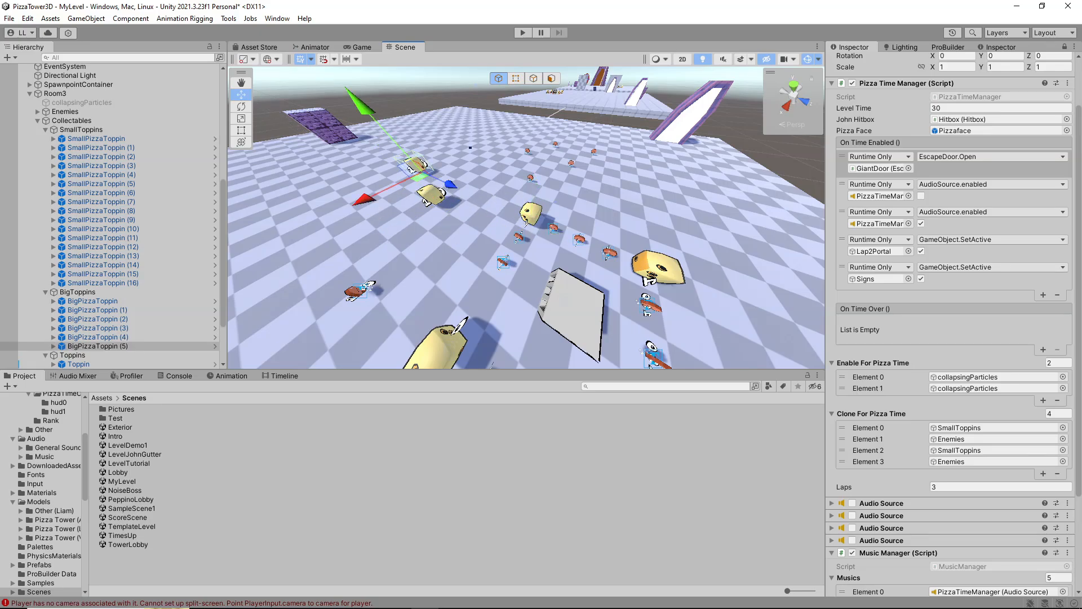
Duplicate Room3's caged Toppin and place the copy near the far edge of the platform
scroll(129, 312, down, 2)
click(85, 297)
key(f)
alt+drag(541, 152, 450, 122)
right_drag(525, 219, 510, 246)
key(w)
key(s)
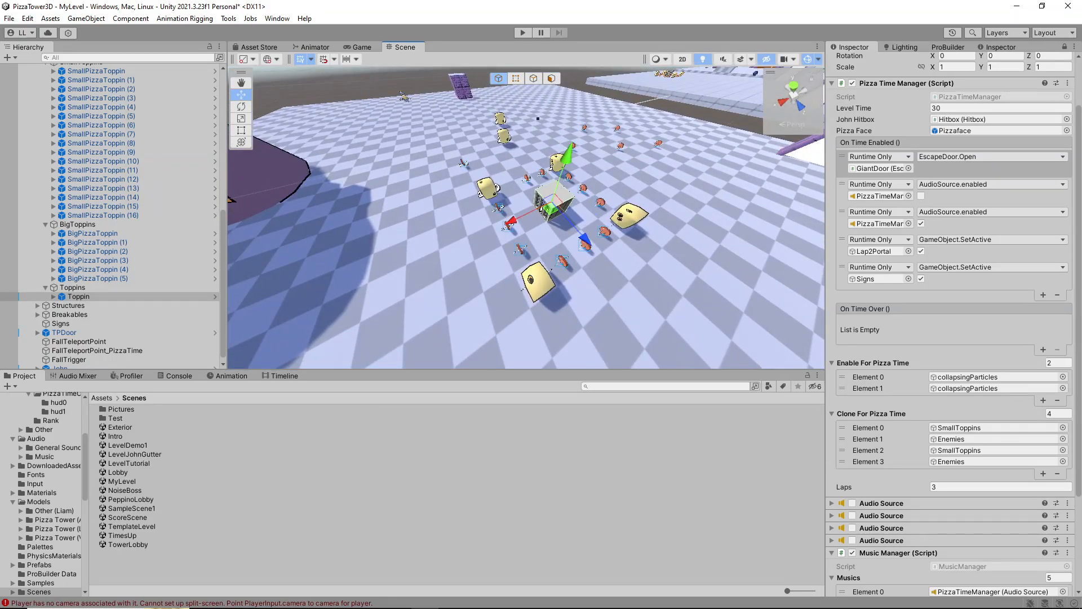
key(ctrl+d)
right_drag(350, 121, 338, 129)
key(s)
key(d)
Add an Element 4 entry to PizzaTimeManager's Clone For Pizza Time list and assign Room3's SmallToppins to it
scroll(129, 182, up, 3)
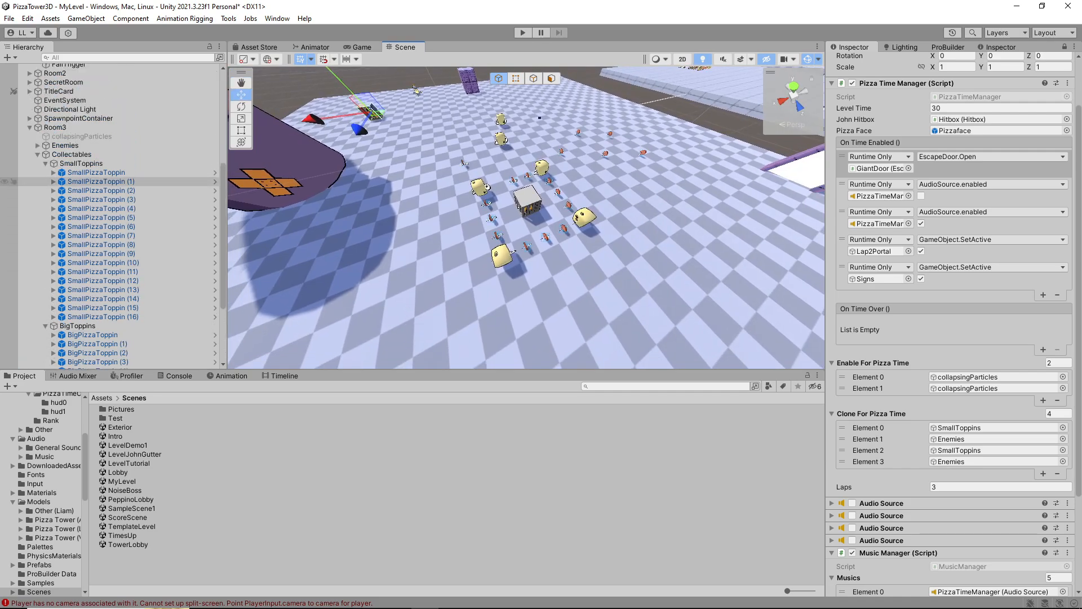
click(113, 172)
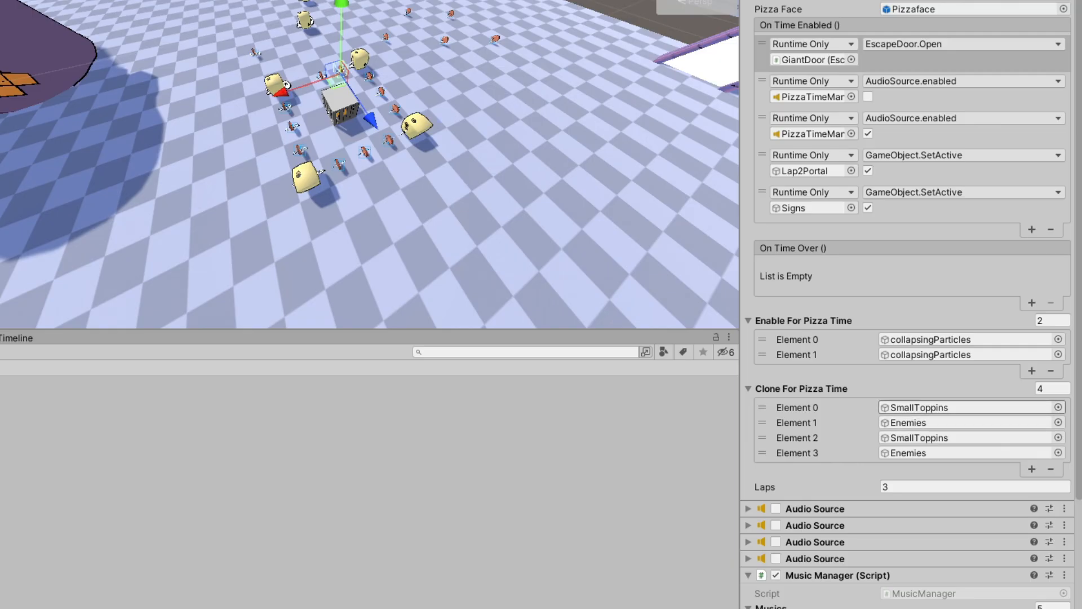
key(d)
right_drag(524, 215, 498, 194)
key(w)
key(d)
key(s)
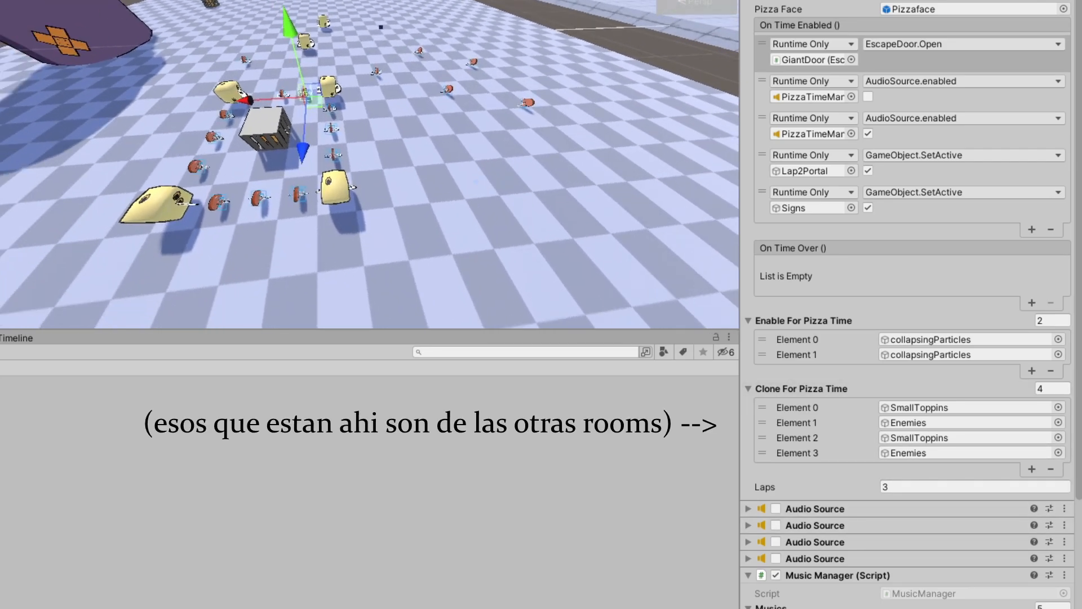
click(1031, 469)
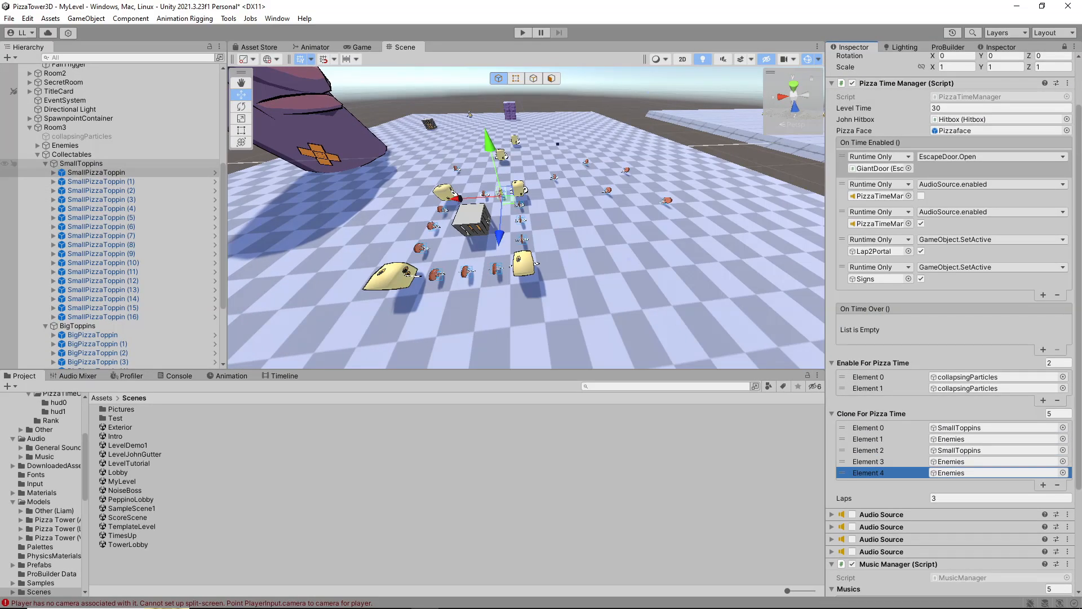
drag(91, 162, 951, 474)
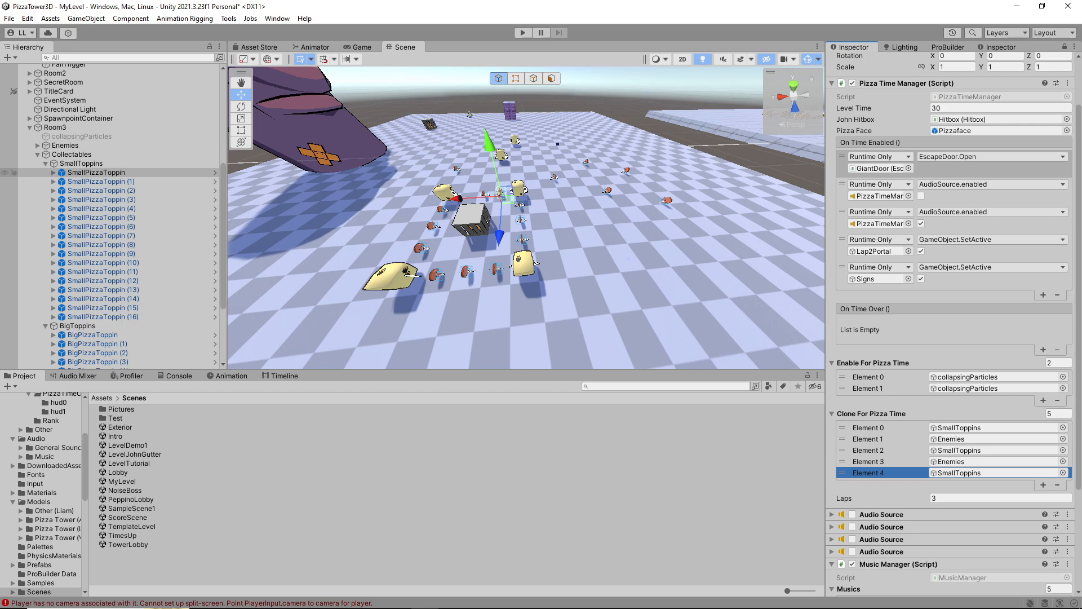
drag(951, 474, 958, 472)
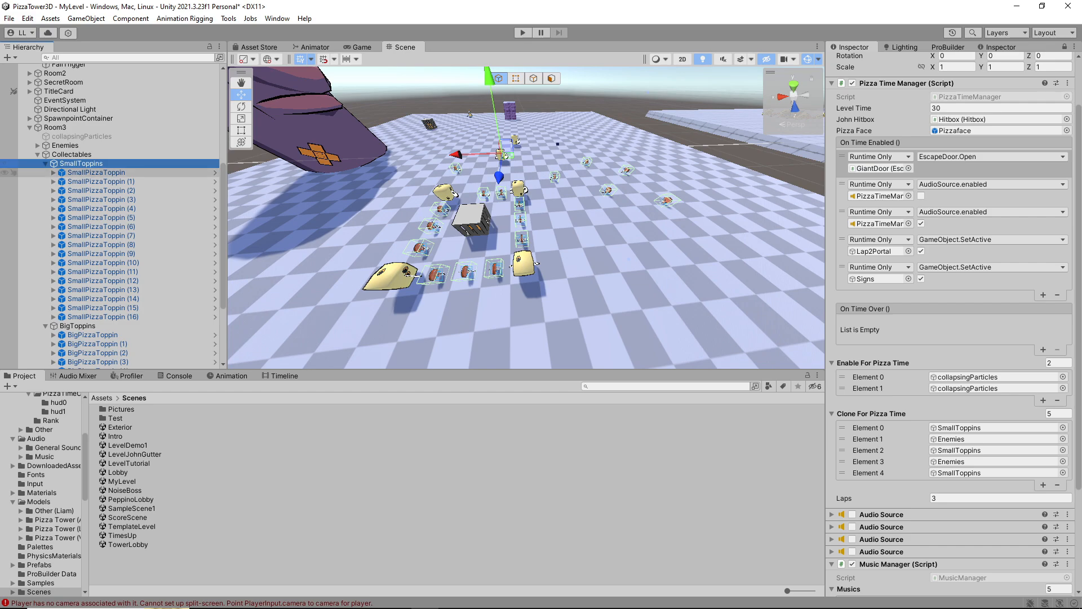
Add Room3's BigToppins group to PizzaTimeManager's Clone For Pizza Time list
scroll(124, 333, down, 3)
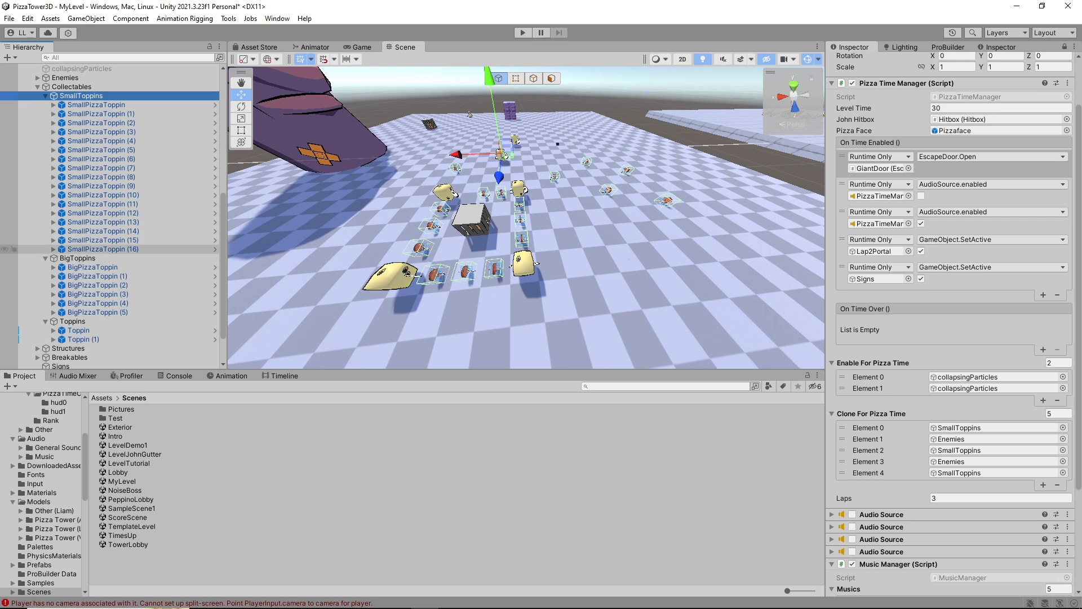
click(79, 258)
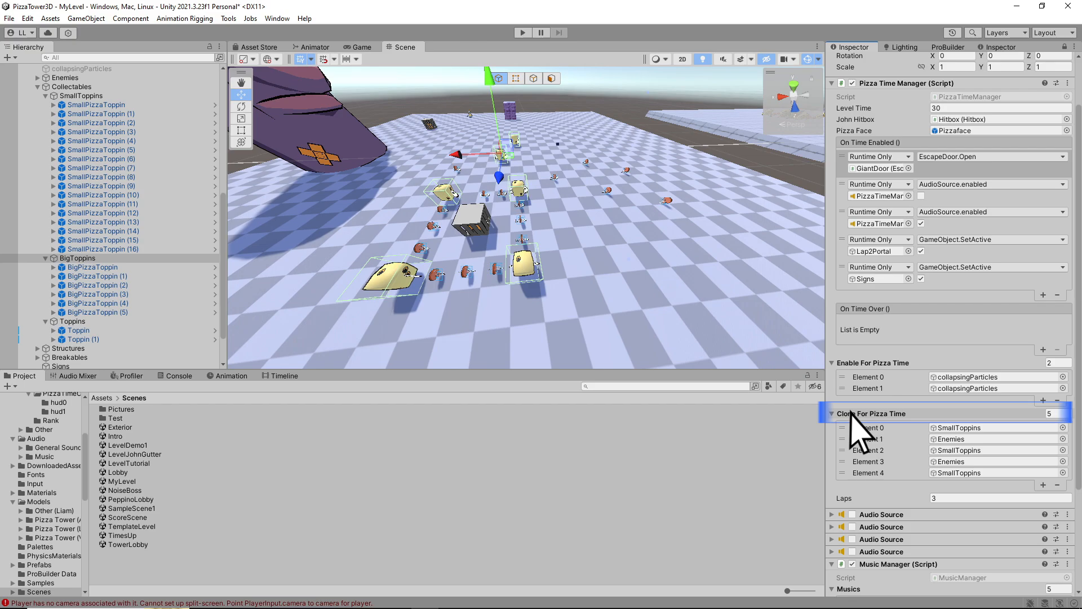
drag(851, 414, 852, 416)
Move Room3's original Toppin cage beside the duplicated cage at the far side of the platform
right_drag(524, 226, 555, 229)
click(522, 213)
click(79, 331)
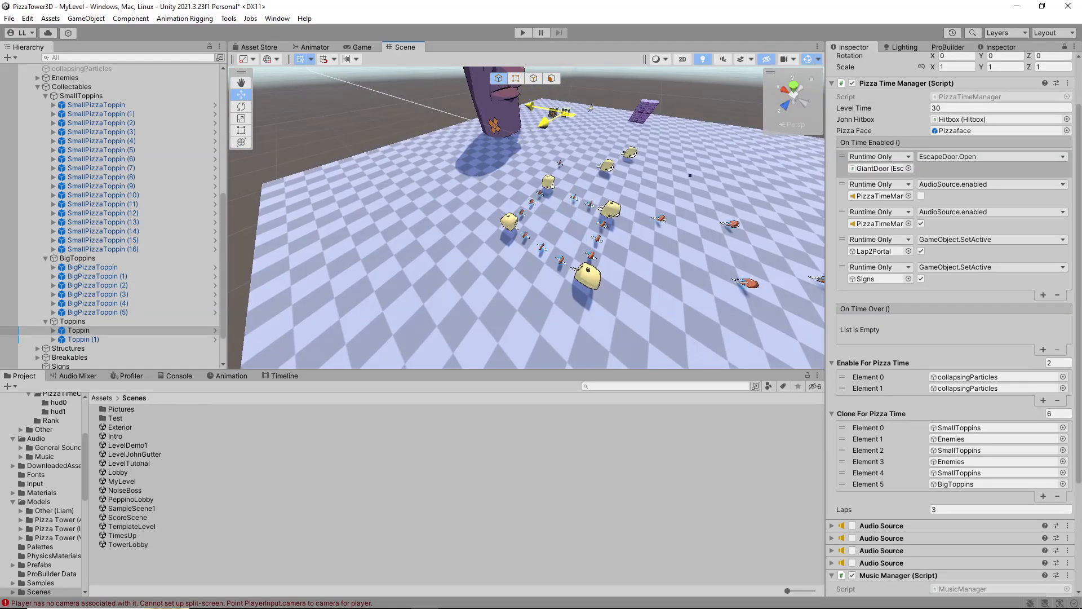
drag(566, 109, 568, 110)
Duplicate ForknightEnemy (1) in Room3 twice and line up the copies beside the original
right_drag(569, 169, 772, 128)
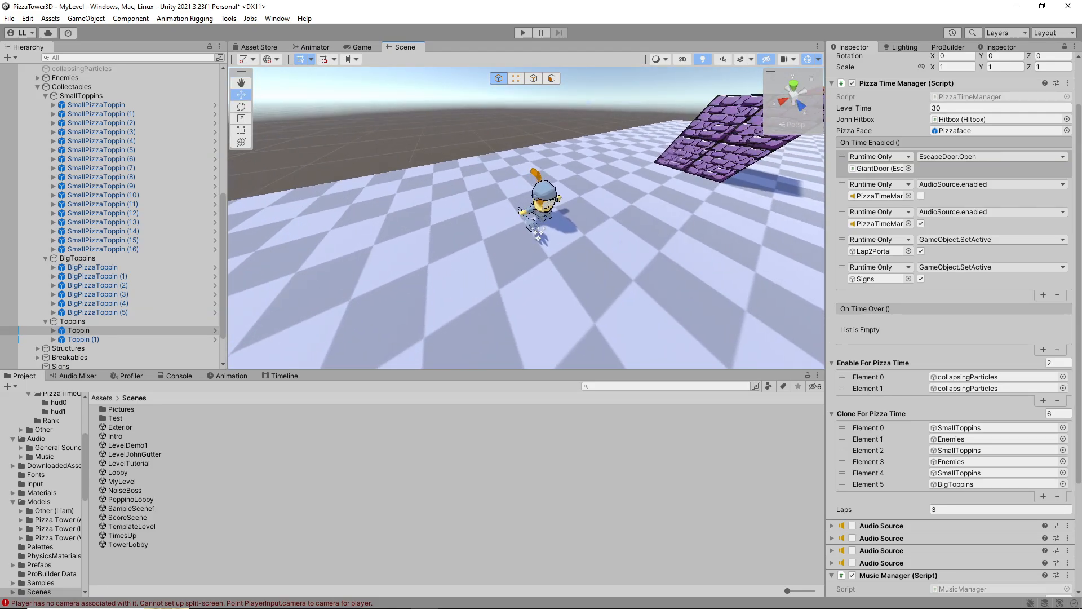
click(547, 197)
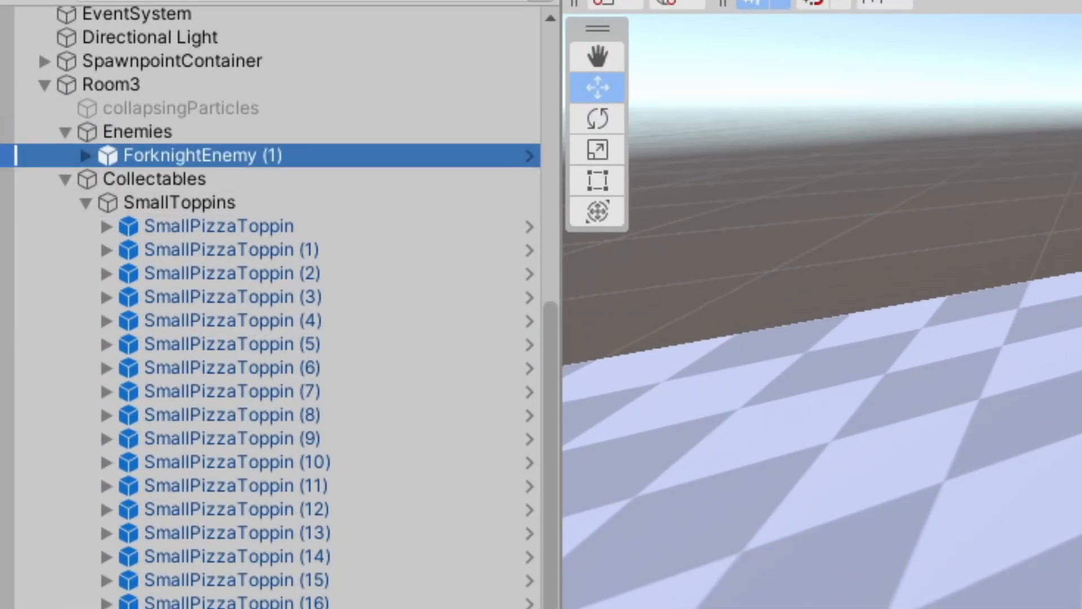
right_drag(733, 226, 786, 268)
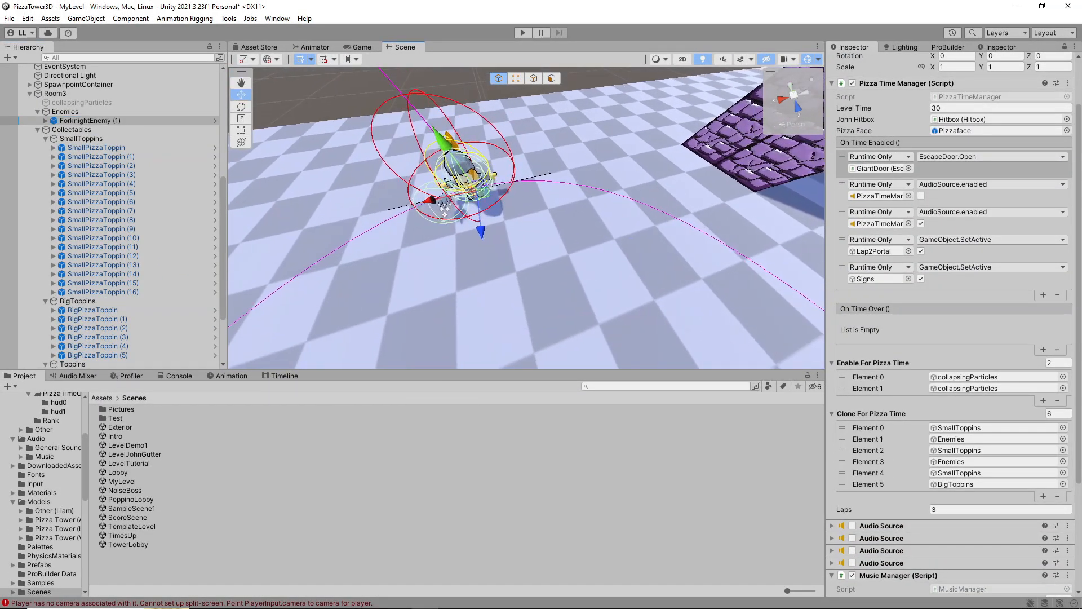
key(ctrl+d)
key(ctrl+d)
drag(534, 186, 616, 178)
right_drag(616, 178, 679, 214)
drag(548, 209, 568, 206)
Inspect the placement of the three Forknight enemies on Room3's platform from several angles
right_drag(569, 206, 565, 93)
key(a)
key(w)
key(d)
key(s)
key(w)
key(a)
key(f)
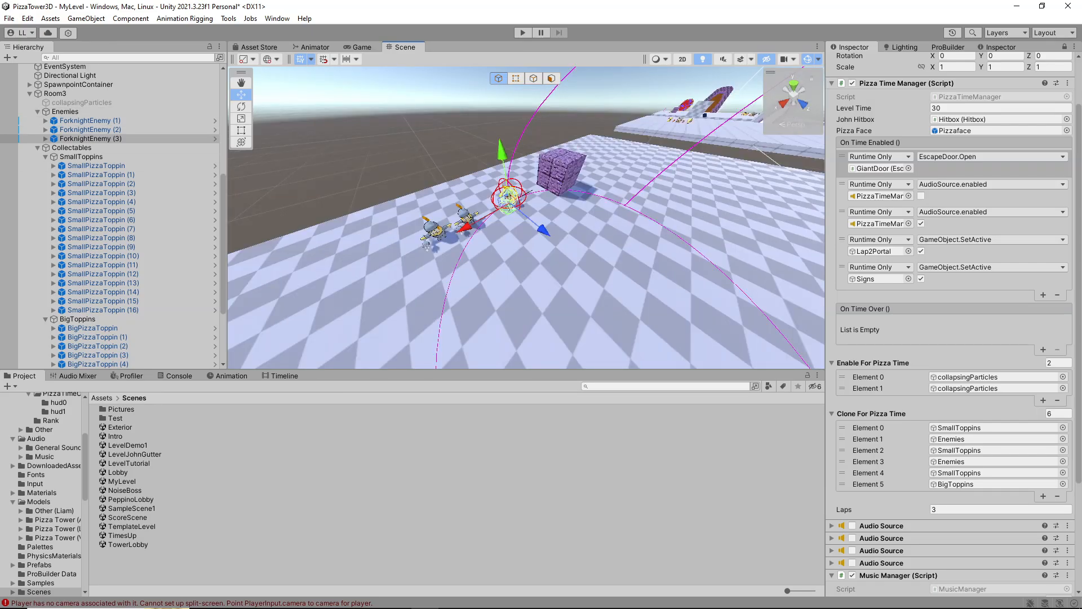
right_drag(665, 247, 683, 241)
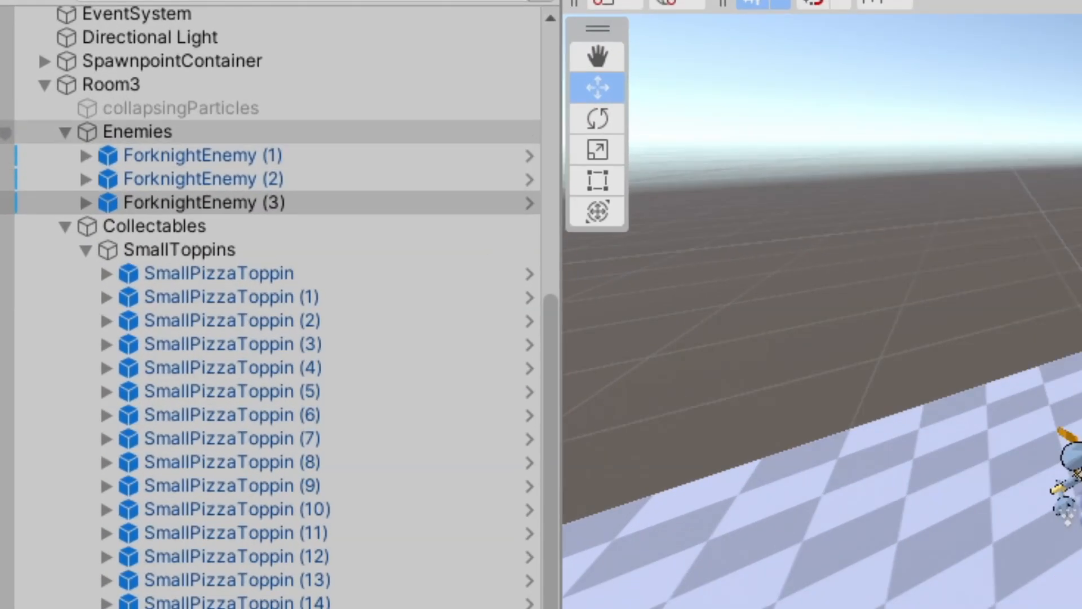
Add Room3's Enemies group to PizzaTimeManager's Clone For Pizza Time list and save the MyLevel scene
click(65, 111)
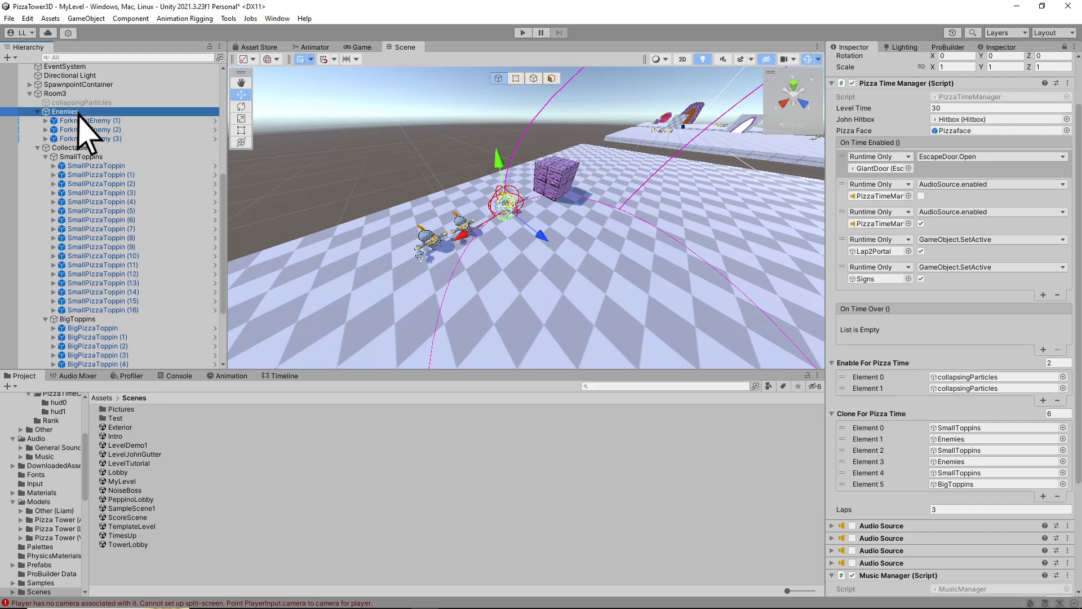
drag(78, 112, 309, 196)
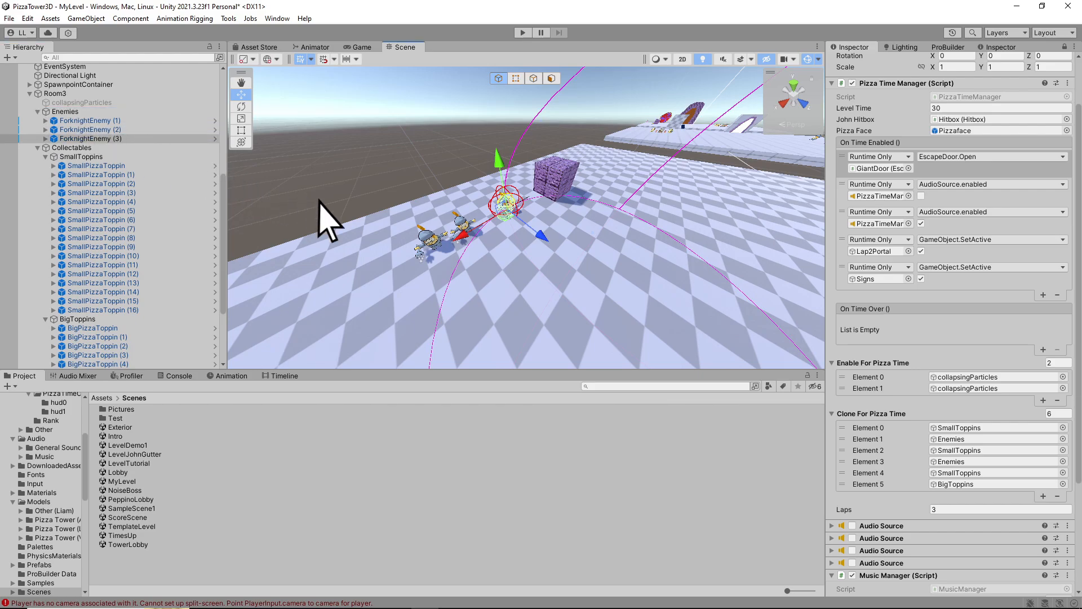
mouse_move(868, 398)
mouse_down()
mouse_move(923, 416)
mouse_move(914, 417)
mouse_up()
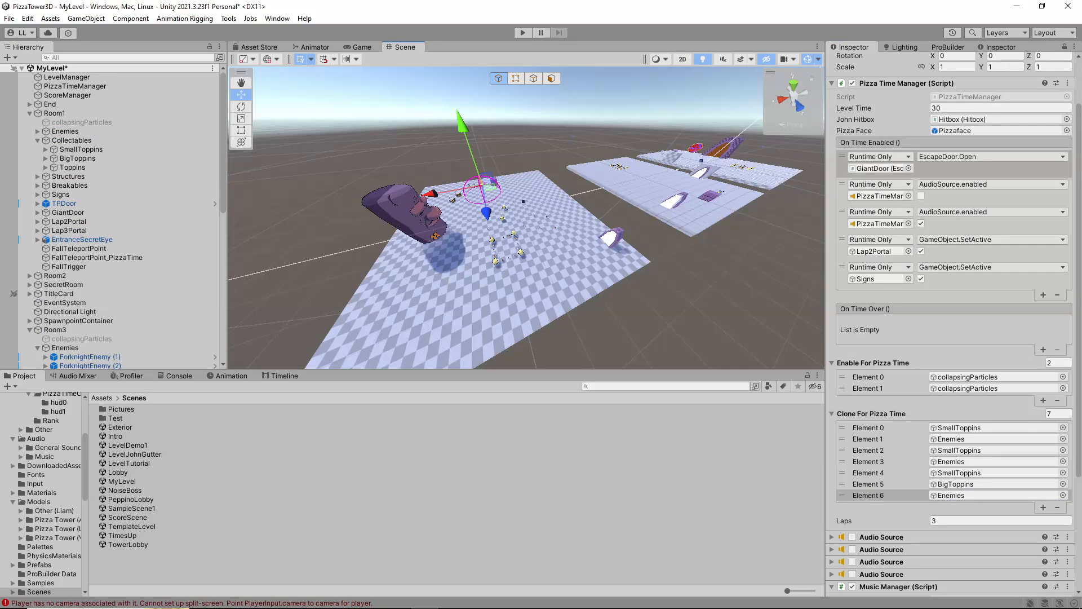
key(ctrl+s)
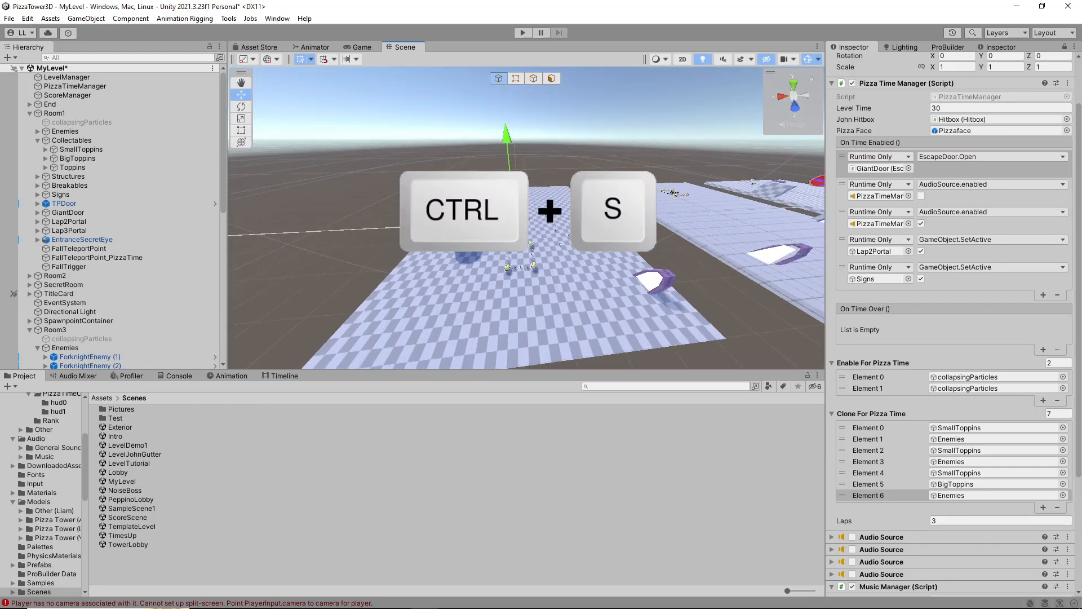
Open the Lobby scene and start the game in Play mode to test the level
right_drag(524, 220, 569, 220)
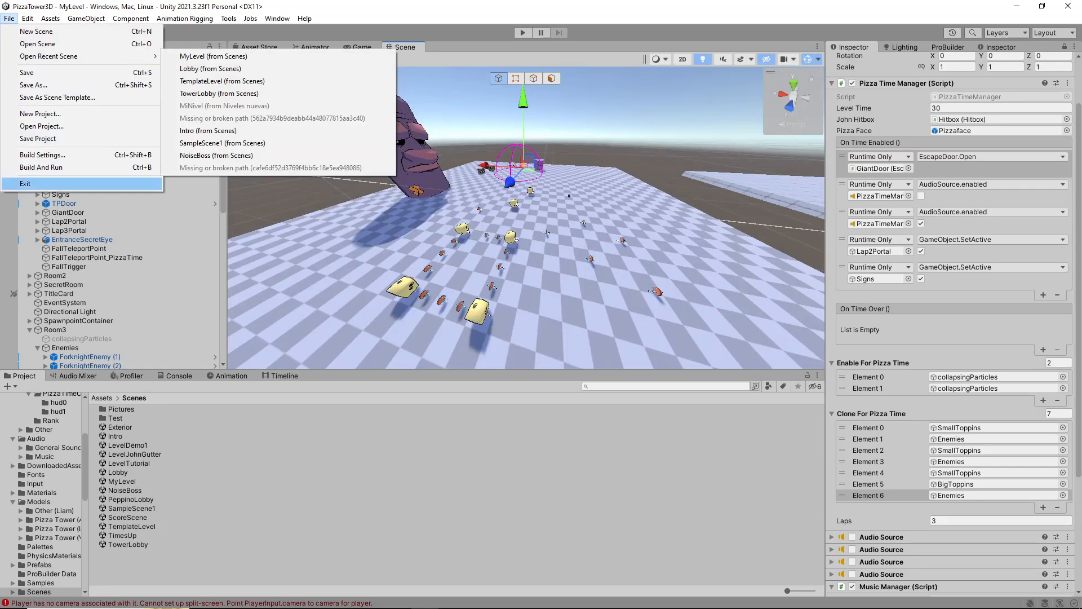
click(118, 472)
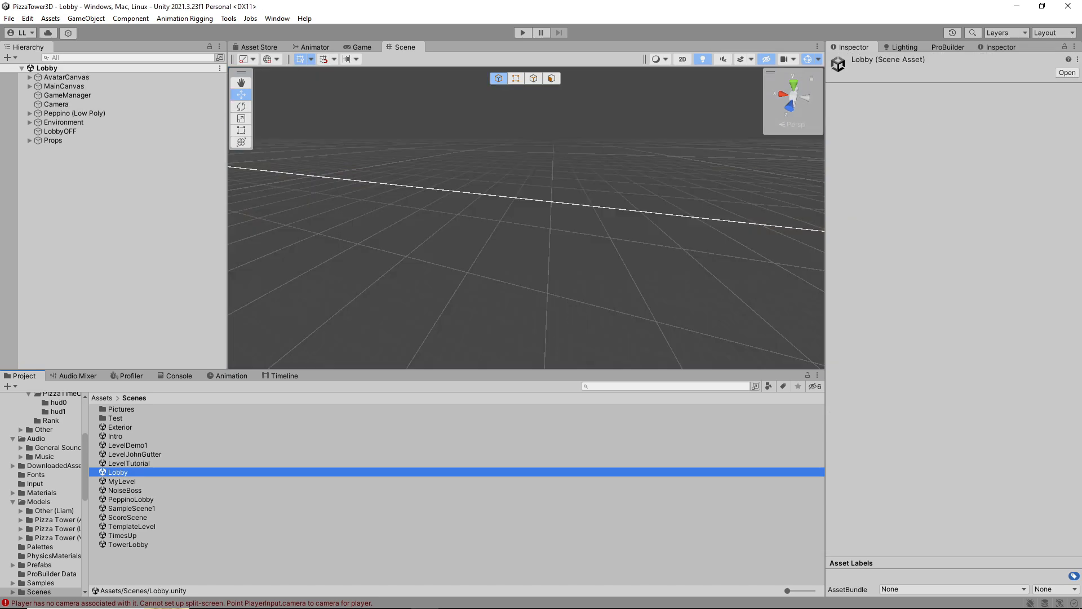
key(ctrl+p)
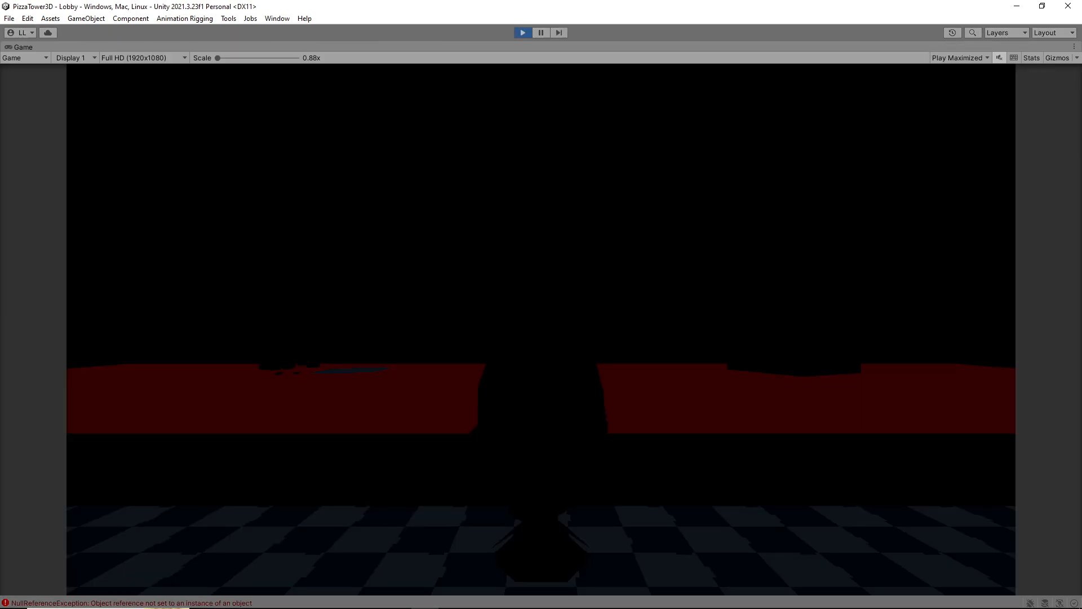
Begin the game from the Lobby and enter MyLevel through the wooden door in the tower lobby
key(space)
key(d)
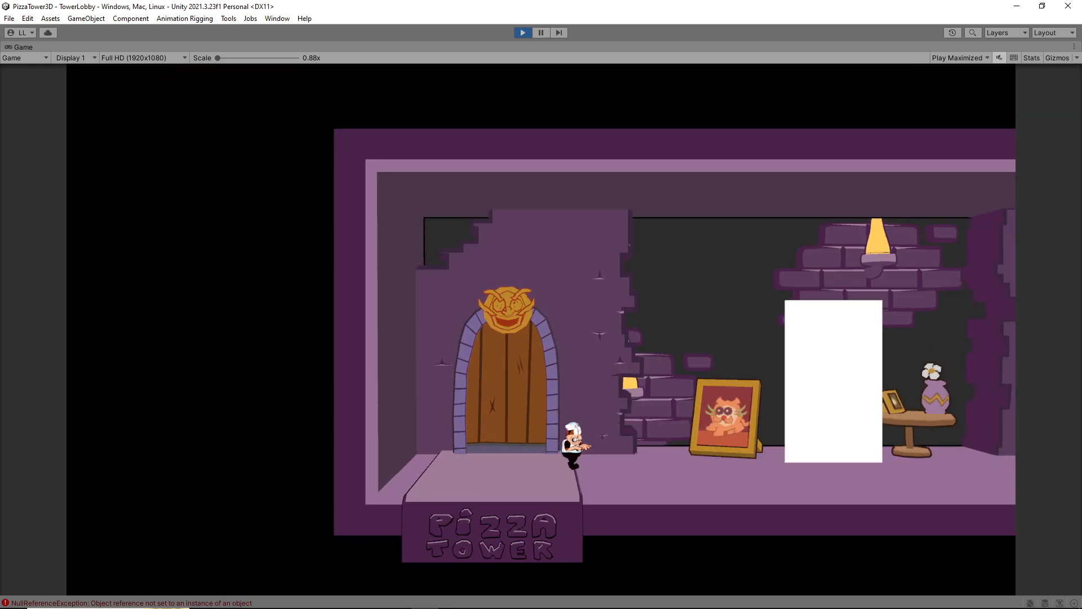
key(a)
key(w)
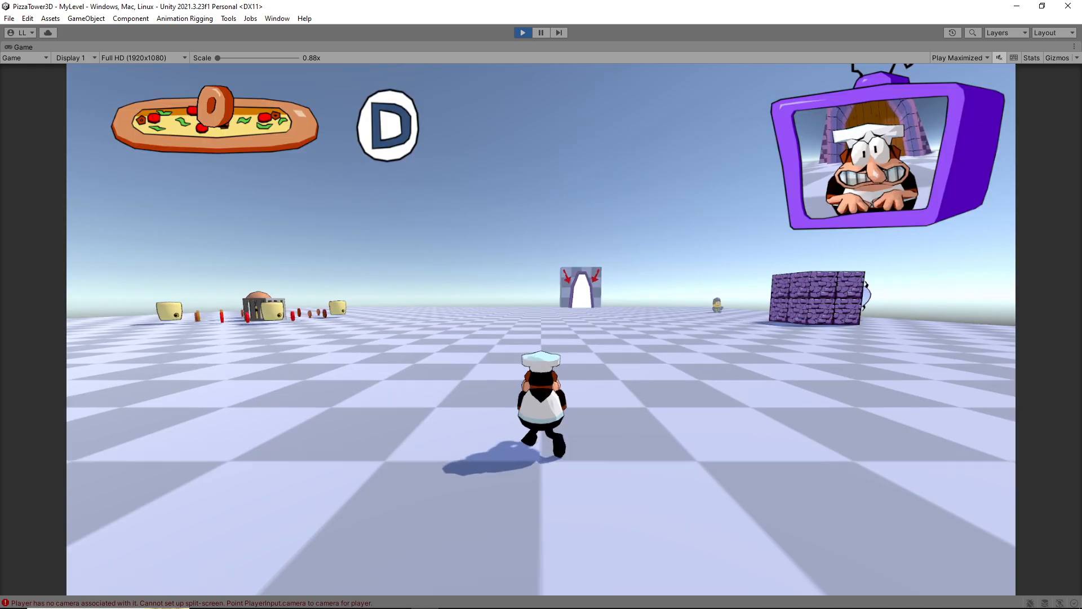
Run through the first rooms' doorways to Room3 and collect the large ingredients and nearby small toppings
key(shift)
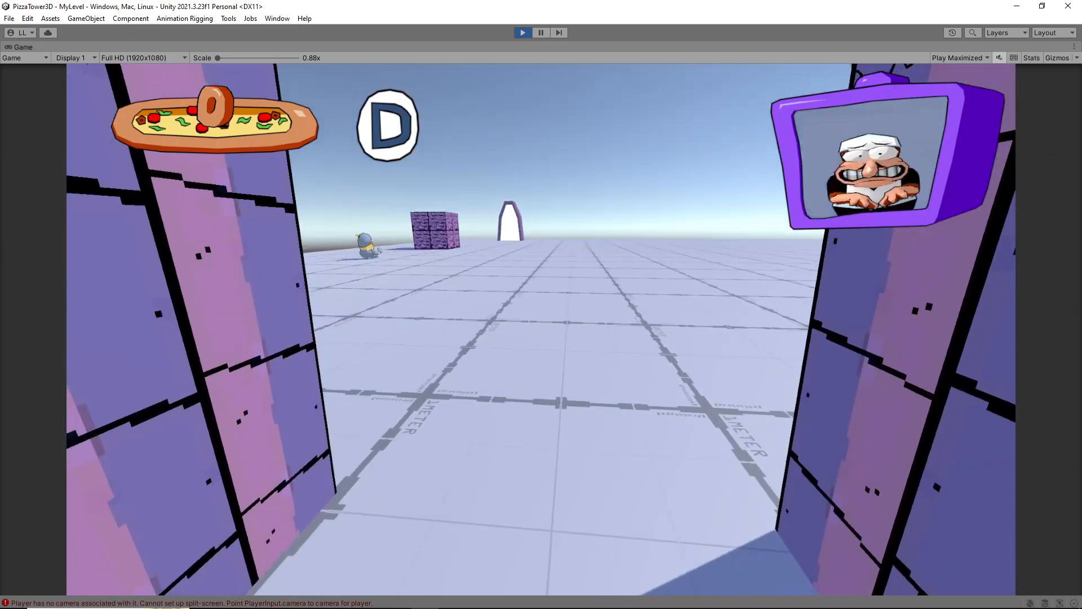
key(shift)
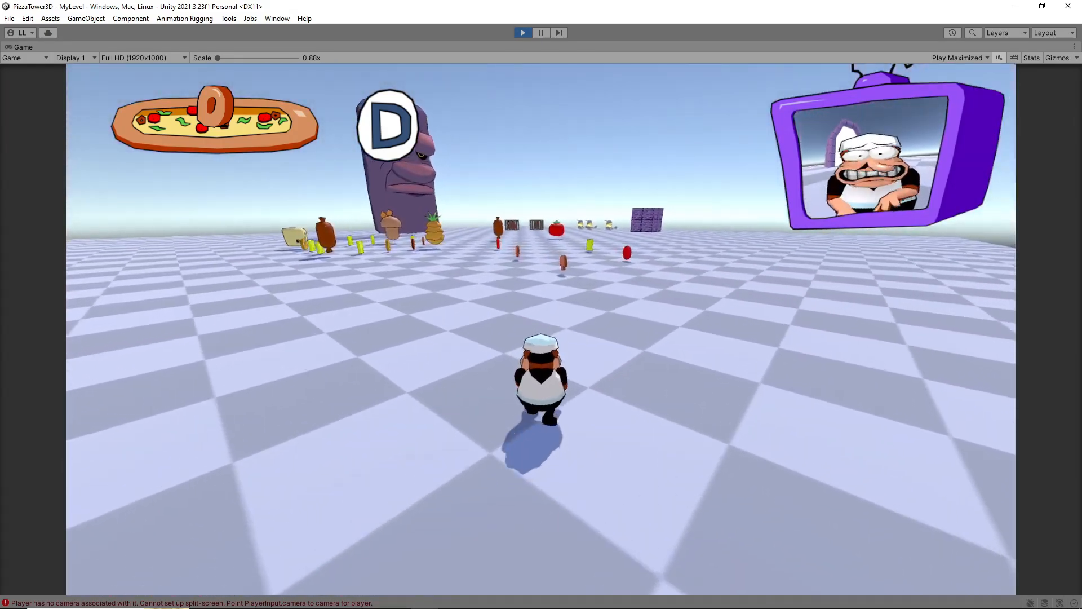
key(d)
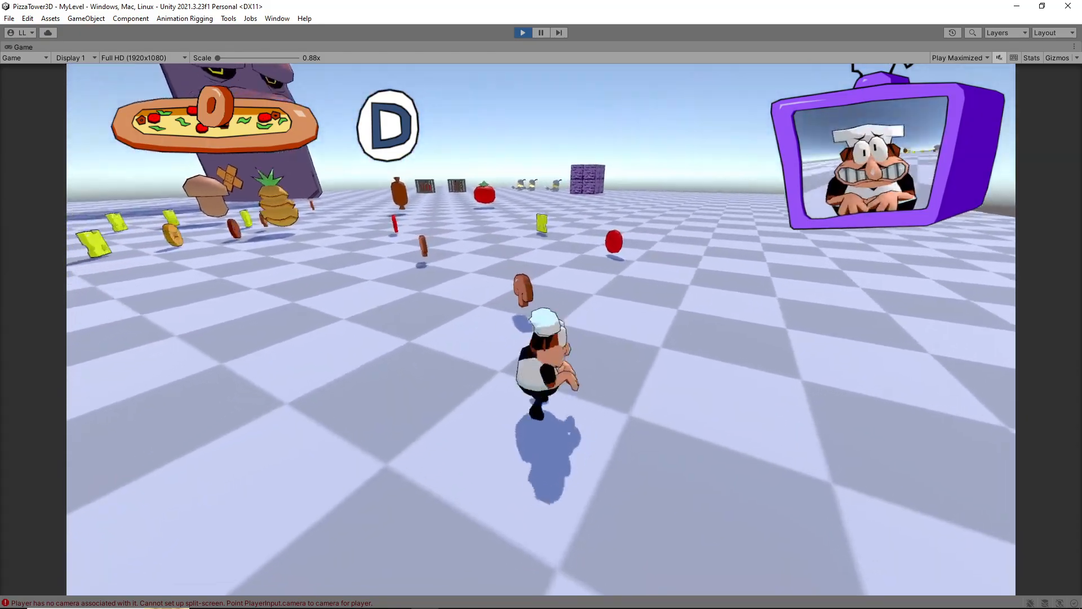
key(w)
key(d)
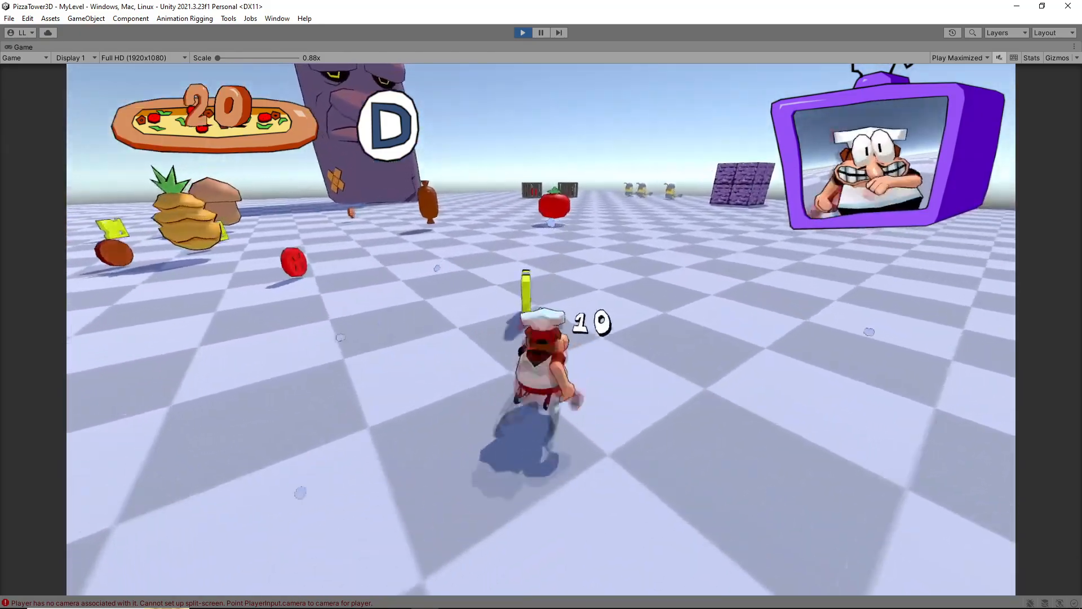
key(w)
key(shift)
key(w)
key(d)
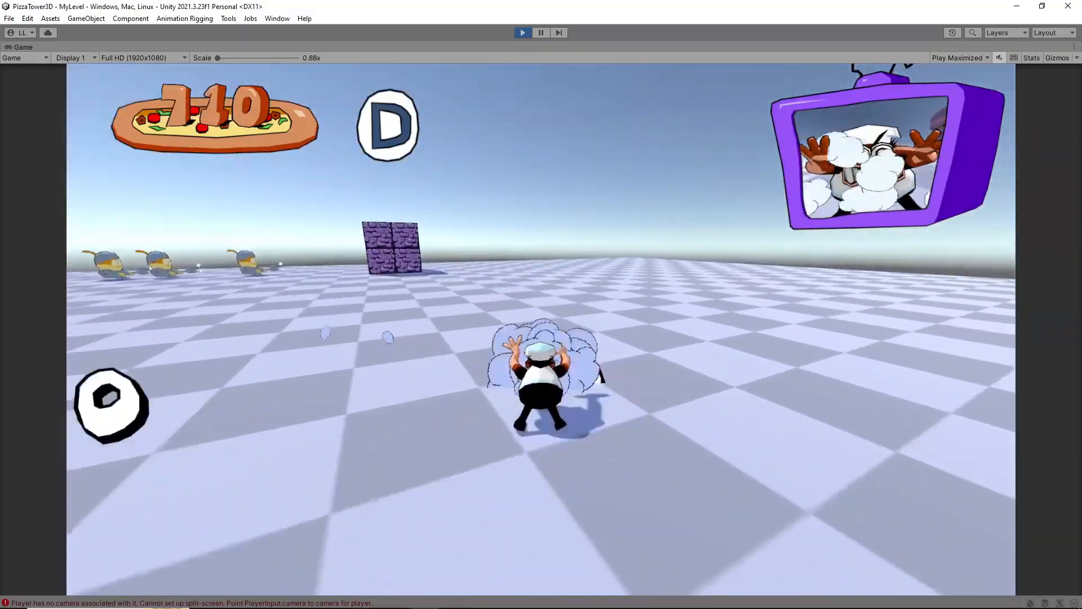
Dash back across Room3 to collect the remaining small toppings near the doorway and in front of the stone pillar
key(w)
key(shift)
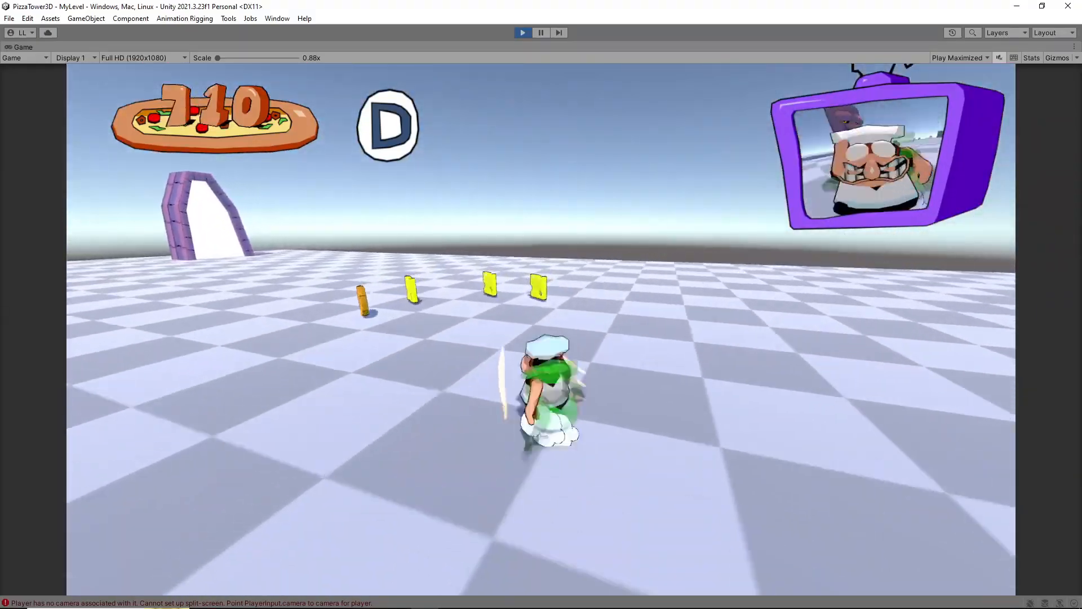
key(w)
key(space)
key(shift)
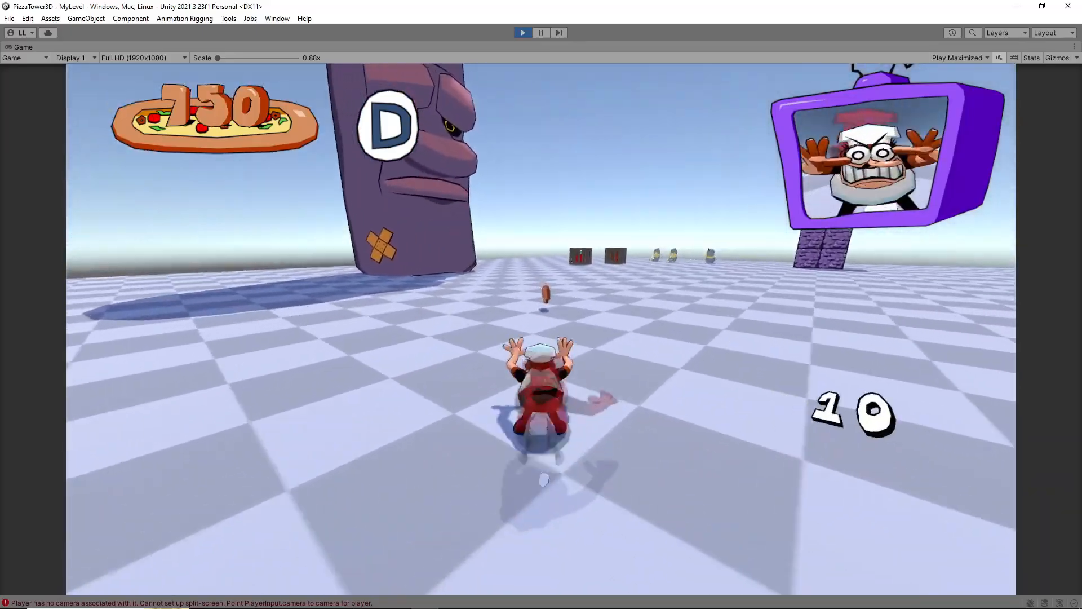
key(w)
key(shift)
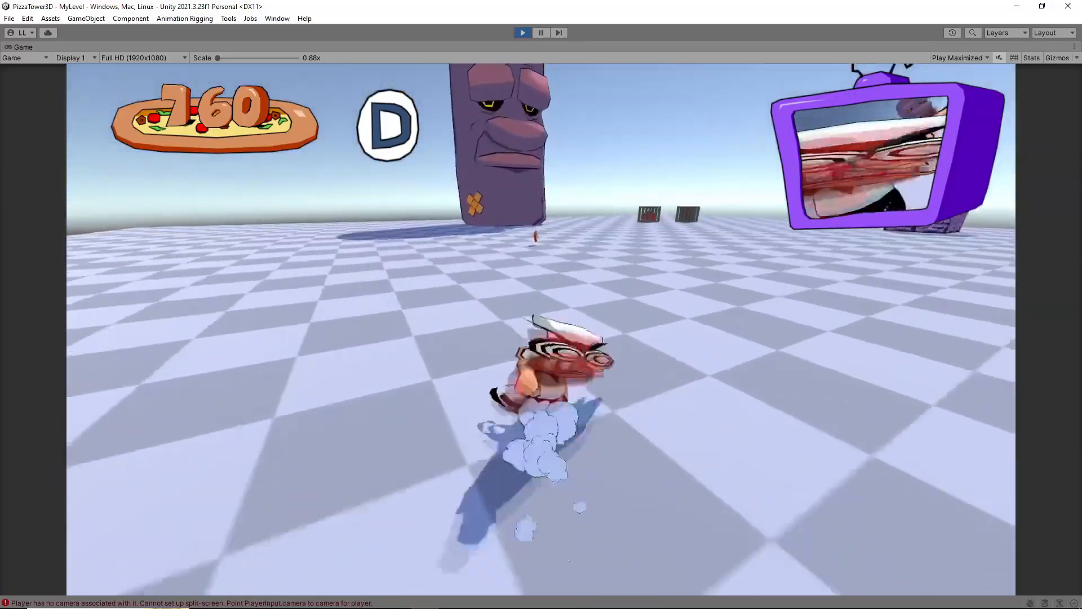
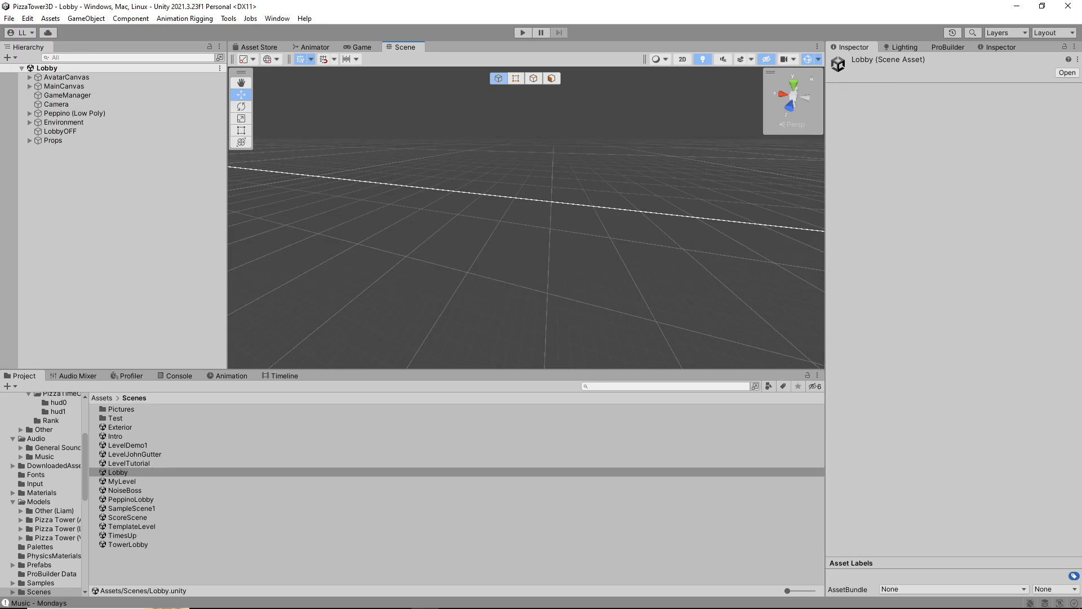
Open the MyLevel scene and select Lap2Portal inside Room1
double_click(122, 481)
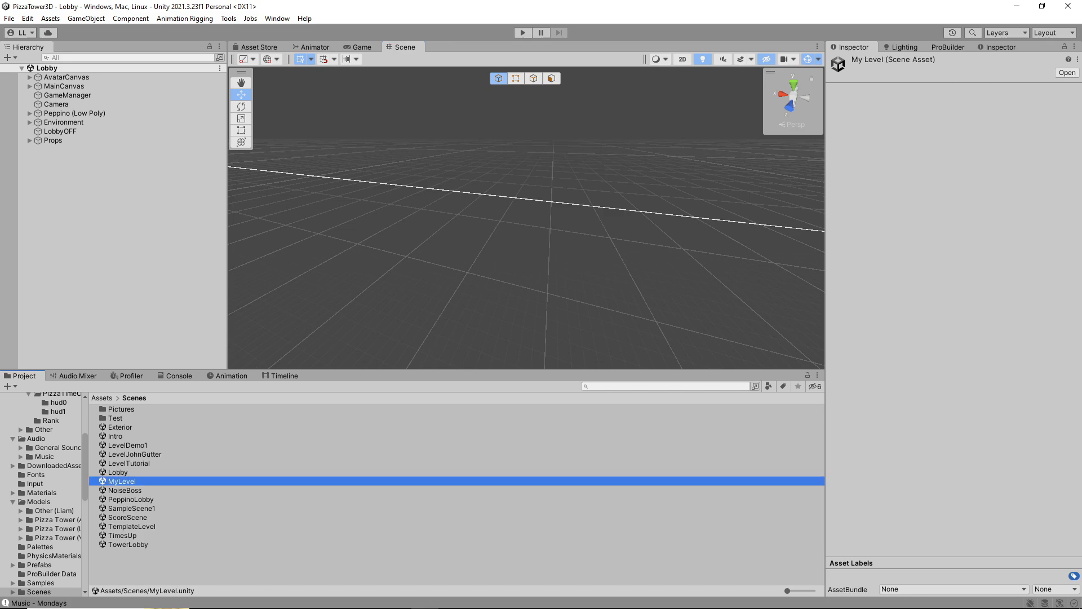
right_drag(479, 225, 640, 277)
mouse_move(563, 242)
alt+mouse_down()
mouse_move(671, 220)
mouse_move(513, 222)
mouse_move(563, 226)
alt+mouse_up()
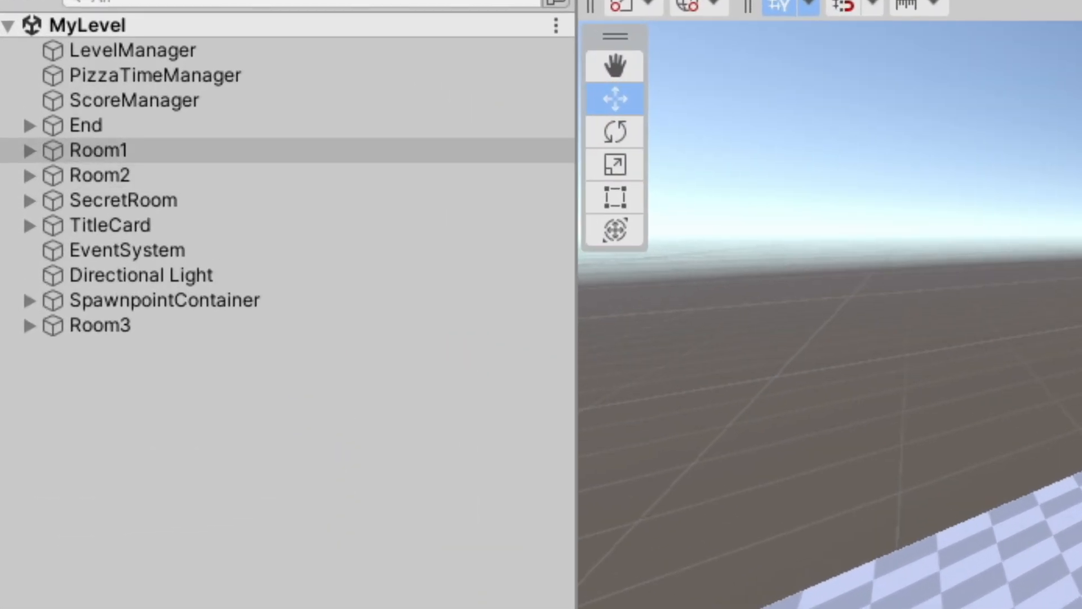
click(29, 151)
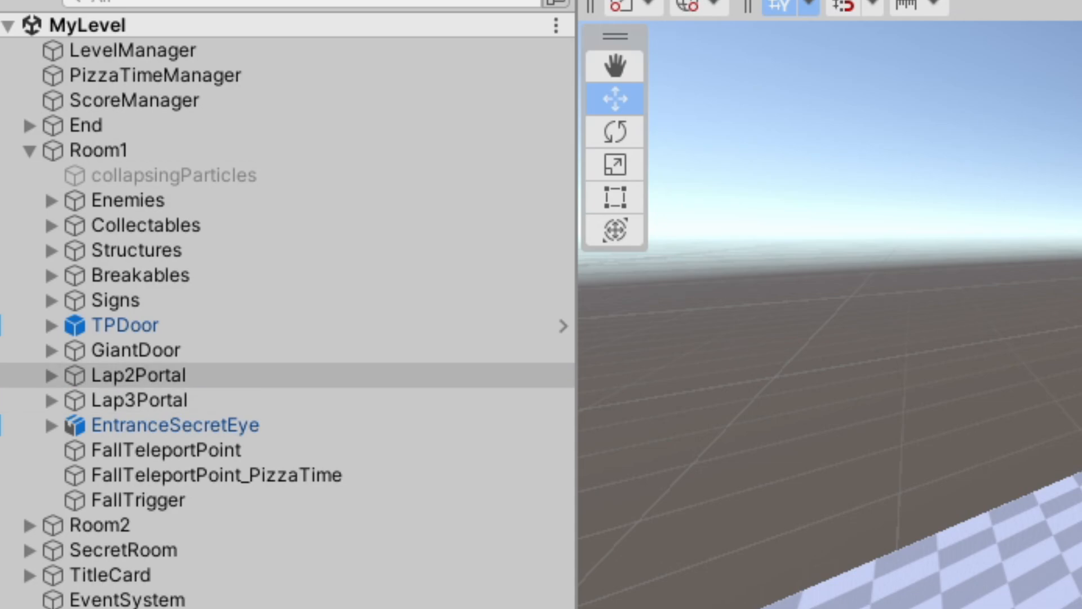
double_click(138, 375)
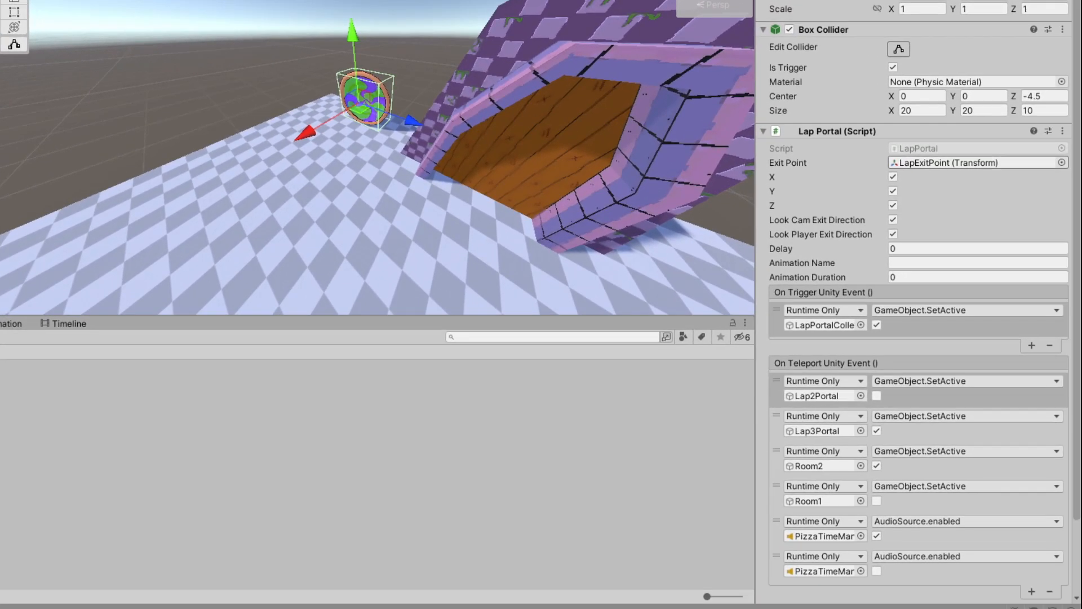
In Lap2Portal's On Teleport event, replace the Room2 entry with Room3 and set its function to GameObject.SetActive, ticked
scroll(1014, 338, down, 1)
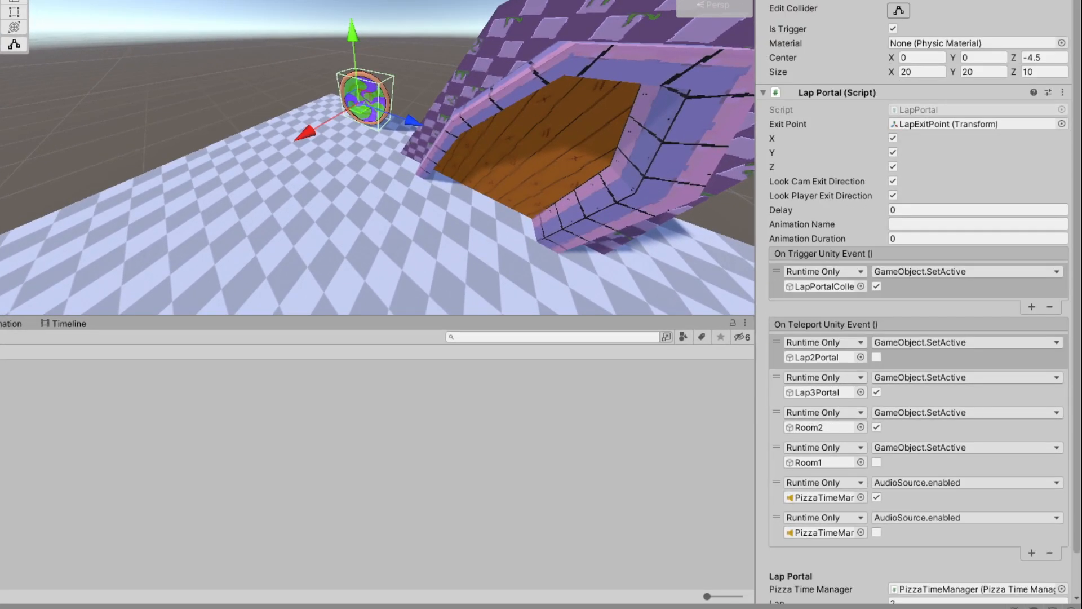
scroll(913, 304, down, 1)
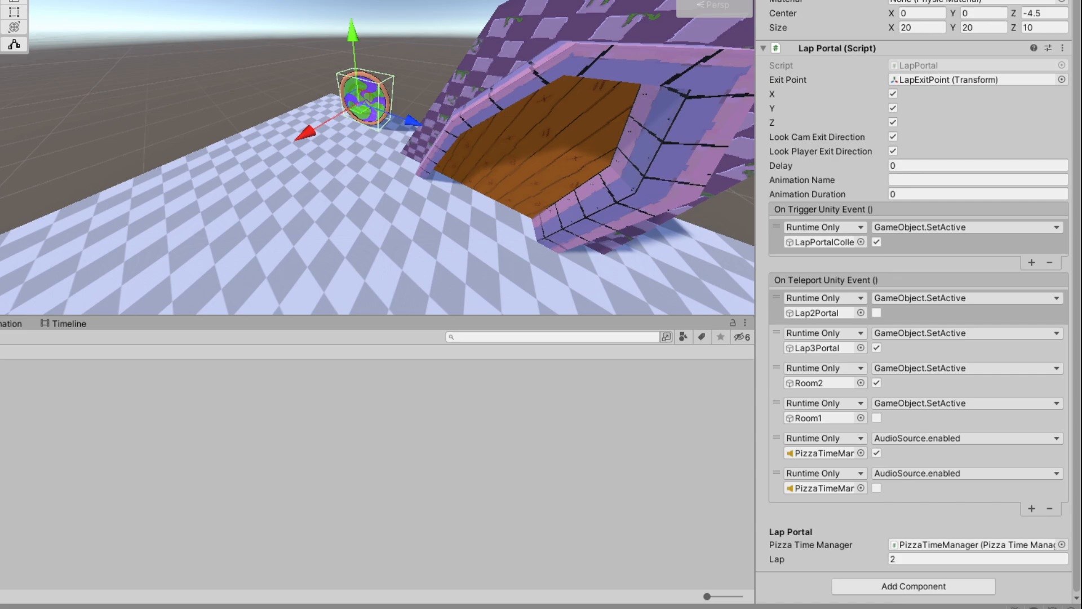
mouse_move(428, 164)
right_down()
mouse_move(395, 175)
mouse_move(299, 166)
mouse_move(334, 180)
right_up()
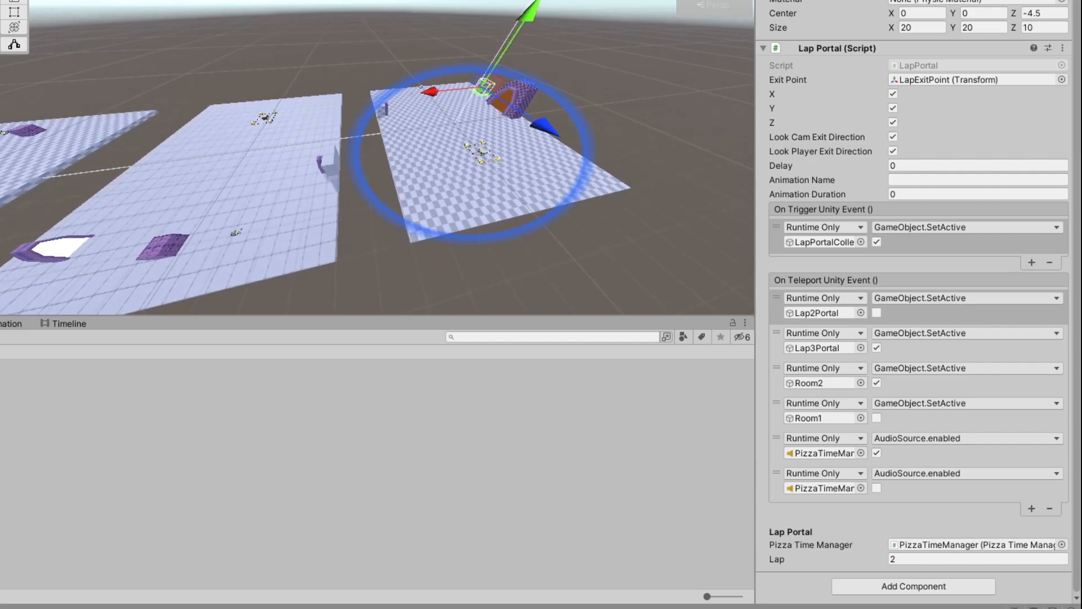
click(969, 418)
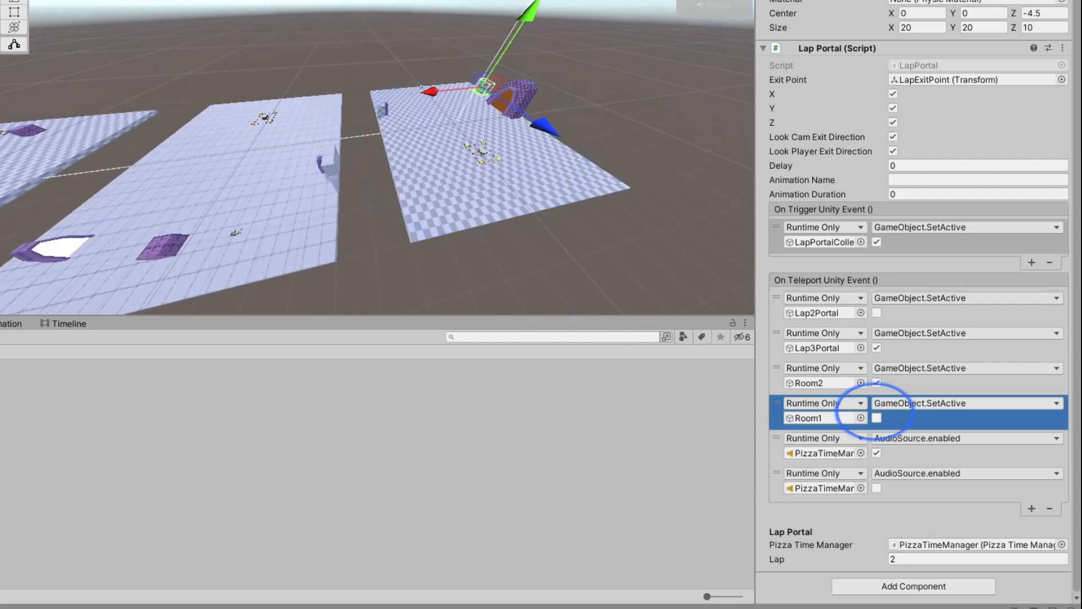
right_drag(377, 163, 260, 160)
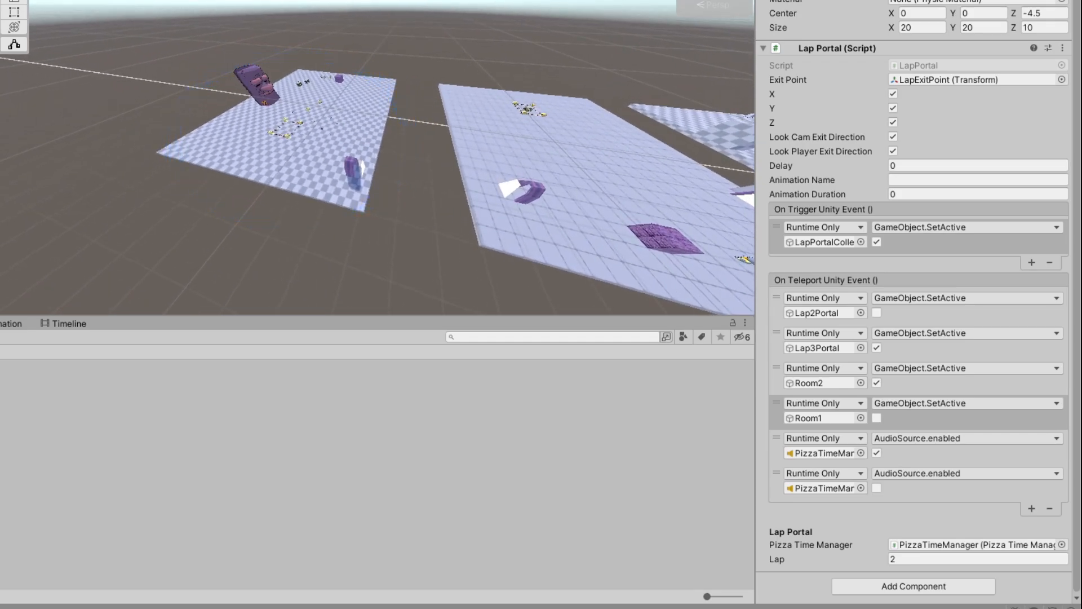
click(969, 383)
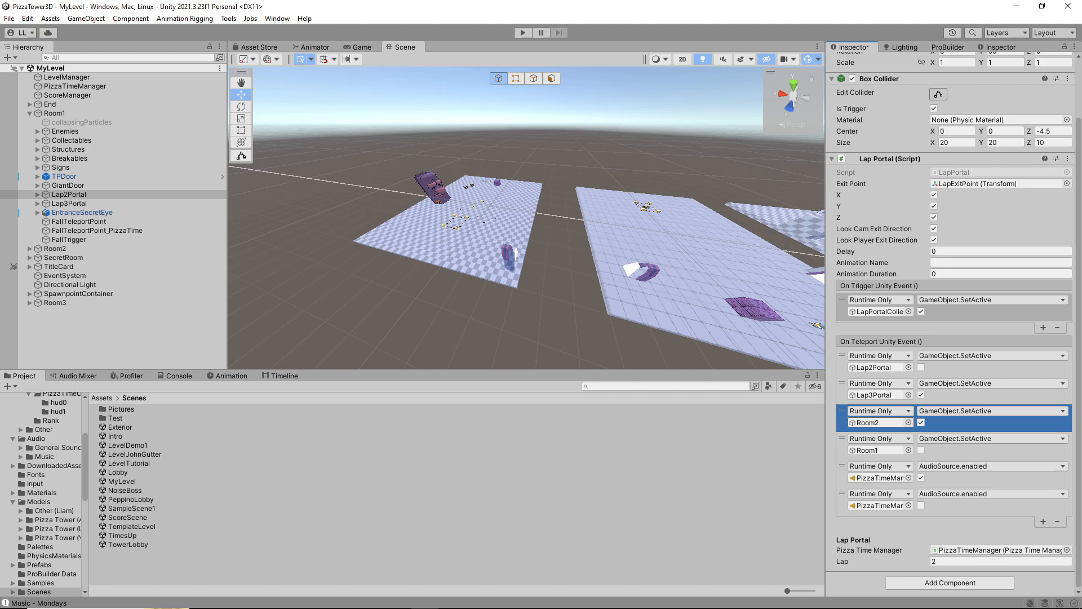
right_drag(620, 225, 664, 234)
key(a)
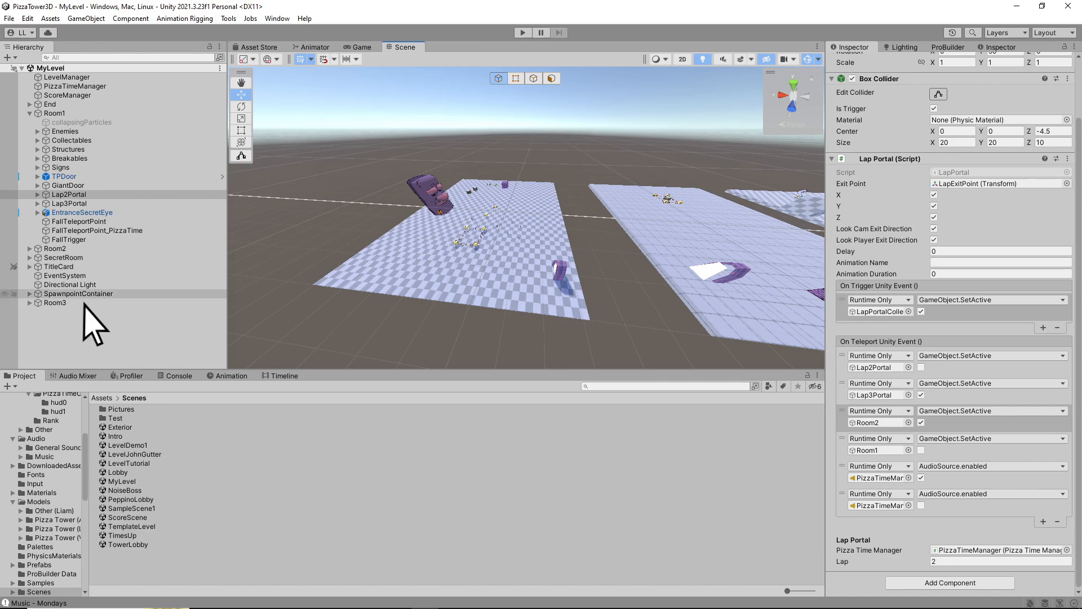
drag(387, 348, 877, 422)
click(991, 411)
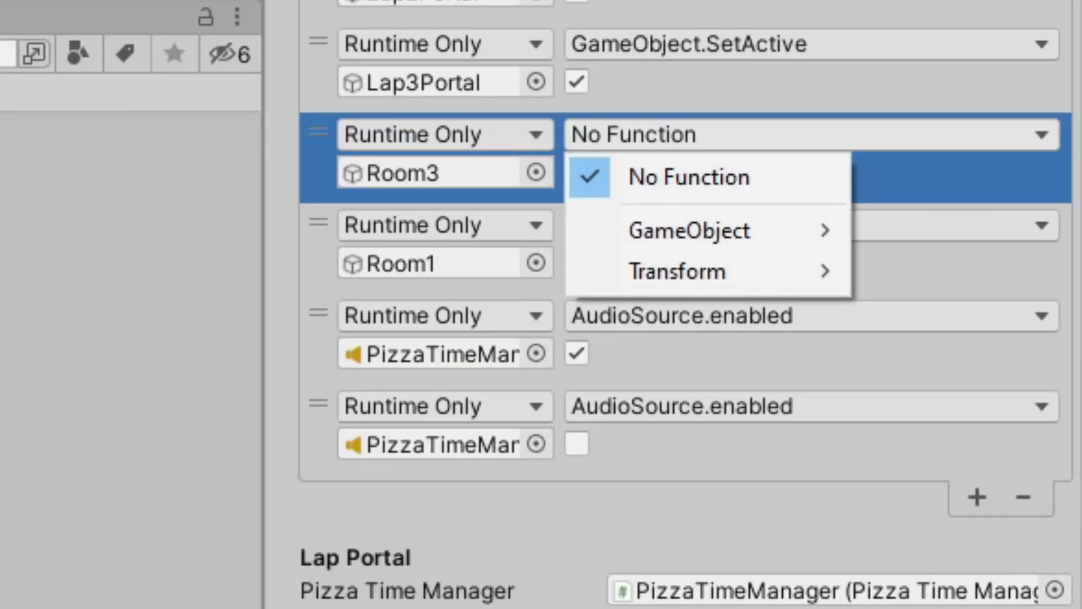
mouse_move(689, 231)
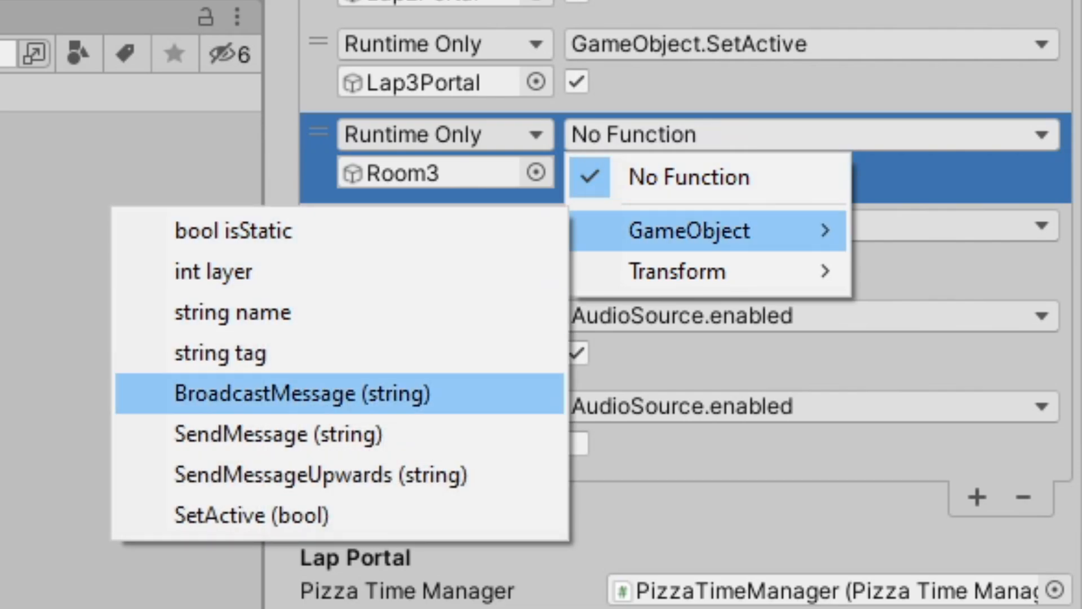
click(226, 515)
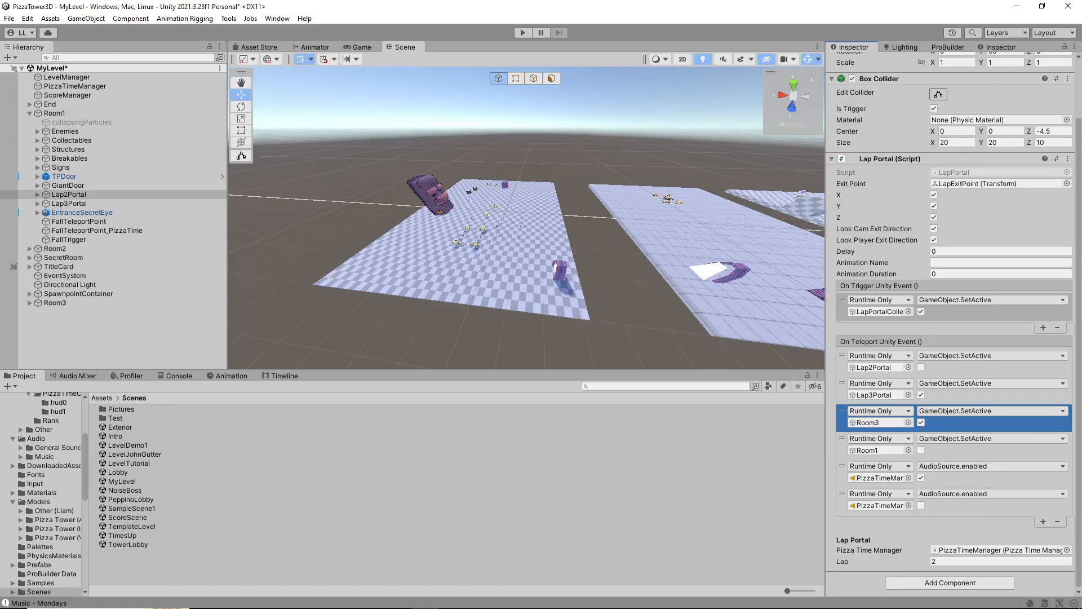
Locate the transform assigned as Lap2Portal's Exit Point and select LapExitPoint under End
right_drag(462, 195, 493, 194)
key(d)
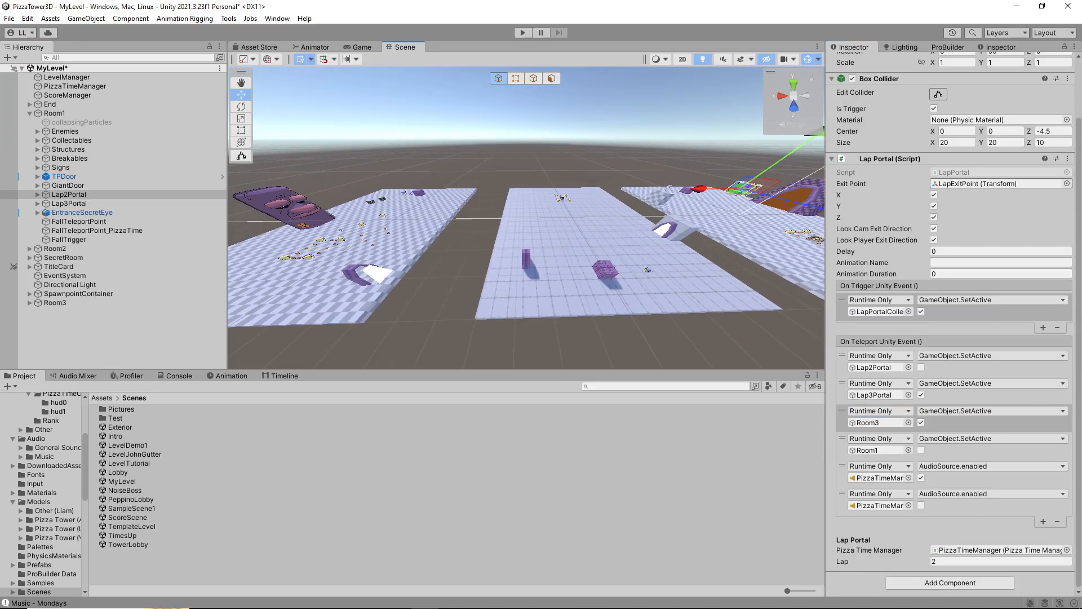
click(976, 182)
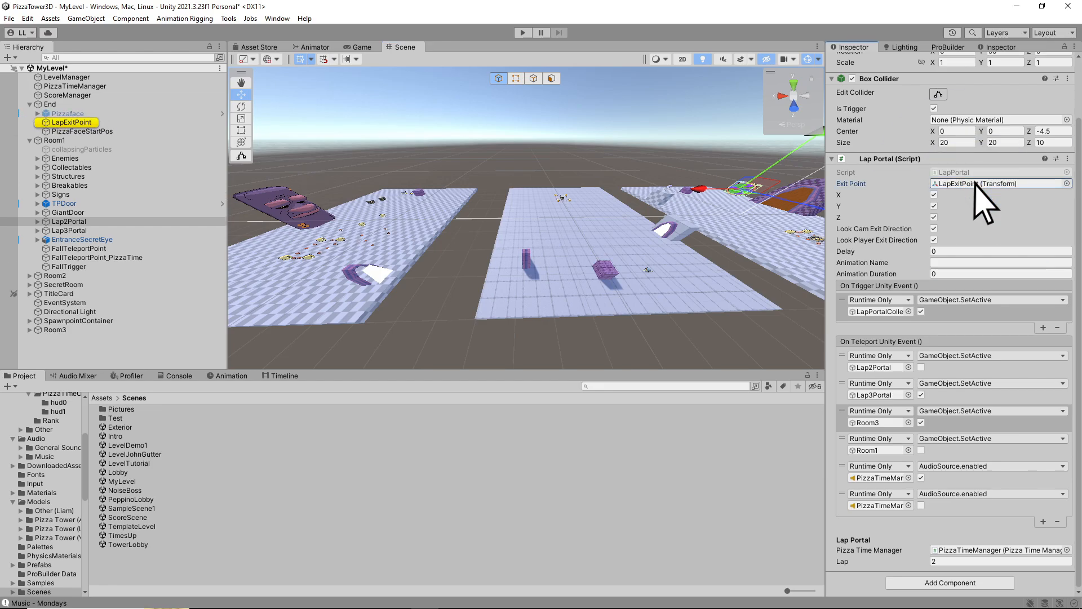
mouse_move(507, 214)
right_down()
mouse_move(485, 214)
mouse_move(508, 215)
right_up()
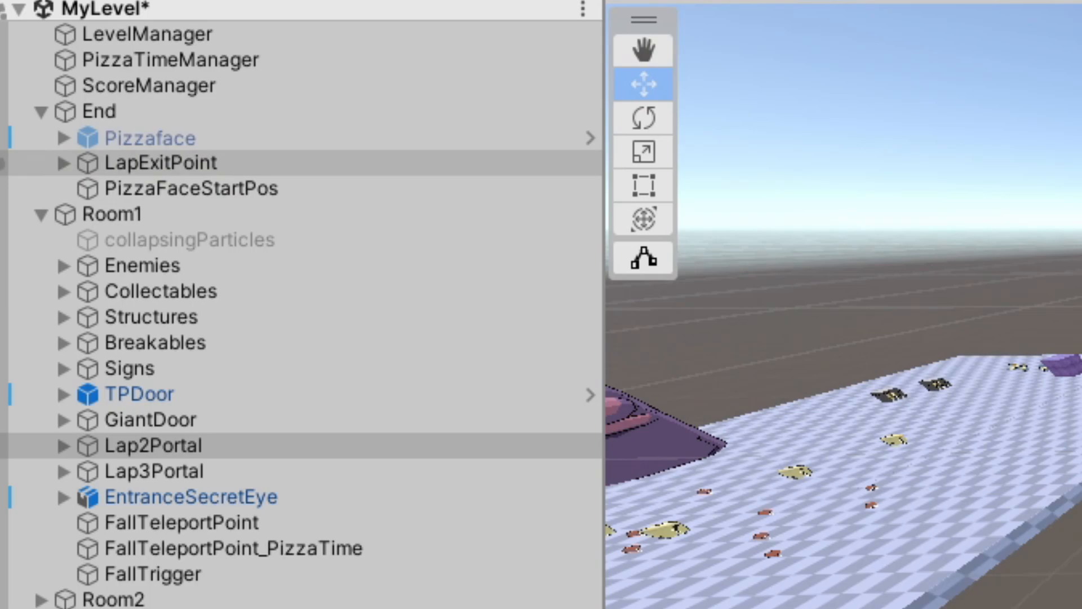
click(162, 162)
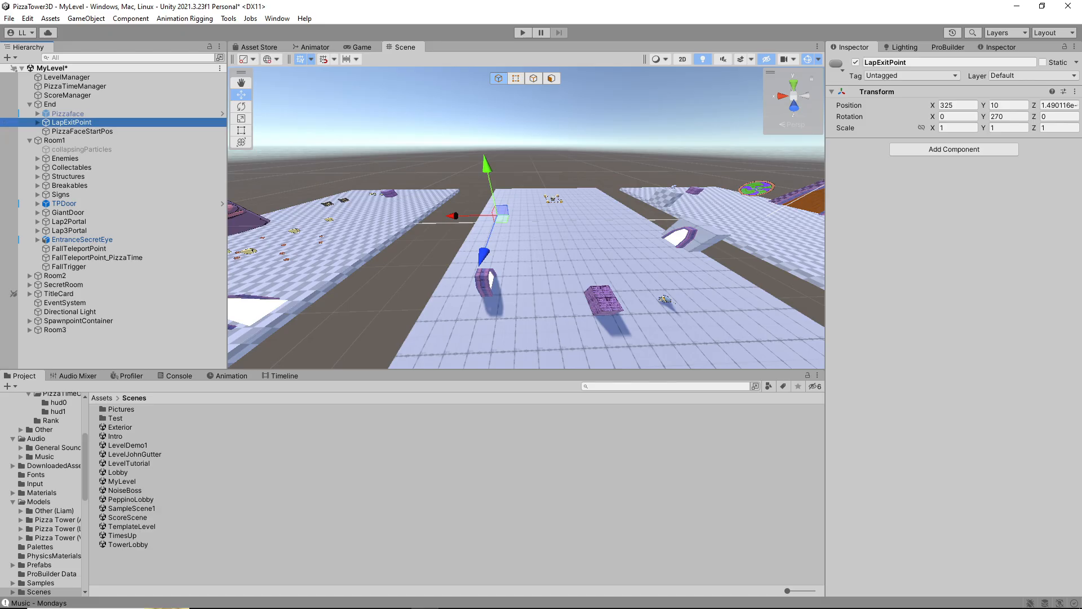
Move LapExitPoint across the floor of the room with the giant stone pillar to about X 588.8, Z 55.9
right_drag(507, 214, 568, 250)
key(a)
key(d)
key(s)
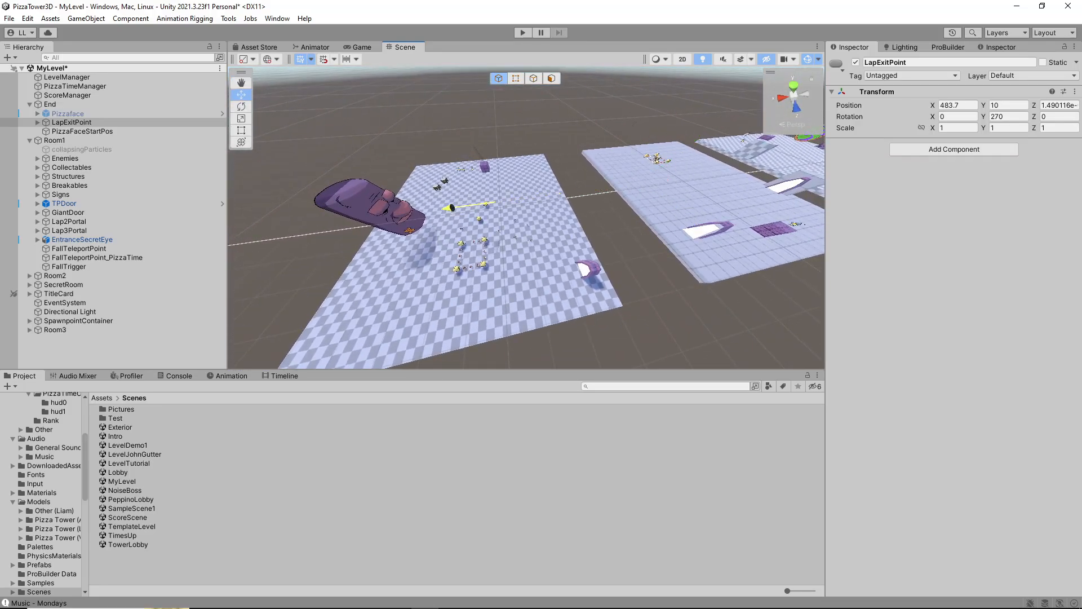
drag(401, 269, 363, 288)
right_drag(364, 288, 257, 257)
key(w)
key(w)
key(w)
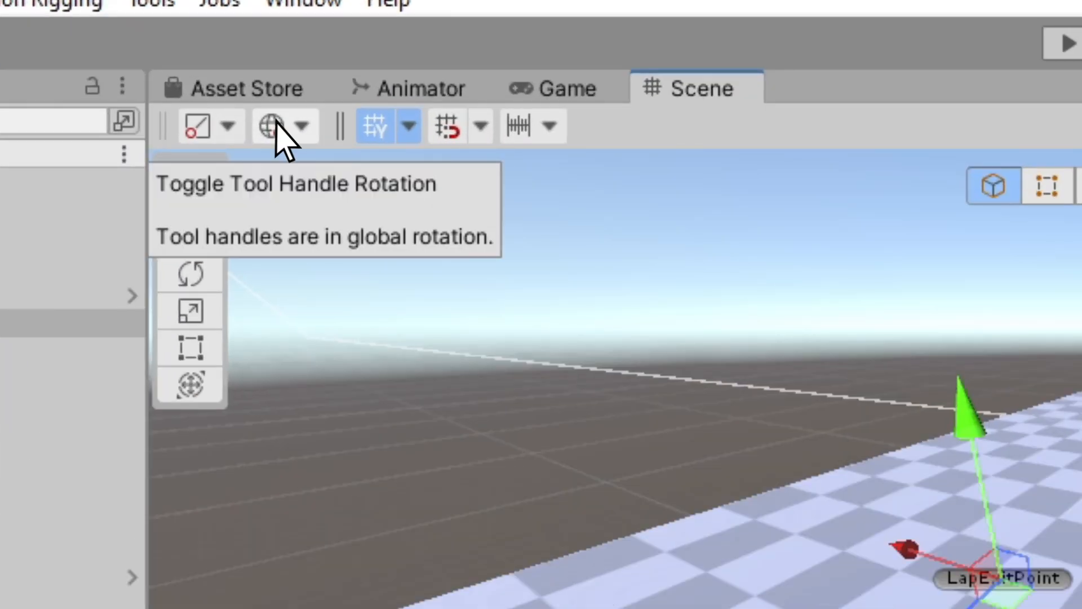
Switch the transform handles to Local rotation and shift LapExitPoint to about X 587.2, Z 55.1
click(276, 121)
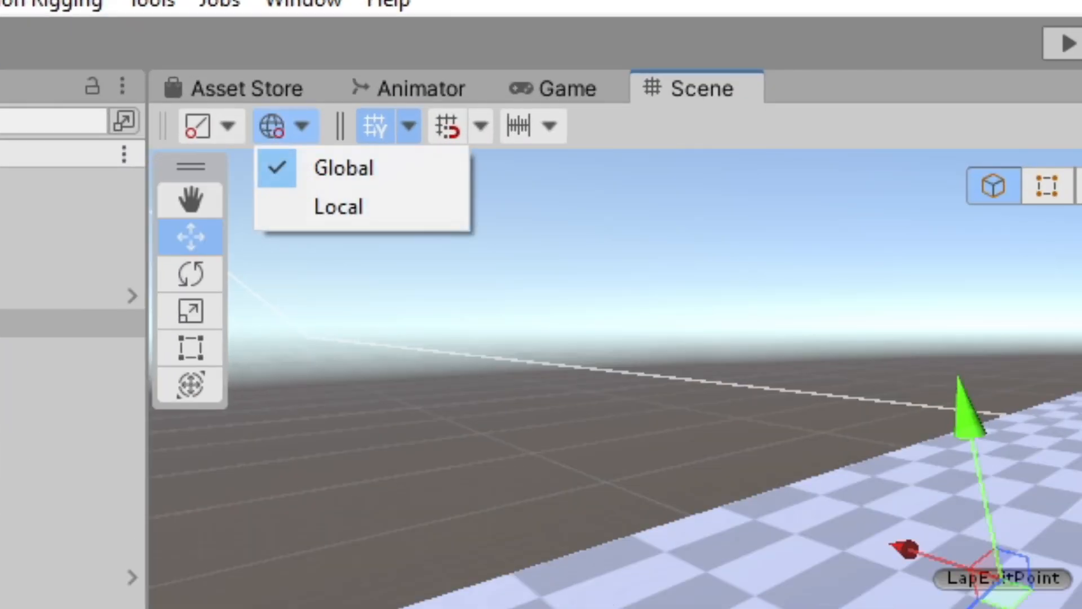
click(304, 214)
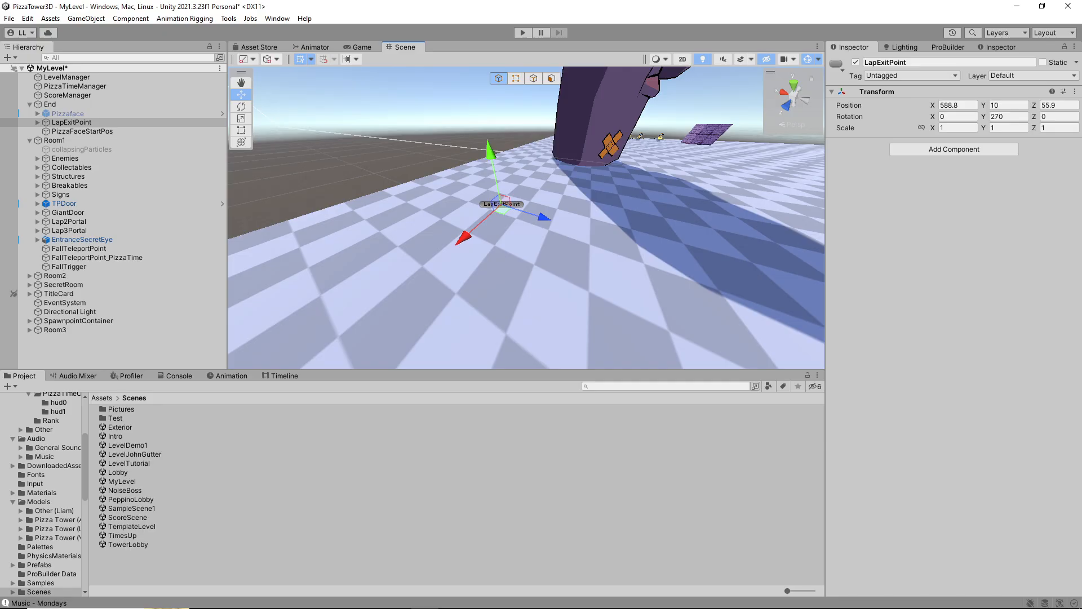
right_drag(525, 218, 483, 241)
click(270, 59)
key(e)
drag(518, 214, 525, 216)
right_drag(525, 216, 484, 228)
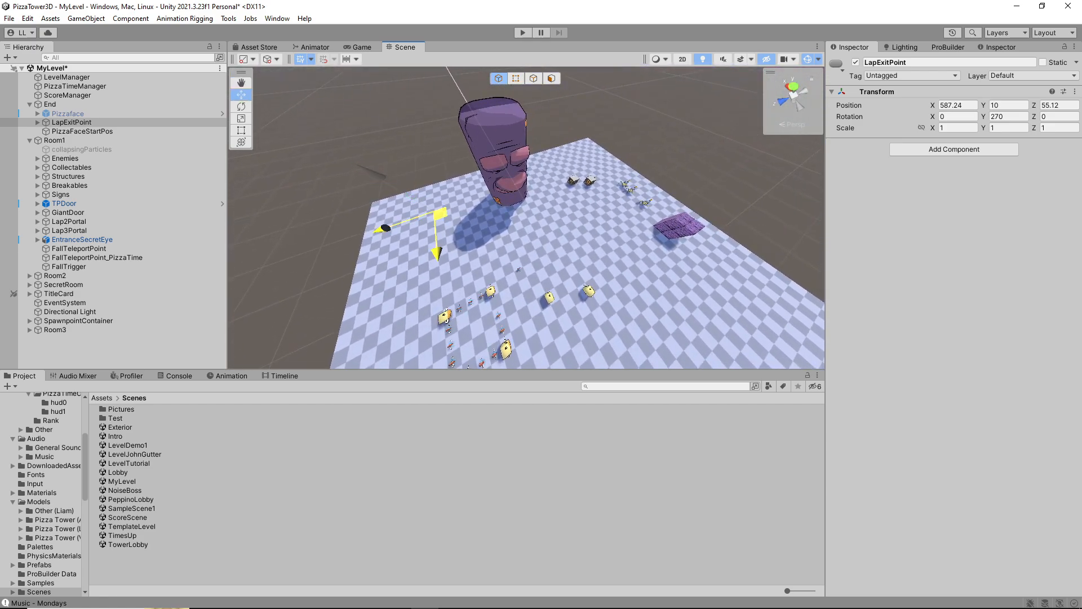
Move LapExitPoint to the room's corner beyond the purple block, at about X 465.2, Z -81.2
drag(656, 189, 702, 176)
right_drag(702, 176, 557, 243)
drag(558, 242, 567, 244)
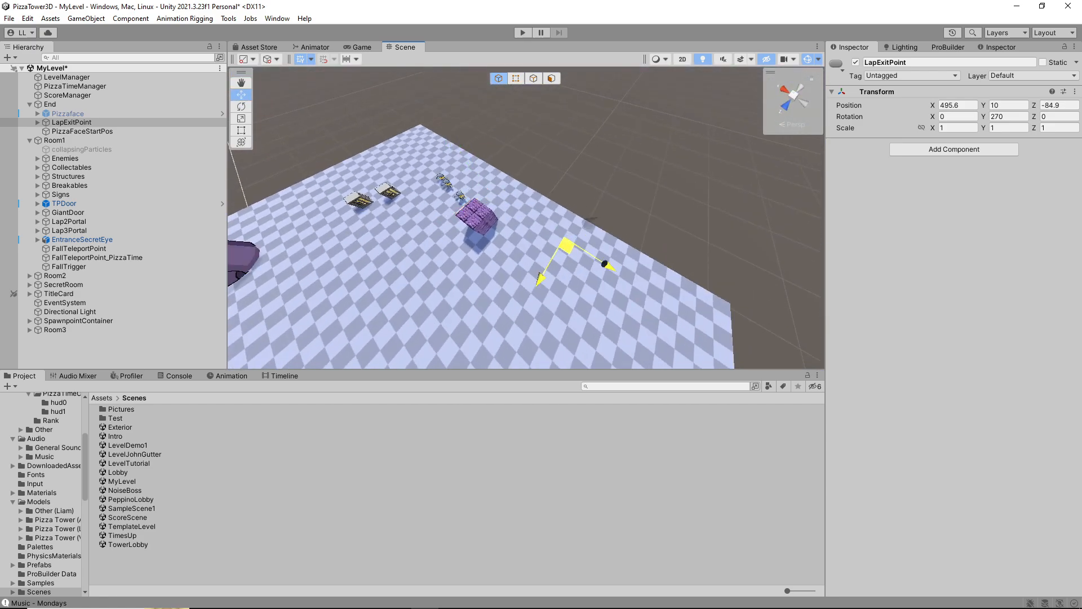
right_drag(567, 244, 580, 238)
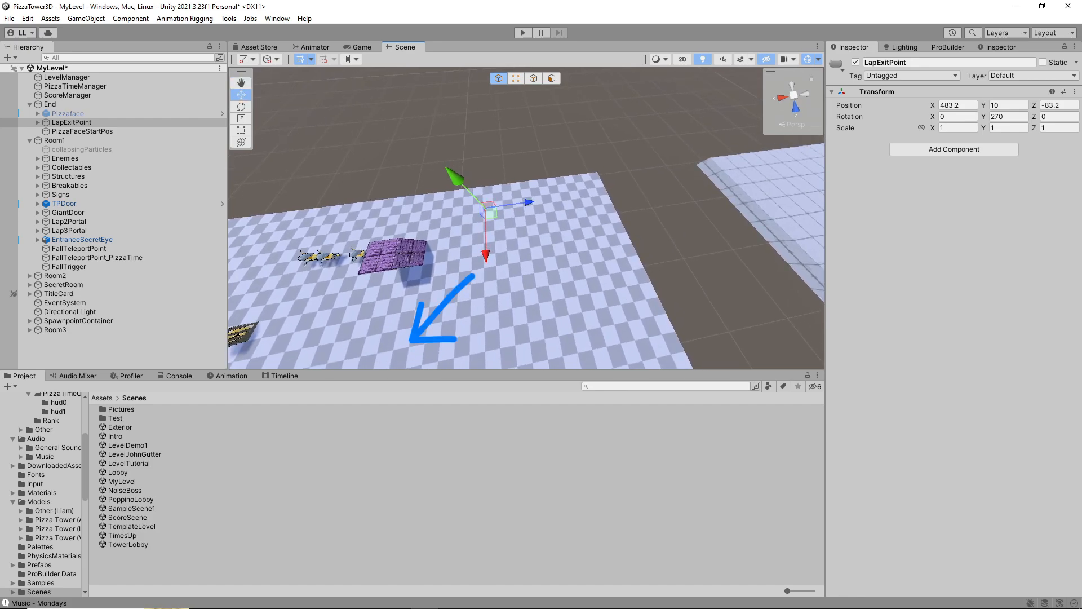
drag(490, 214, 533, 212)
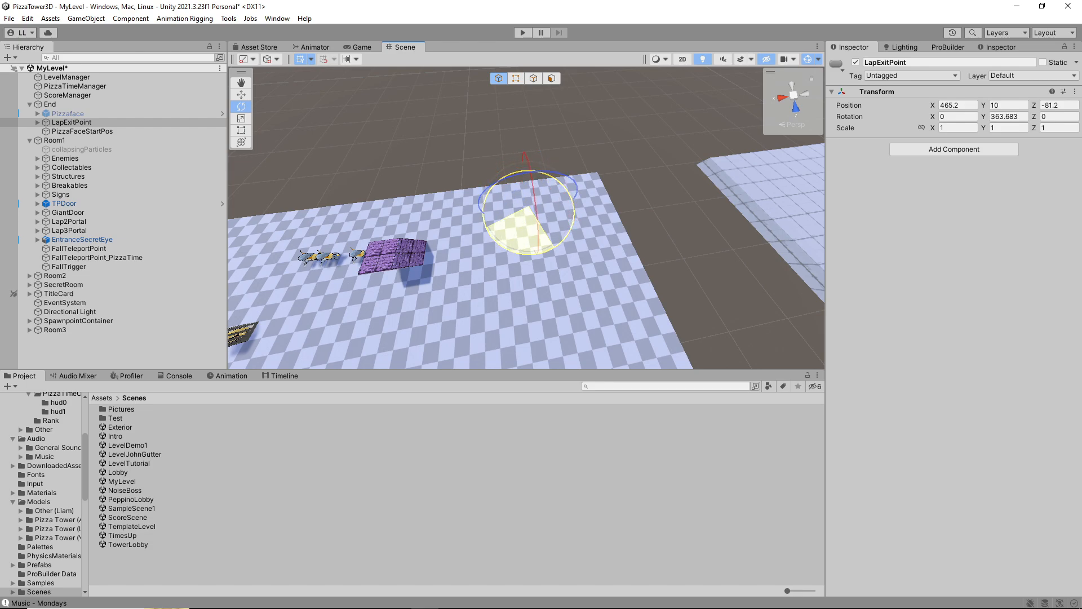
Rotate LapExitPoint about its Y axis to about 403.9 degrees, with its forward arrow pointing into the room
drag(439, 265, 455, 260)
alt+drag(455, 260, 458, 192)
drag(532, 249, 334, 260)
alt+drag(553, 210, 309, 218)
right_drag(524, 217, 530, 219)
key(w)
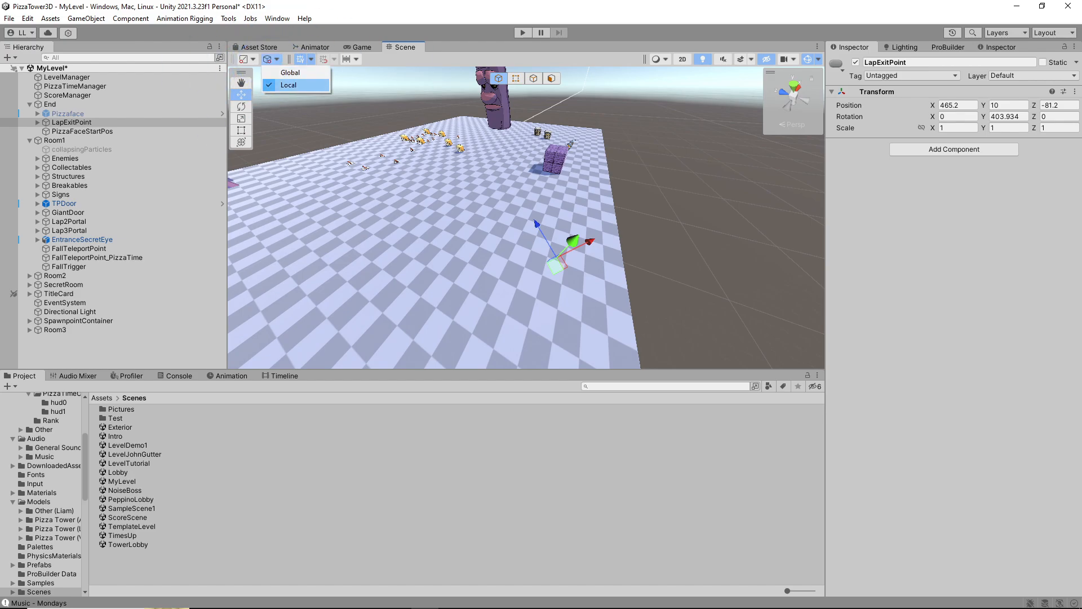
alt+drag(468, 202, 524, 217)
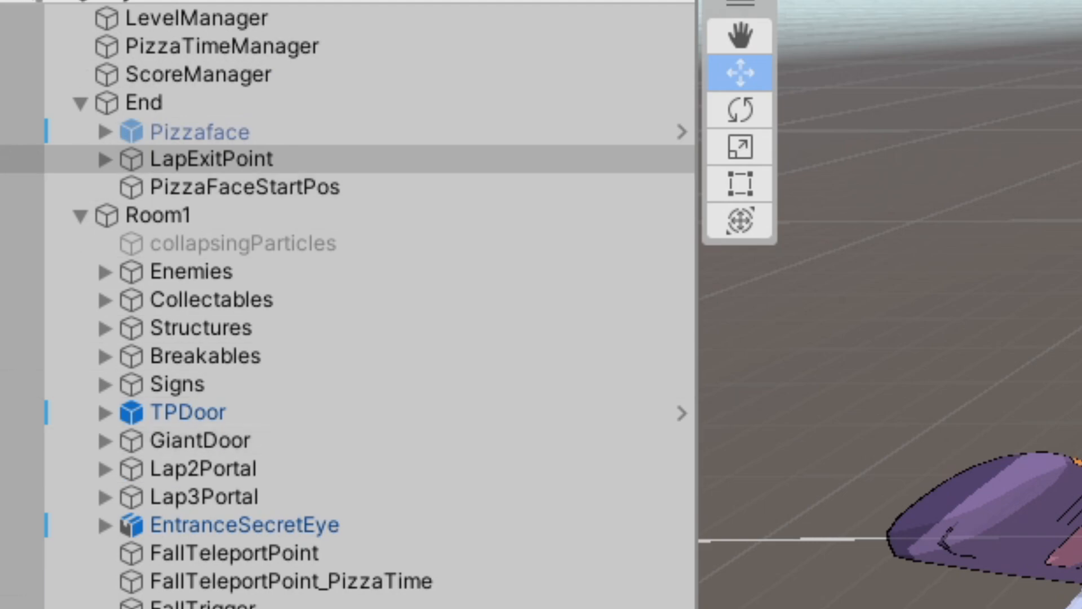
click(212, 159)
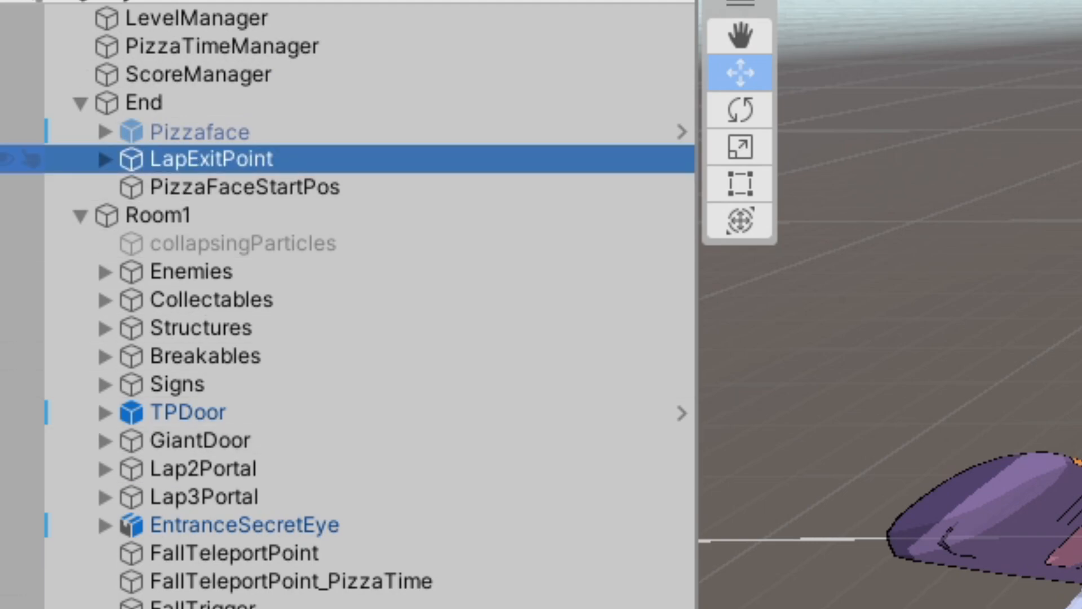
alt+drag(524, 191, 434, 208)
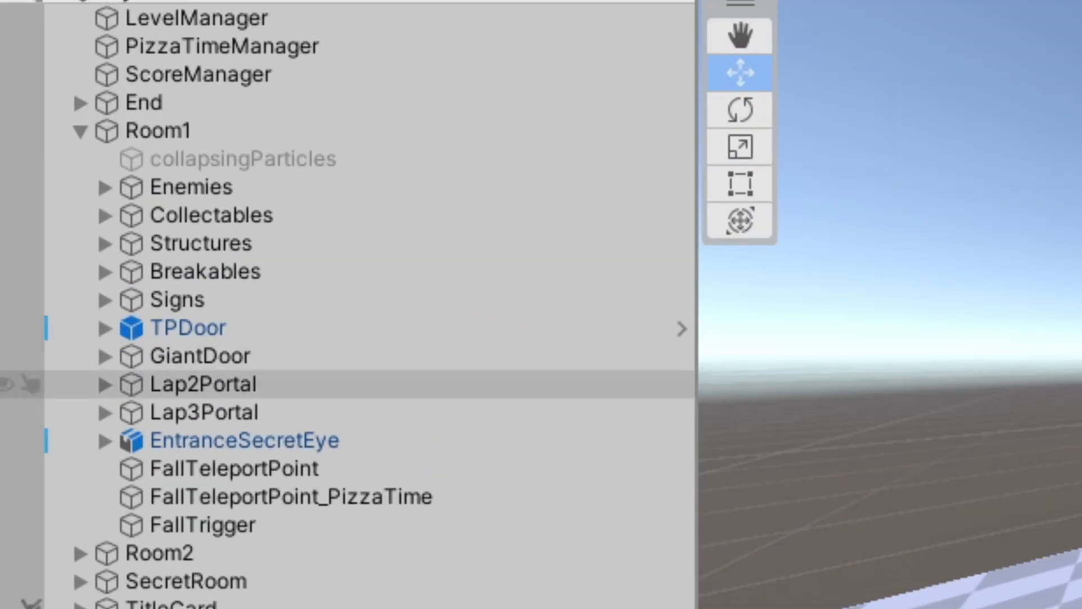
In Lap3Portal's On Teleport event, replace the Room2 entry with Room3 and set its function to GameObject.SetActive, ticked
click(69, 203)
right_drag(524, 192, 501, 217)
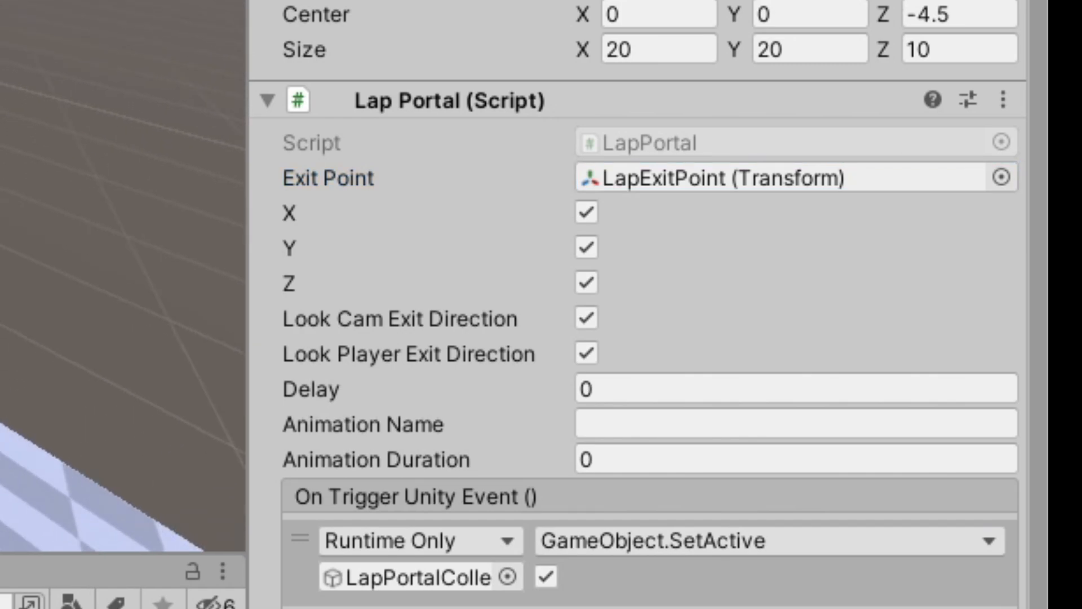
scroll(648, 338, down, 3)
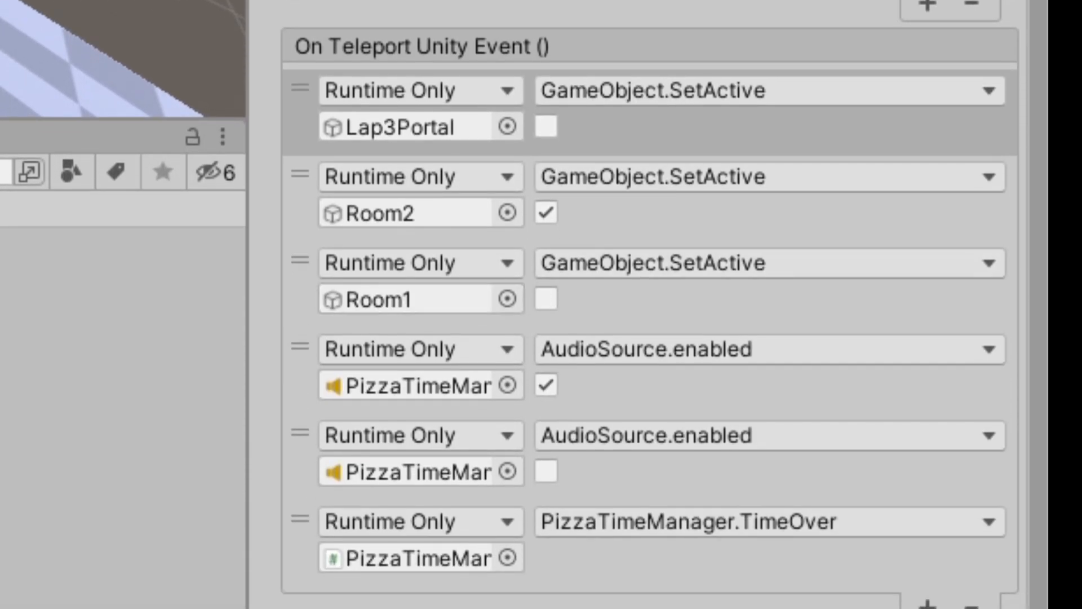
click(676, 217)
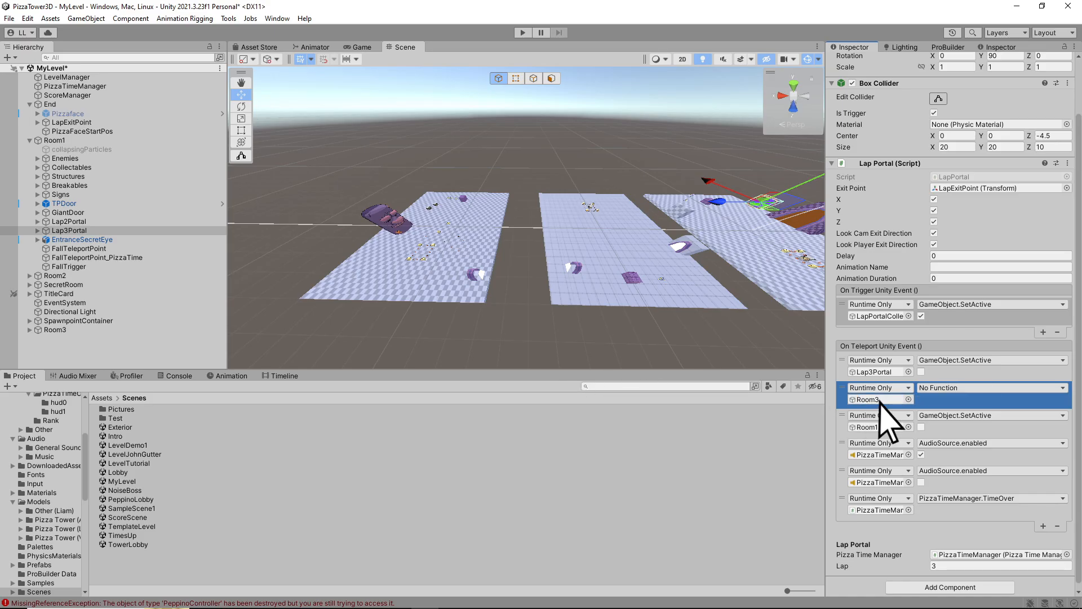
click(958, 388)
mouse_move(955, 416)
click(822, 503)
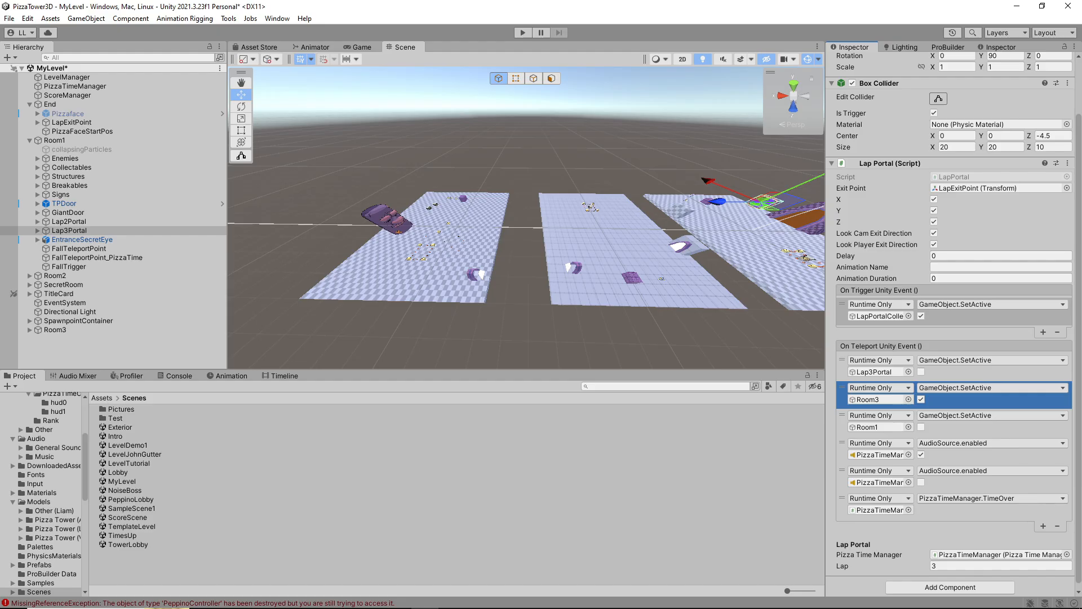
Save MyLevel and open the Lobby scene from the Scenes folder
middle_drag(558, 248, 515, 248)
scroll(526, 236, down, 3)
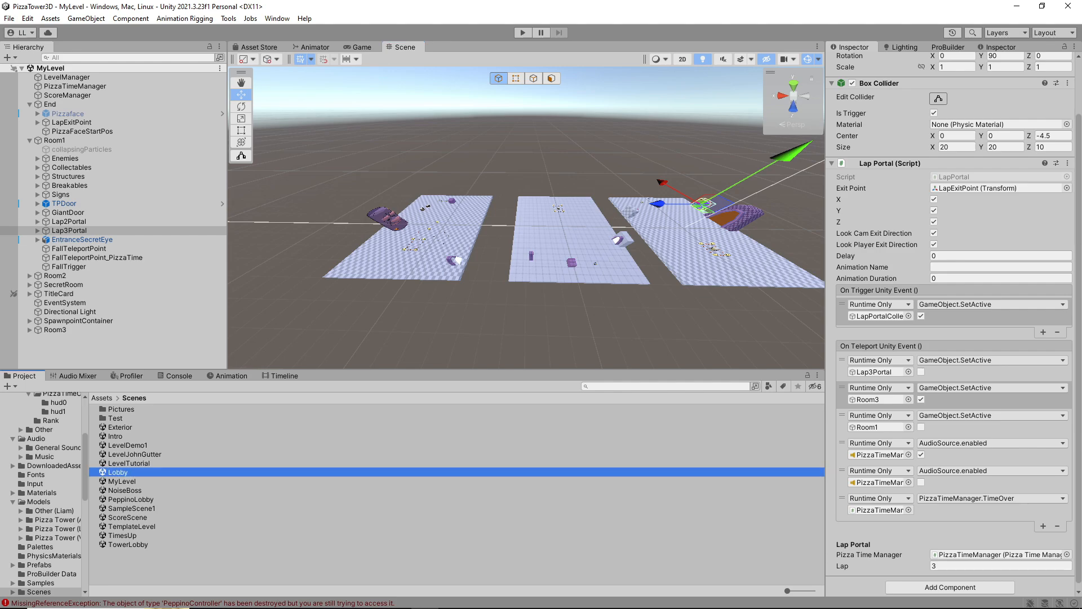
double_click(118, 472)
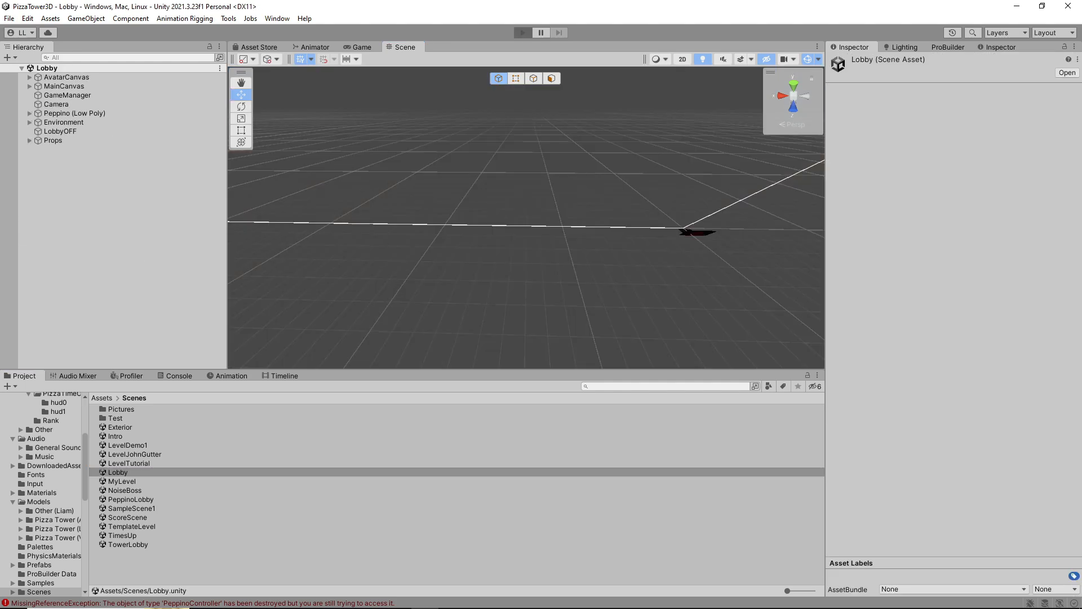
Start play mode from the Lobby scene, begin the game and enter MyLevel through the tower lobby
key(ctrl+p)
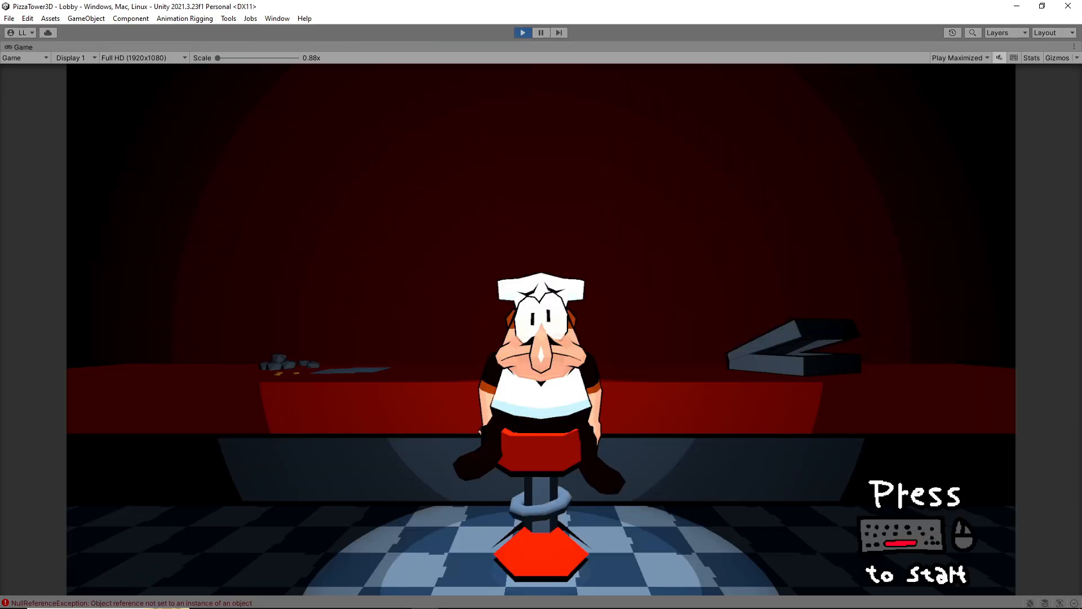
key(space)
key(d)
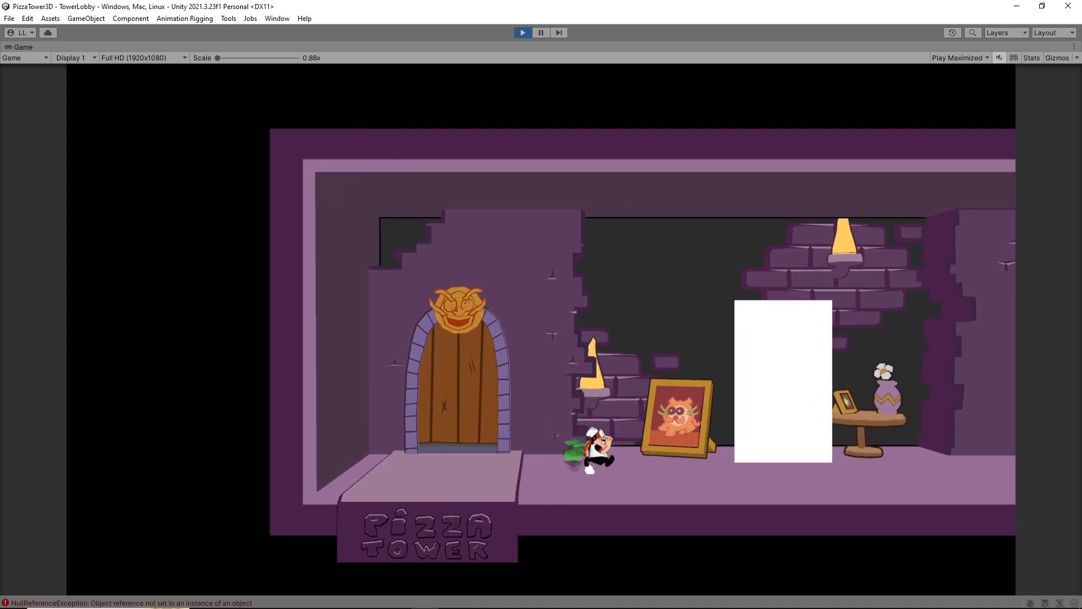
key(w)
key(w)
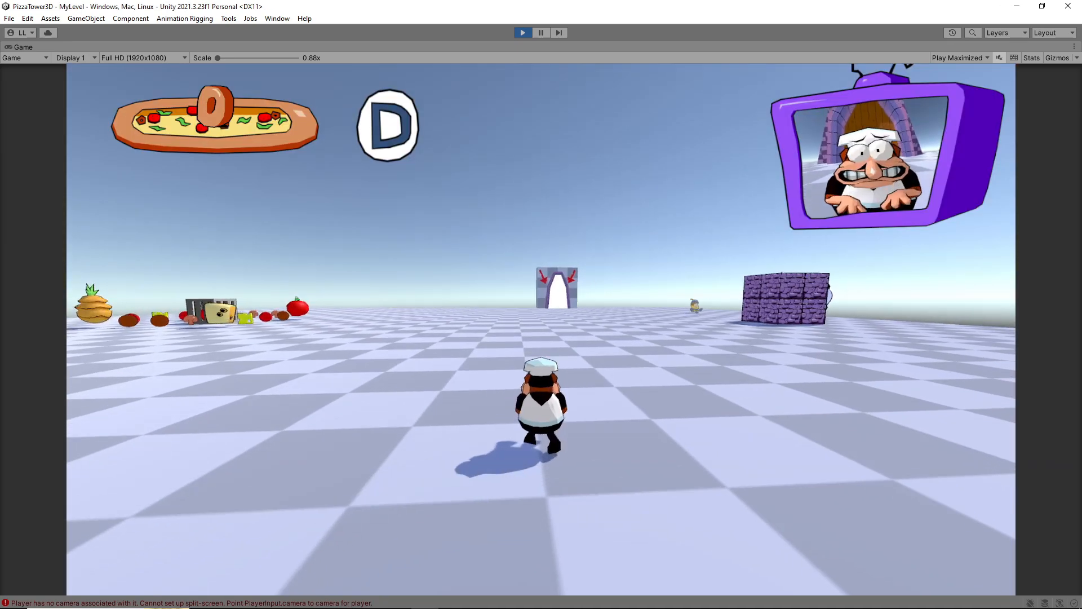
Playtest the first two rooms of MyLevel, collecting toppings and running through the doors to the room with the pillar
key(shift)
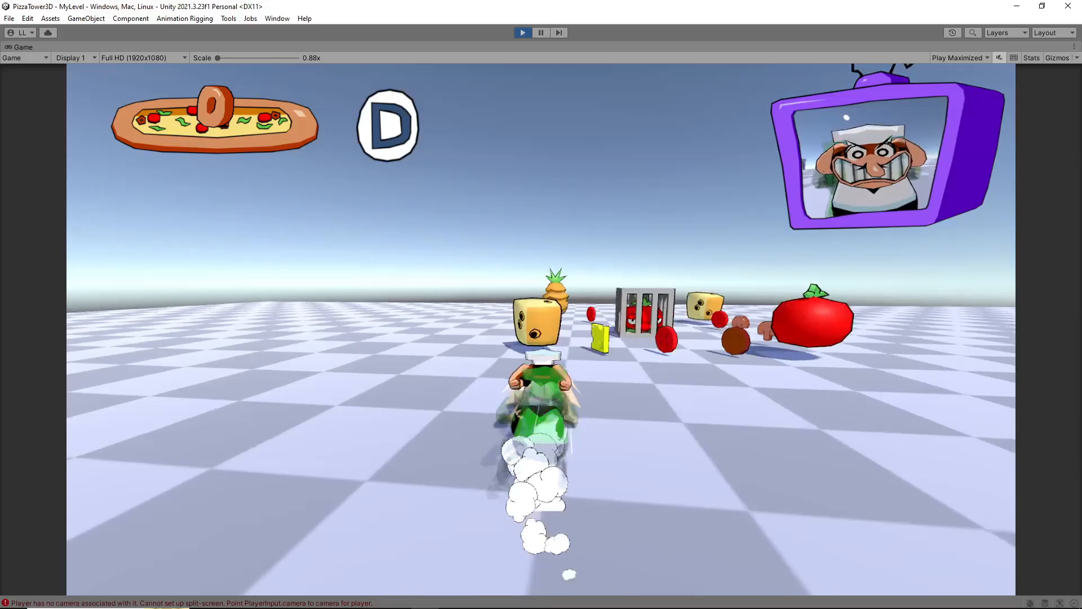
key(s)
key(w)
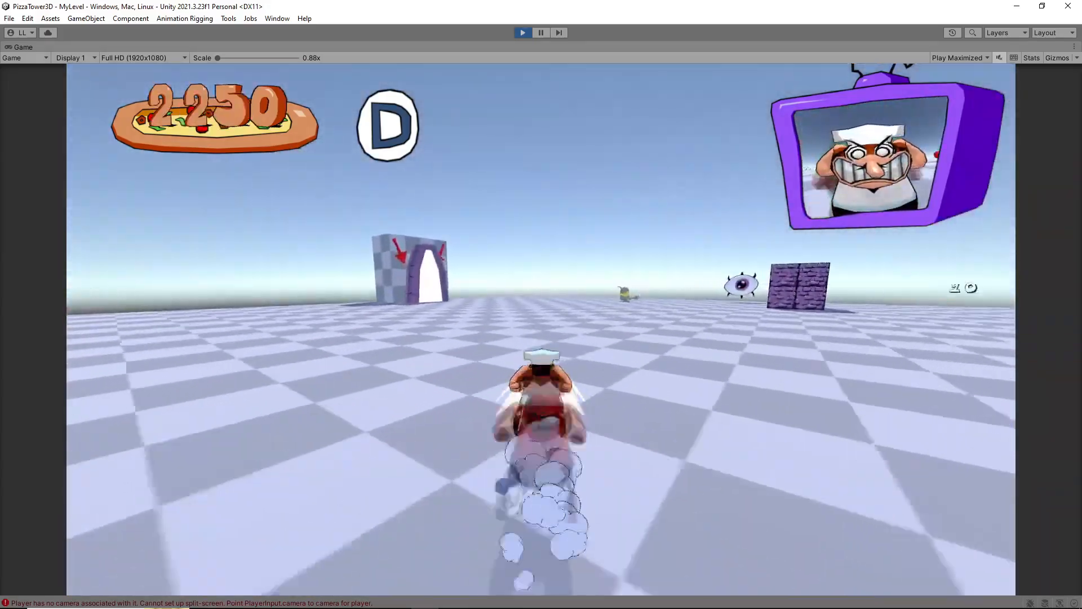
key(a)
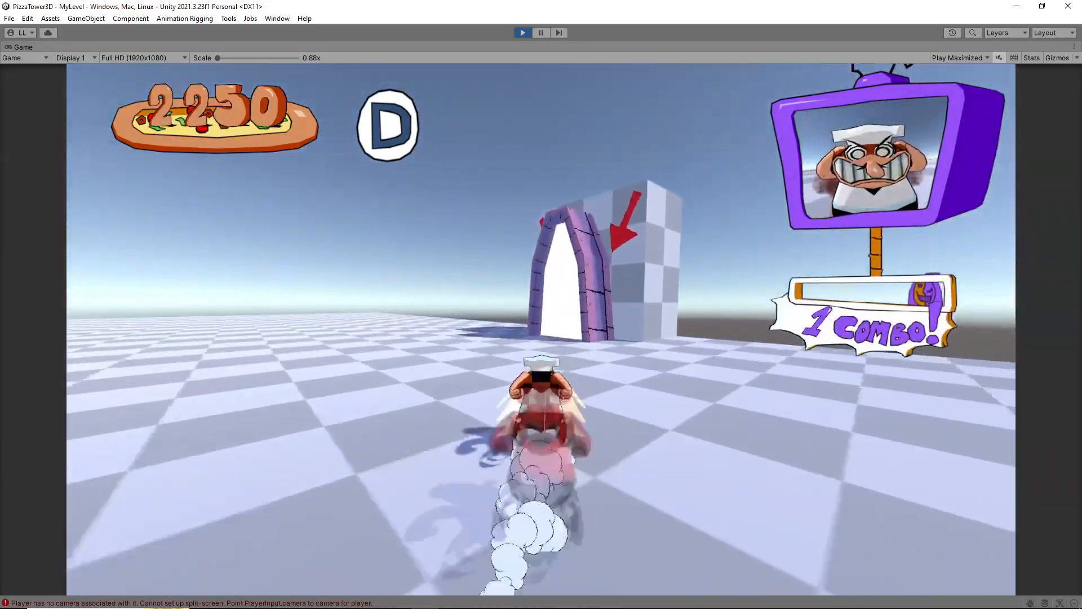
key(ctrl)
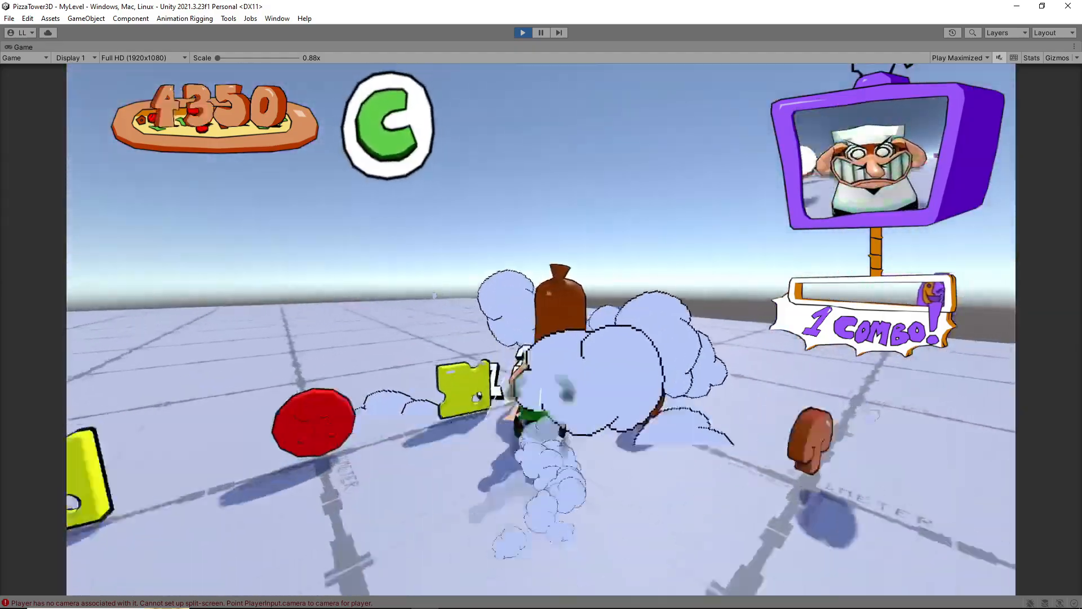
key(d)
key(a)
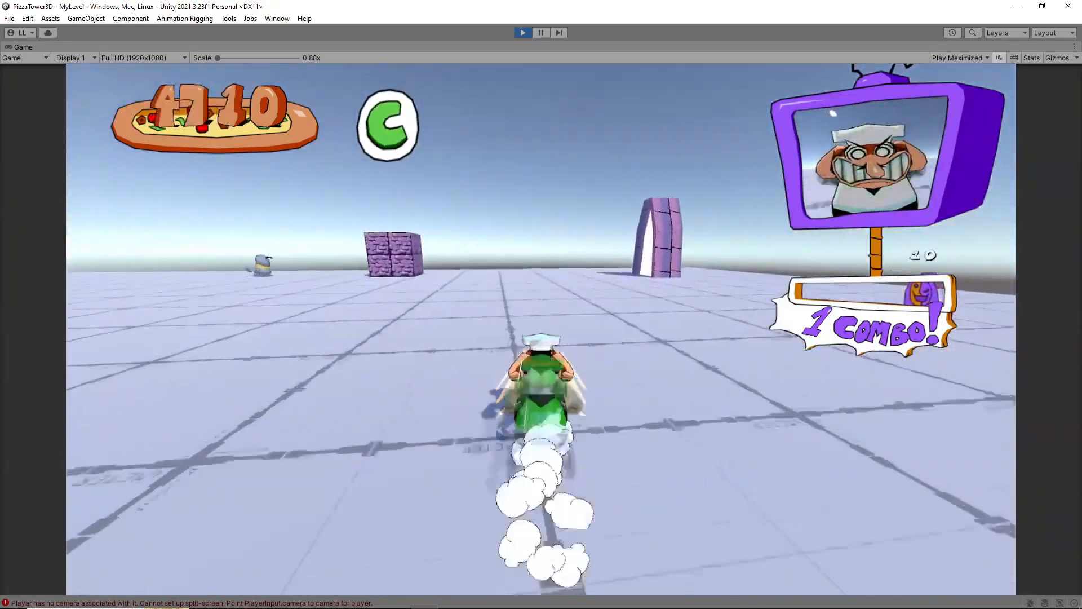
key(d)
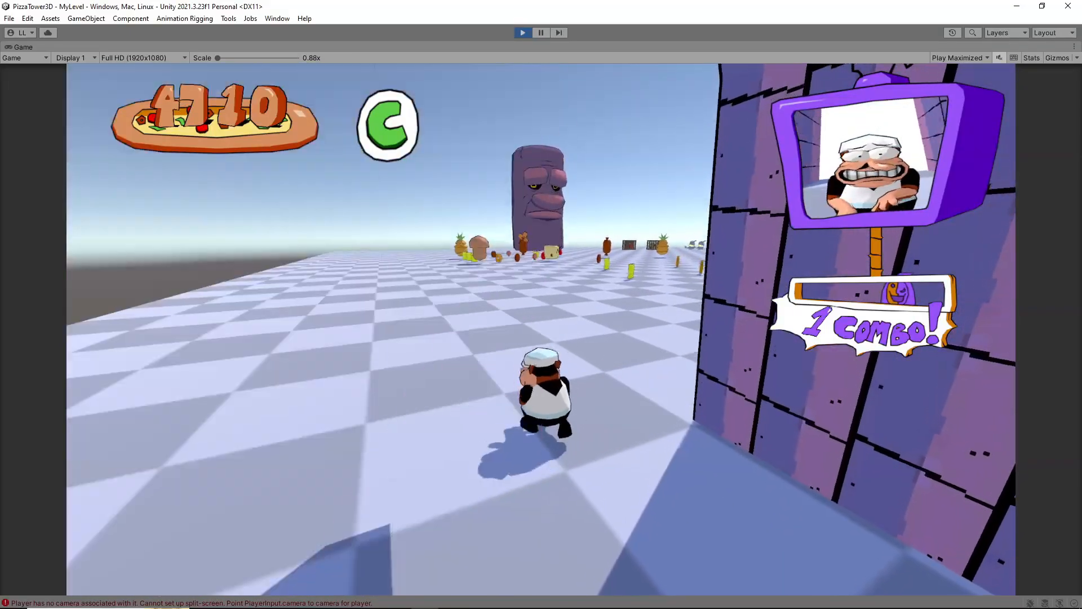
Collect toppings, attack the enemies in the pillar room and smash the pillar to trigger Pizza Time
key(shift)
key(ctrl)
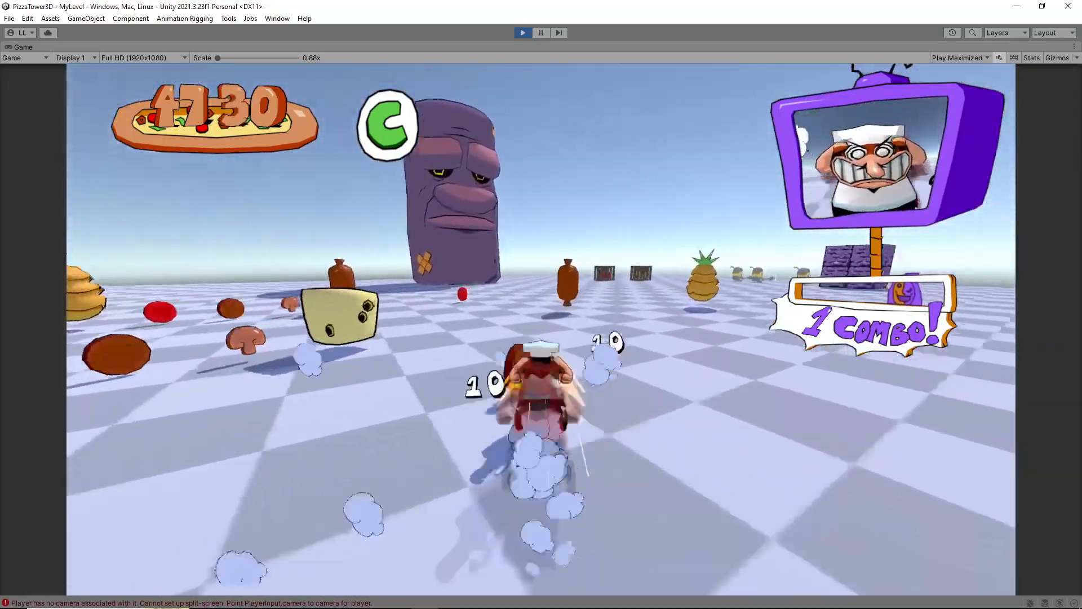
key(a)
key(d)
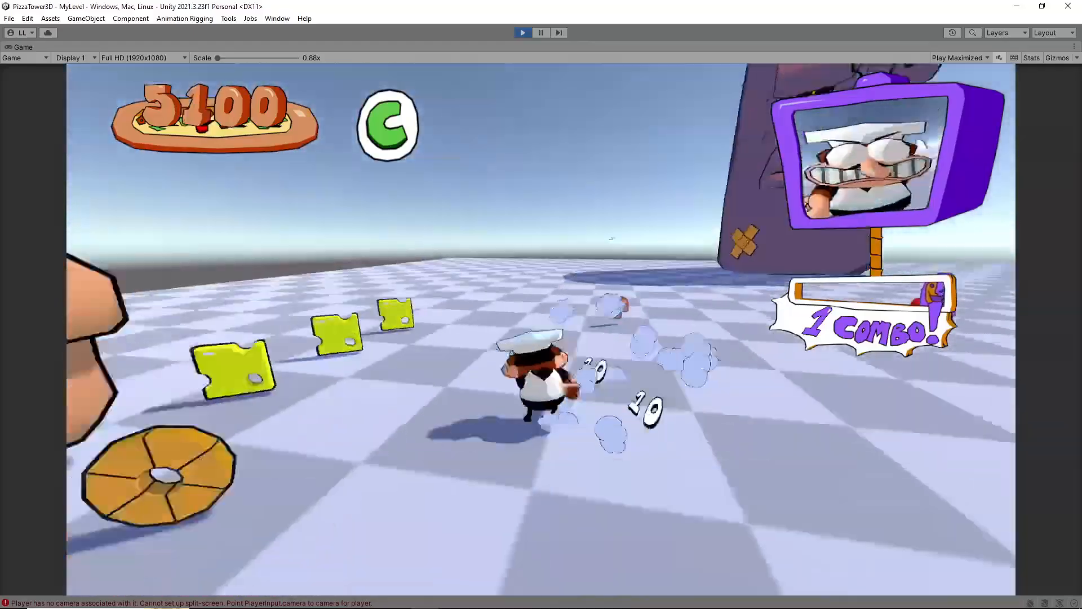
key(a)
key(d)
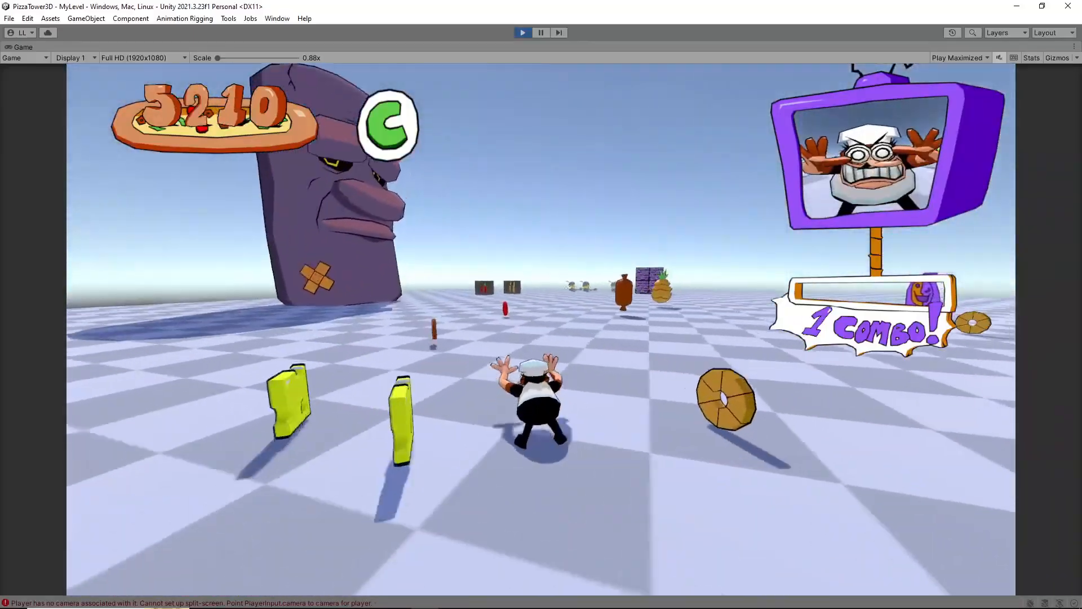
key(w)
key(shift)
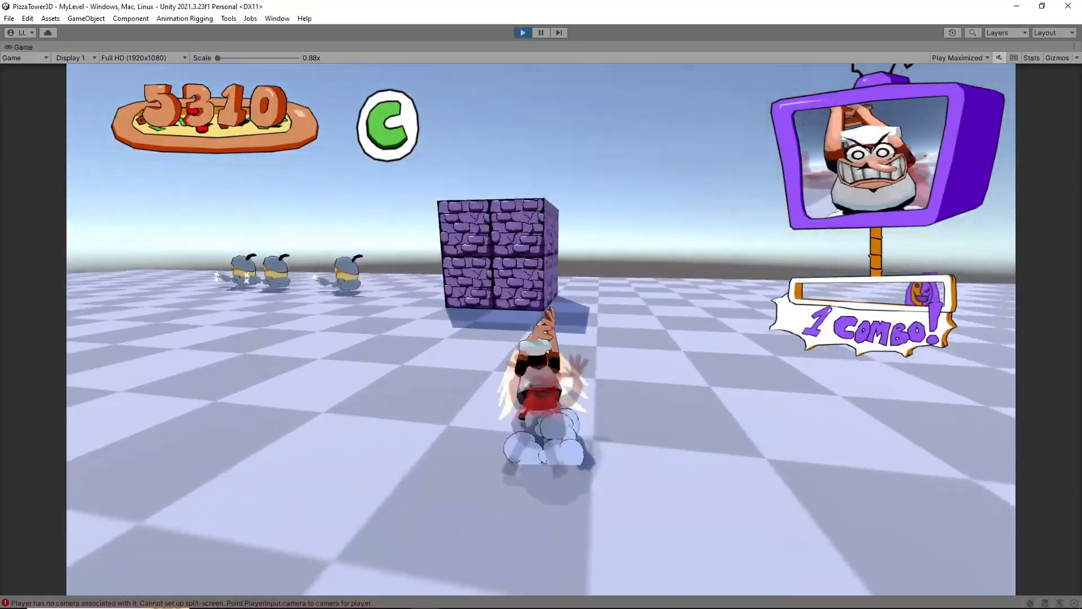
key(space)
key(c)
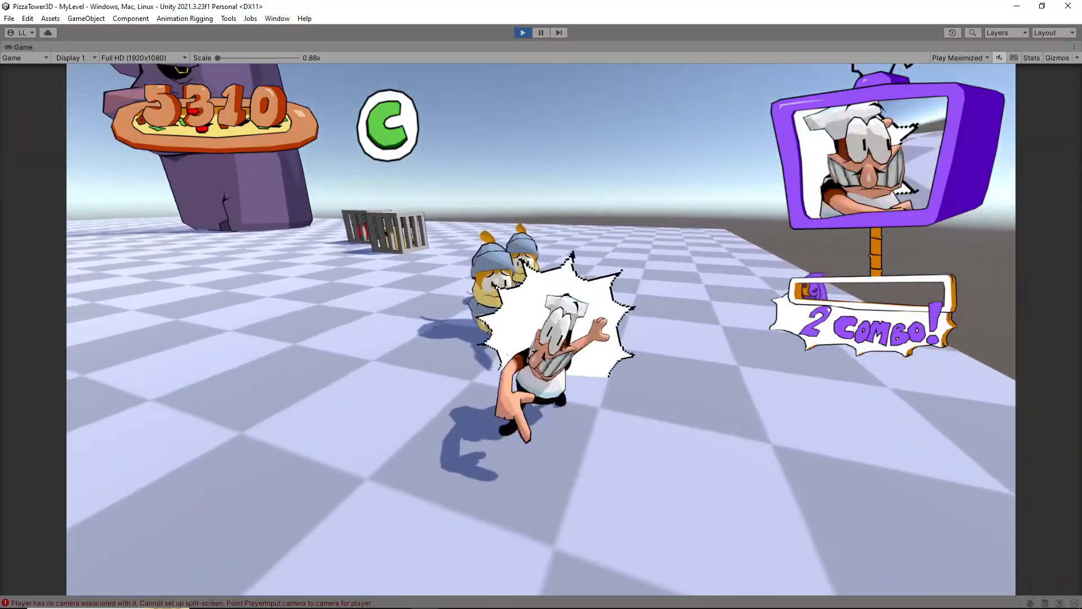
key(ctrl)
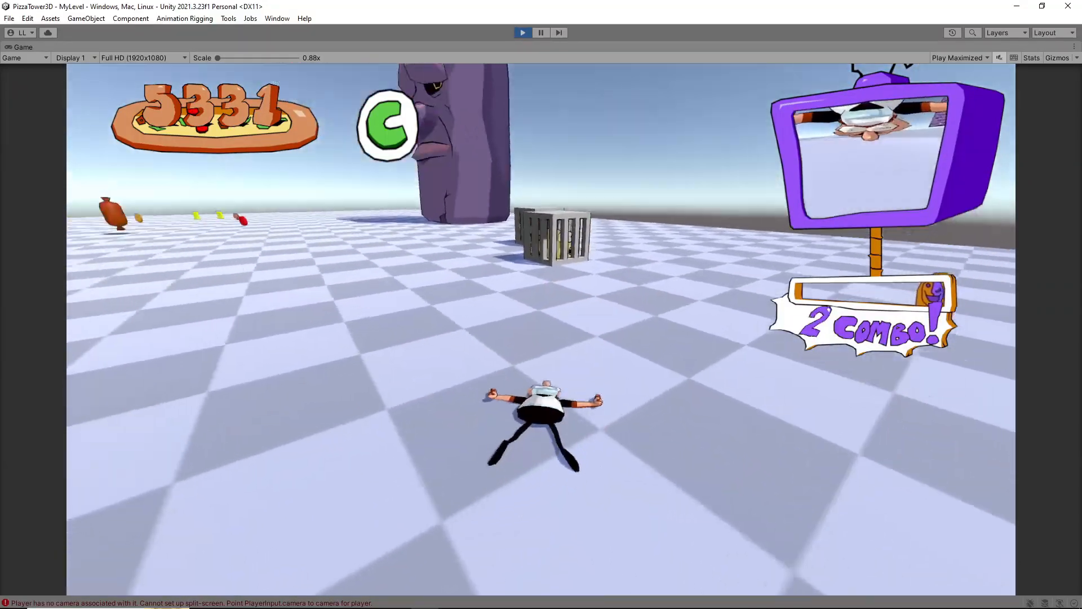
key(w)
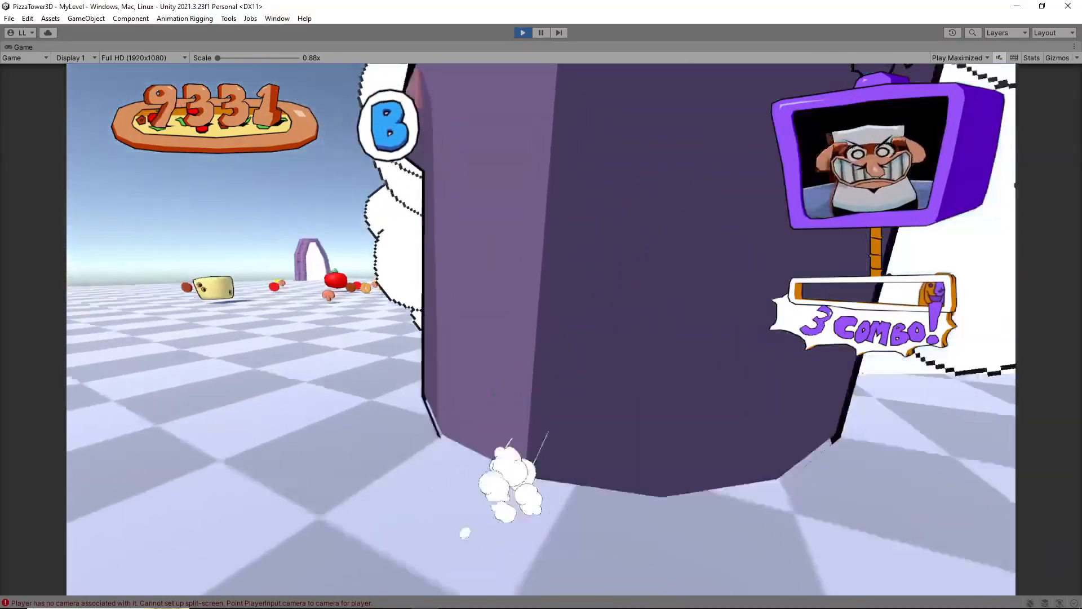
Playtest the Pizza Time escape back through the rooms to Room1 and enter the lap 2 portal
key(w)
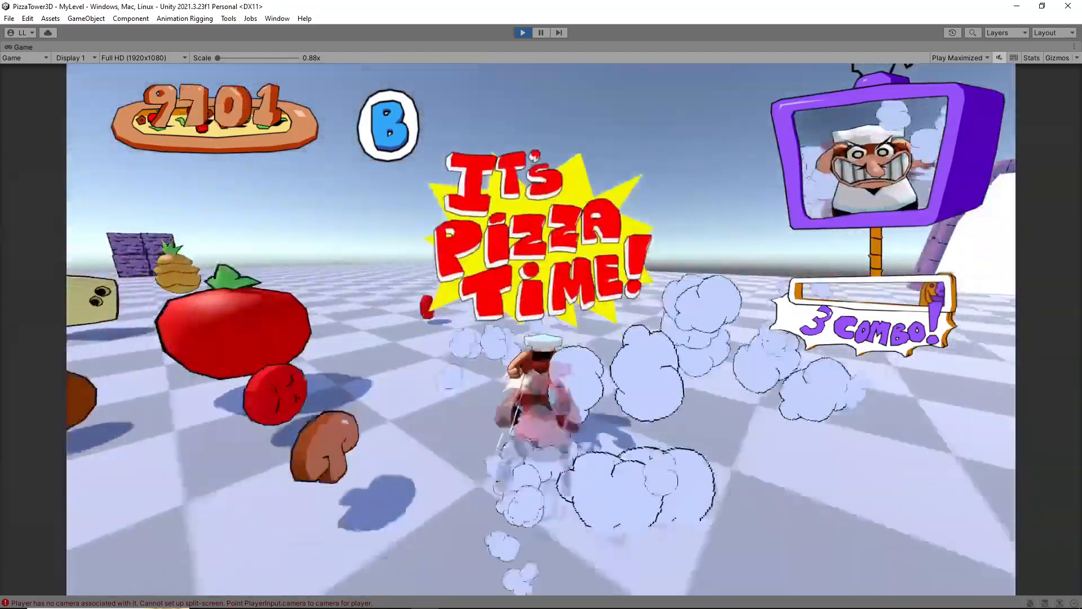
key(w)
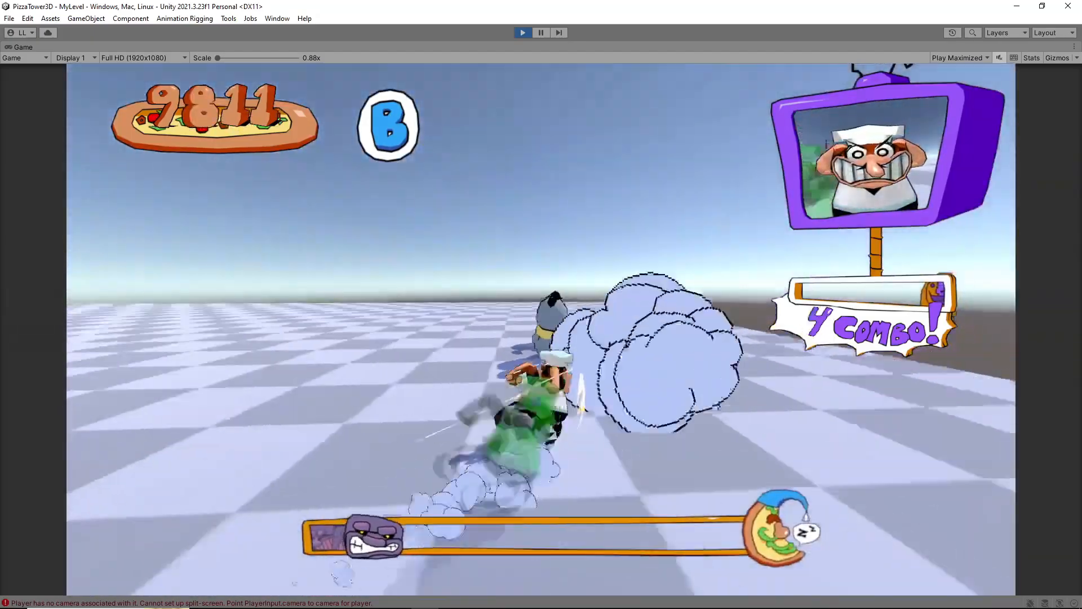
key(w)
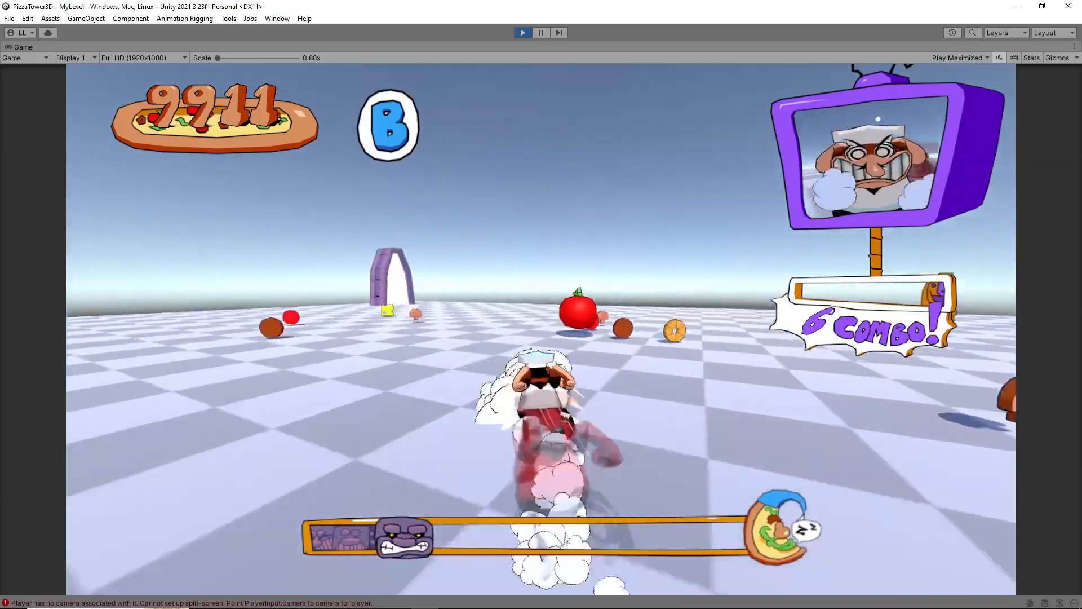
key(w)
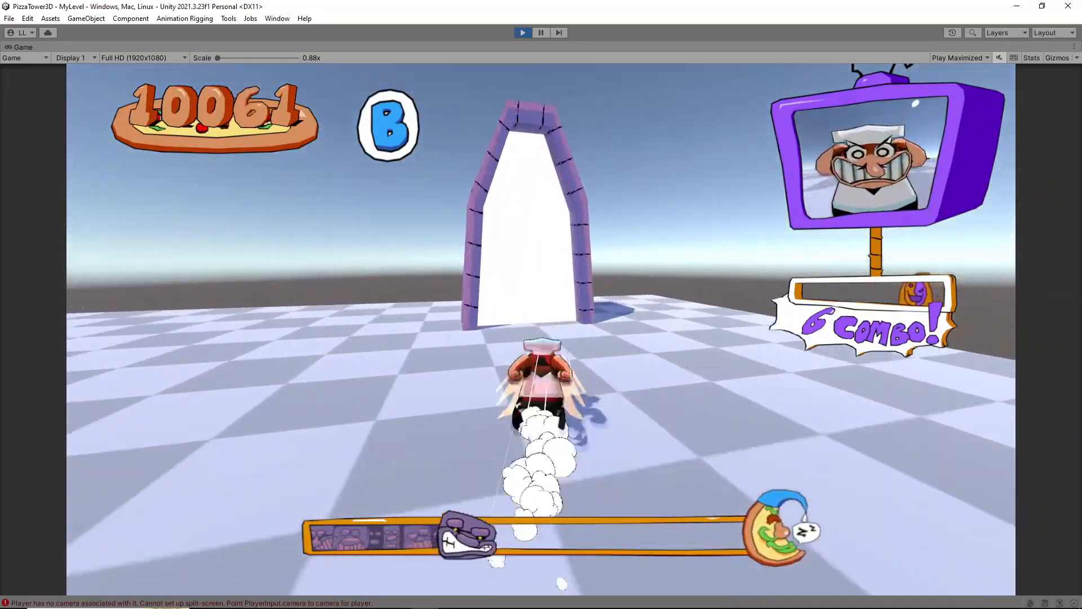
key(shift)
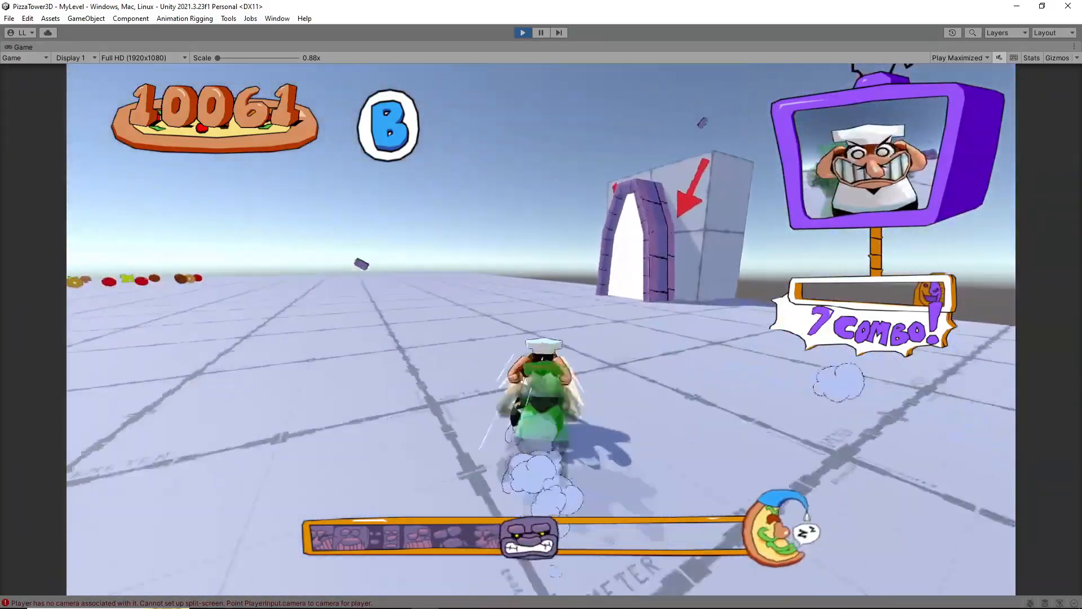
key(shift)
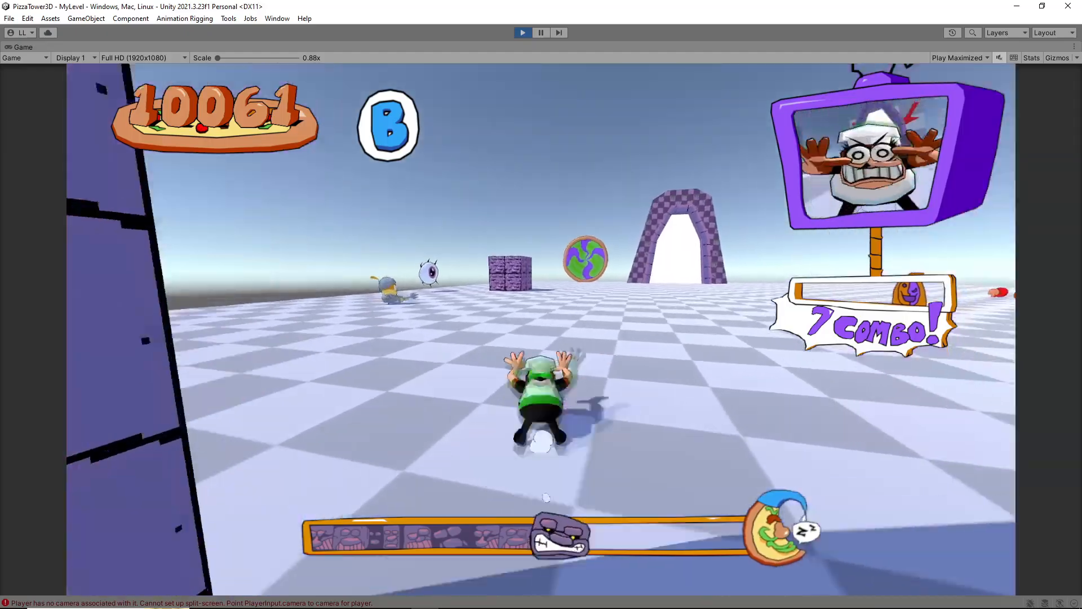
key(space)
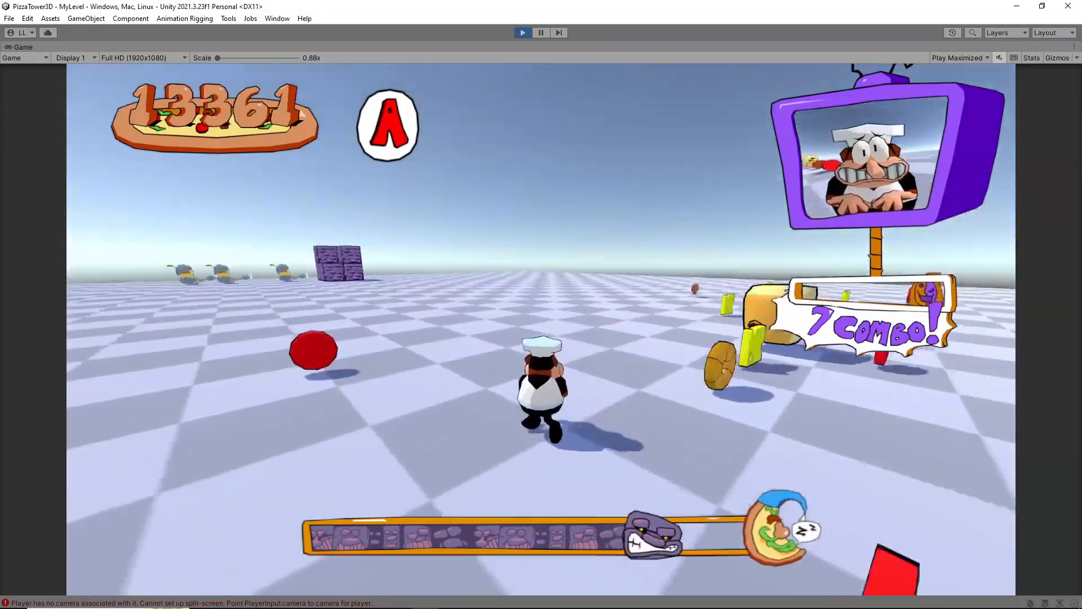
Start lap 2 from the lap exit point, attacking enemies and running across the room to its exit door
key(shift)
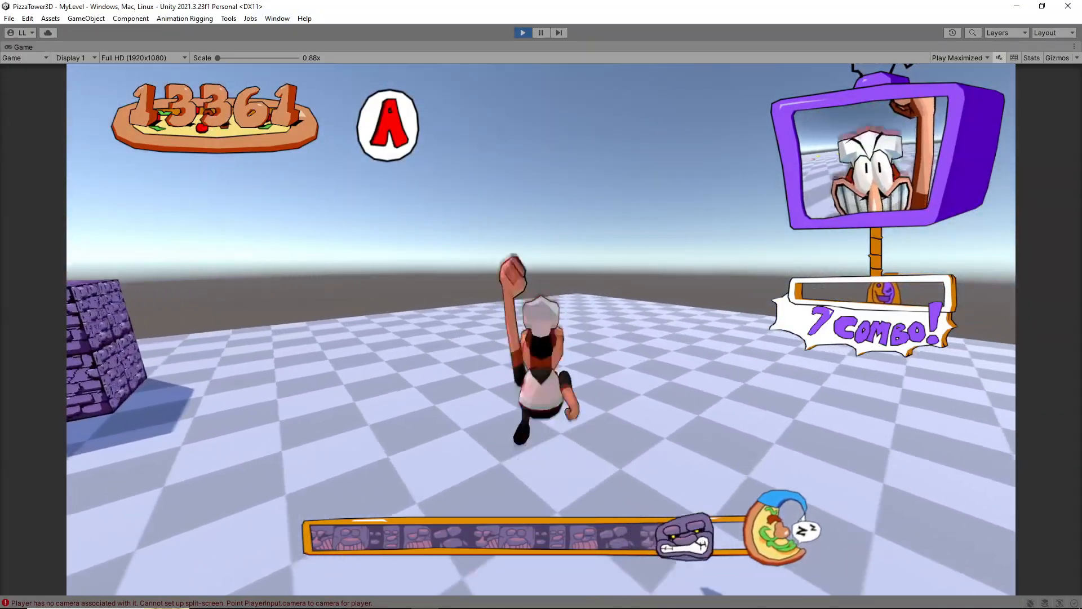
key(shift)
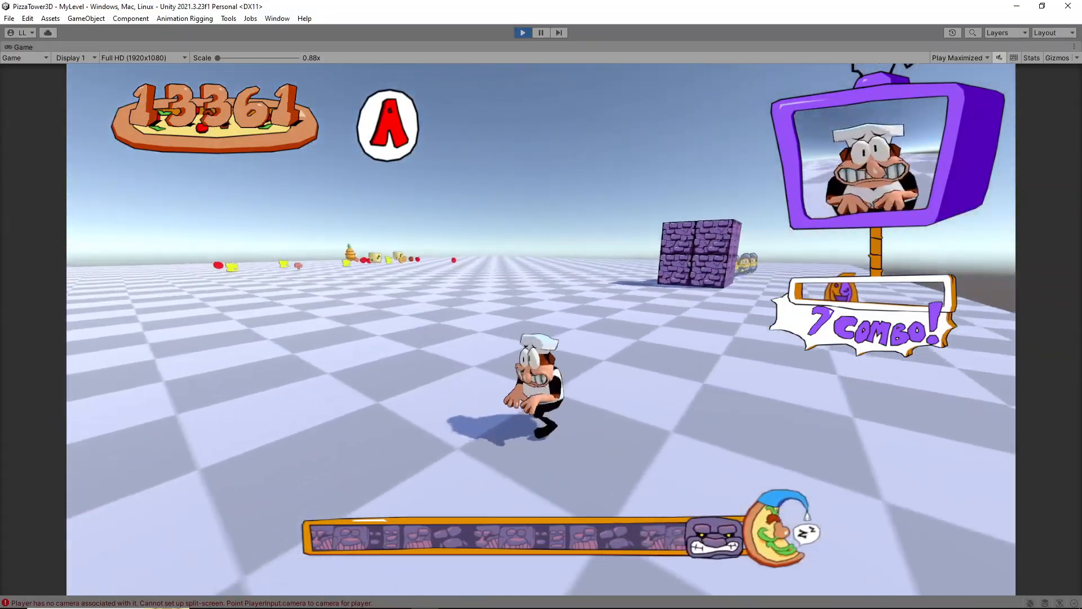
key(shift)
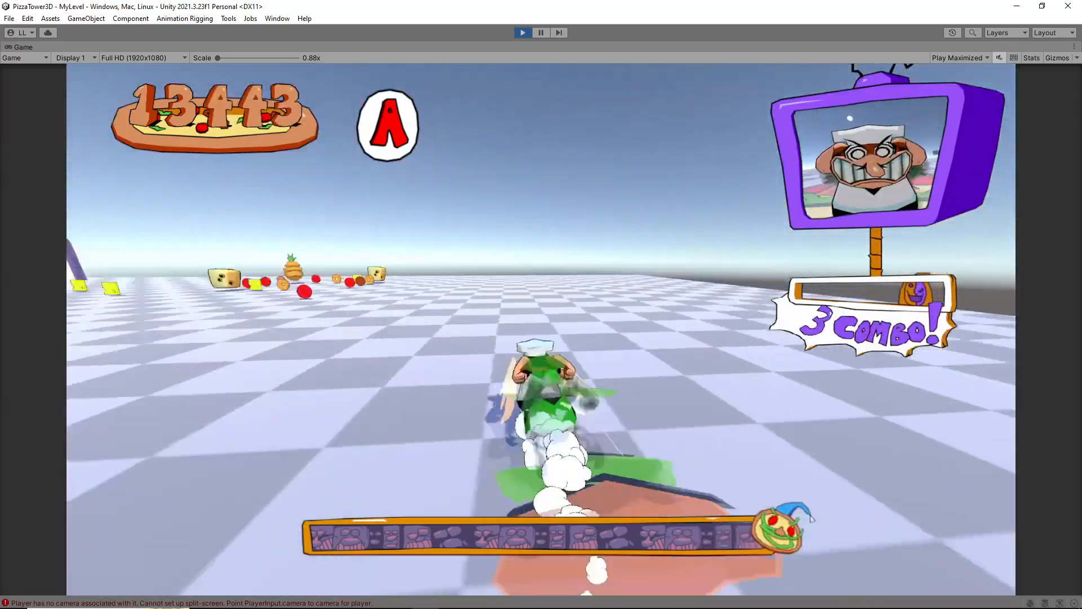
key(shift)
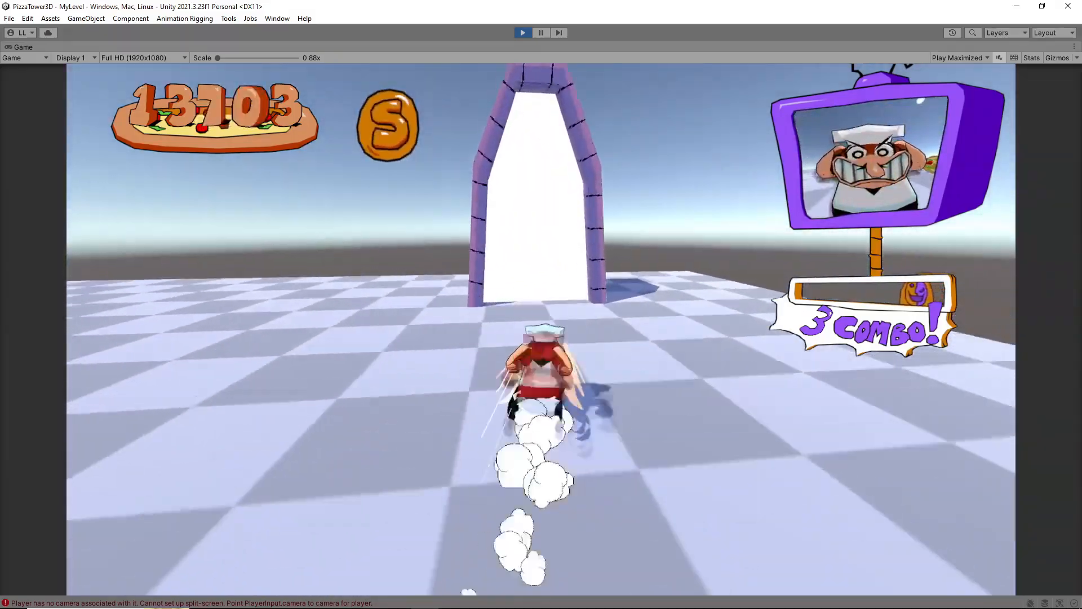
Run lap 2 back to the lap 3 portal in Room1 to test it, and stop play mode after reaching the score scene
key(shift)
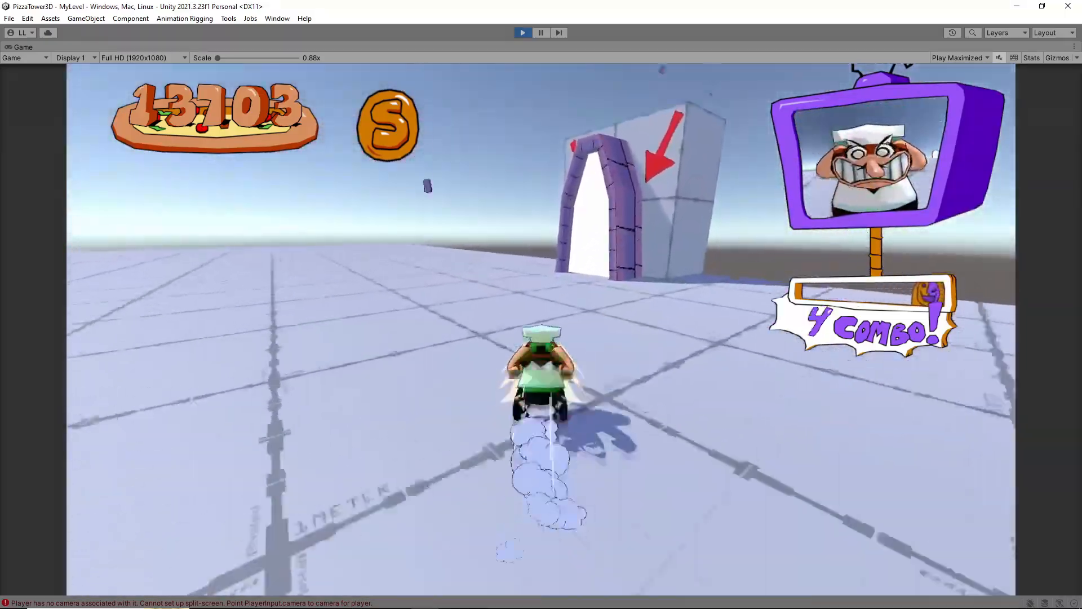
key(shift)
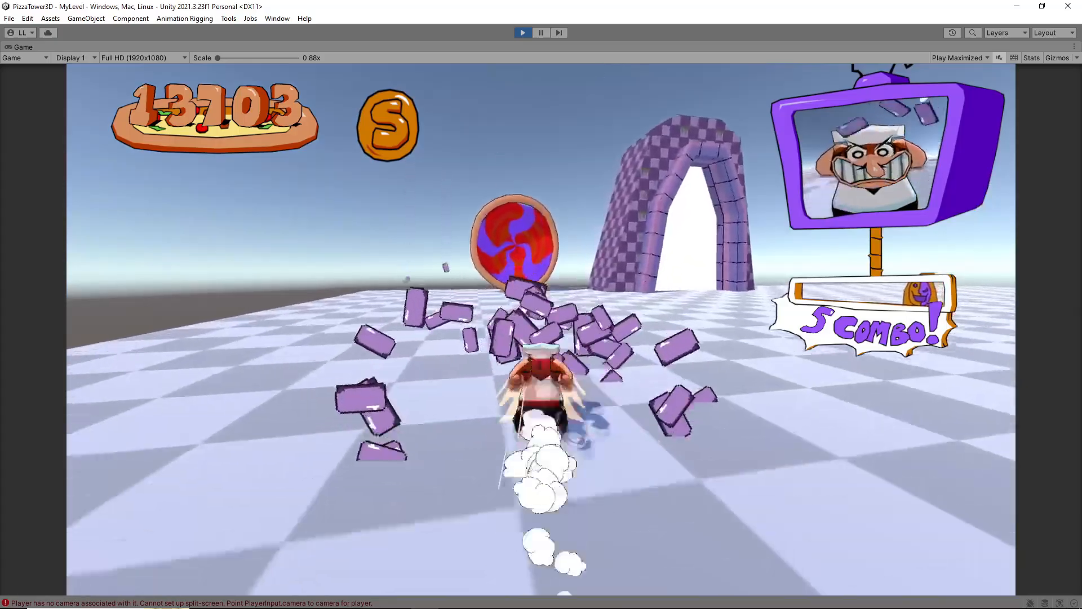
key(space)
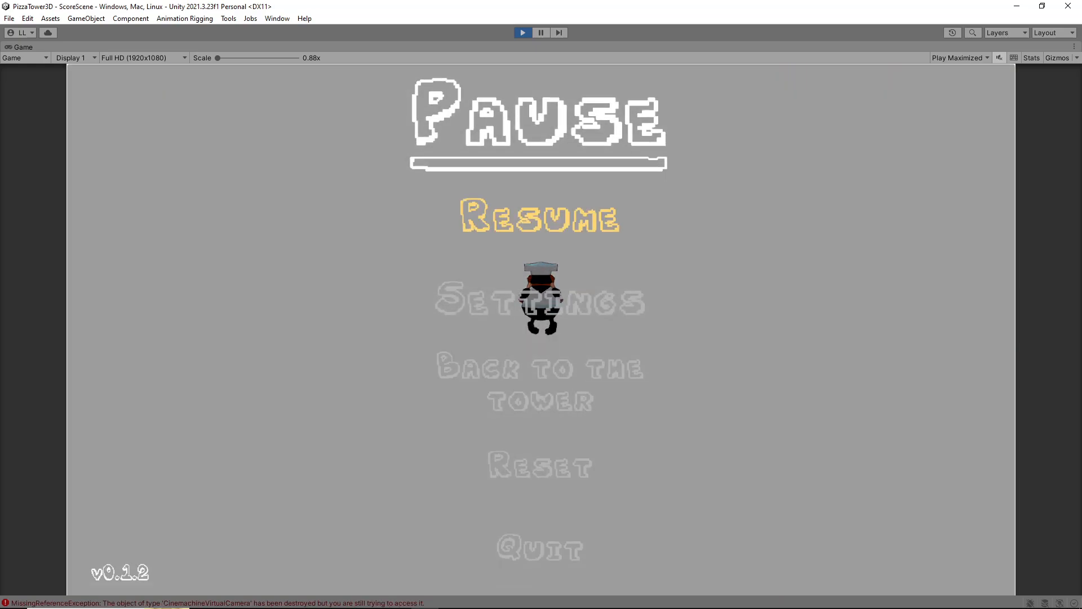
key(ctrl+p)
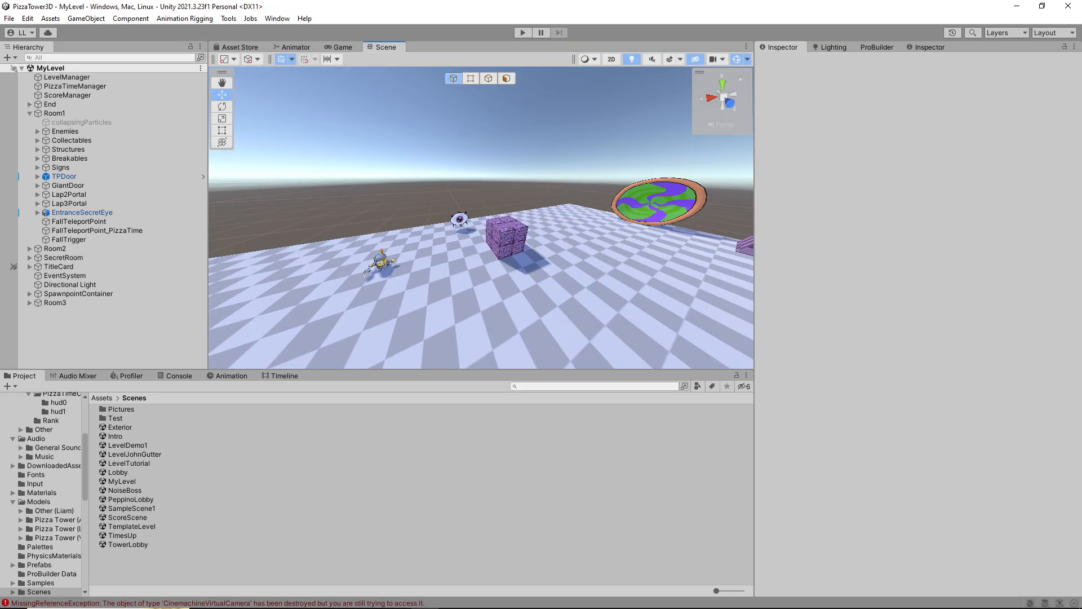
Select EntranceSecretEye in MyLevel's Room1 and examine its Secret Portal exit point, trigger event and music settings
key(w)
right_drag(479, 220, 447, 248)
key(s)
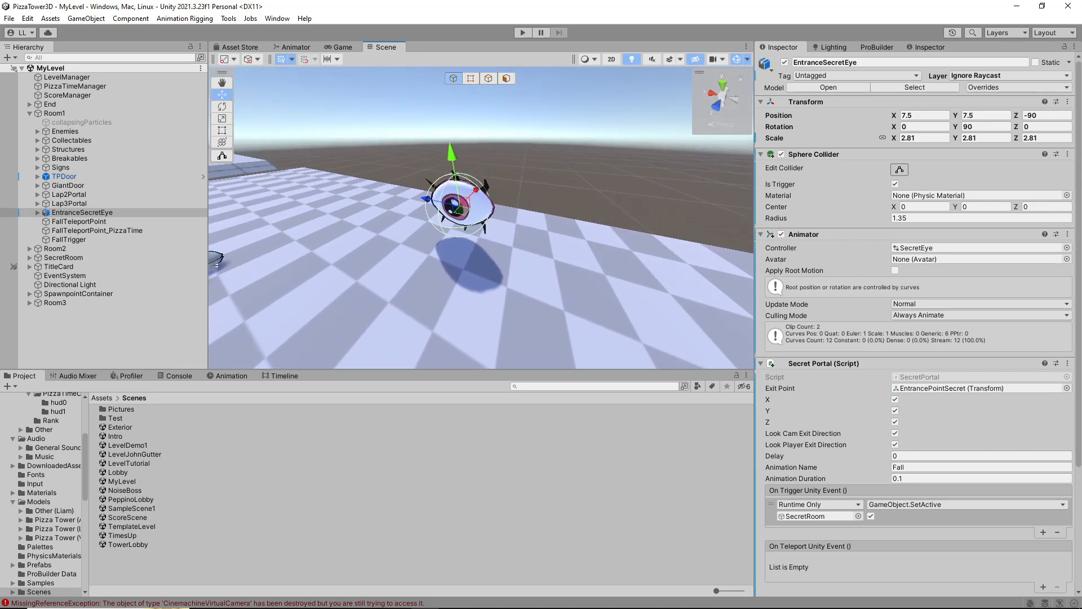
key(w)
right_drag(448, 242, 248, 190)
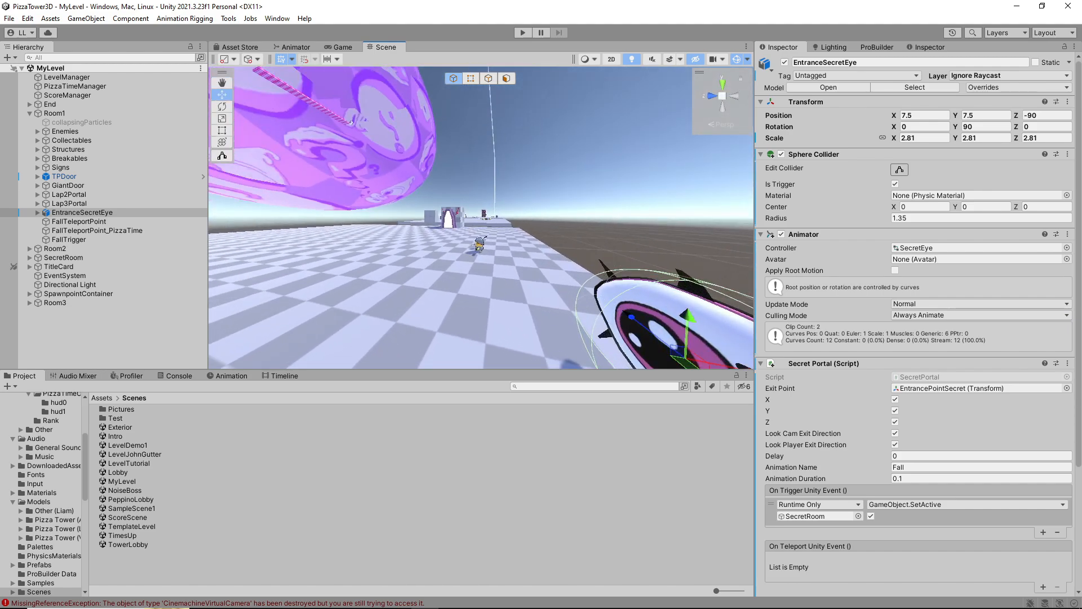
scroll(918, 324, down, 5)
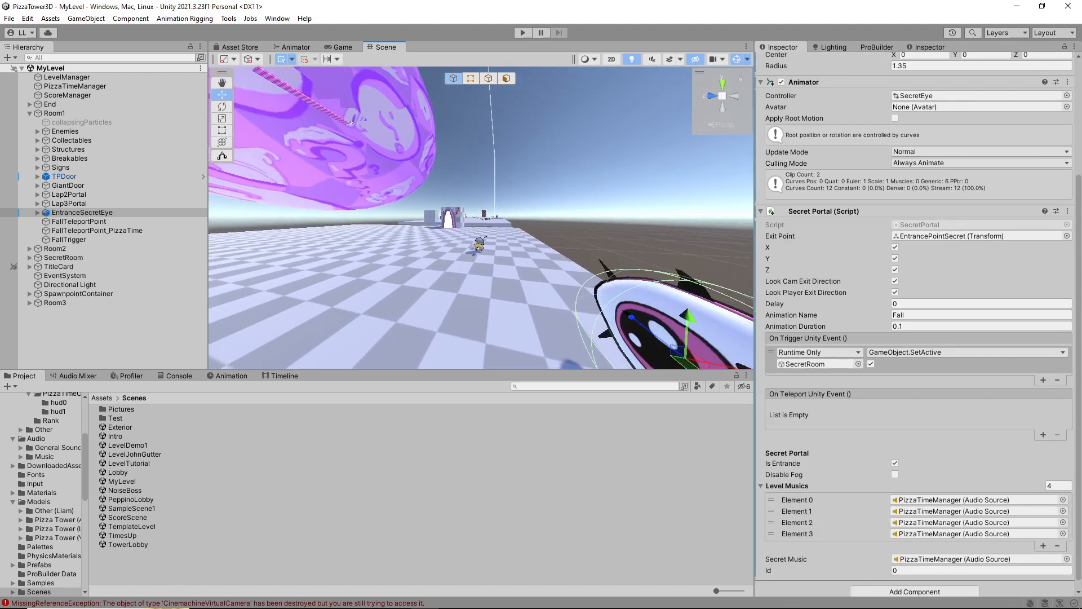
key(w)
right_drag(485, 225, 580, 254)
key(s)
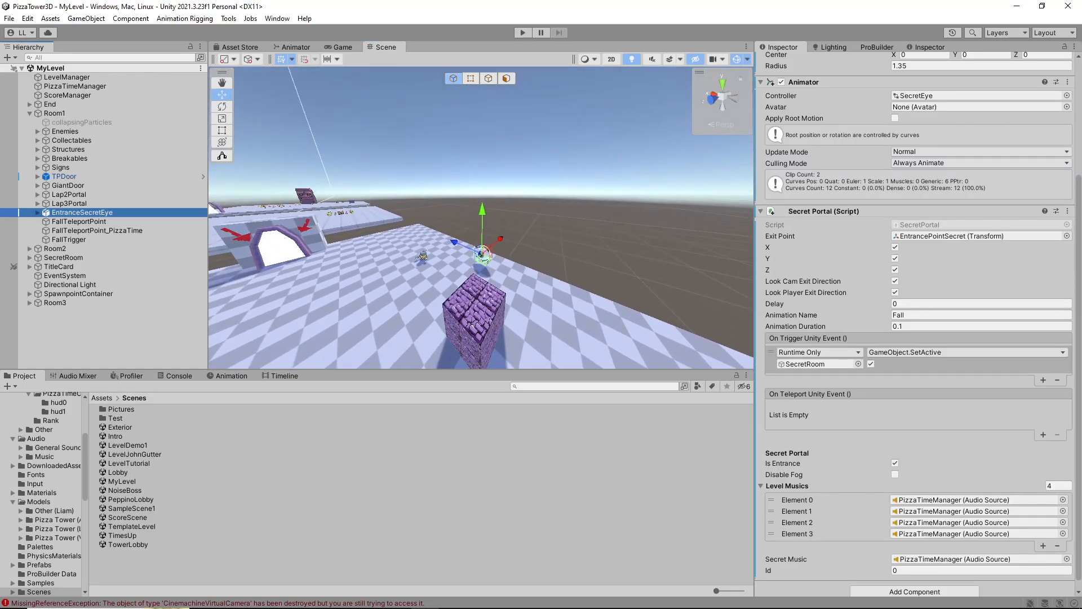
Duplicate Room1's EntranceSecretEye and move the copy into Room2
key(s)
right_drag(482, 217, 471, 251)
key(w)
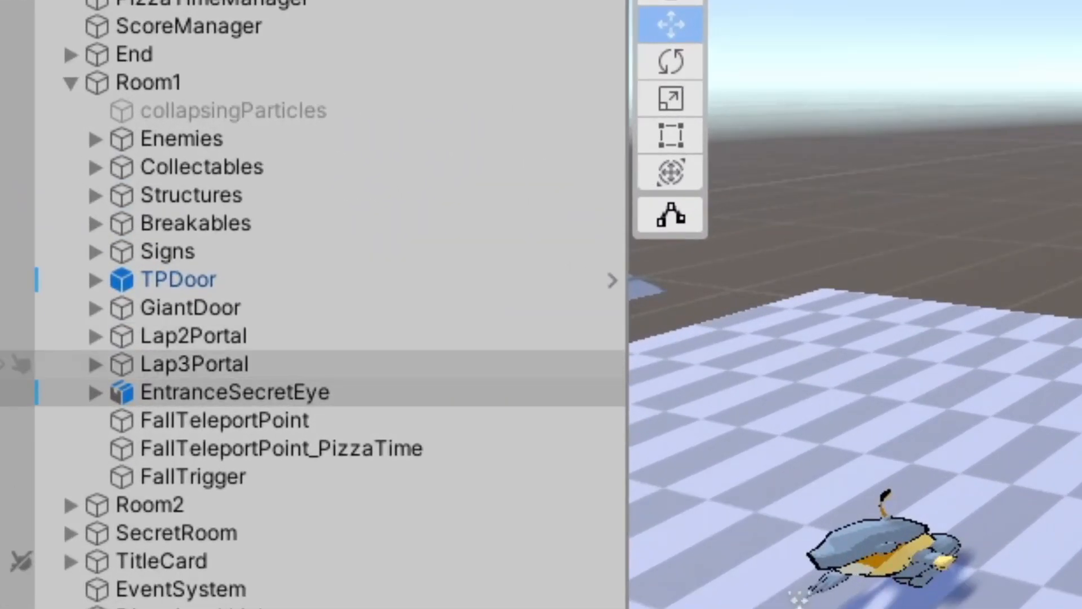
click(236, 392)
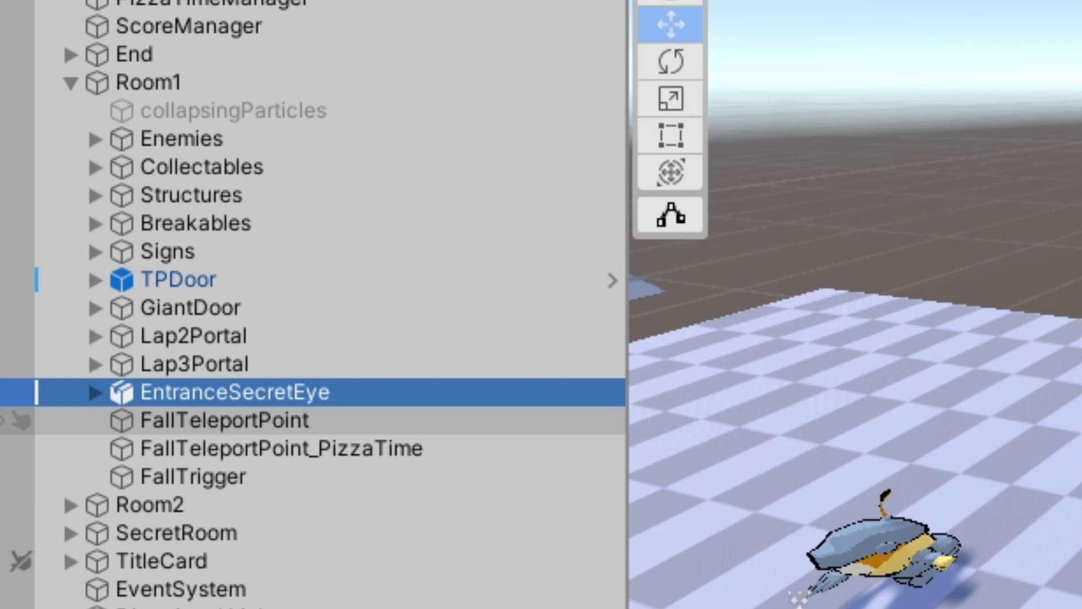
key(ctrl+d)
drag(183, 519, 184, 531)
right_drag(704, 316, 693, 349)
key(s)
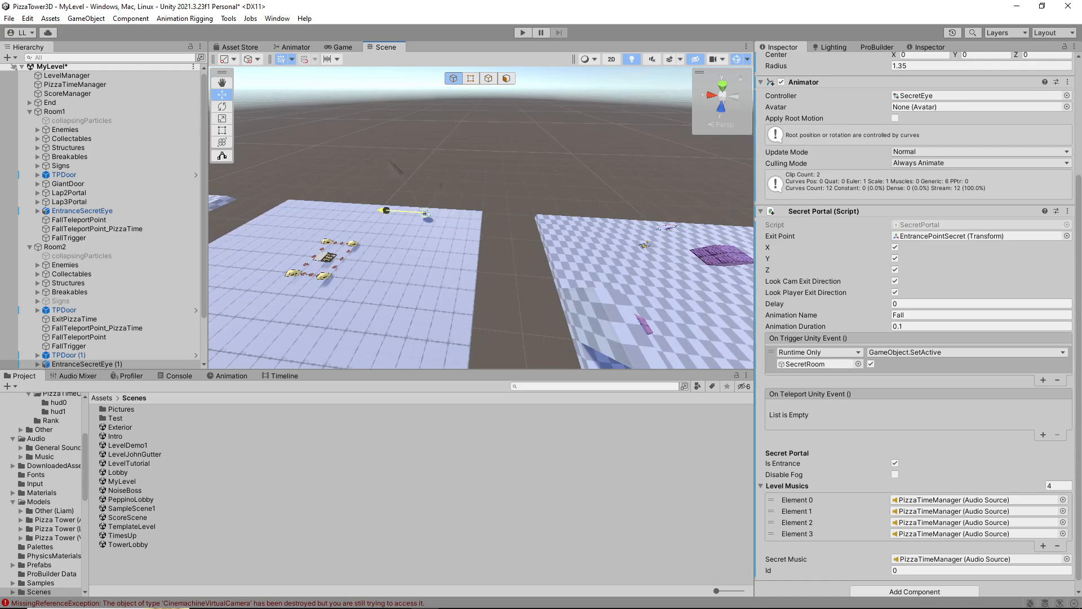
drag(384, 210, 350, 208)
right_drag(350, 209, 231, 155)
key(w)
key(s)
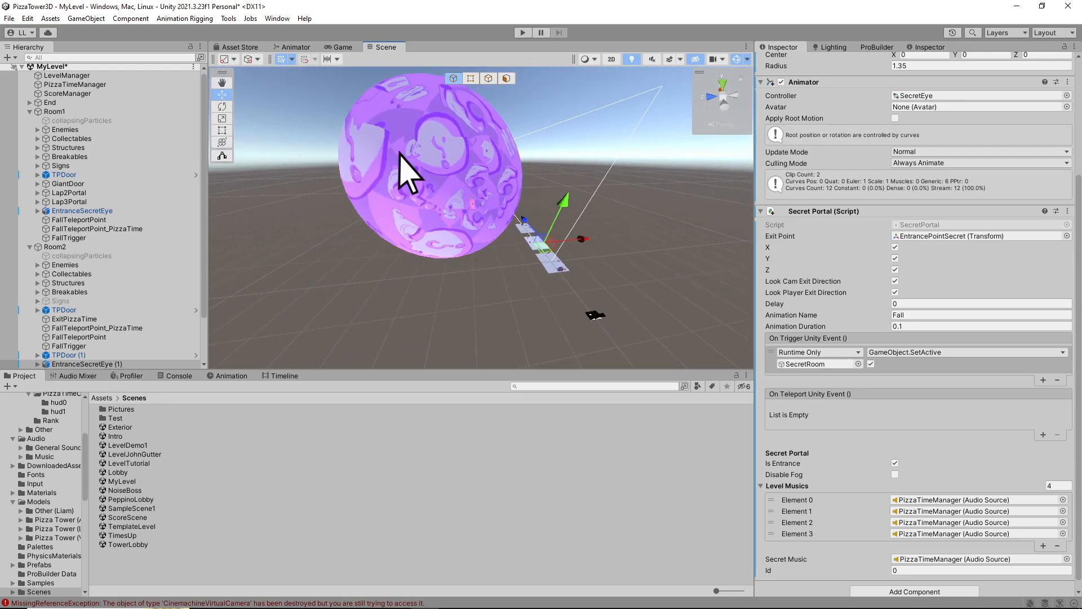
Duplicate SecretRoom and move the copy away from the original along Z to -975
click(401, 155)
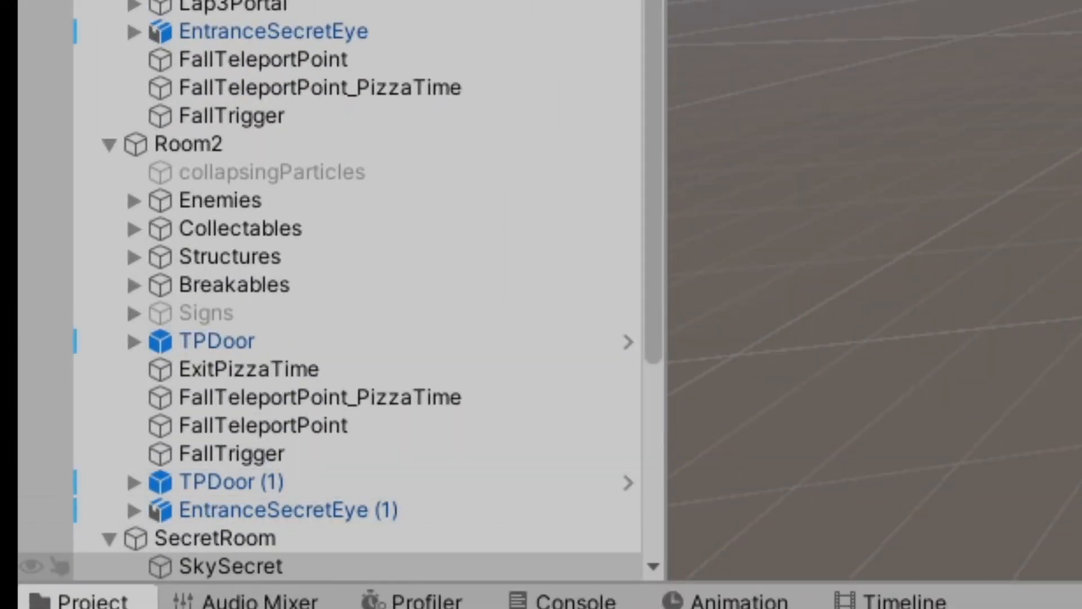
click(68, 364)
click(62, 355)
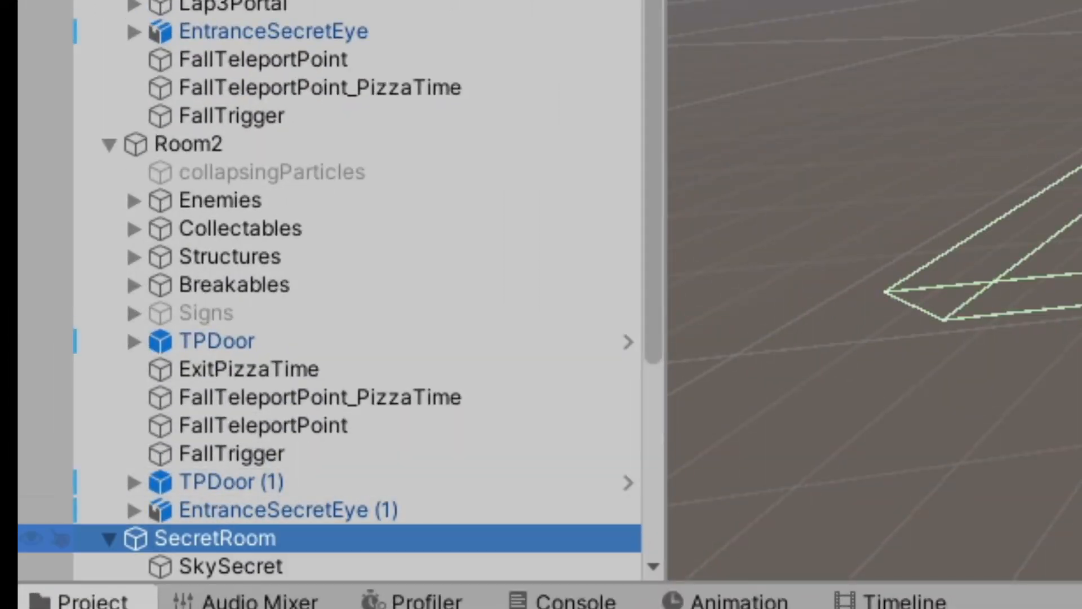
scroll(56, 479, down, 5)
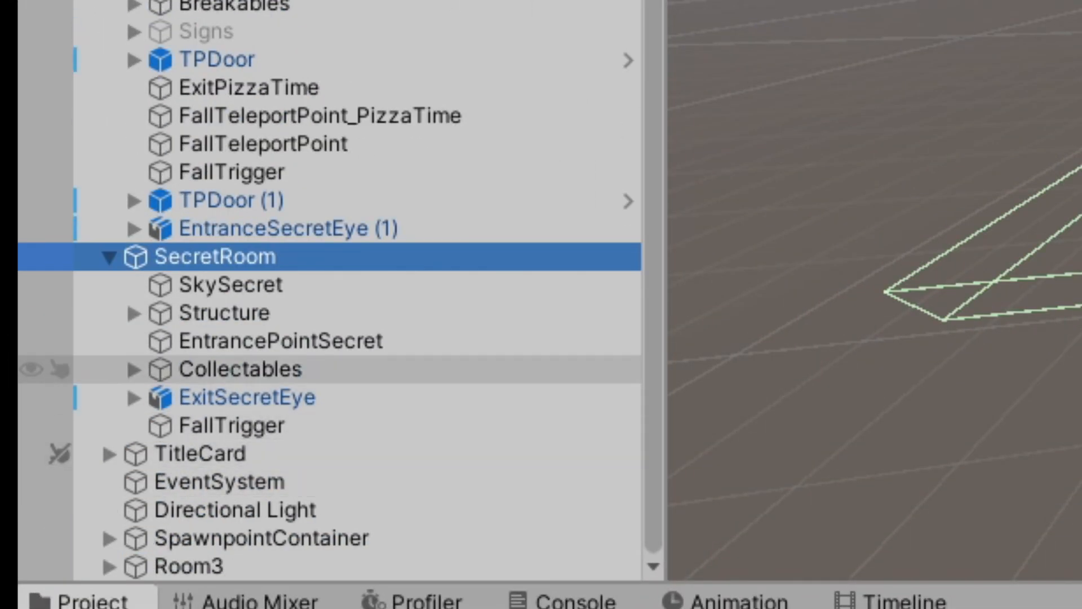
click(109, 257)
click(109, 426)
click(109, 427)
right_drag(902, 282, 936, 296)
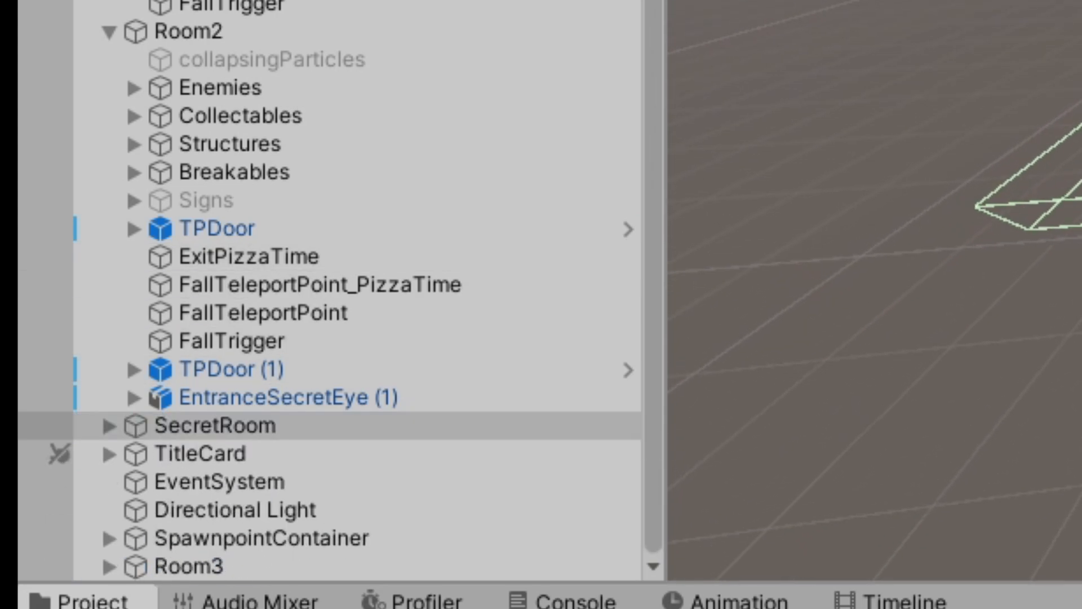
key(ctrl+d)
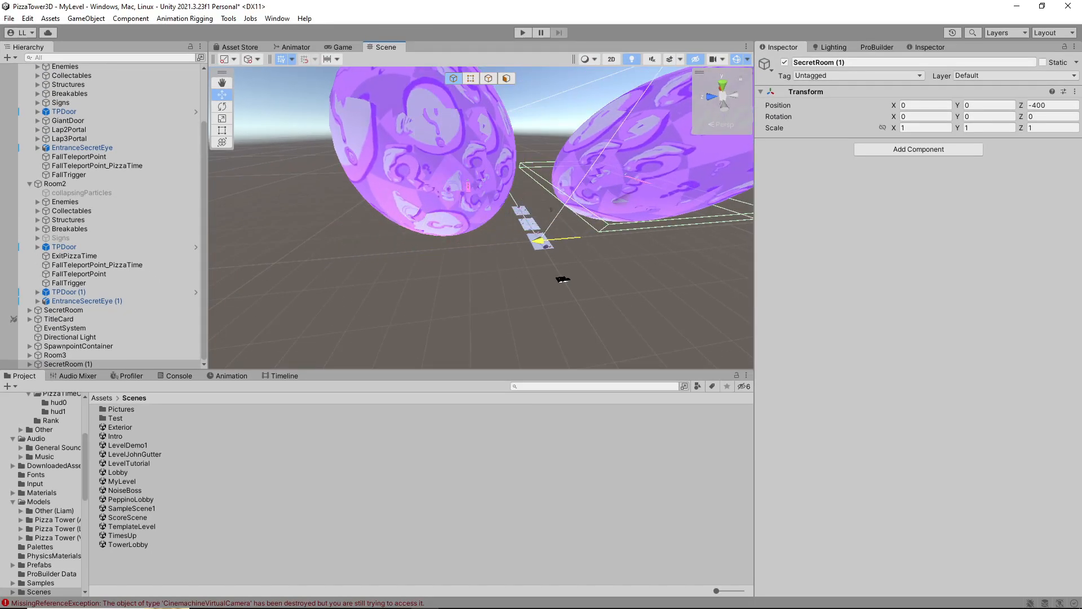
right_drag(481, 218, 552, 164)
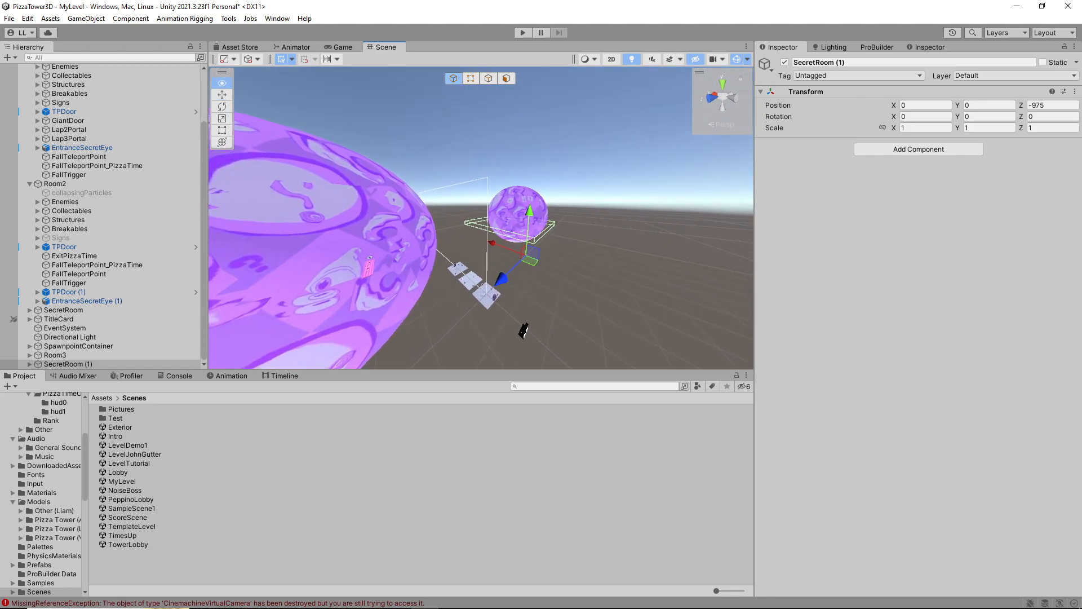
Shift the BigPizzaToppin collectables in SecretRoom (1) out of their straight row so they are scattered across the checkered floor
key(w)
right_drag(480, 217, 529, 226)
drag(535, 299, 522, 344)
right_drag(521, 344, 507, 254)
key(w)
key(w)
click(535, 265)
click(494, 246)
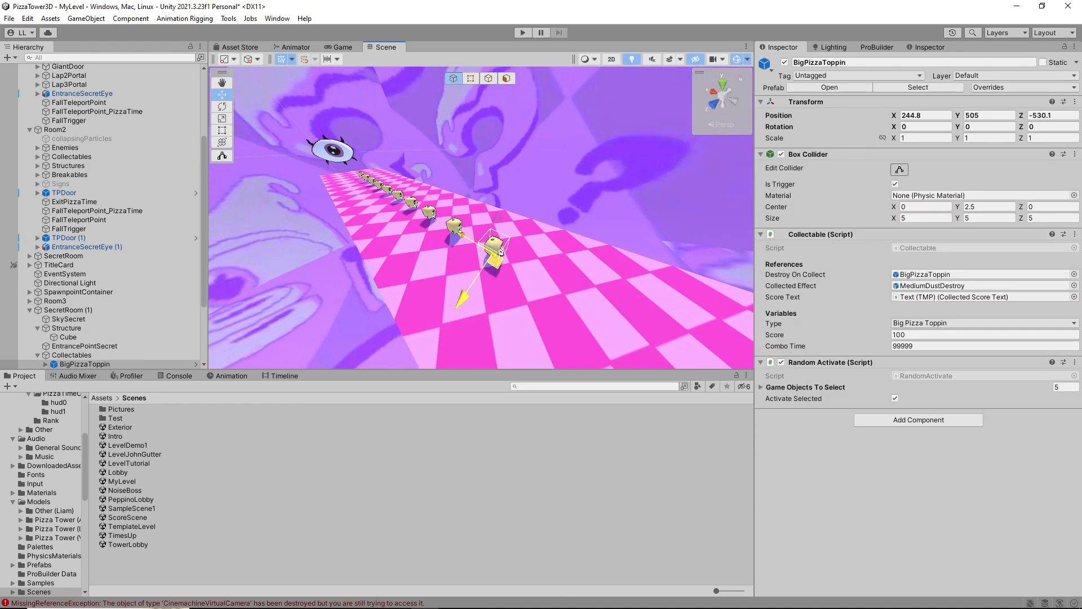
click(464, 240)
click(454, 226)
drag(416, 264, 384, 298)
mouse_move(383, 299)
right_down()
mouse_move(361, 293)
mouse_move(383, 287)
right_up()
key(w)
right_drag(451, 243, 468, 240)
click(468, 238)
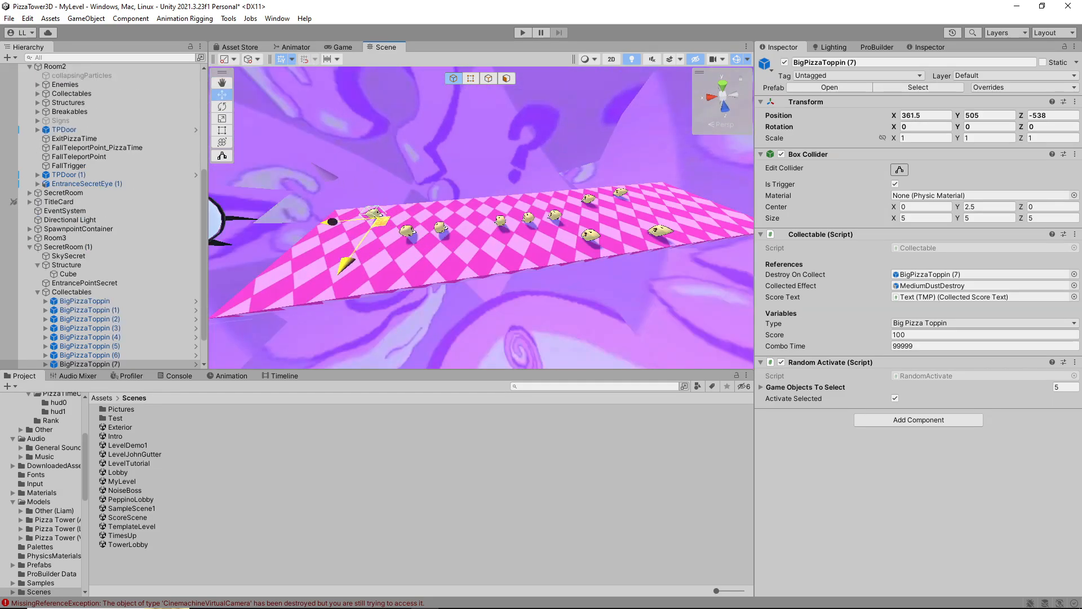
drag(407, 246, 346, 284)
right_drag(347, 284, 608, 265)
key(w)
Add SecretRoom (1) to the LevelManager's Rooms list as Element 4
key(w)
right_drag(442, 239, 477, 188)
key(s)
key(d)
key(w)
key(d)
key(w)
key(a)
click(463, 220)
key(s)
click(68, 238)
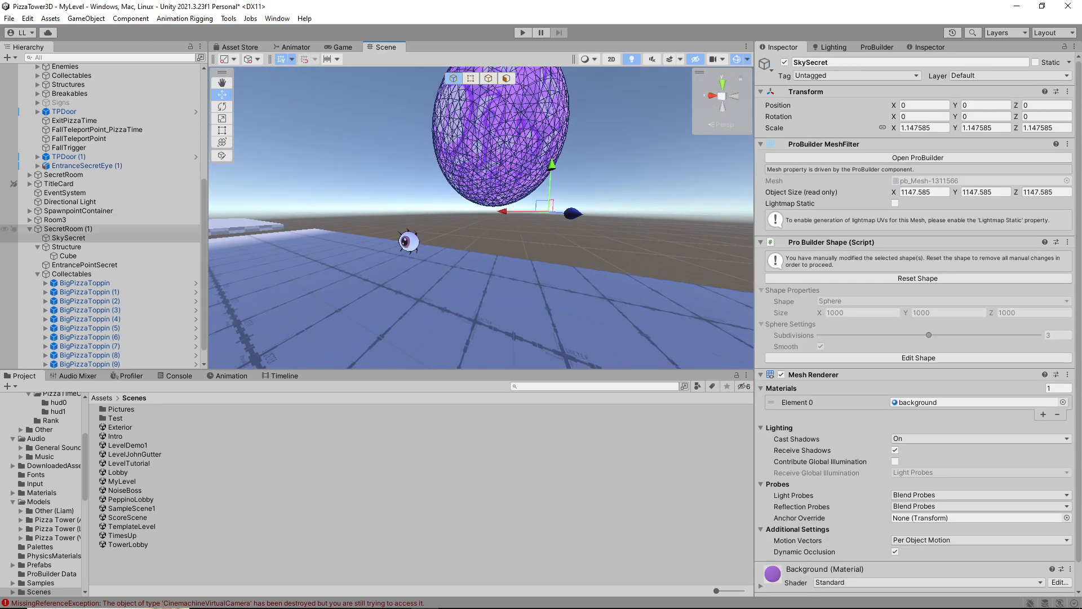
click(68, 229)
scroll(69, 169, up, 6)
click(66, 76)
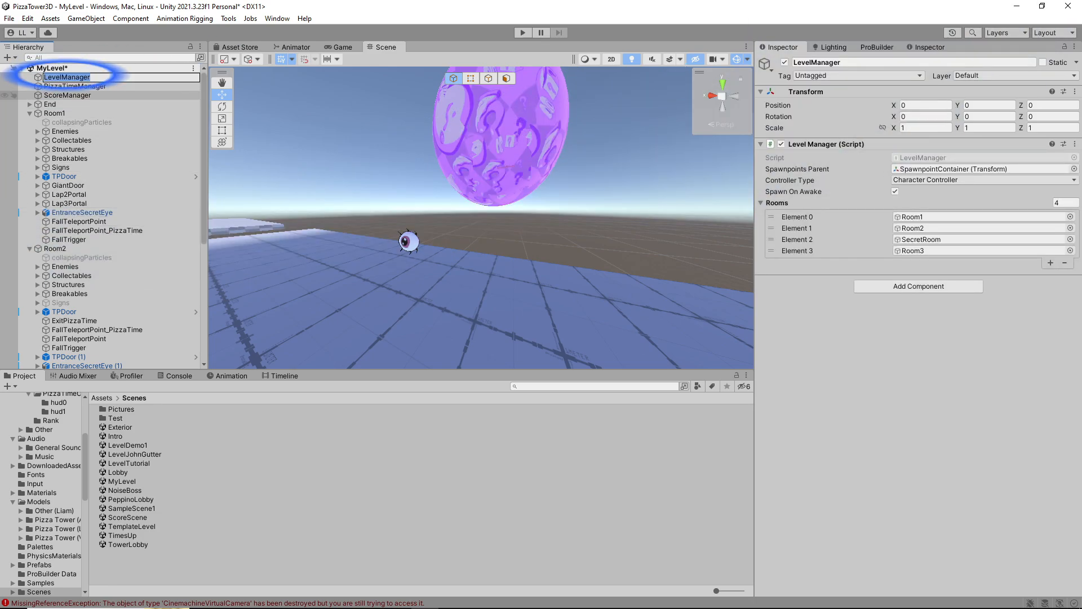
scroll(96, 228, down, 4)
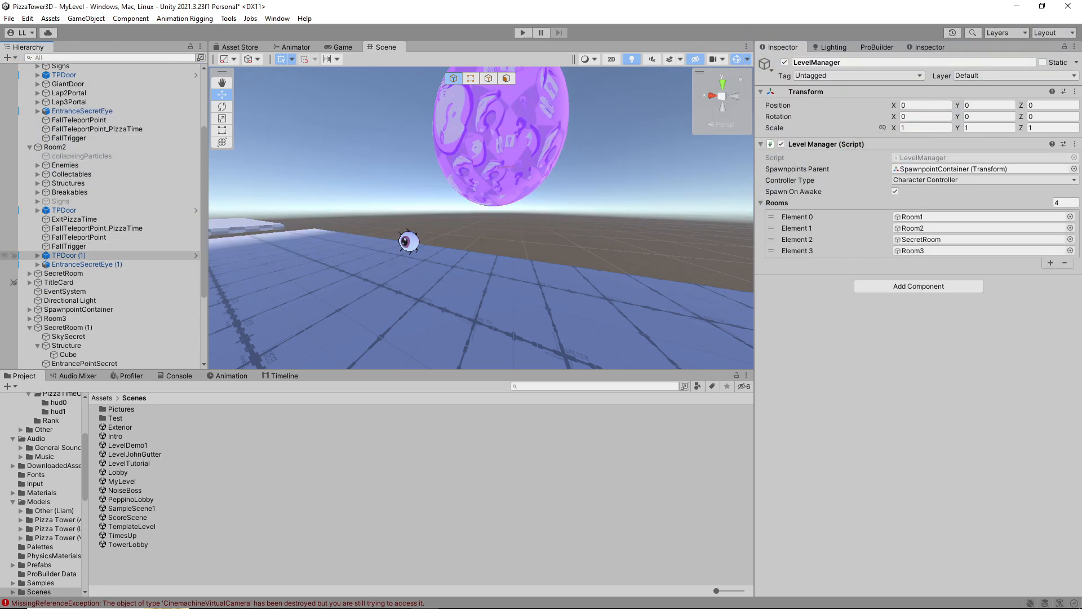
scroll(85, 270, down, 3)
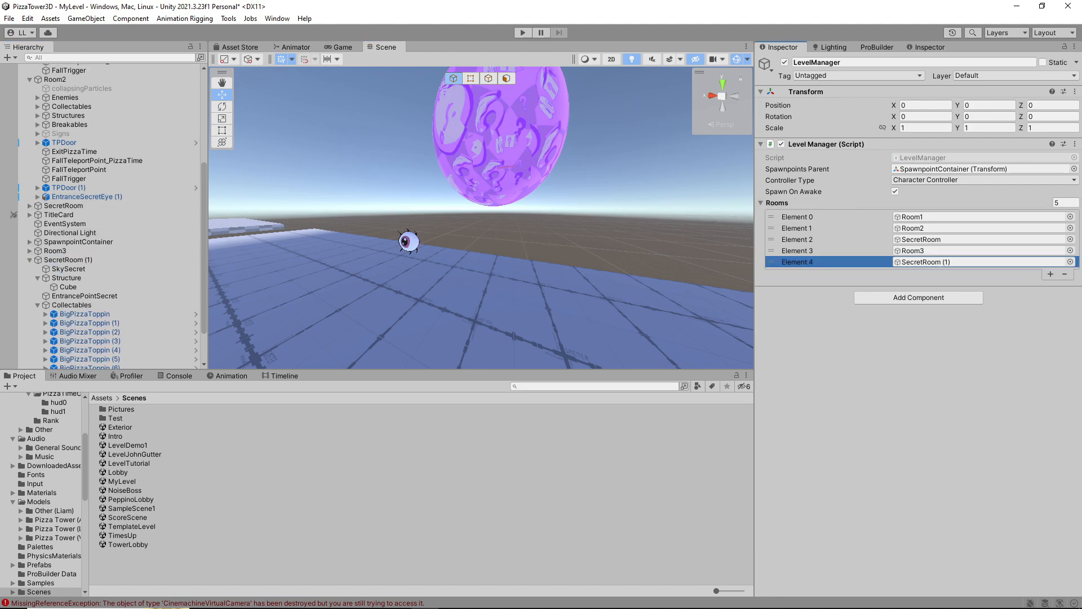
Set the On Trigger event of Room2's EntranceSecretEye (1) to SecretRoom (1) with GameObject.SetActive enabled
alt+drag(563, 214, 422, 224)
right_drag(423, 224, 489, 260)
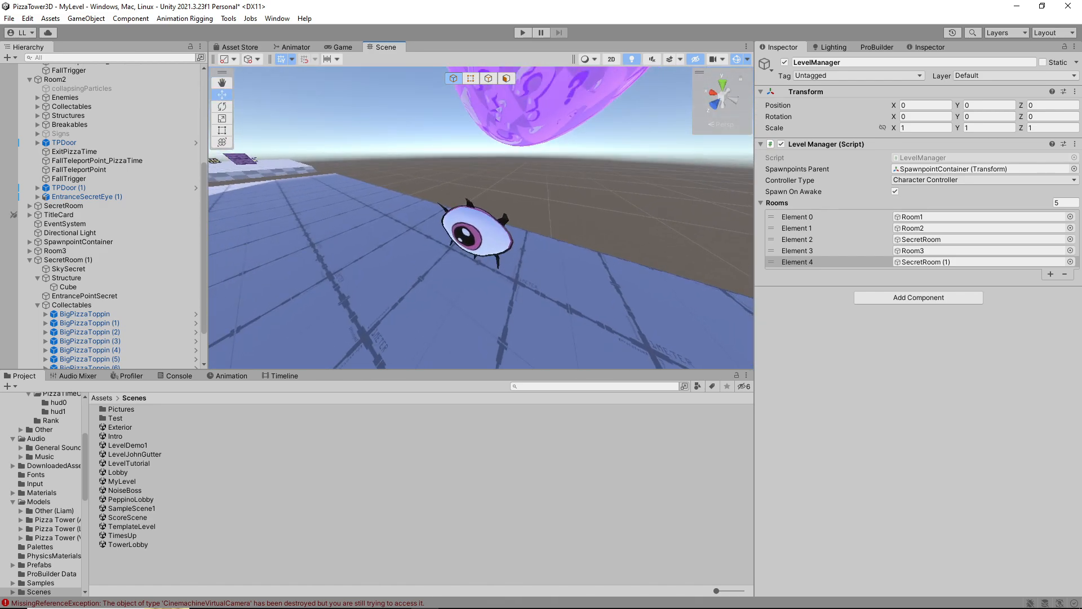
click(486, 234)
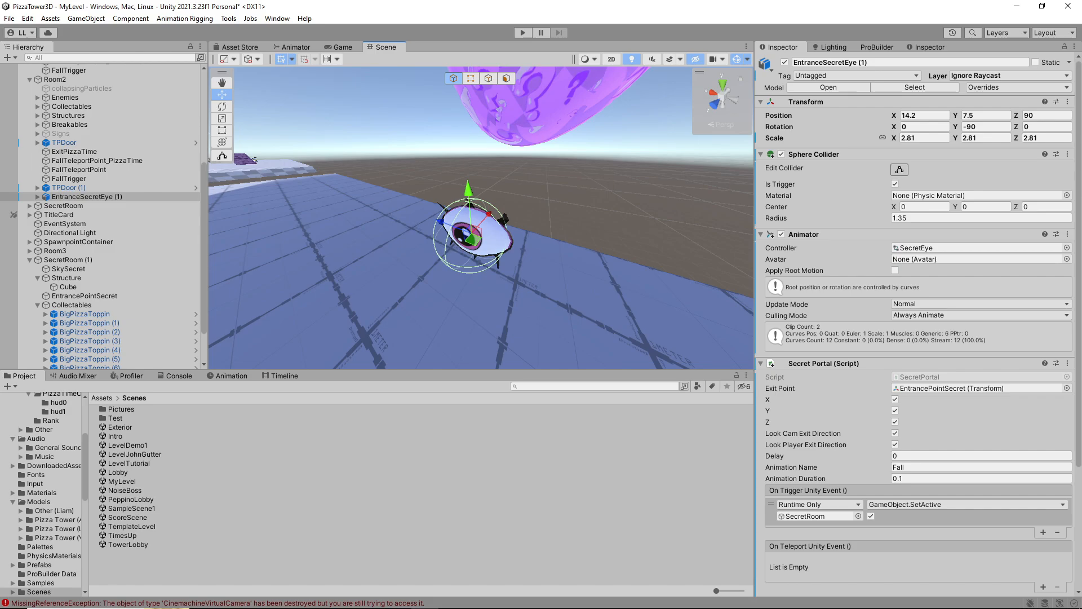
scroll(834, 338, down, 5)
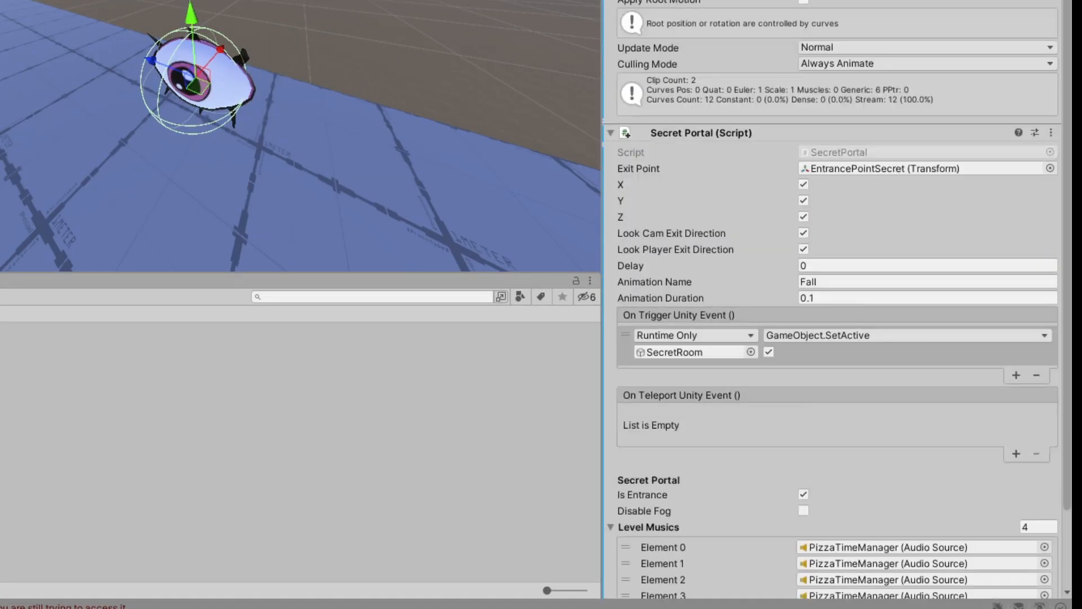
scroll(834, 338, down, 1)
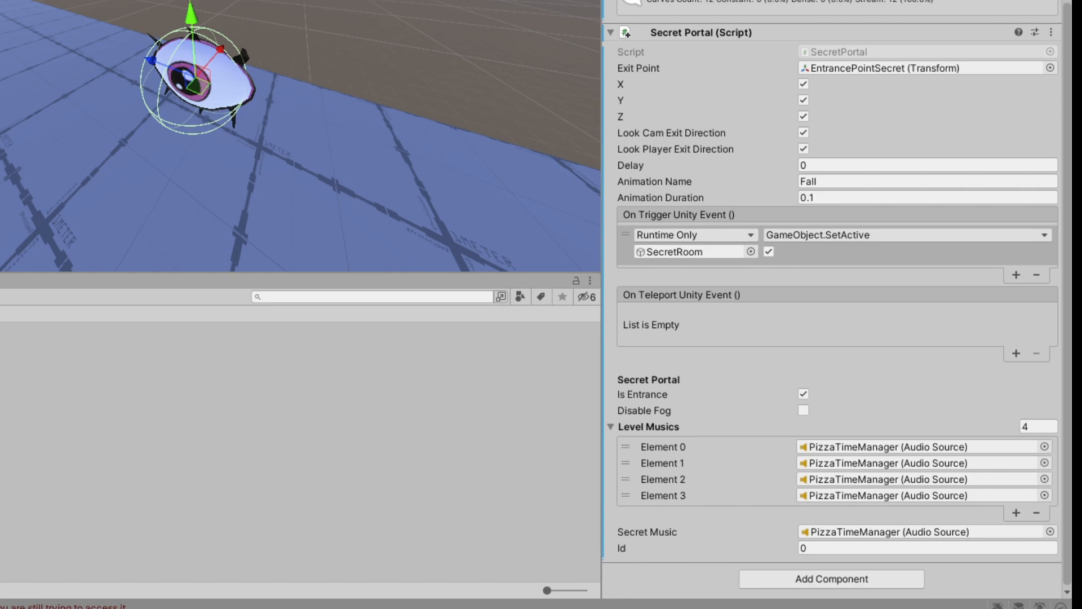
drag(68, 210, 689, 252)
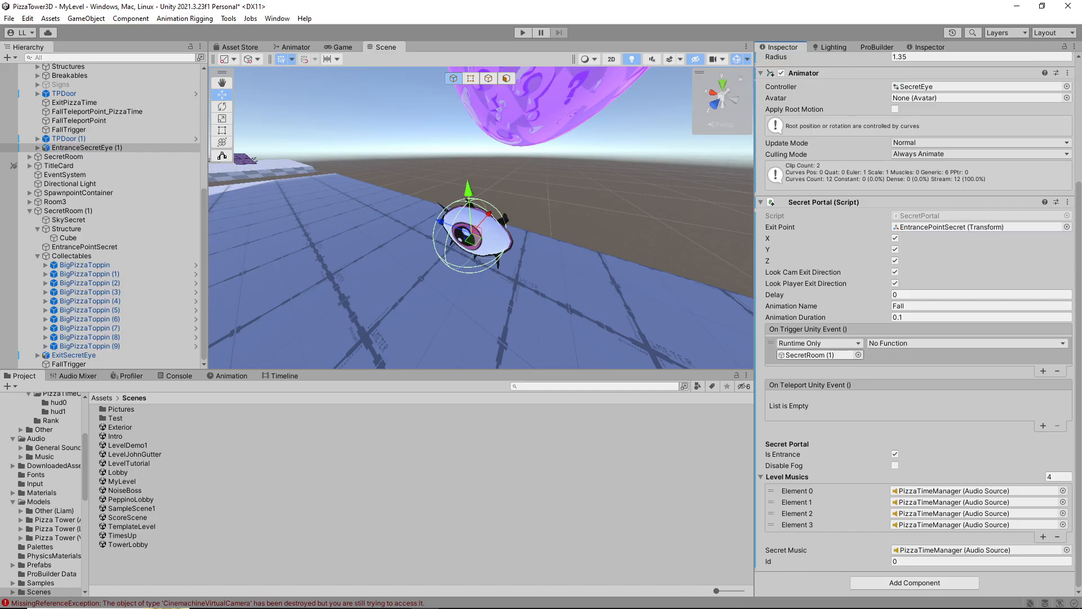
click(966, 342)
mouse_move(907, 372)
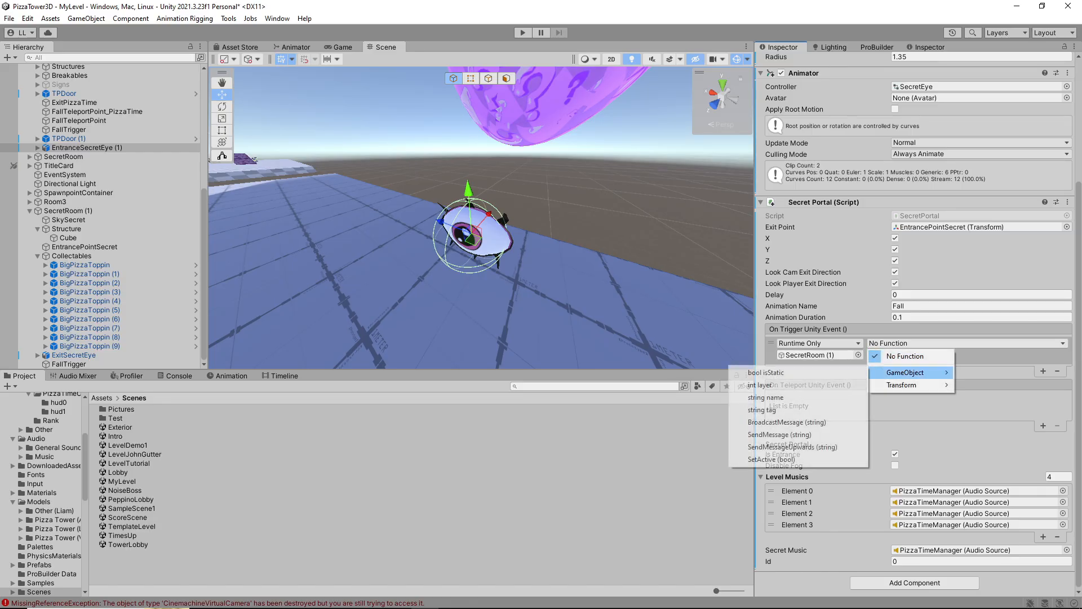
click(789, 459)
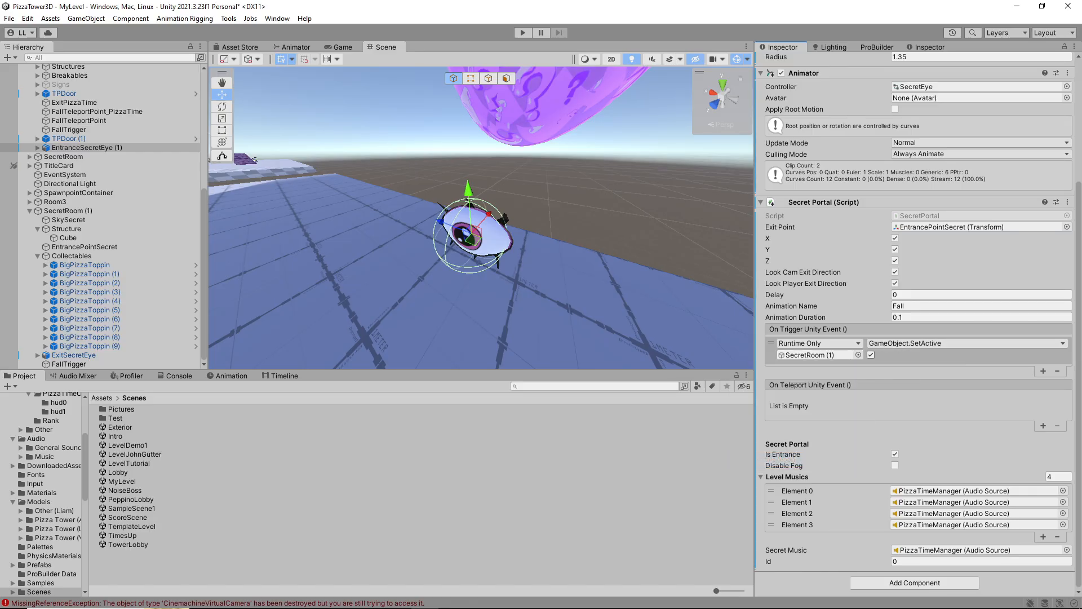
click(915, 356)
Add a second On Trigger event to EntranceSecretEye (1) that targets Room2 with GameObject.SetActive disabled
right_drag(485, 226, 484, 209)
key(w)
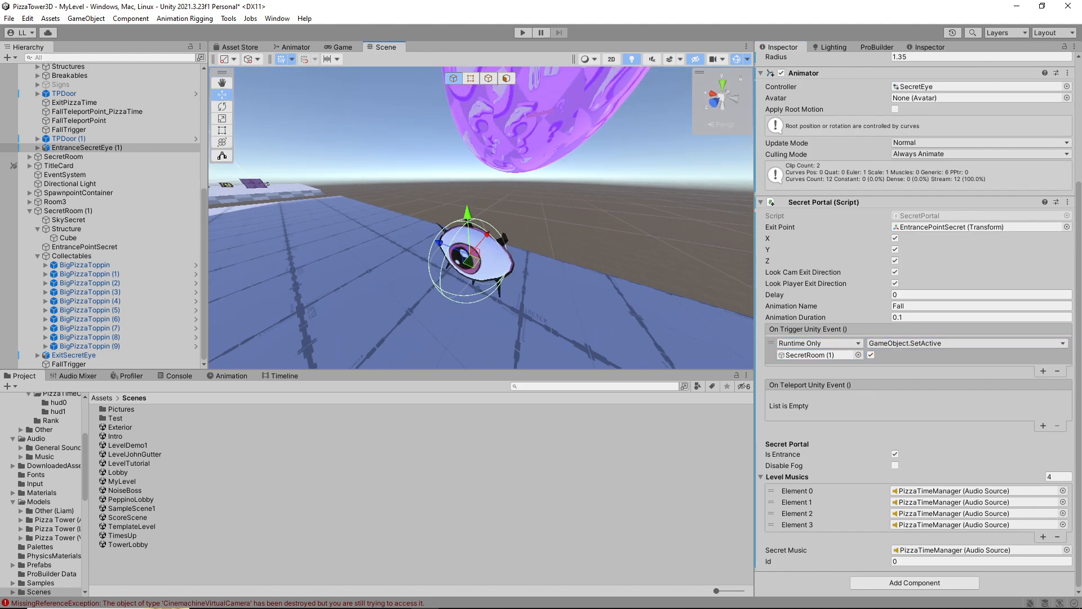
key(w)
right_drag(485, 225, 510, 225)
key(a)
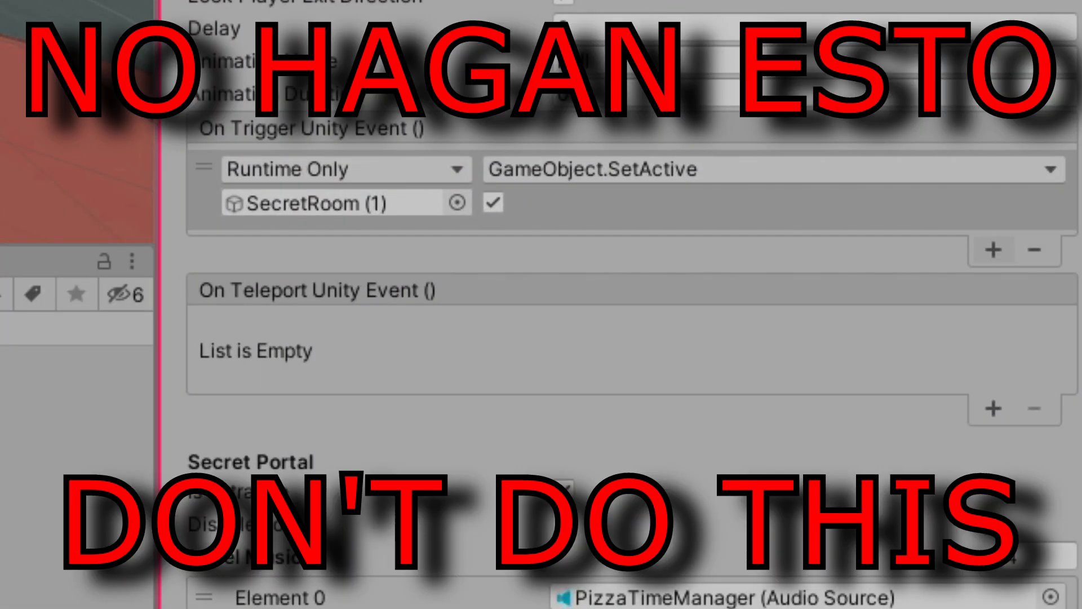
click(993, 250)
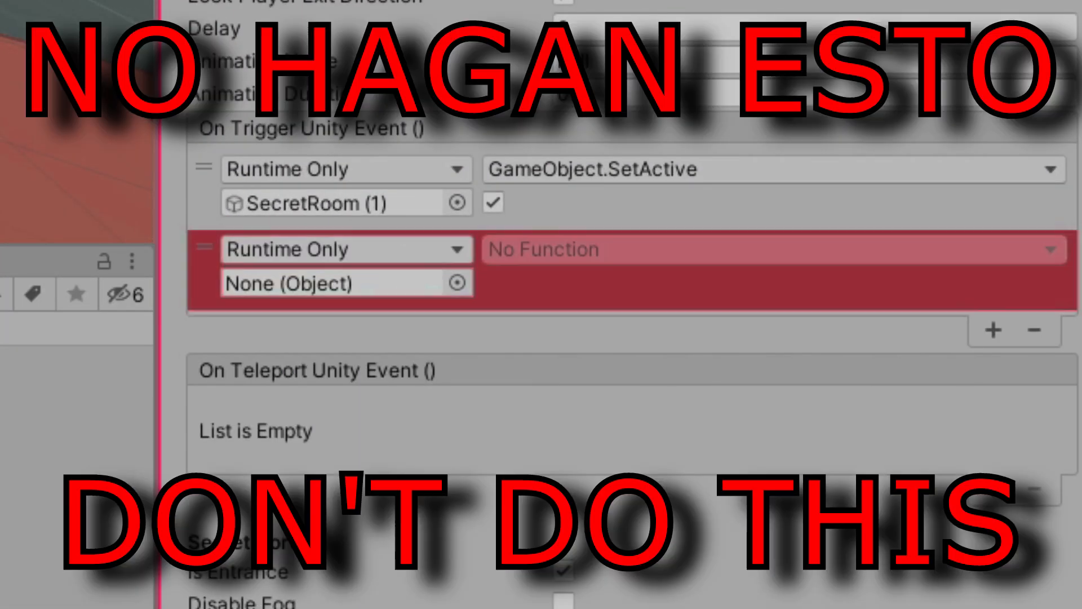
drag(0, 270, 333, 283)
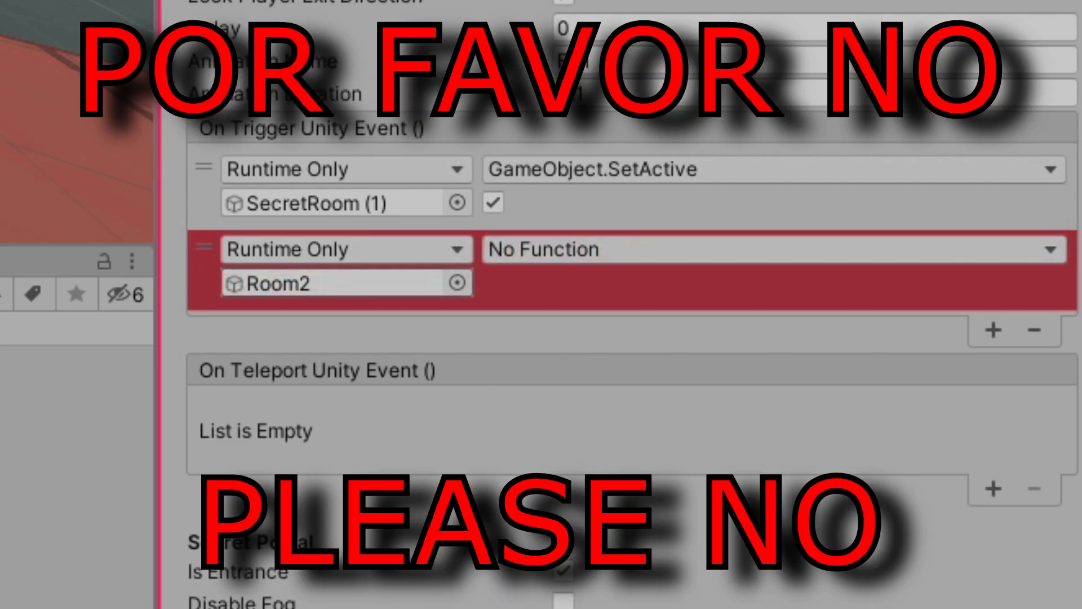
click(609, 250)
mouse_move(593, 335)
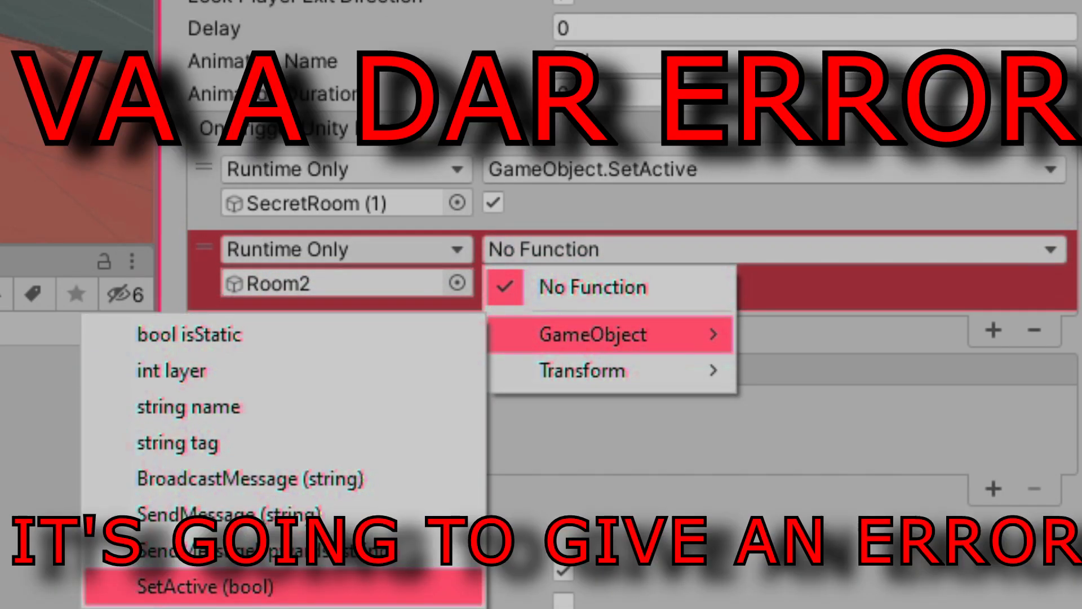
click(205, 586)
click(493, 282)
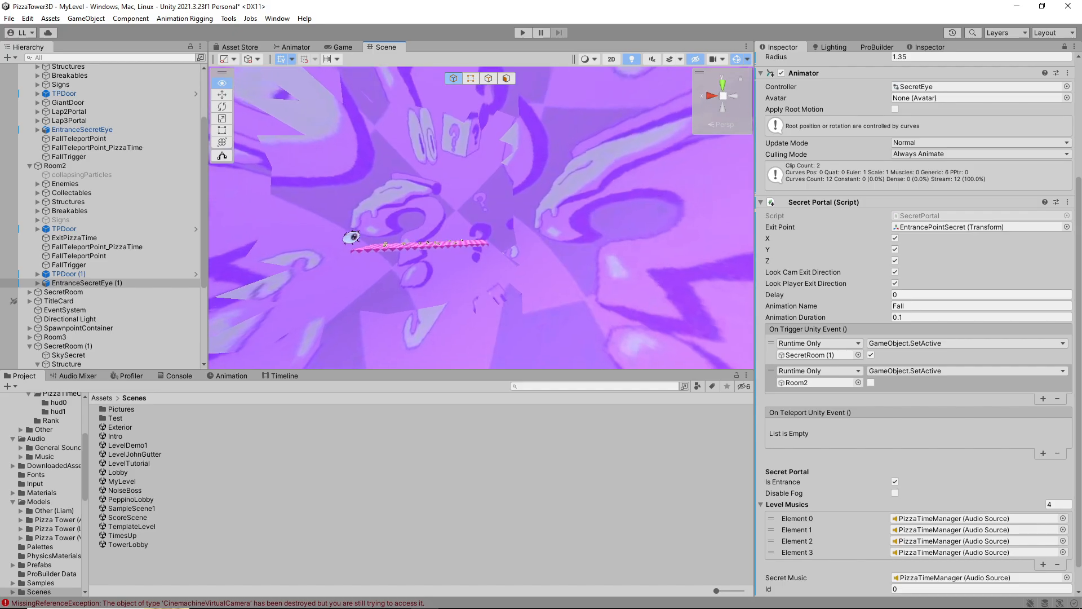
With the Inspector locked on EntranceSecretEye (1), set its Exit Point to EntrancePointSecret from SecretRoom (1)
key(w)
key(w)
right_drag(481, 218, 482, 276)
click(465, 211)
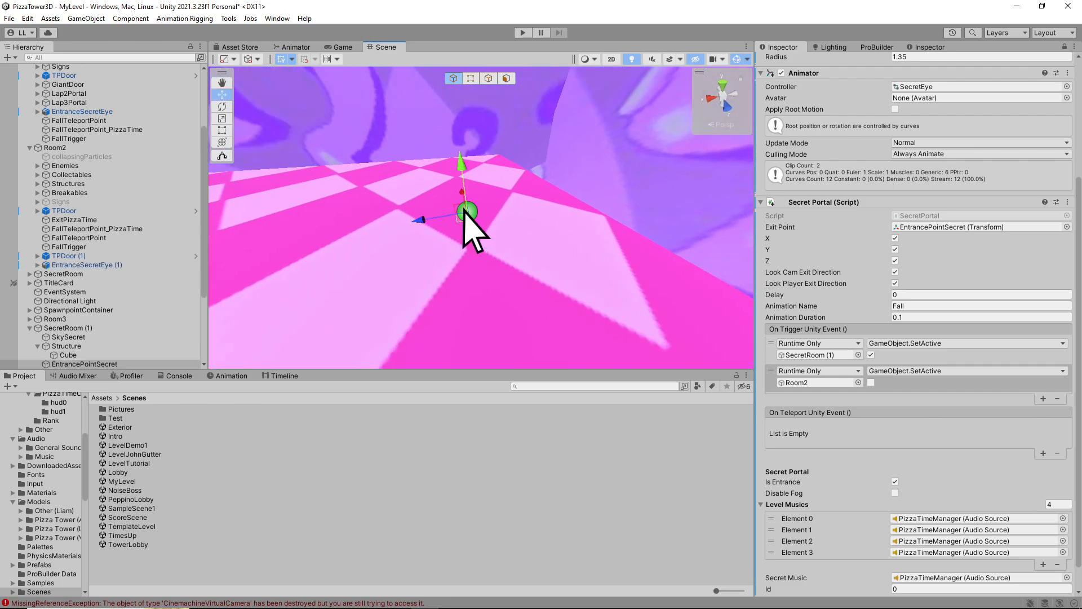
click(68, 355)
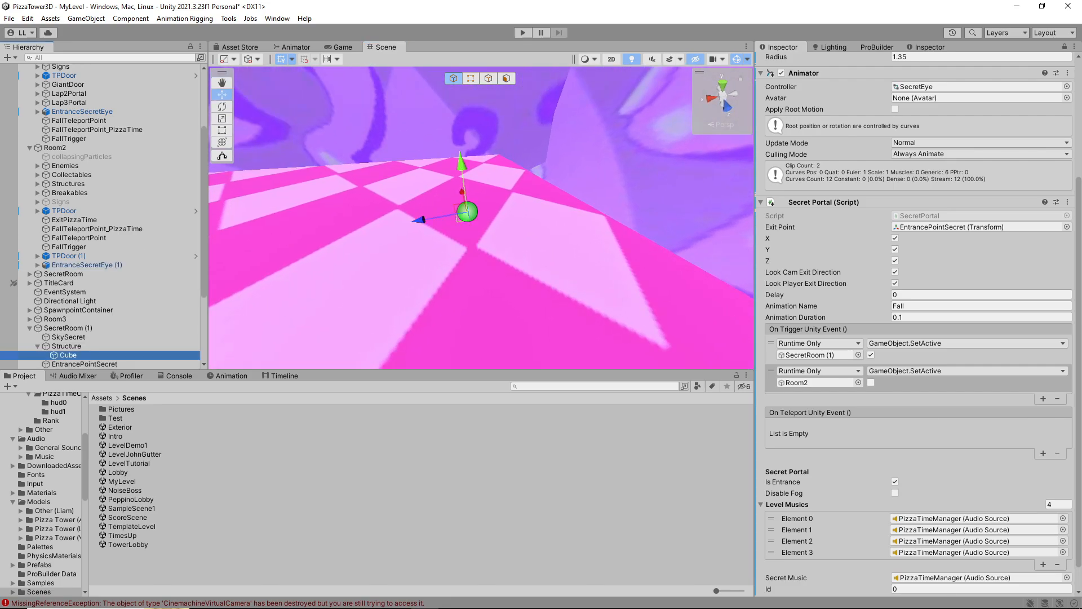
click(466, 212)
scroll(135, 332, down, 2)
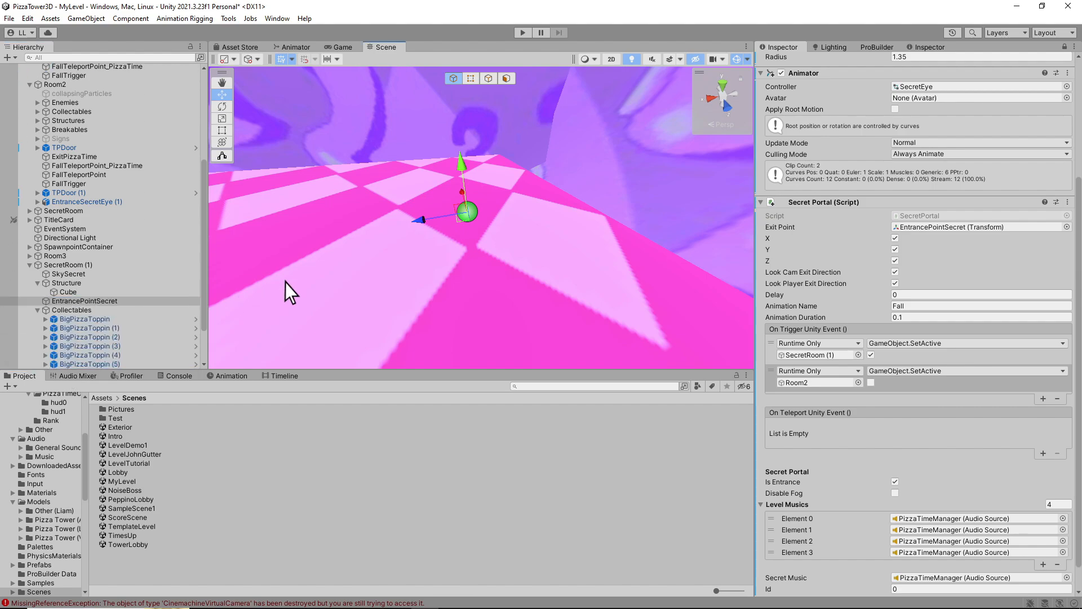
double_click(913, 228)
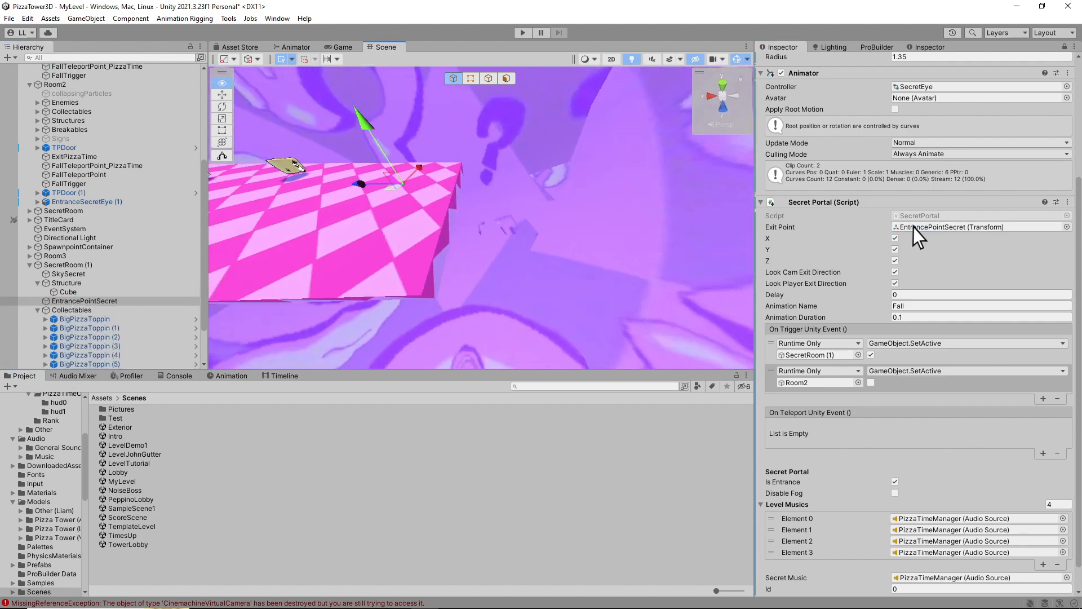
Select ExitSecretEye in SecretRoom (1), release the Inspector lock to load its settings, and lock the Inspector on it
right_drag(481, 218, 307, 219)
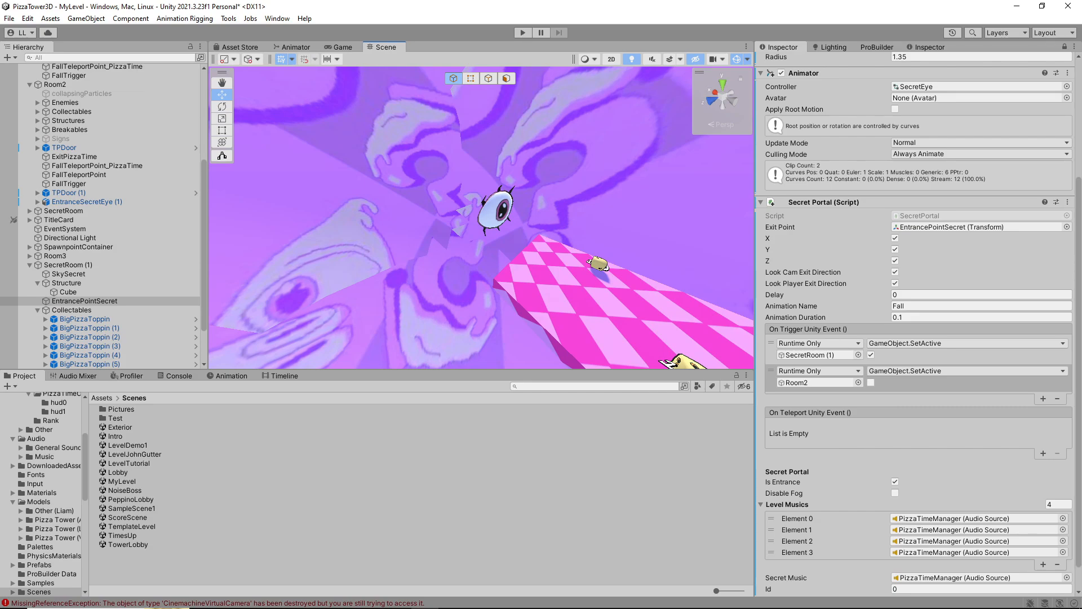
click(500, 212)
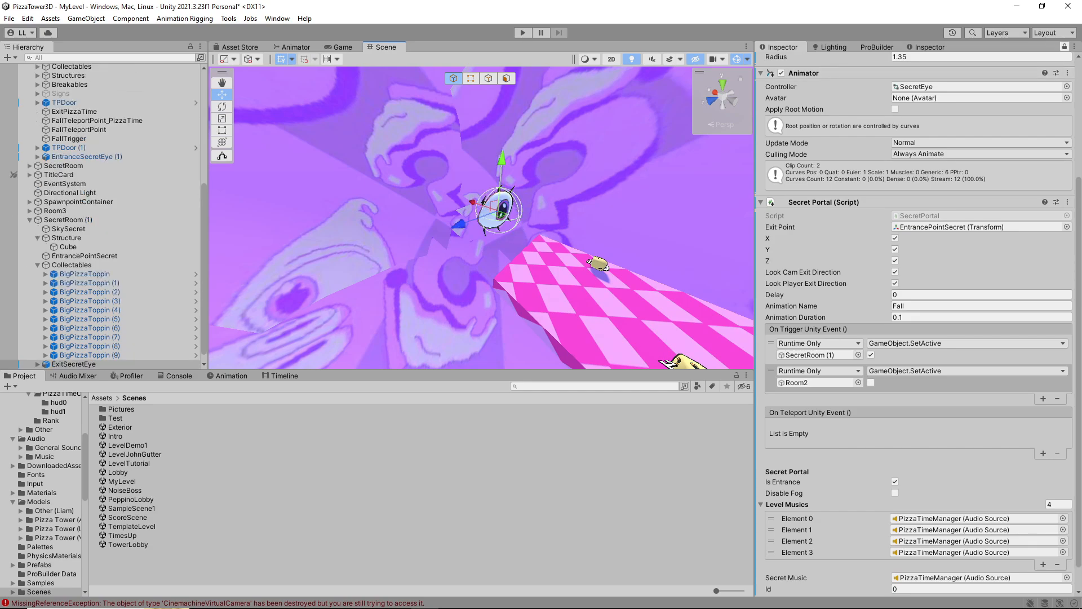
scroll(918, 322, down, 2)
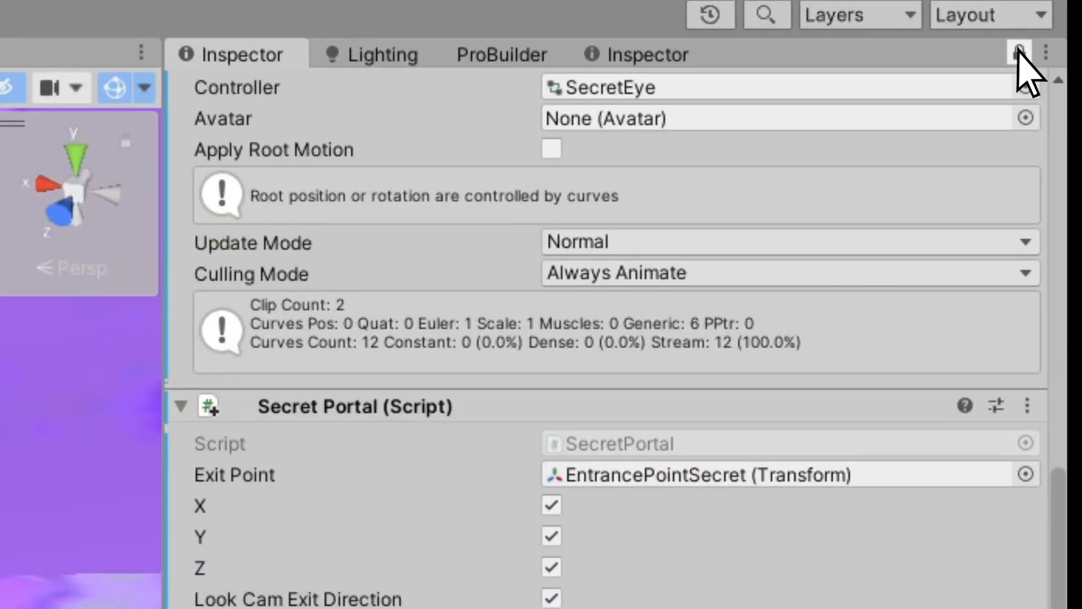
click(1019, 54)
scroll(918, 323, up, 5)
right_drag(485, 214, 445, 228)
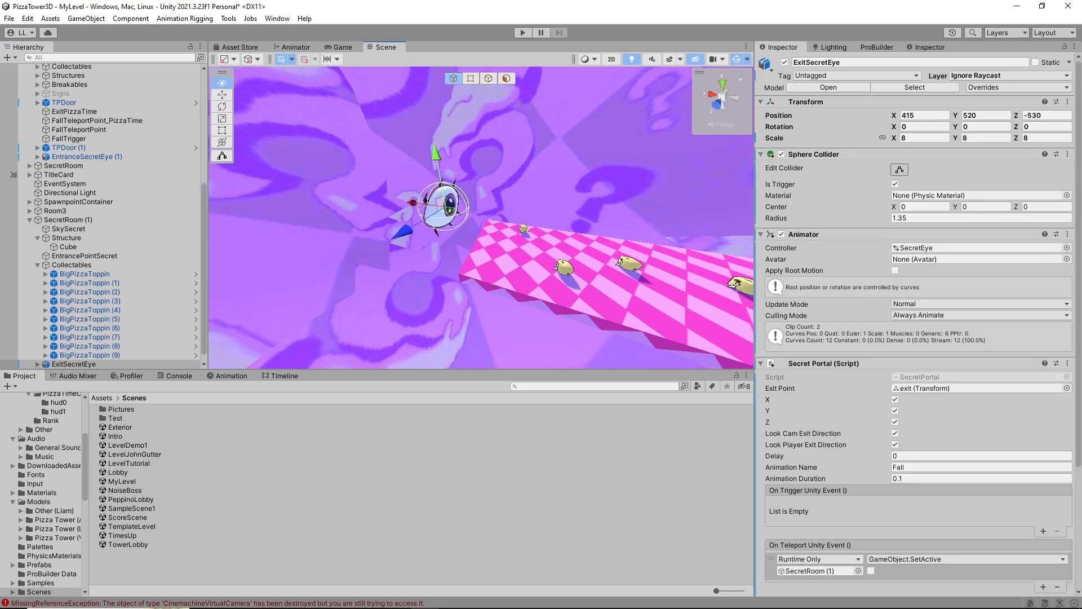
key(w)
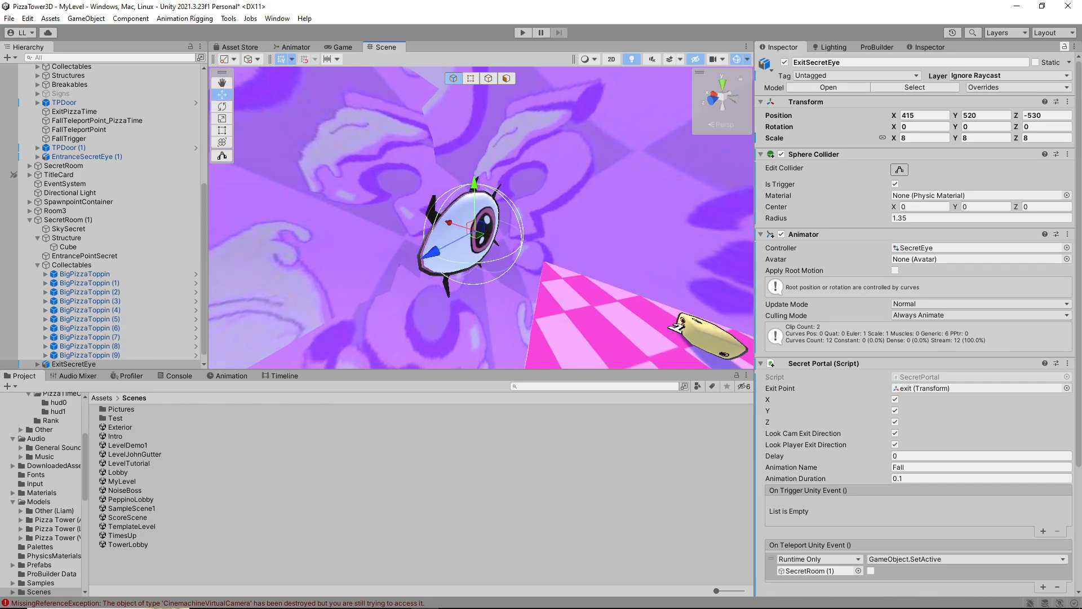
key(w)
right_drag(445, 228, 432, 239)
key(s)
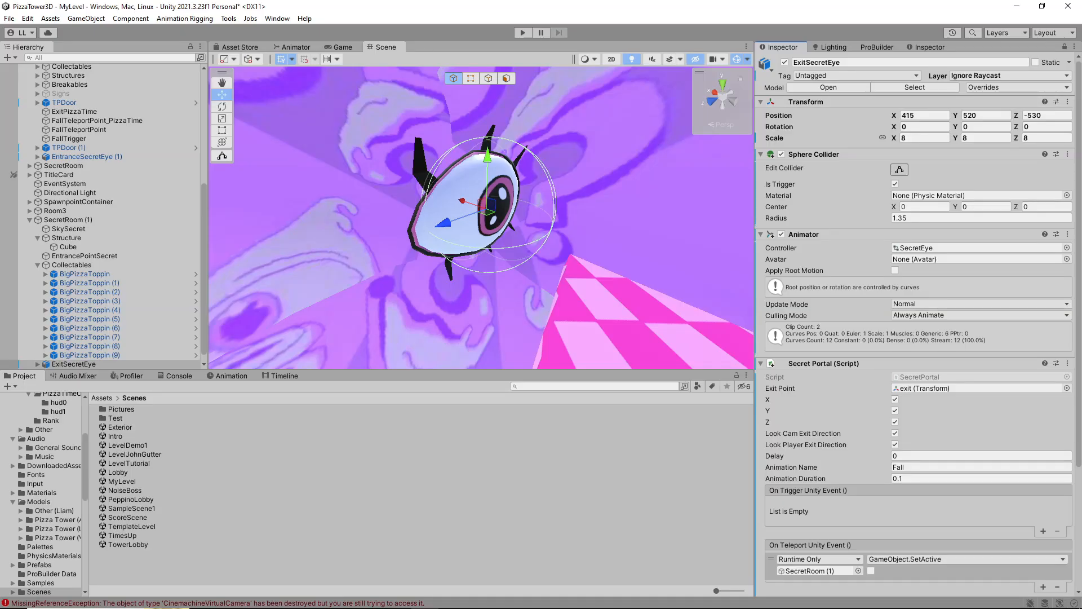
Check the On Teleport event of ExitSecretEye that targets SecretRoom (1) with GameObject.SetActive disabled
scroll(919, 440, down, 2)
right_drag(485, 226, 519, 226)
key(s)
click(789, 414)
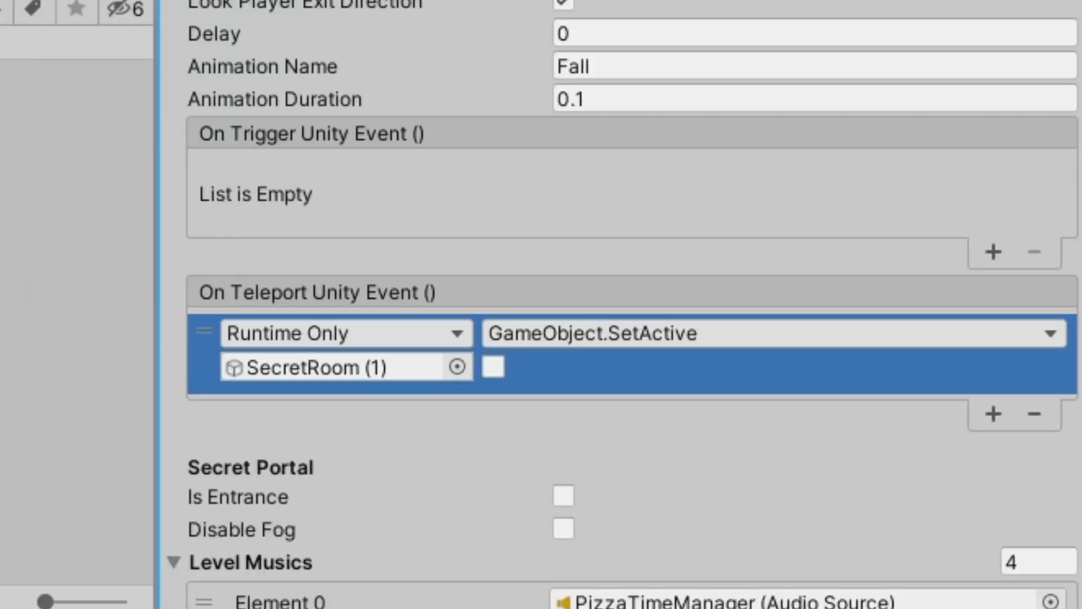
Set the Exit Point of SecretRoom (1)'s ExitSecretEye to the exit child object of EntranceSecretEye (1) in Room2
right_drag(484, 225, 383, 234)
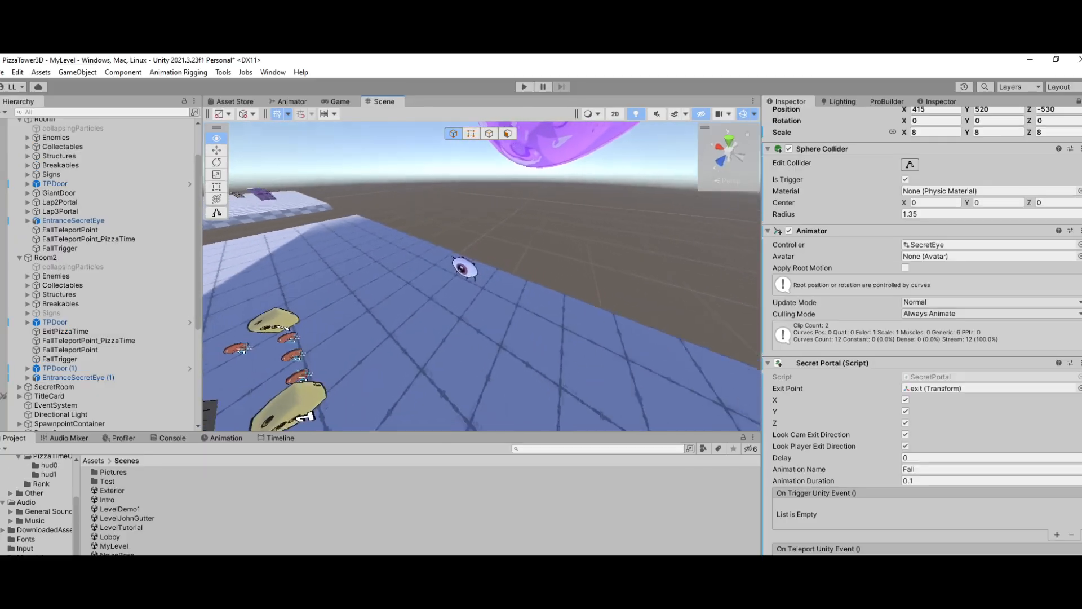
key(f)
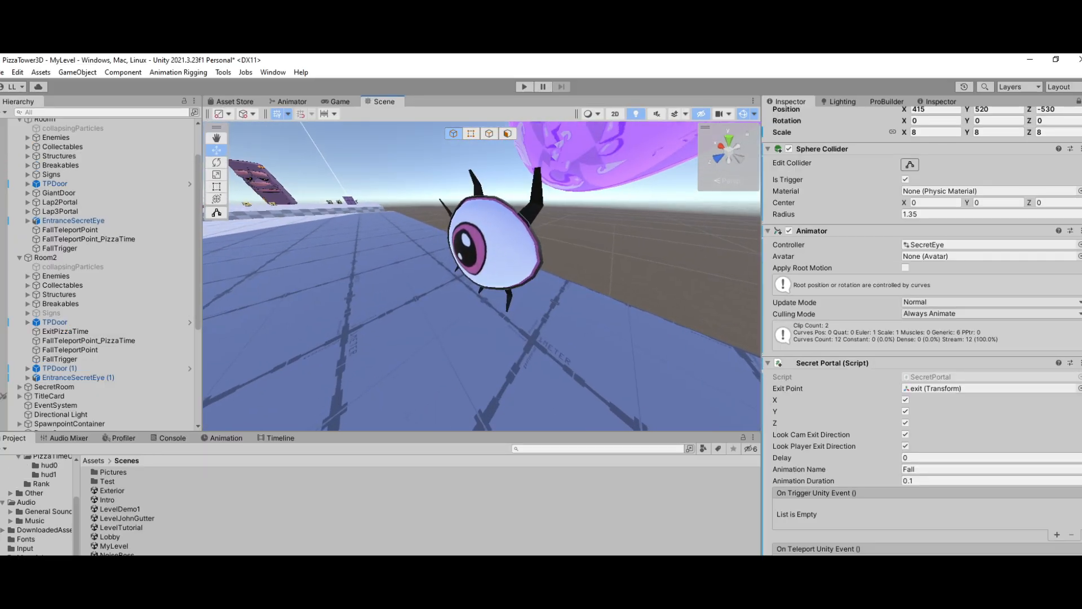
click(482, 237)
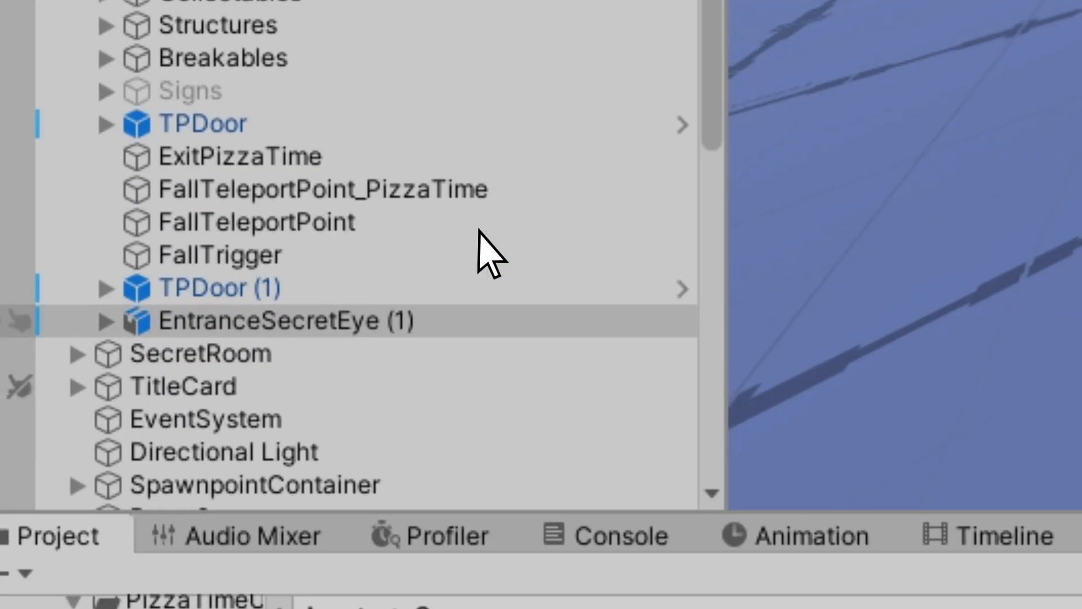
click(28, 377)
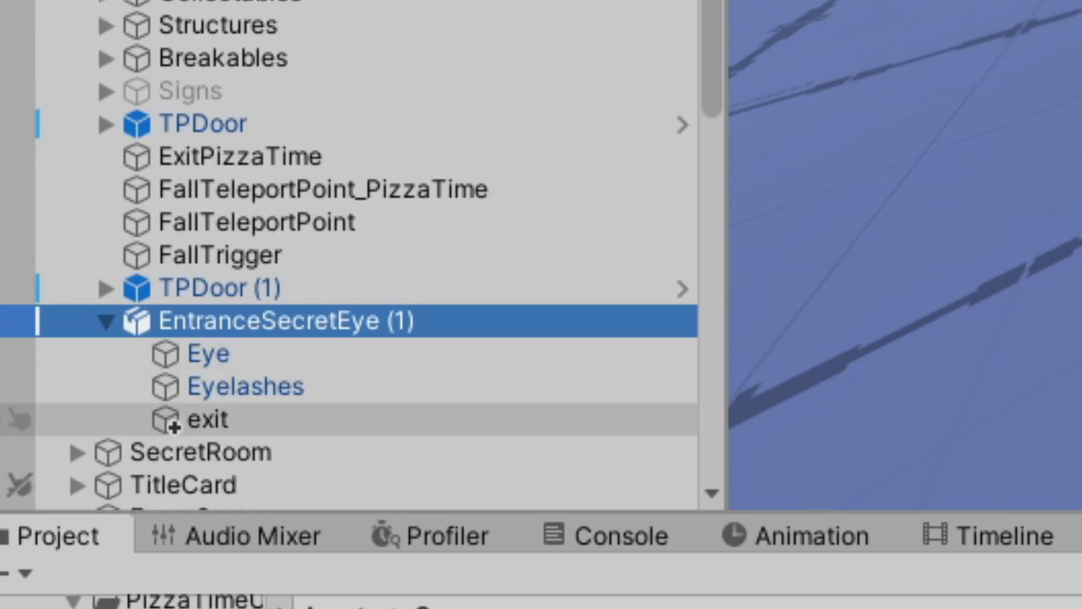
click(214, 419)
drag(286, 401, 925, 389)
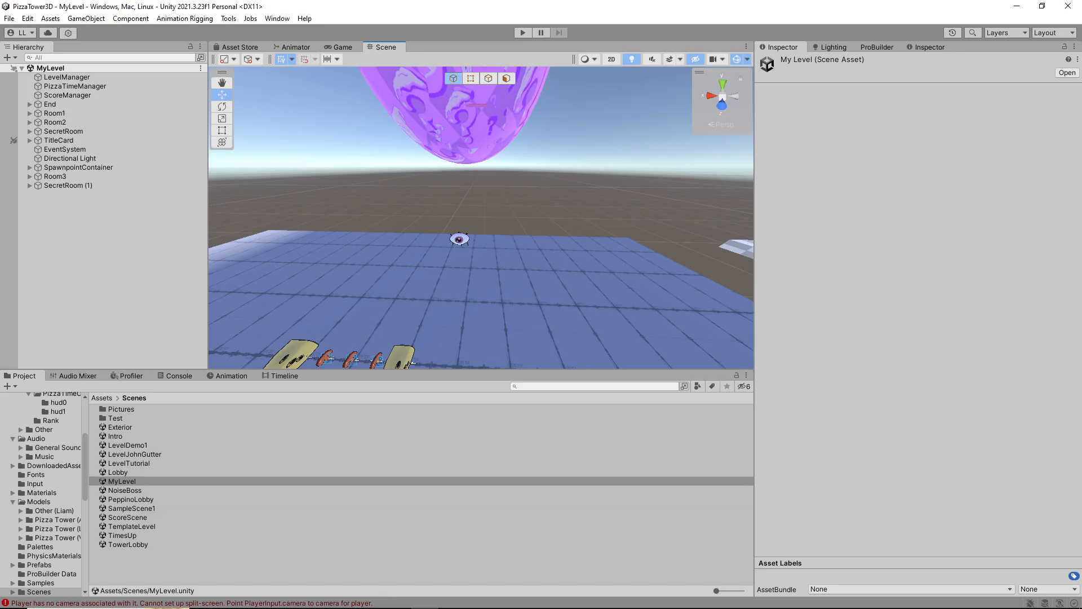
Select EntranceSecretEye in Room1 and look up the Id in its Secret Portal component
key(w)
right_drag(480, 225, 524, 179)
click(541, 173)
key(s)
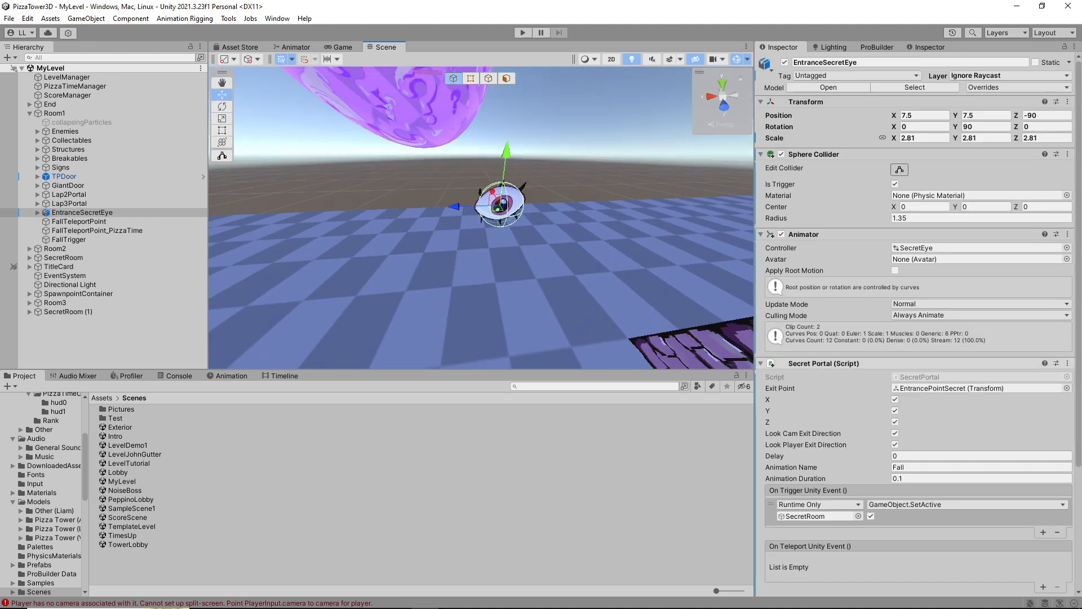
scroll(912, 338, down, 2)
scroll(913, 338, down, 2)
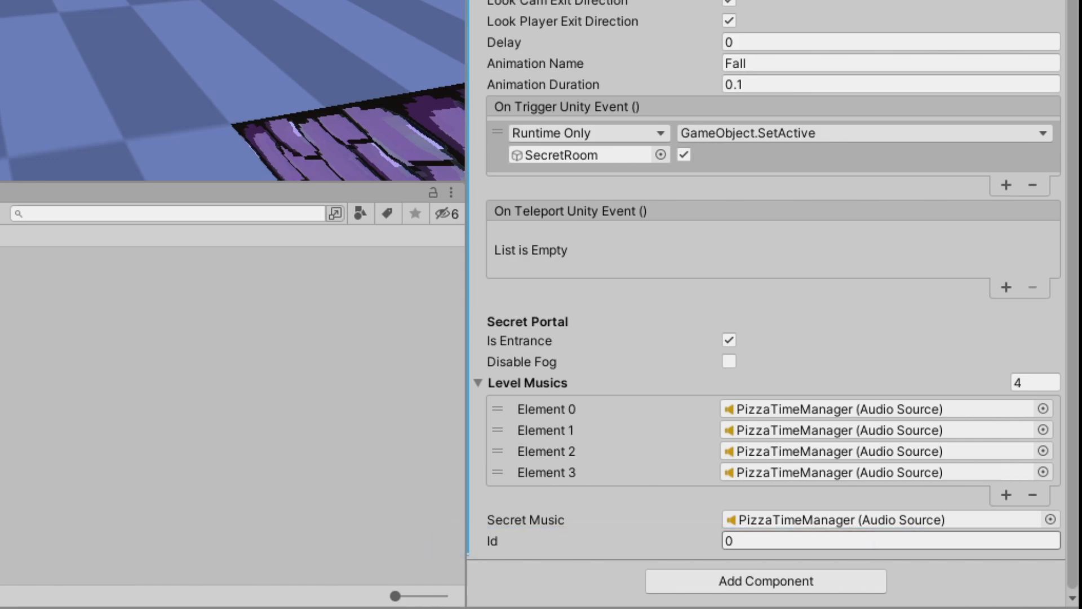
click(879, 541)
Select ExitSecretEye in the original SecretRoom and look up its Secret Portal Id for comparison
right_drag(169, 112, 59, 7)
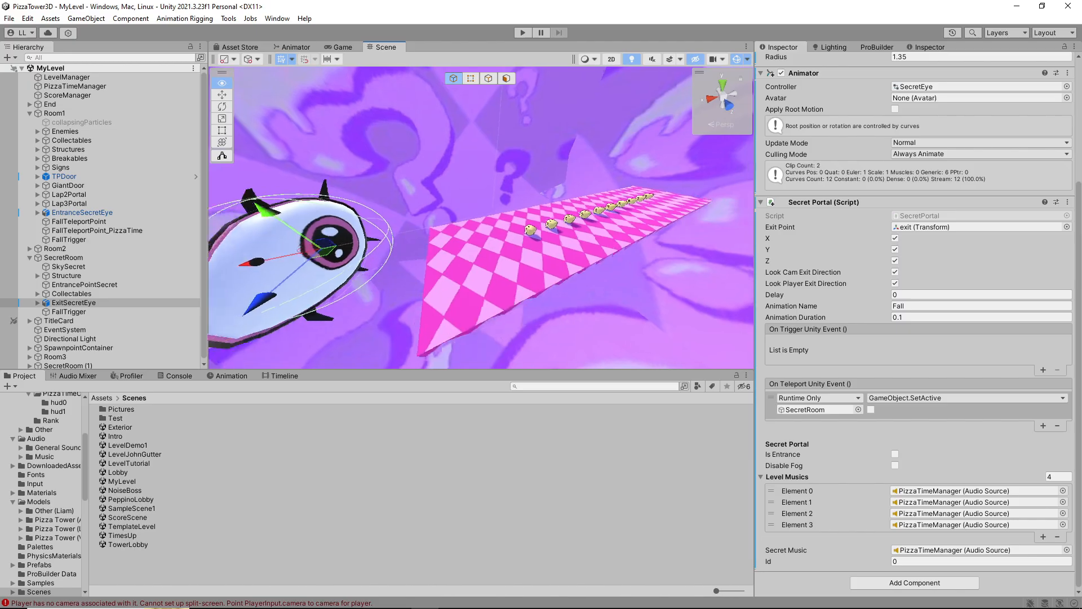
key(w)
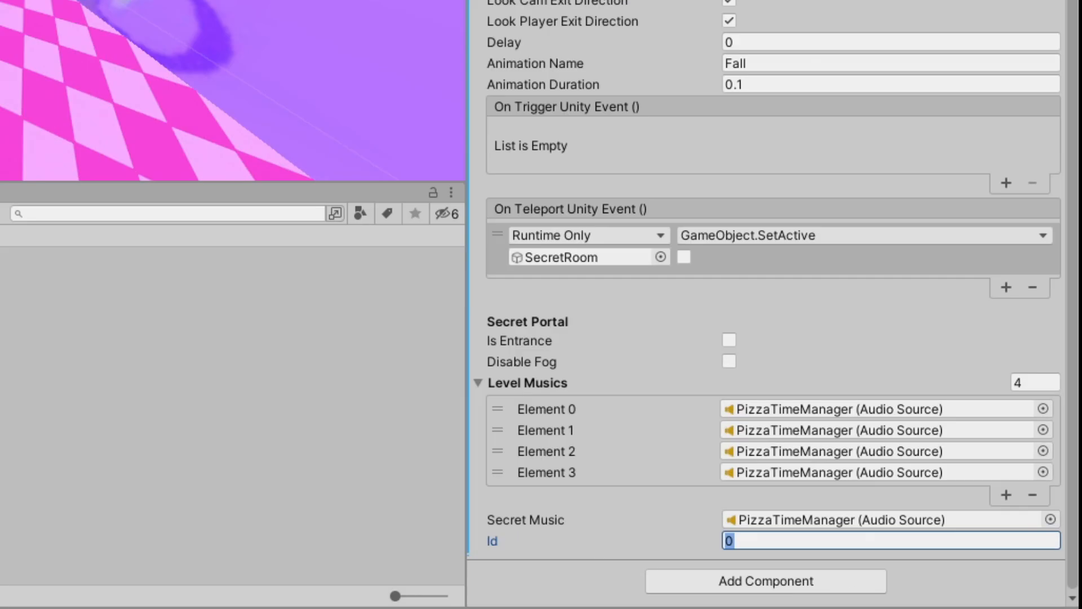
right_drag(609, 265, 710, 305)
Set the Secret Portal Id of EntranceSecretEye (1) in Room2 to 1
right_drag(384, 61, 197, 79)
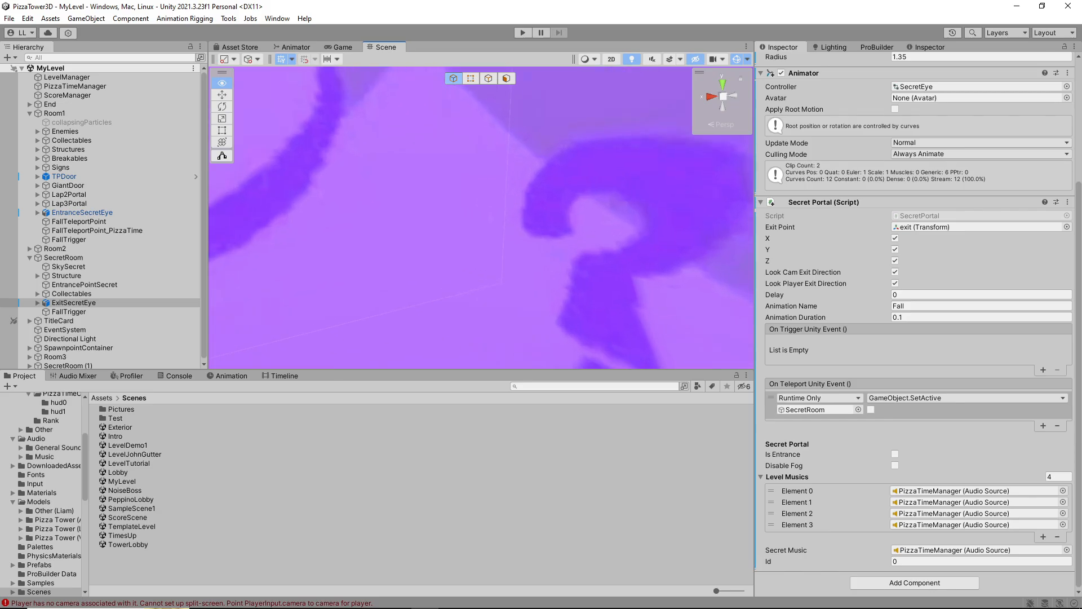
key(s)
right_drag(481, 218, 496, 237)
key(w)
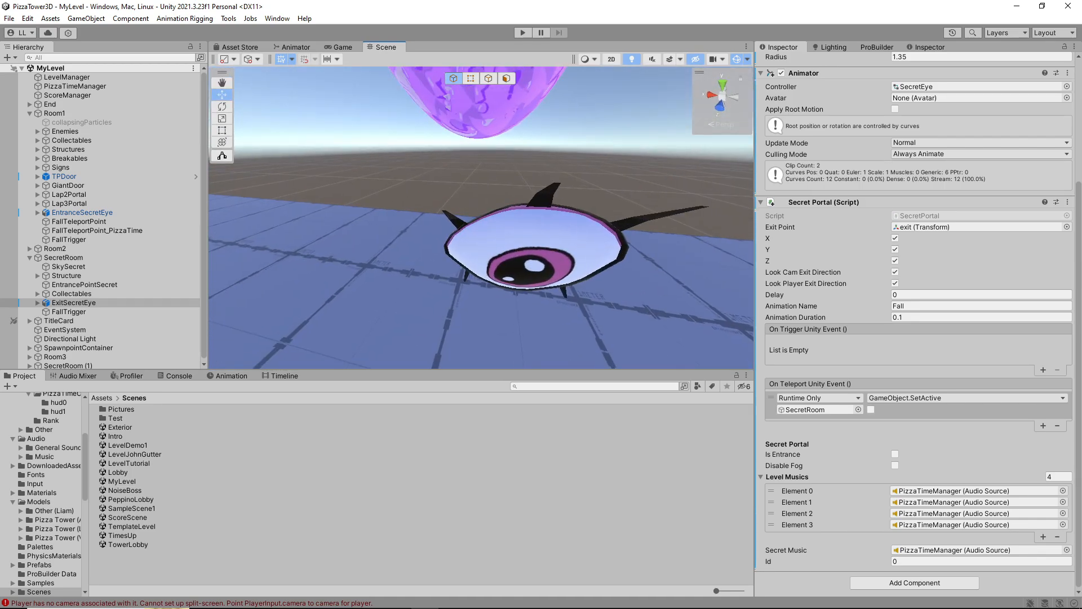
click(521, 244)
scroll(521, 243, down, 5)
scroll(913, 428, down, 3)
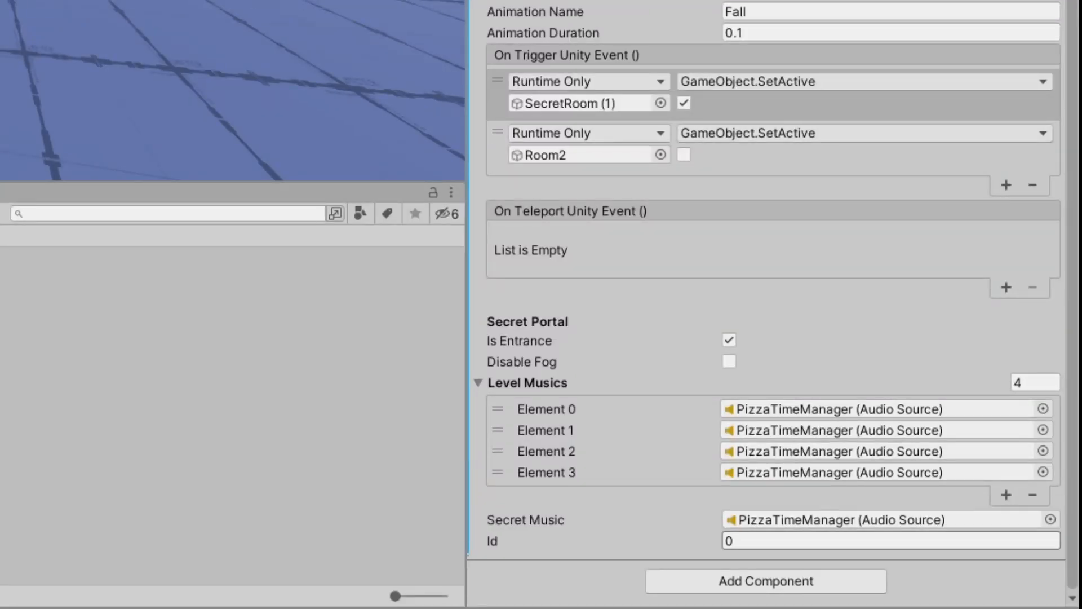
click(891, 540)
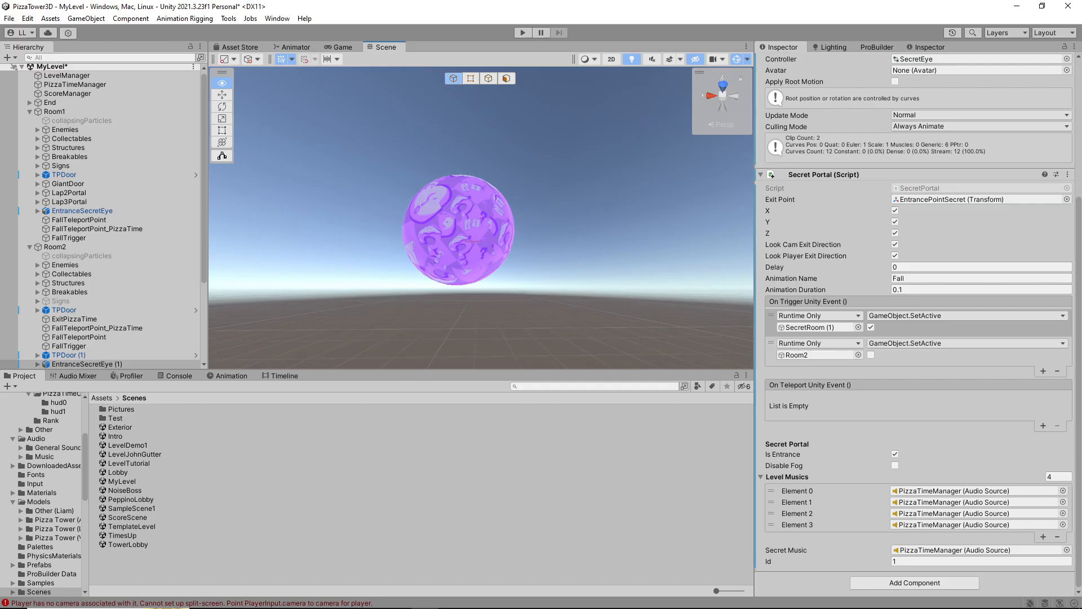
Set the Secret Portal Id of ExitSecretEye inside SecretRoom (1) to 1
key(w)
right_drag(479, 226, 477, 225)
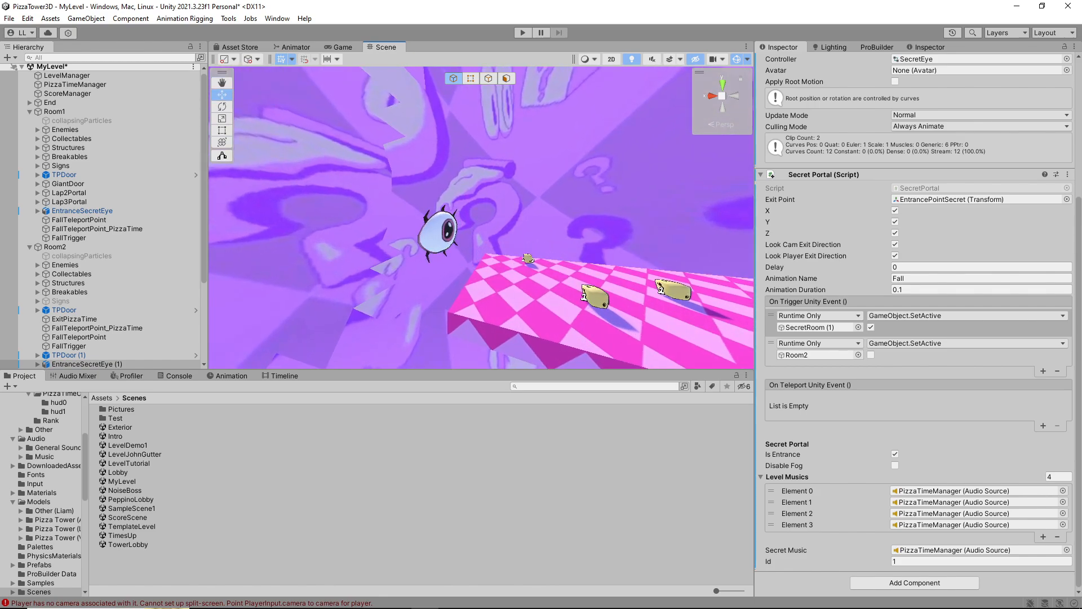
click(437, 235)
click(980, 561)
text(1)
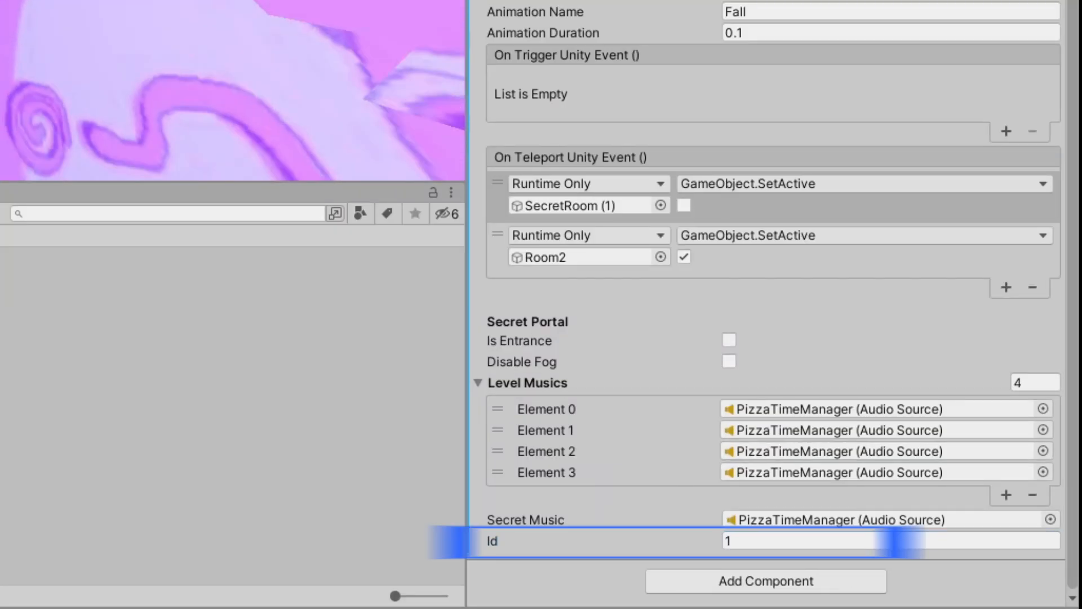
Select Room2's EntranceSecretEye (1) and frame it to review its Secret Portal settings
right_drag(226, 90, 232, 90)
right_drag(507, 192, 510, 264)
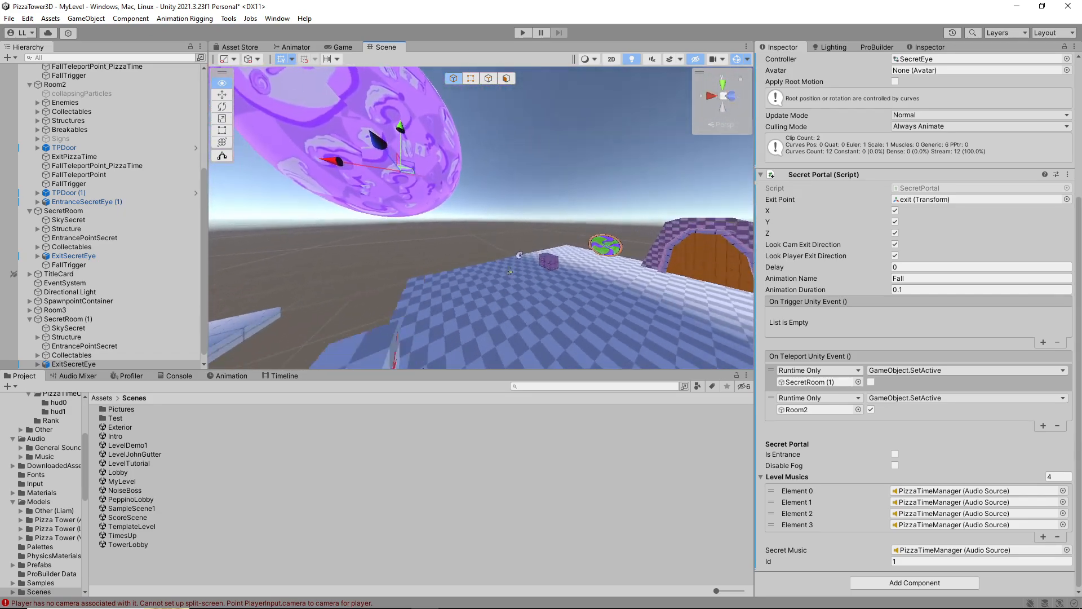
click(497, 248)
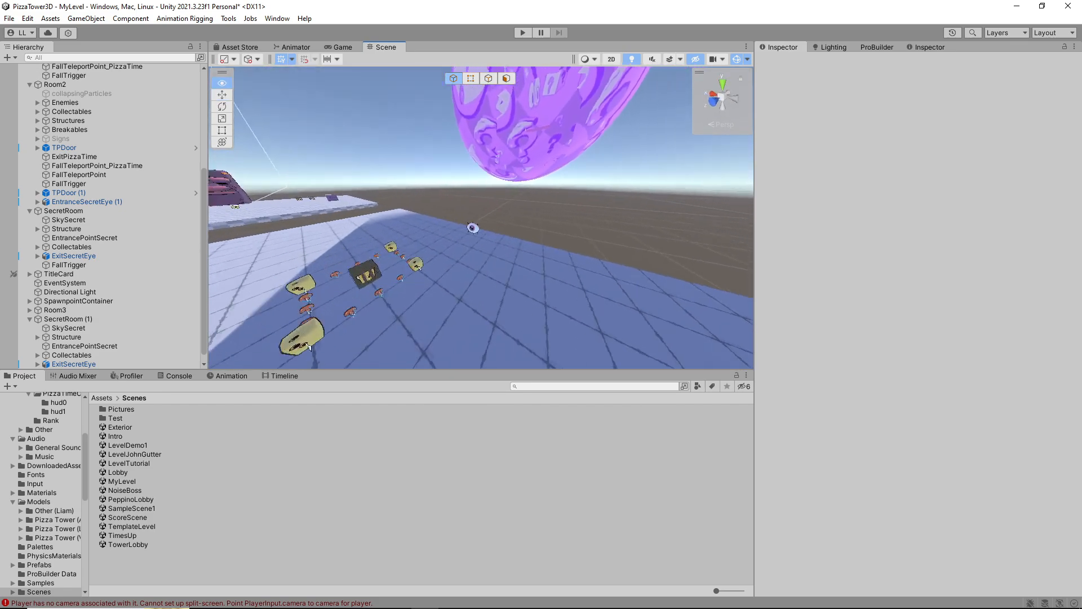
click(507, 226)
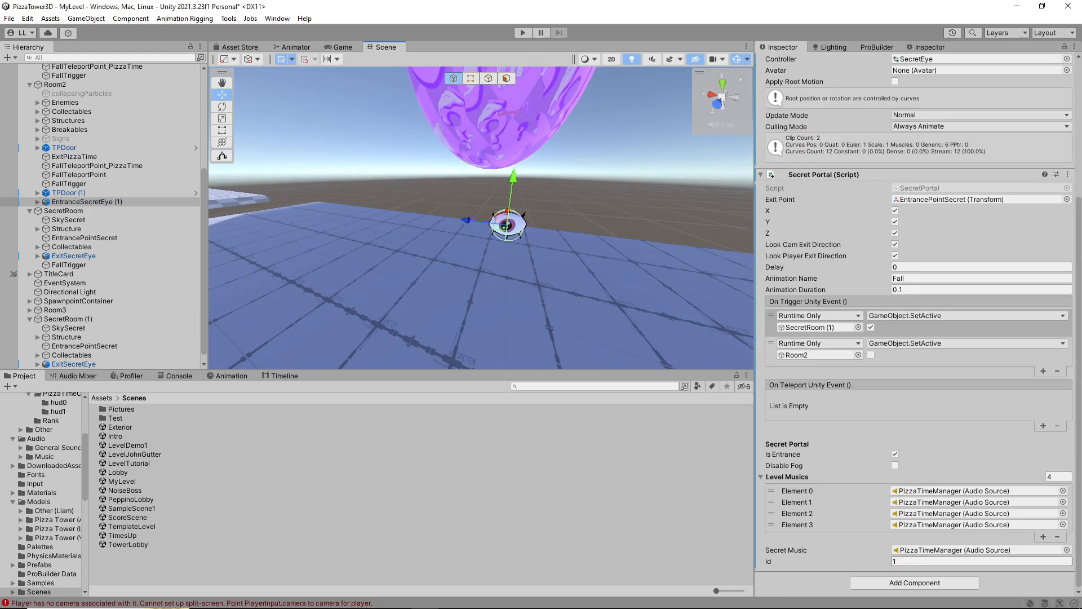
key(f)
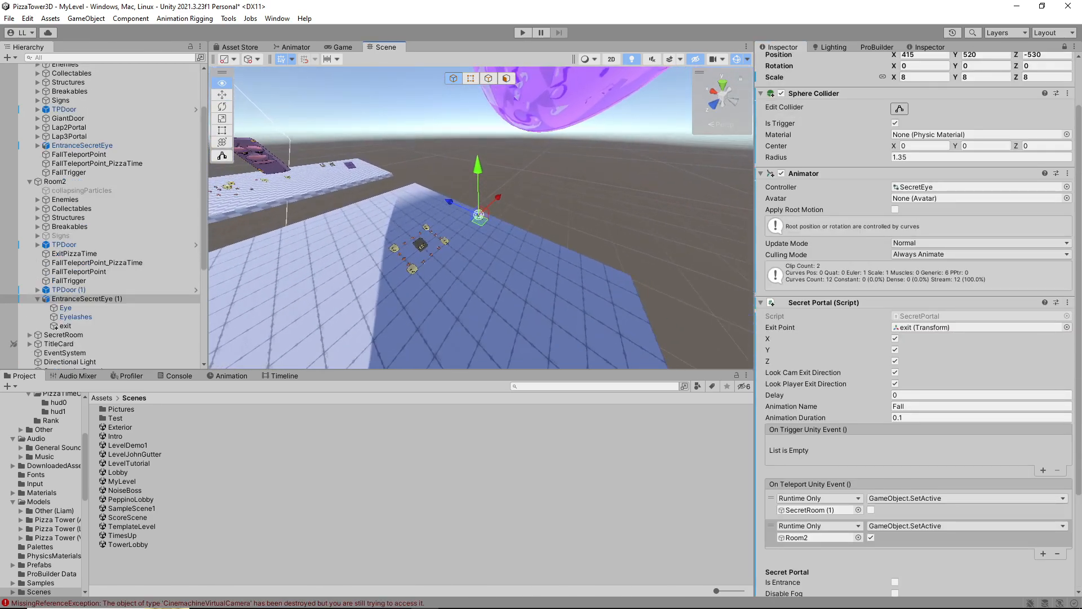
right_drag(484, 225, 507, 226)
right_drag(501, 316, 750, 223)
key(w)
key(w)
key(w)
key(s)
right_drag(451, 223, 338, 228)
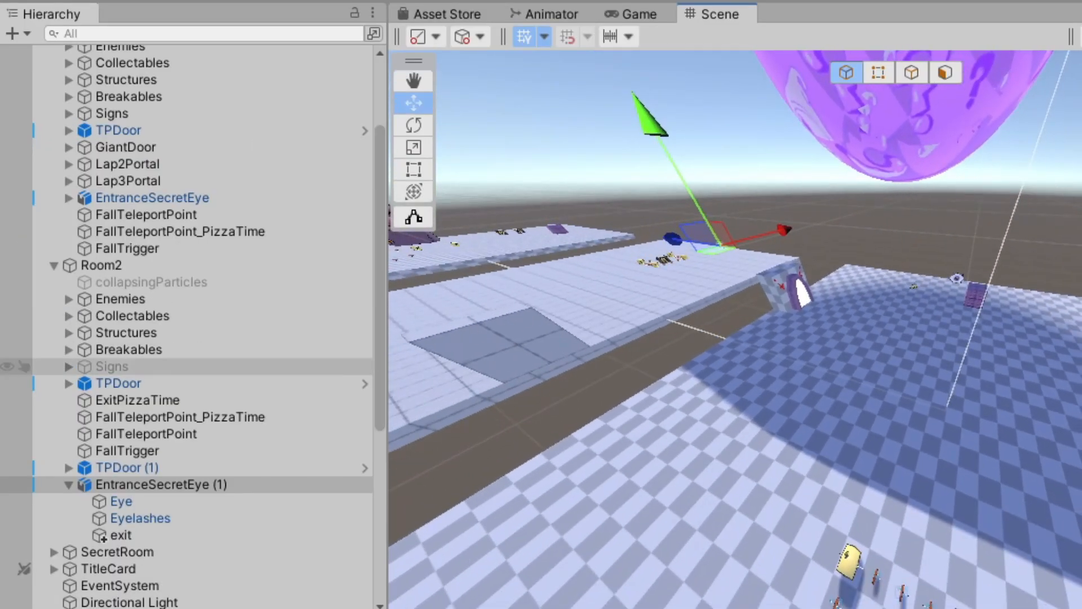
Select ScoreManager and release the Inspector lock to load its Level Score Manager settings
scroll(112, 191, up, 2)
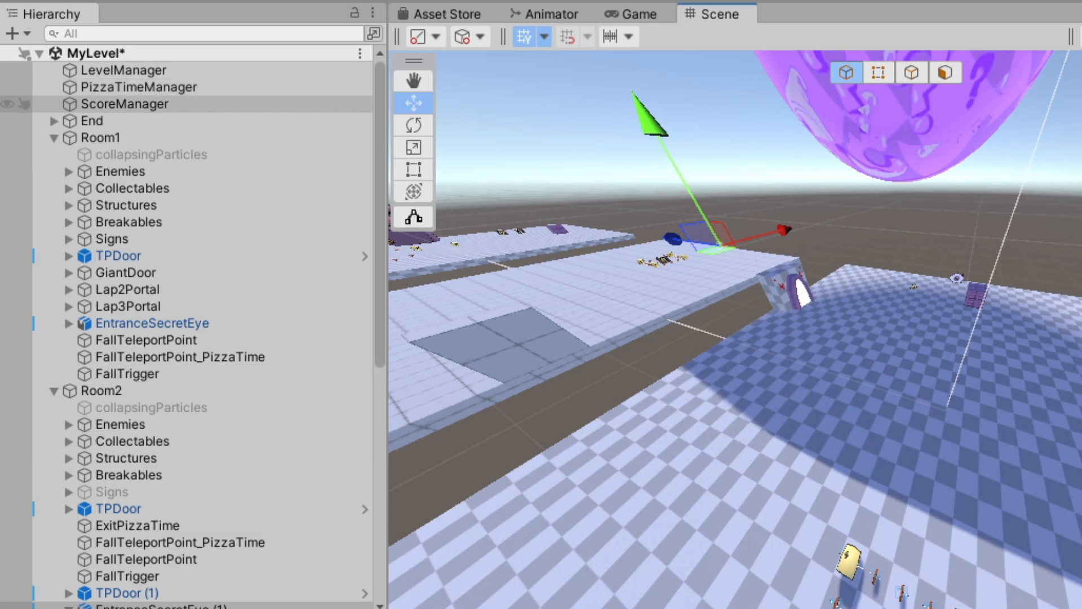
click(124, 104)
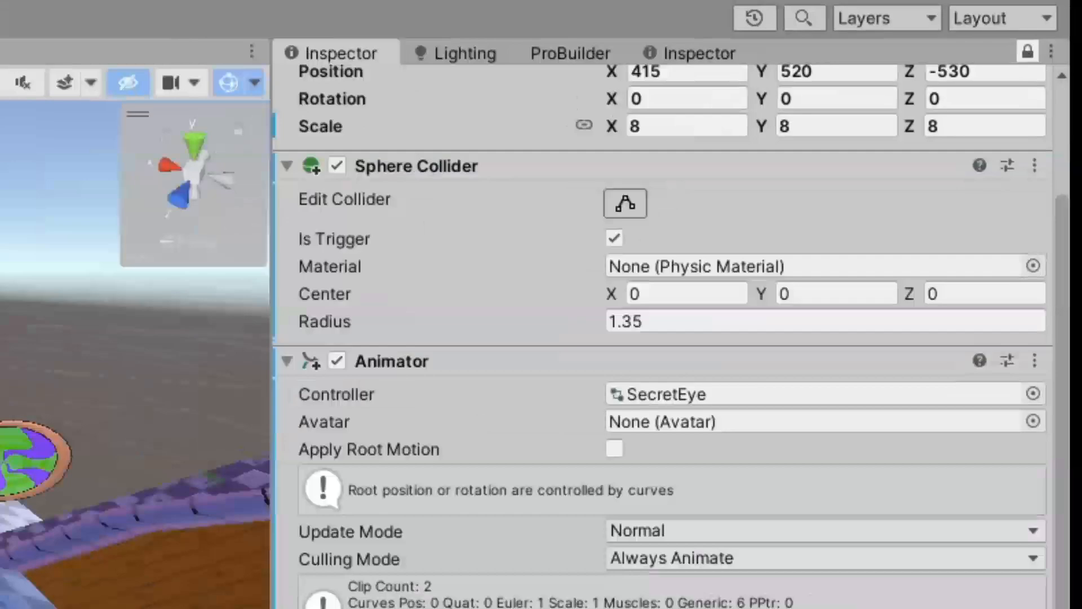
click(1064, 47)
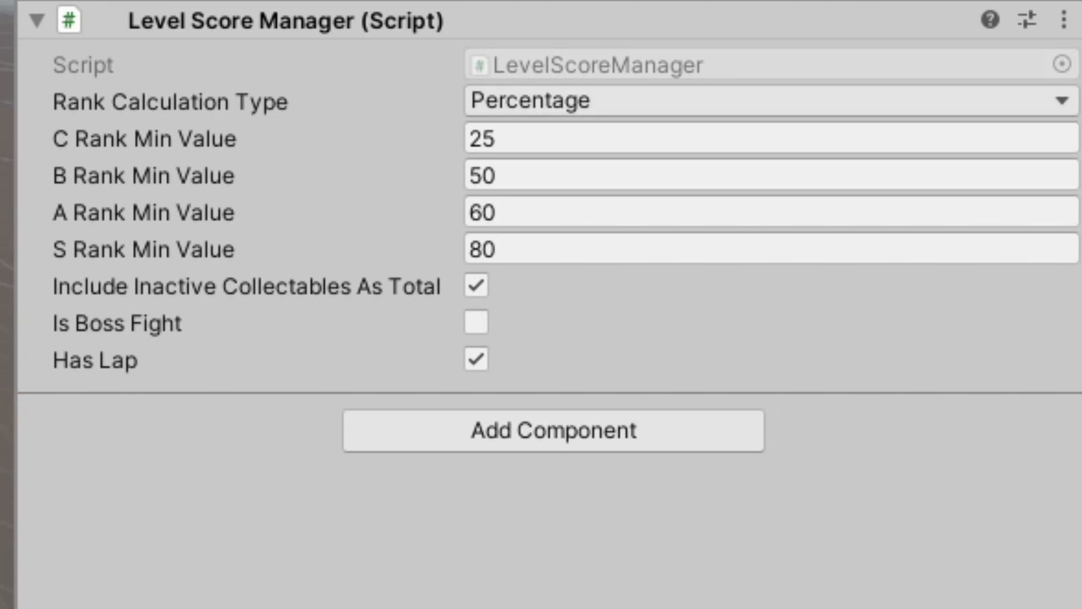
Switch the Level Score Manager's Rank Calculation Type to Score Number and back to Percentage
click(771, 101)
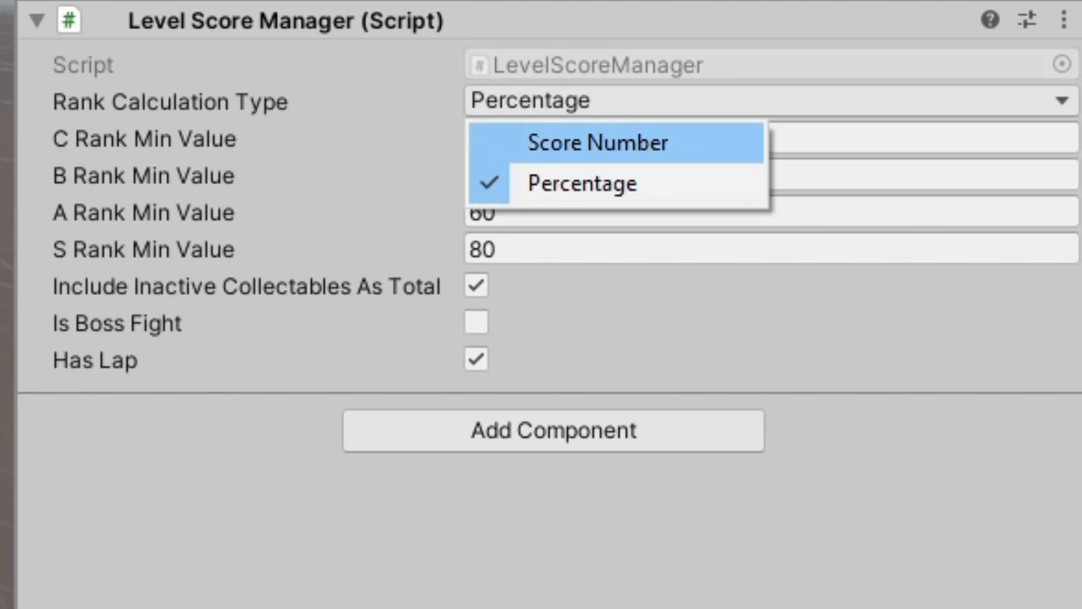
click(597, 142)
click(620, 101)
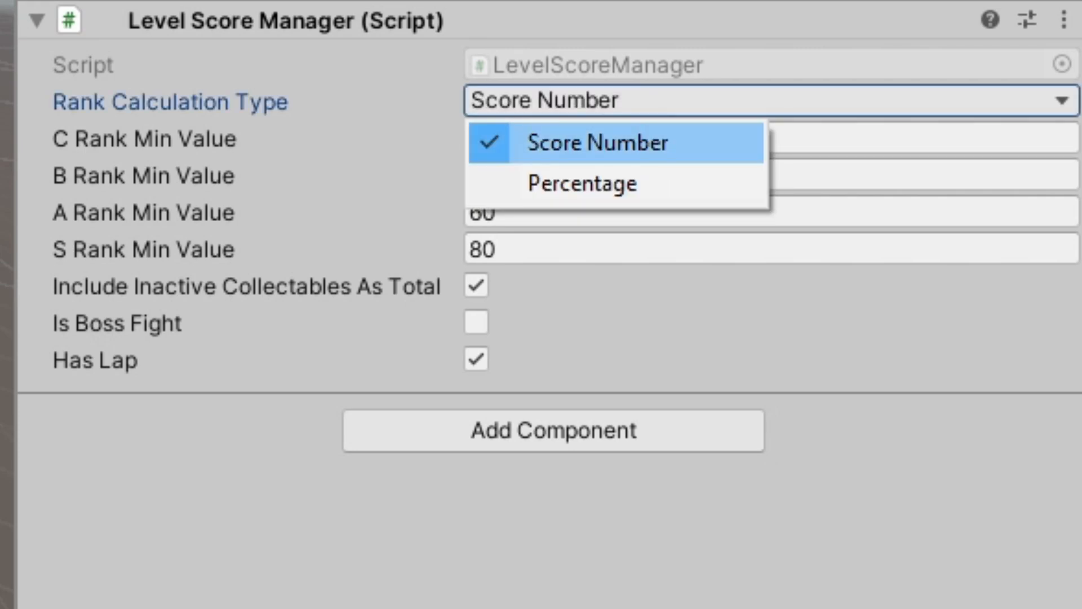
click(582, 183)
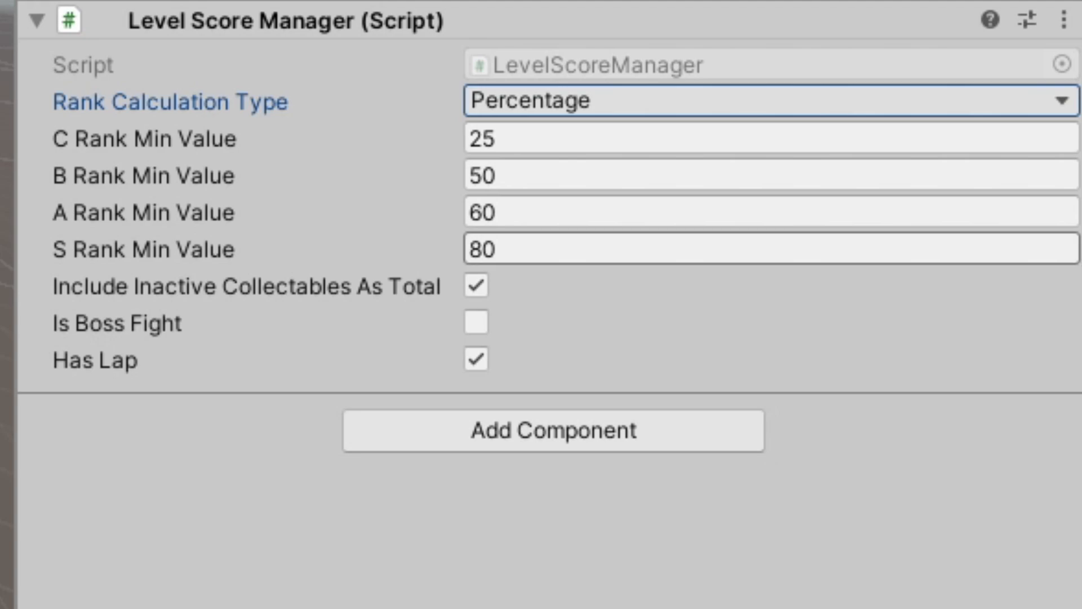
Examine the minimum values that separate the S, A and B ranks under the Percentage calculation
click(619, 249)
click(620, 324)
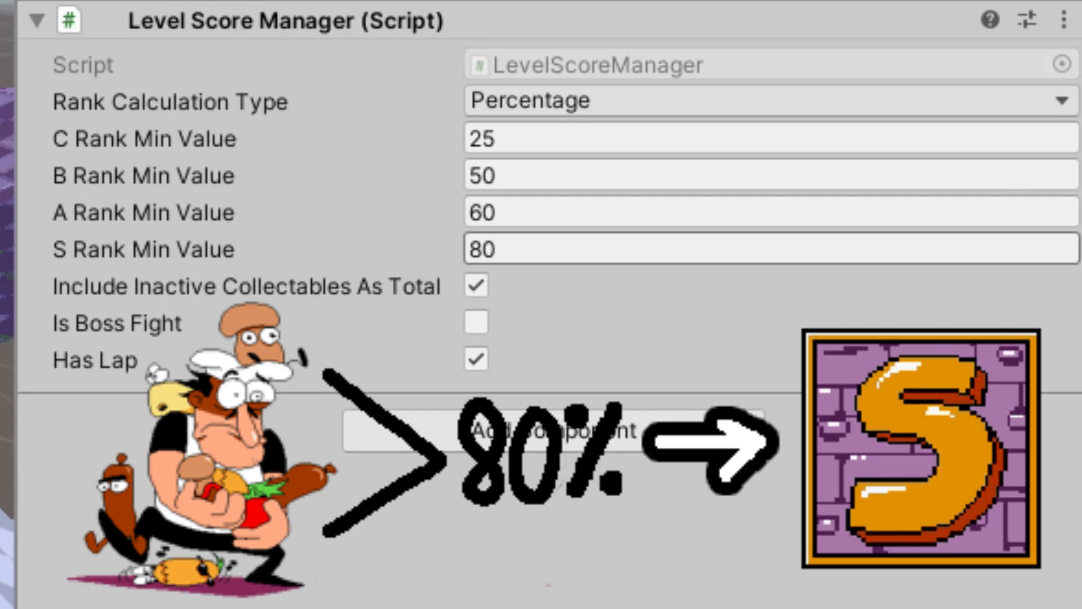
click(508, 212)
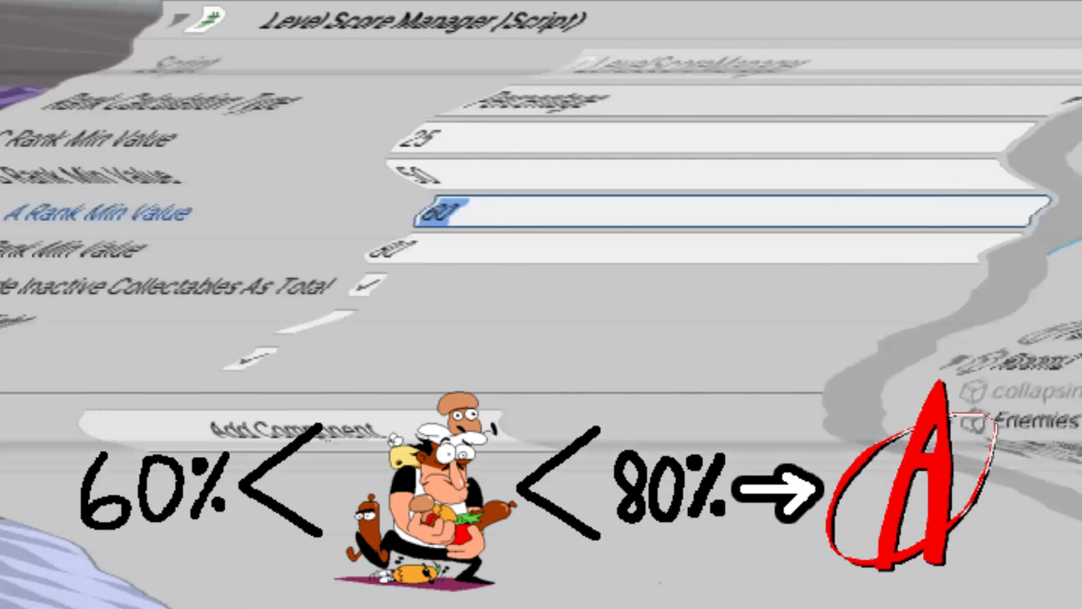
click(484, 249)
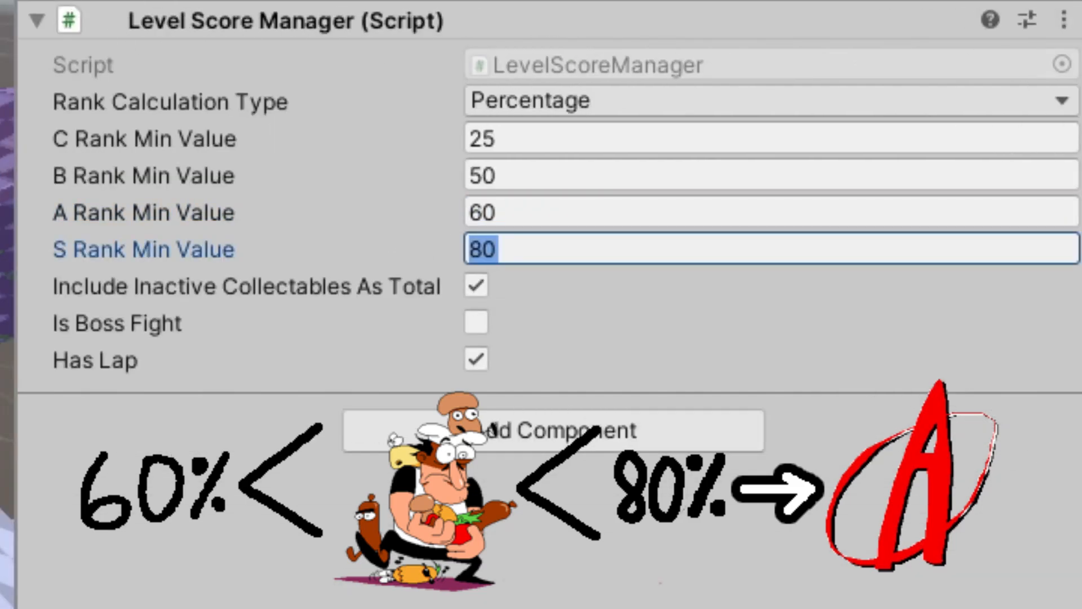
click(483, 213)
click(484, 249)
click(484, 213)
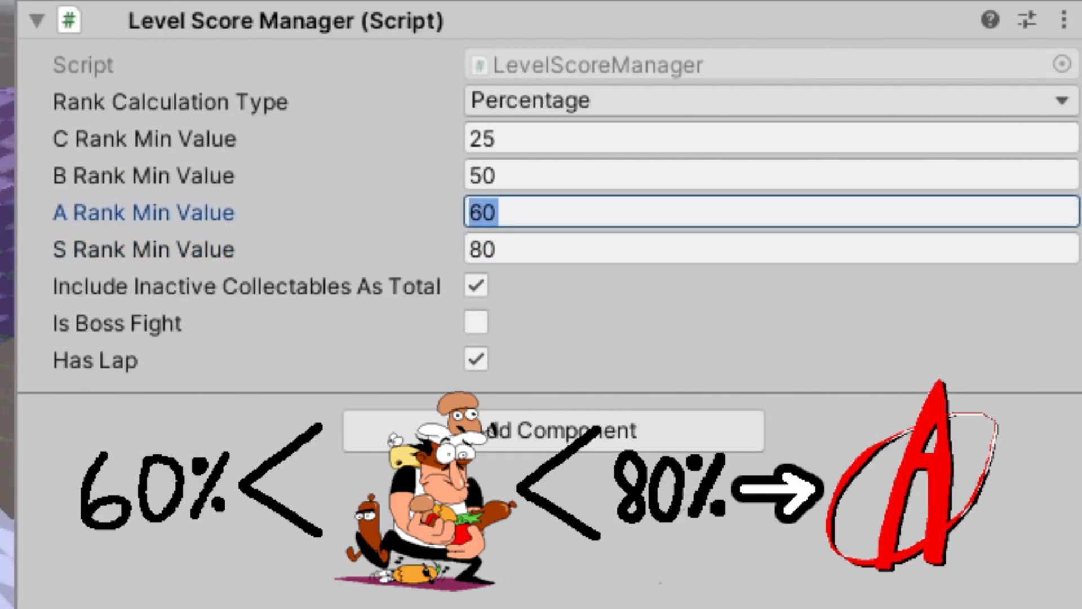
click(483, 175)
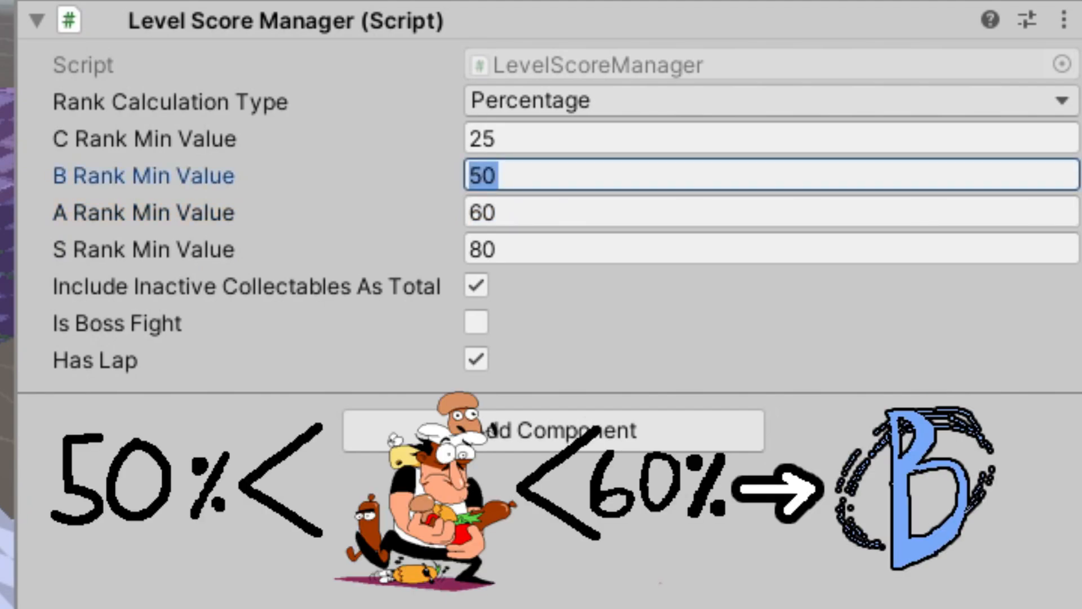
click(483, 212)
click(484, 175)
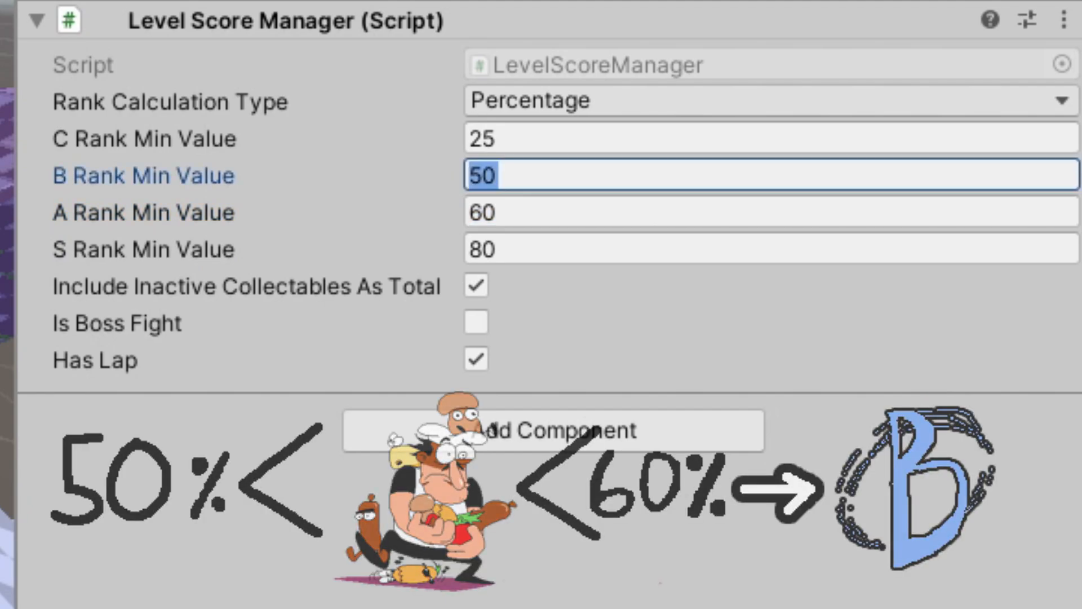
Try the Score Number calculation with an S Rank Min Value of 8000, and restore the value 80 and Percentage
click(531, 102)
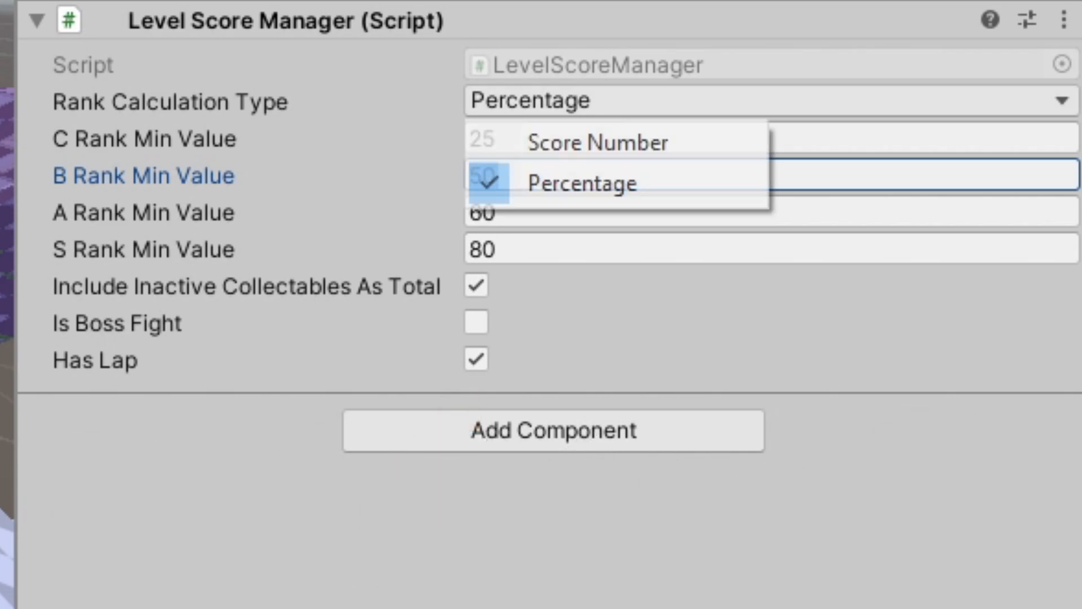
click(597, 142)
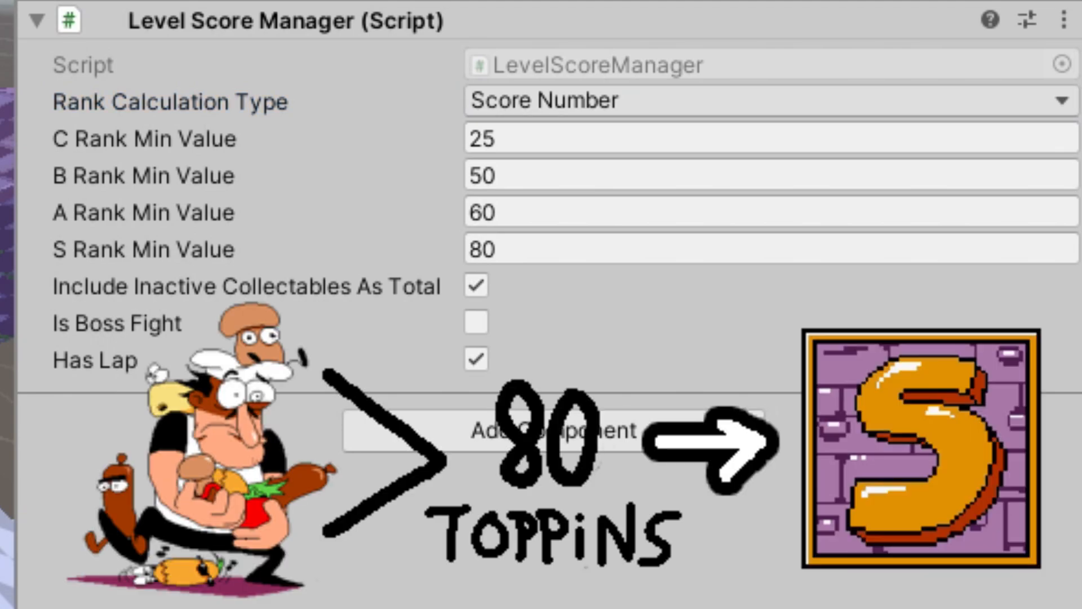
click(484, 249)
click(620, 315)
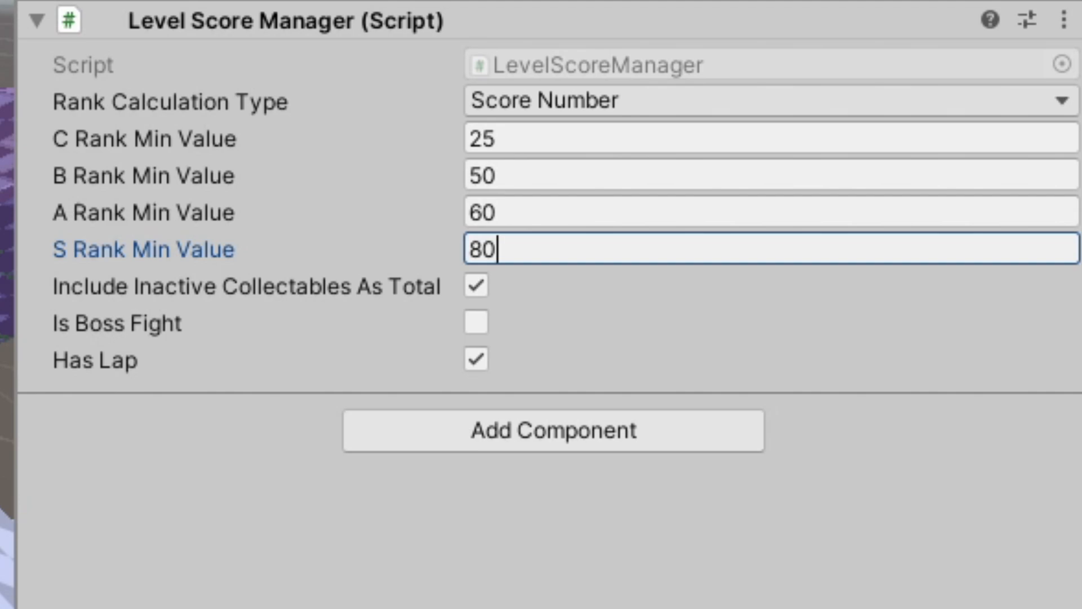
text(00)
key(BackSpace)
key(BackSpace)
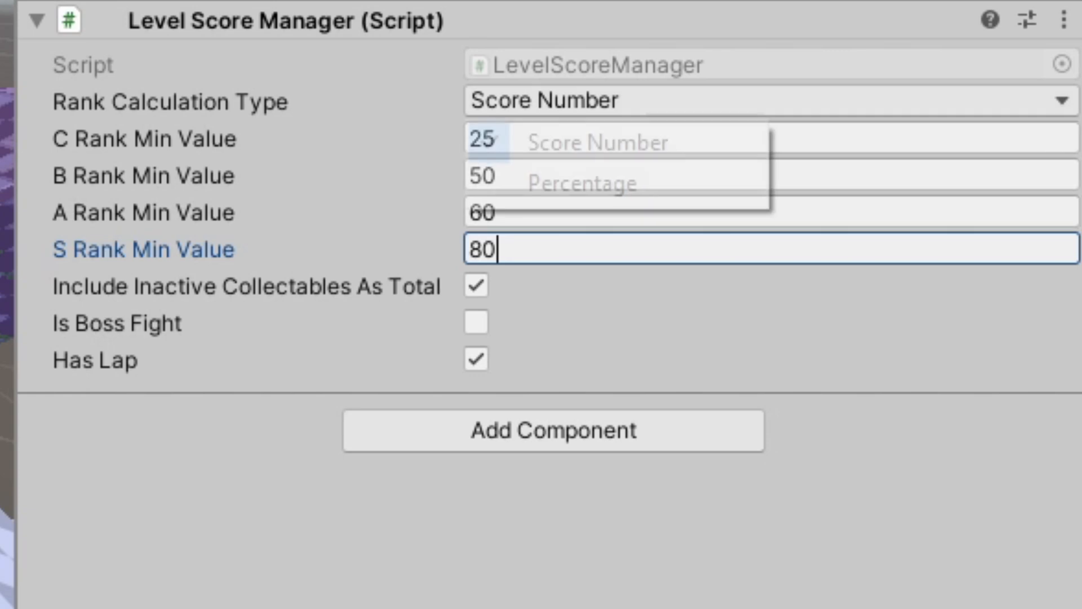
click(582, 184)
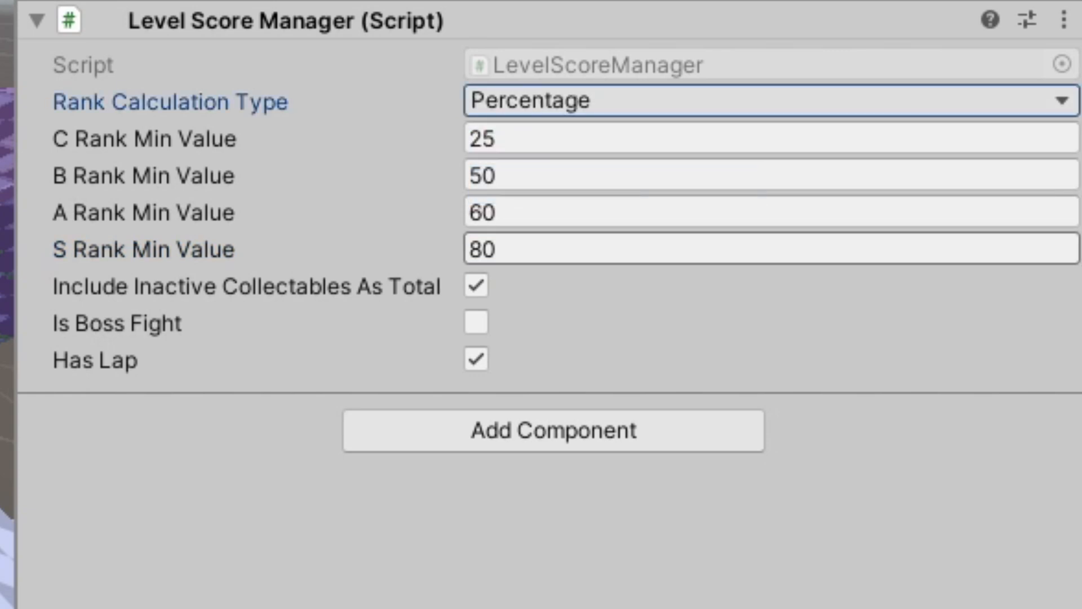
Set the S Rank Min Value to 90 and toggle the Has Lap option
click(582, 249)
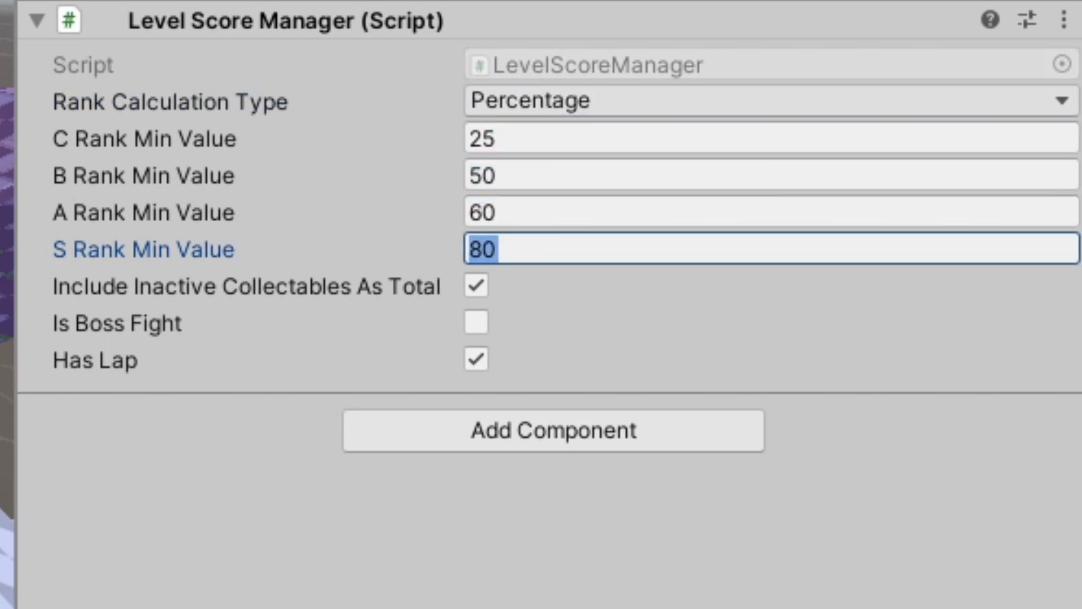
text(90)
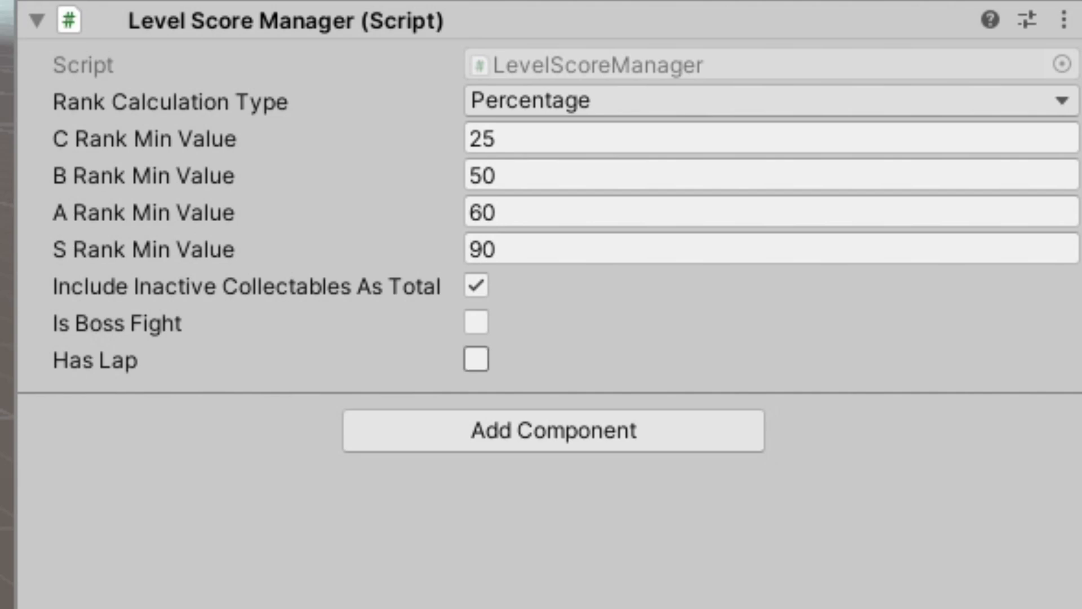
click(477, 359)
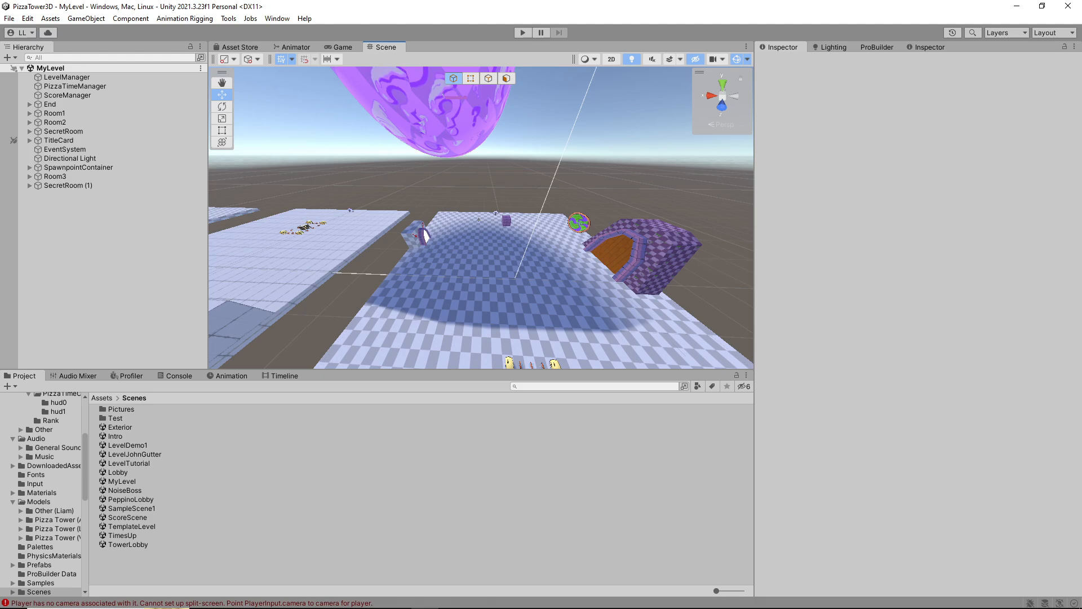
Open the TowerLobby scene and bring the tutorial door with its secret eyes into view
double_click(128, 545)
mouse_move(481, 217)
right_down()
mouse_move(485, 248)
mouse_move(558, 214)
mouse_move(636, 200)
mouse_move(529, 217)
mouse_move(445, 209)
mouse_move(454, 230)
mouse_move(530, 228)
right_up()
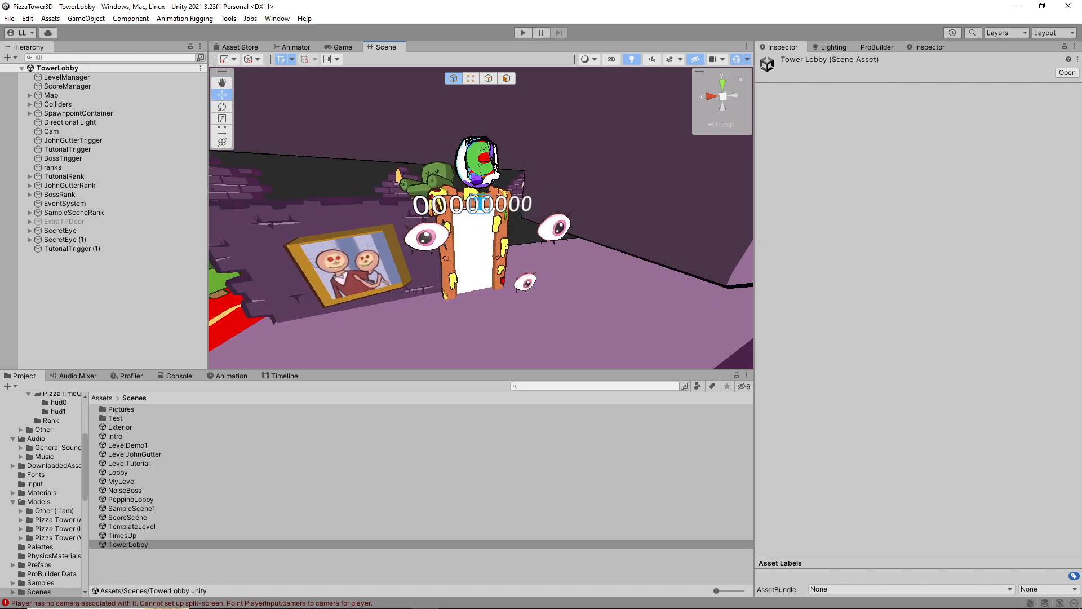
right_drag(530, 227, 592, 230)
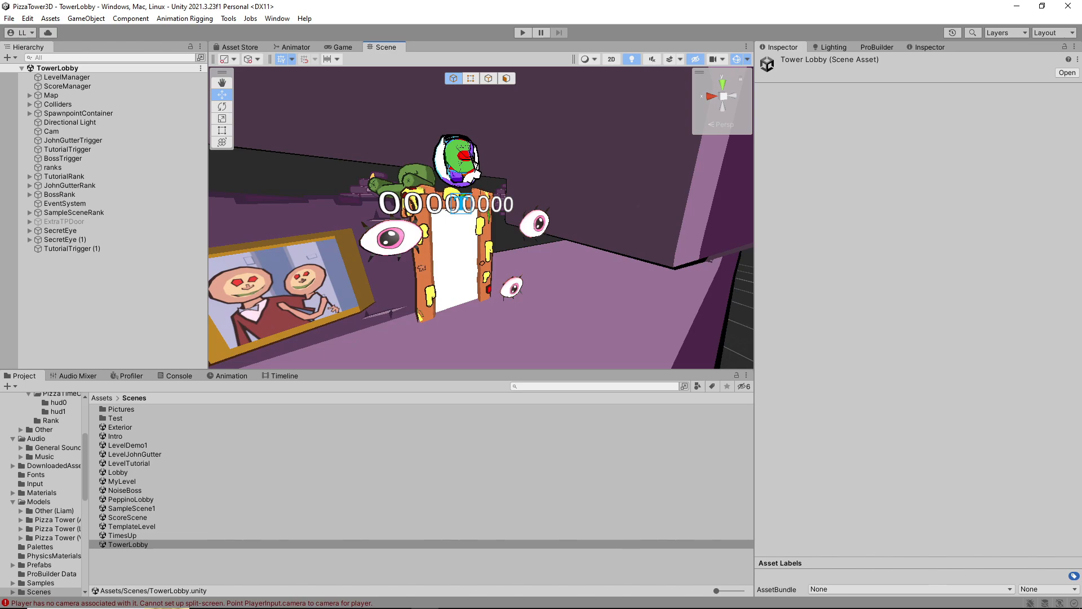
Duplicate the SecretEye group at the tutorial door and place the copy around the plain white doorway near the Pizza Tower entrance
click(537, 221)
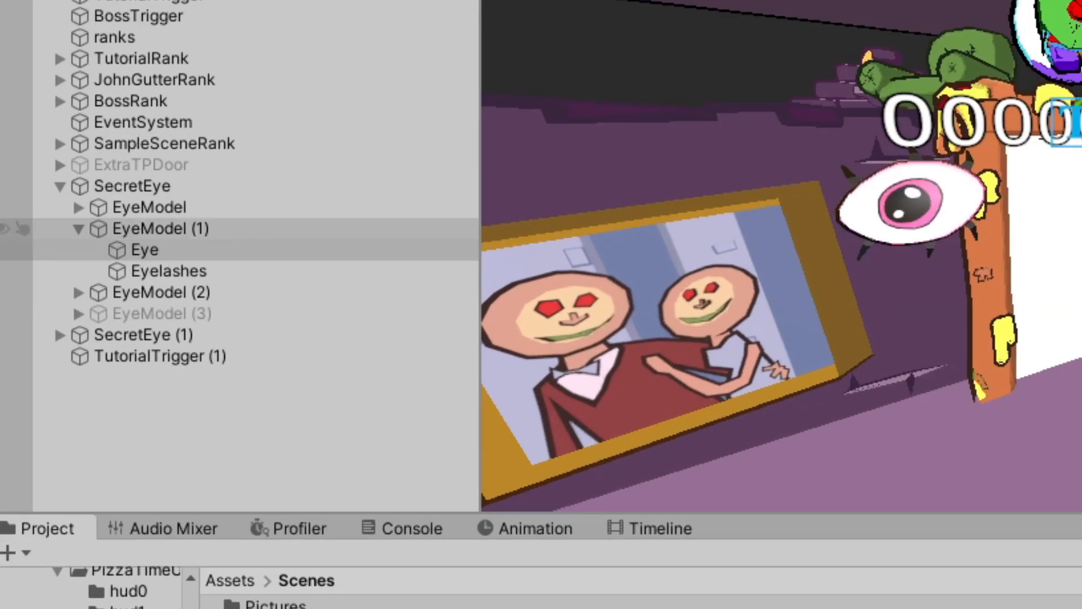
click(78, 229)
click(132, 186)
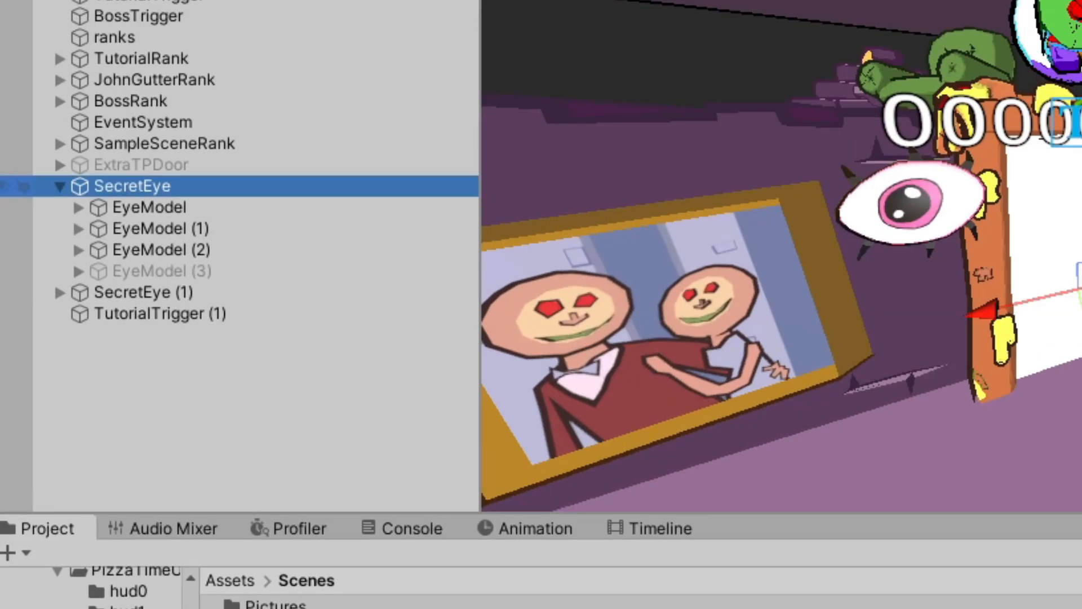
click(59, 186)
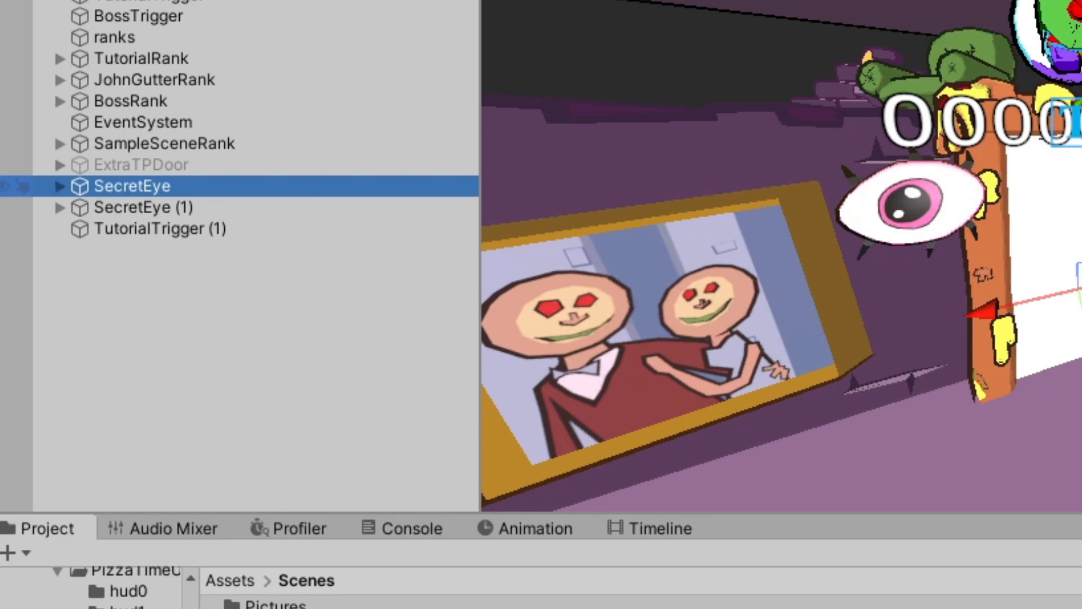
key(F2)
key(Return)
key(ctrl+d)
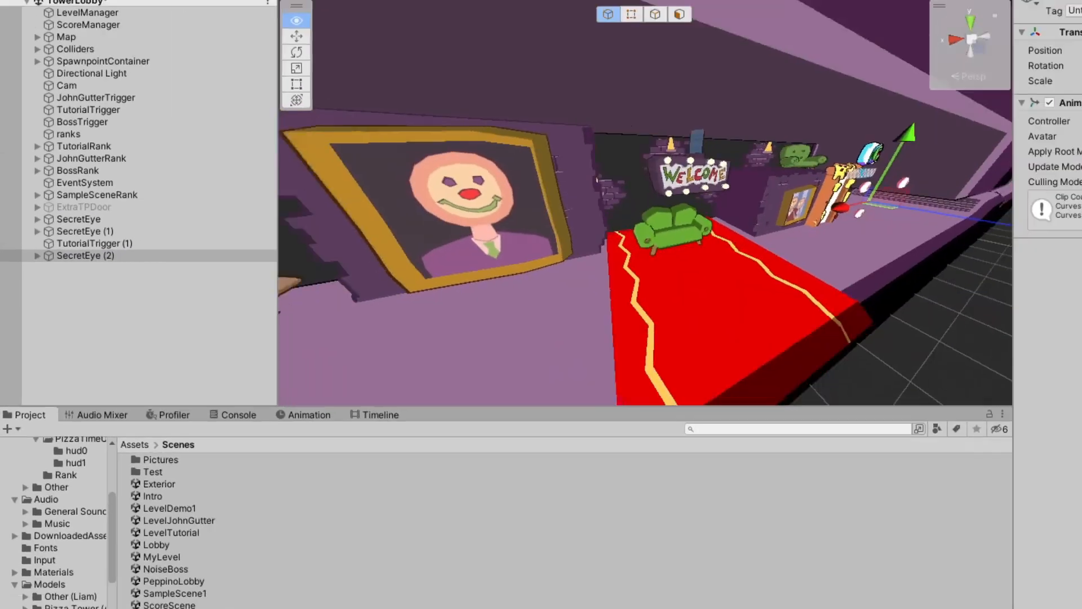
key(s)
key(a)
drag(840, 212, 513, 262)
drag(386, 262, 297, 274)
key(f)
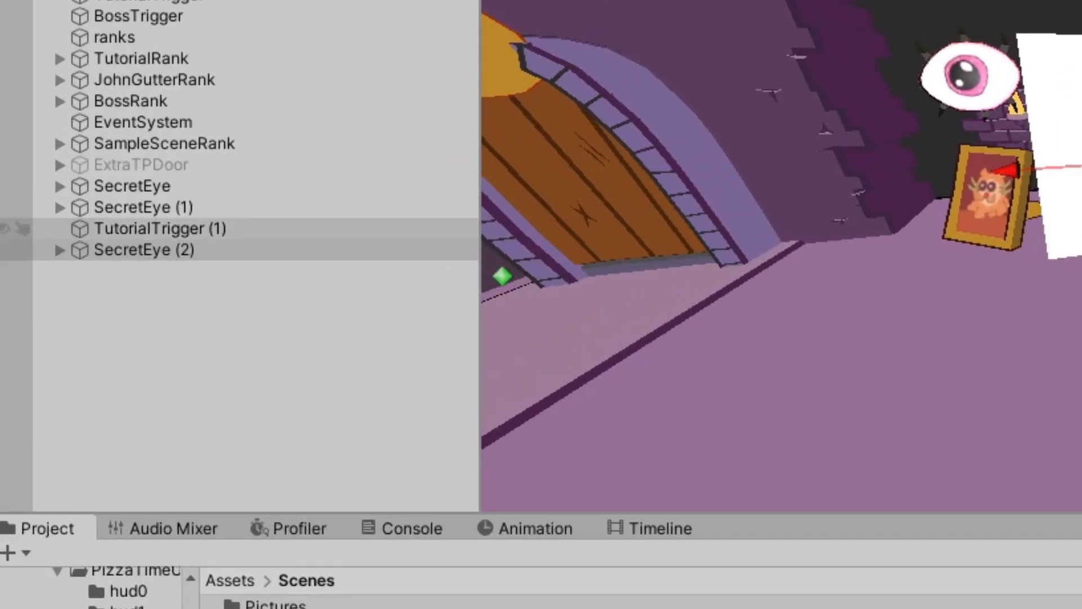
Deactivate EyeModel (2) in the SecretEye (2) group, leaving only two eyes active for the level's two secret rooms
click(141, 249)
click(60, 249)
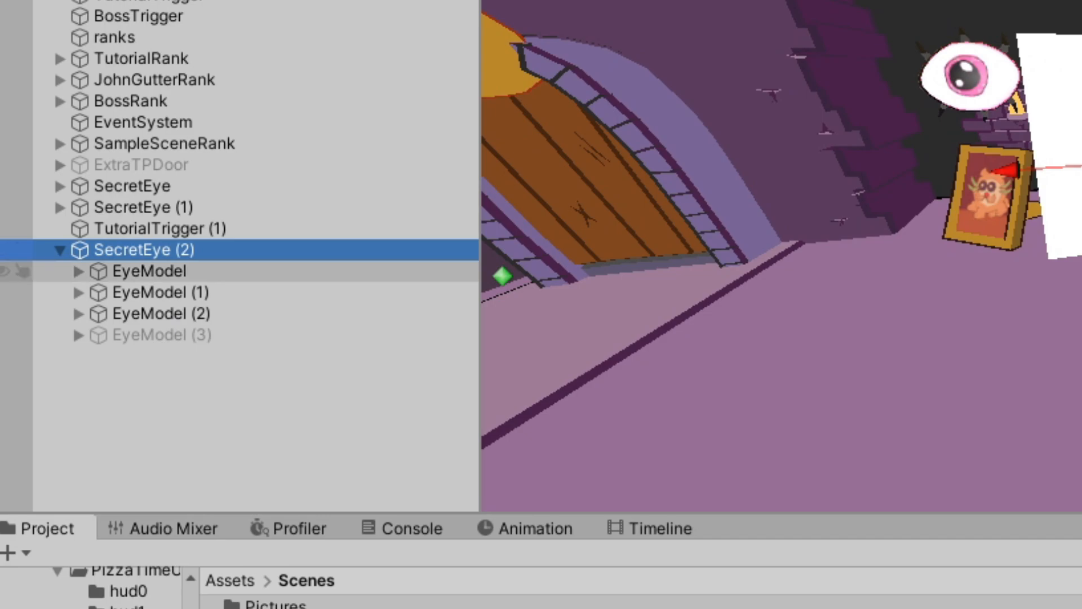
click(186, 394)
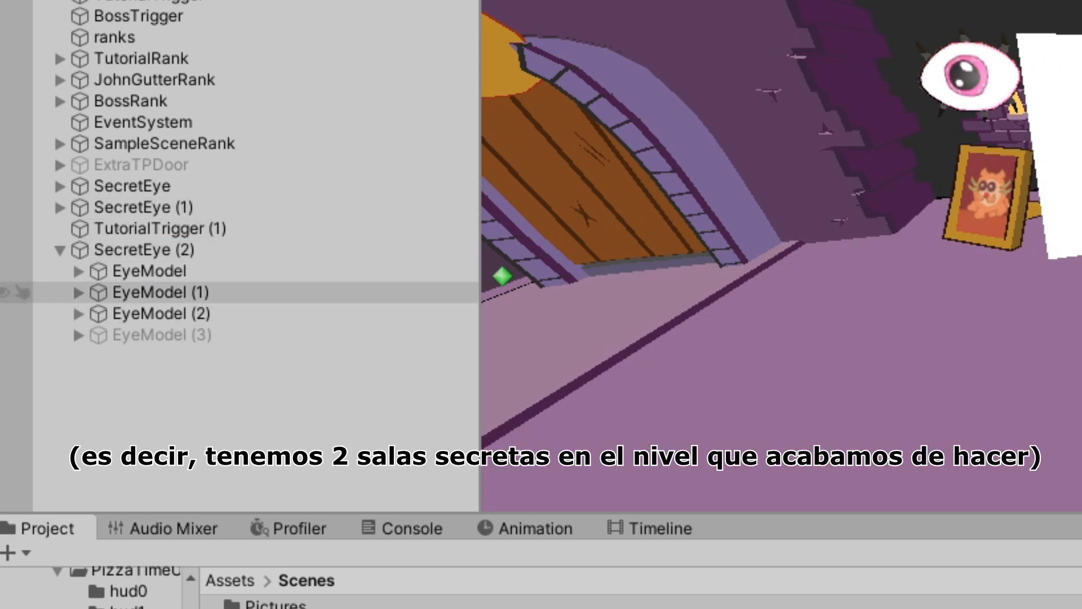
click(161, 314)
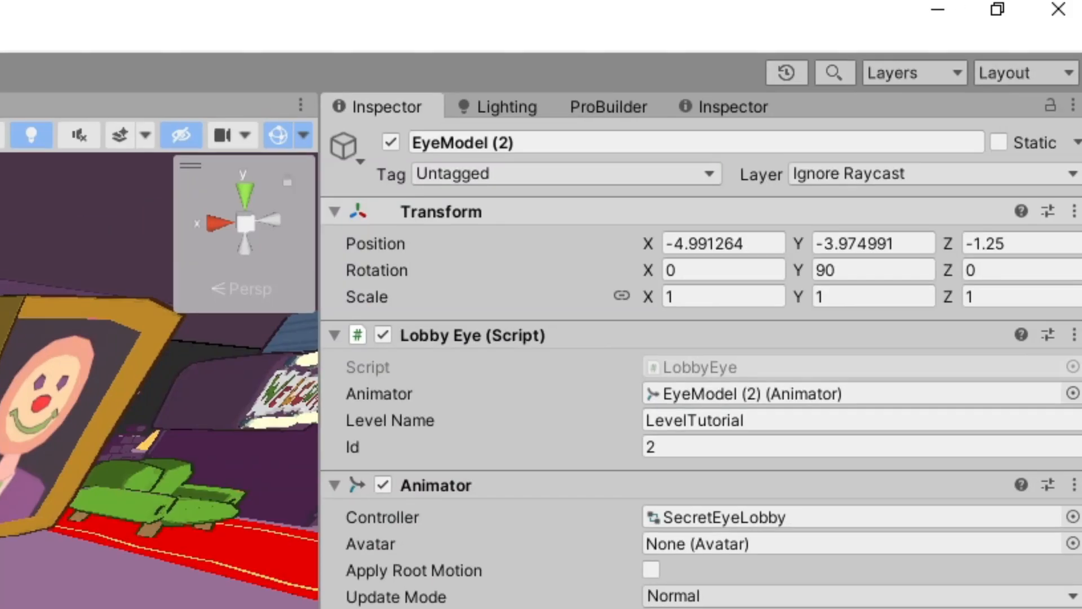
click(393, 142)
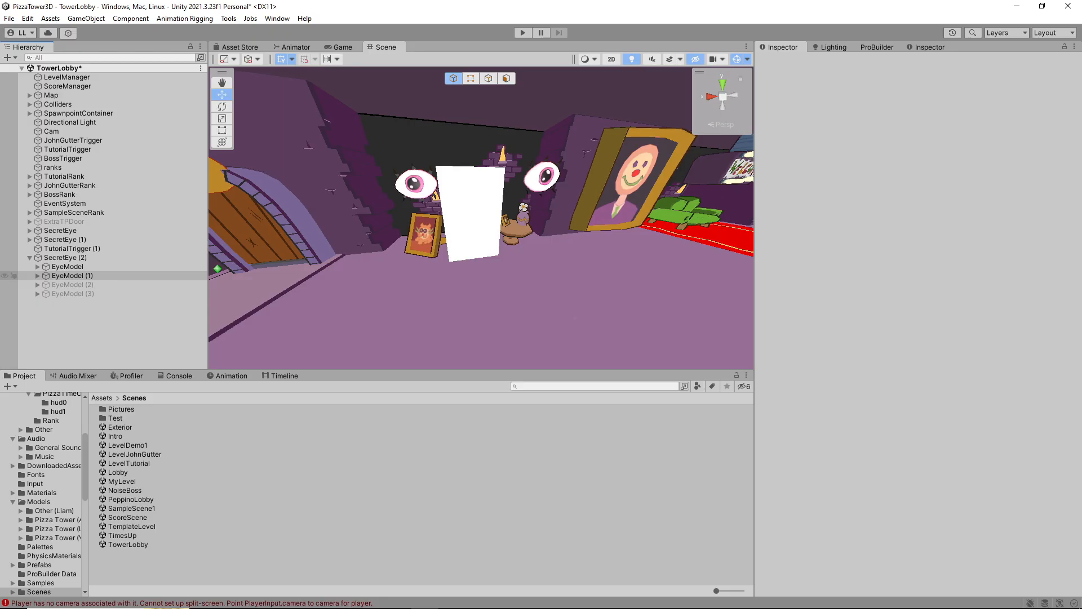
Set the Lobby Eye Level Name of EyeModel in SecretEye (2) to MyLevel, keeping Id 0
click(72, 275)
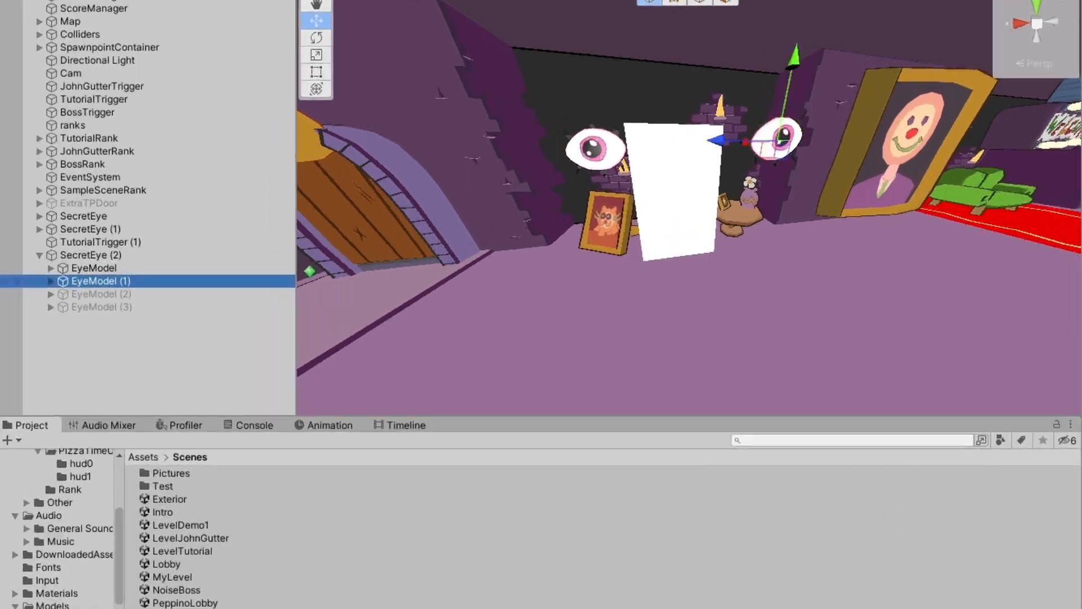
click(67, 267)
click(72, 275)
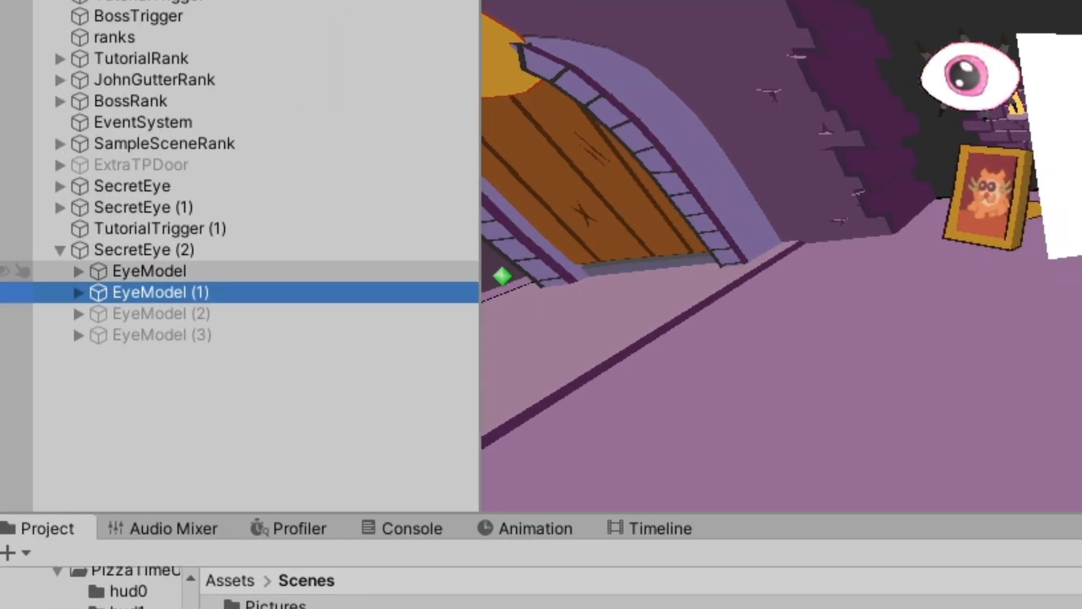
click(150, 271)
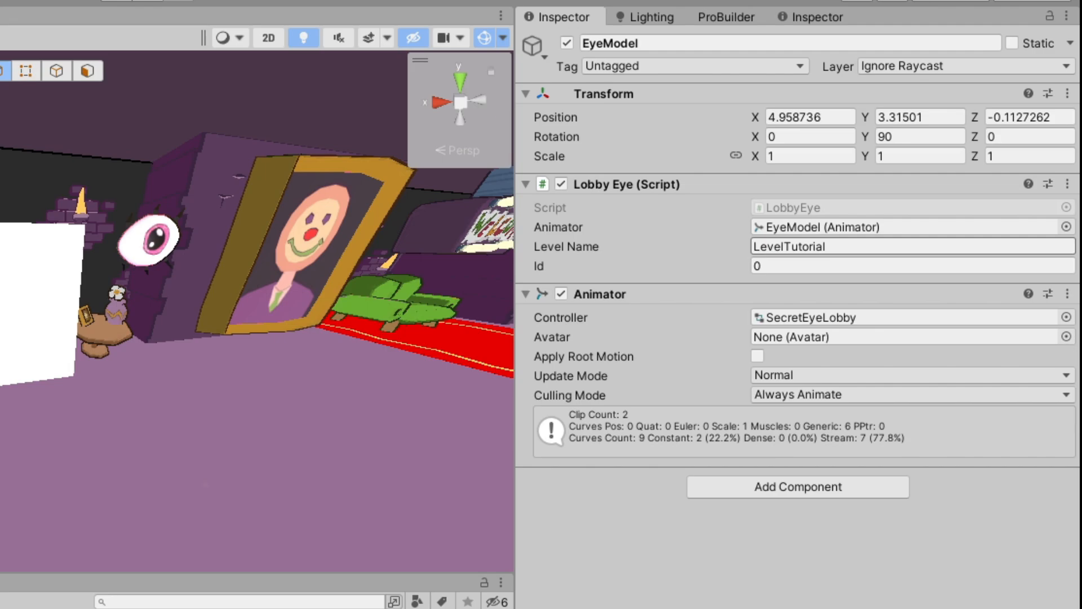
drag(834, 246, 752, 247)
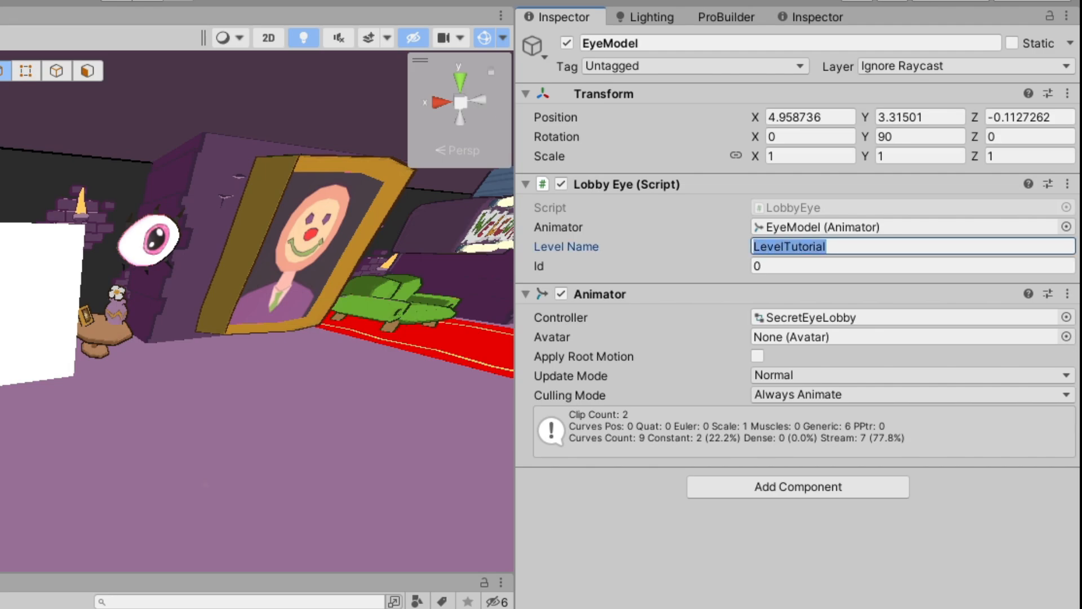
text(My)
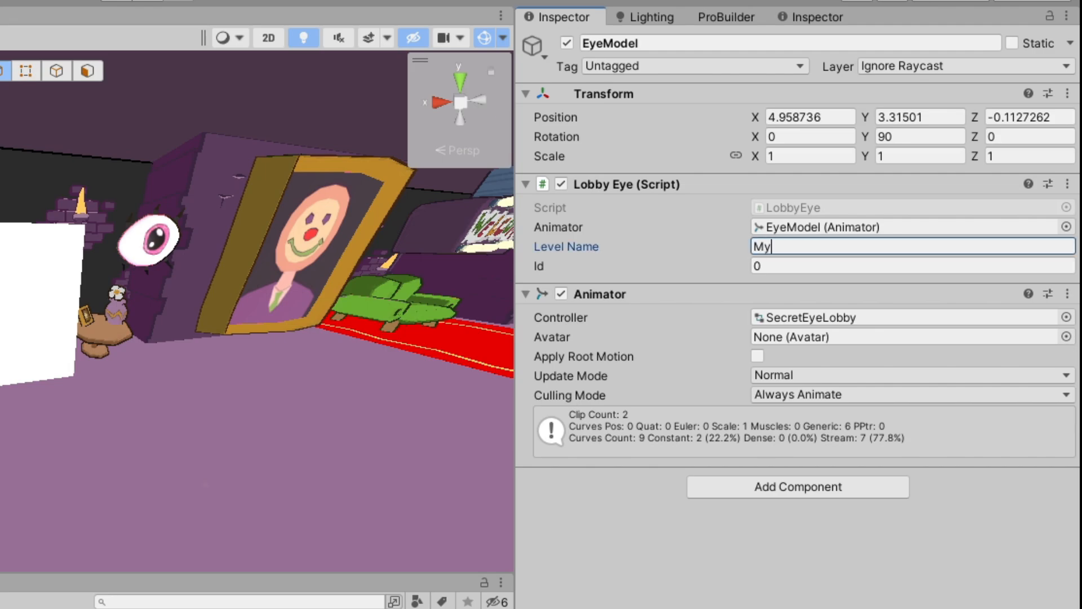
text(Level)
click(767, 266)
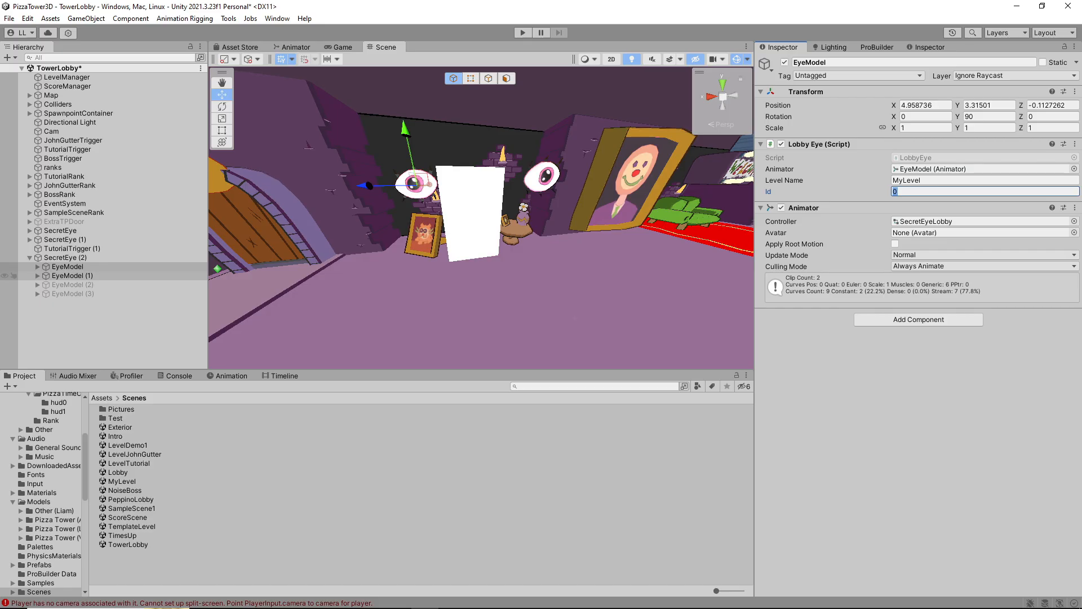
Set the Lobby Eye Level Name of EyeModel (1) in SecretEye (2) to MyLevel, keeping Id 1
click(75, 275)
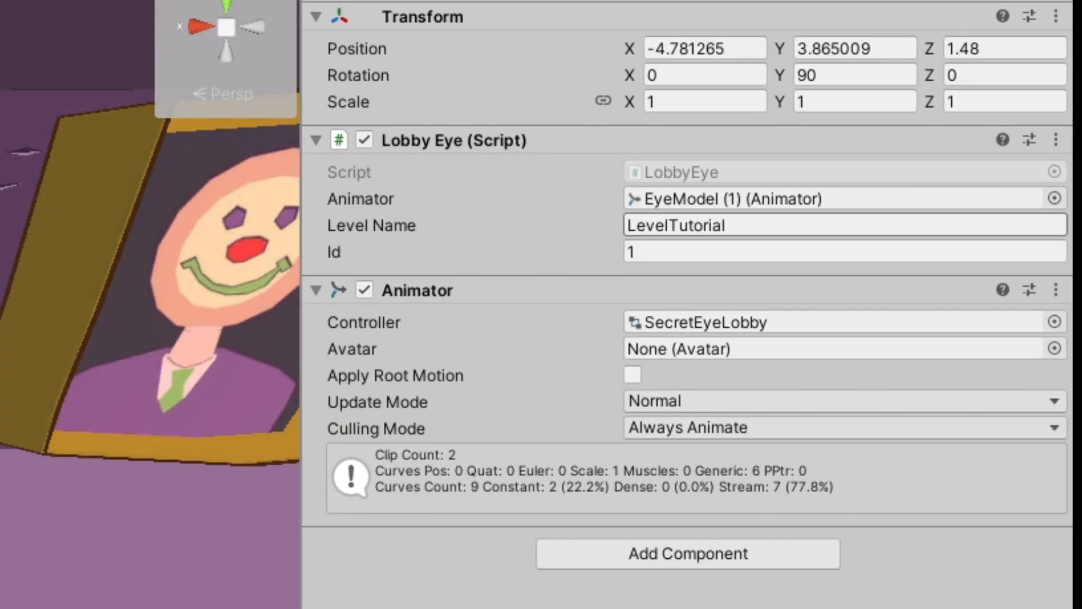
click(845, 225)
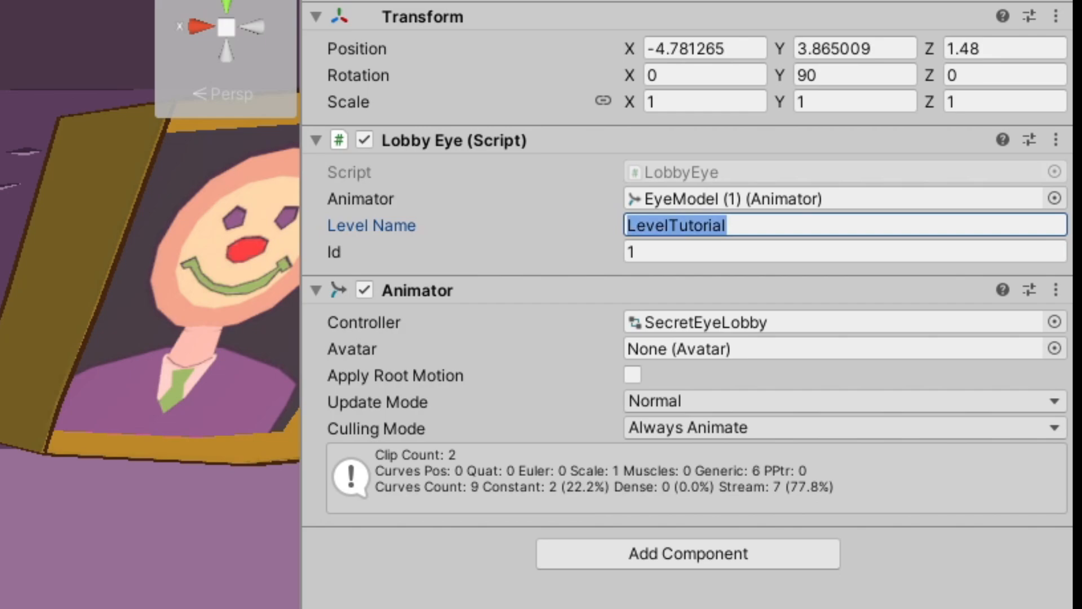
text(MyLevel)
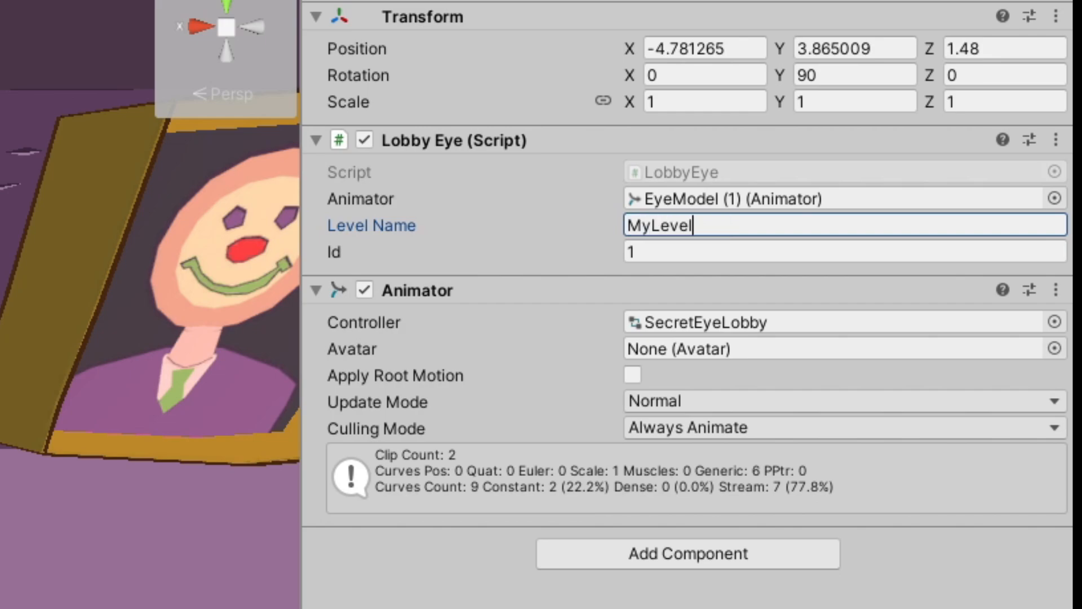
key(Tab)
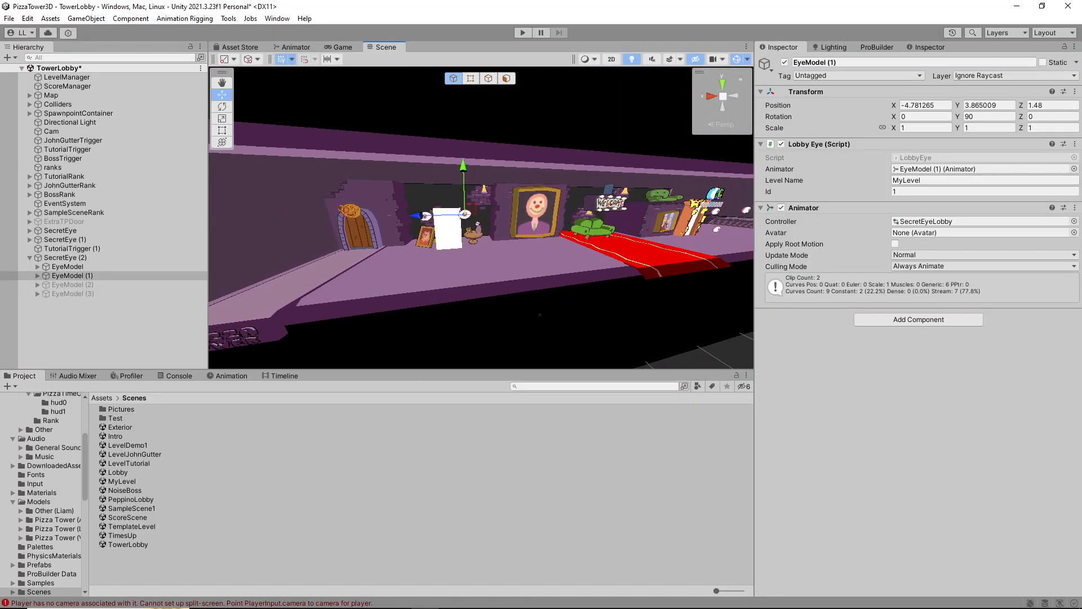
Duplicate the TutorialRank object above the tutorial door and position the copy above the plain white doorway
mouse_move(540, 315)
right_down()
mouse_move(521, 313)
mouse_move(570, 321)
mouse_move(535, 315)
right_up()
right_drag(496, 232, 451, 198)
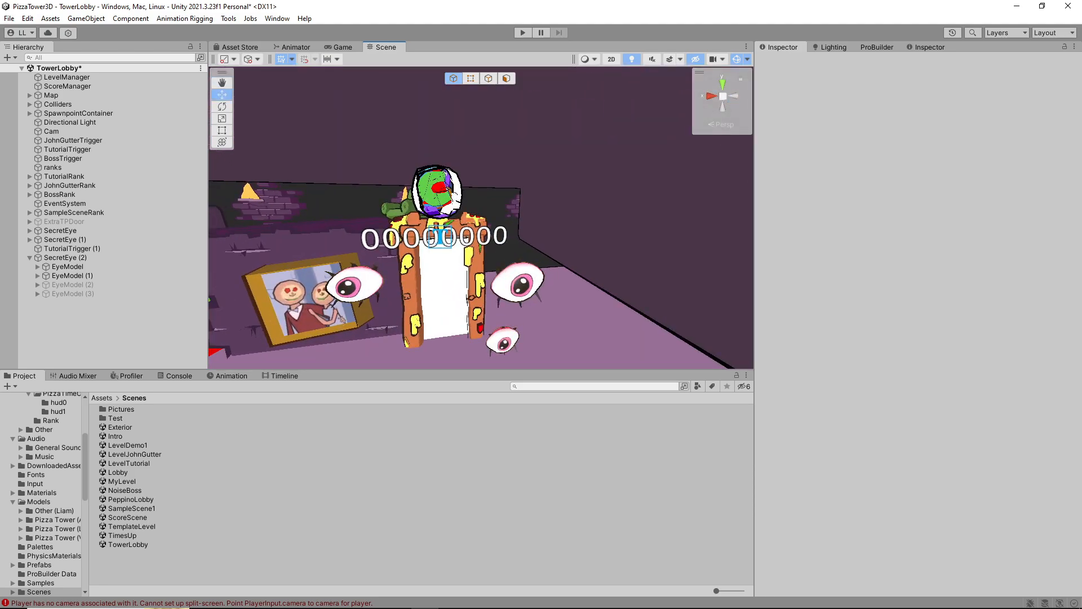
click(438, 189)
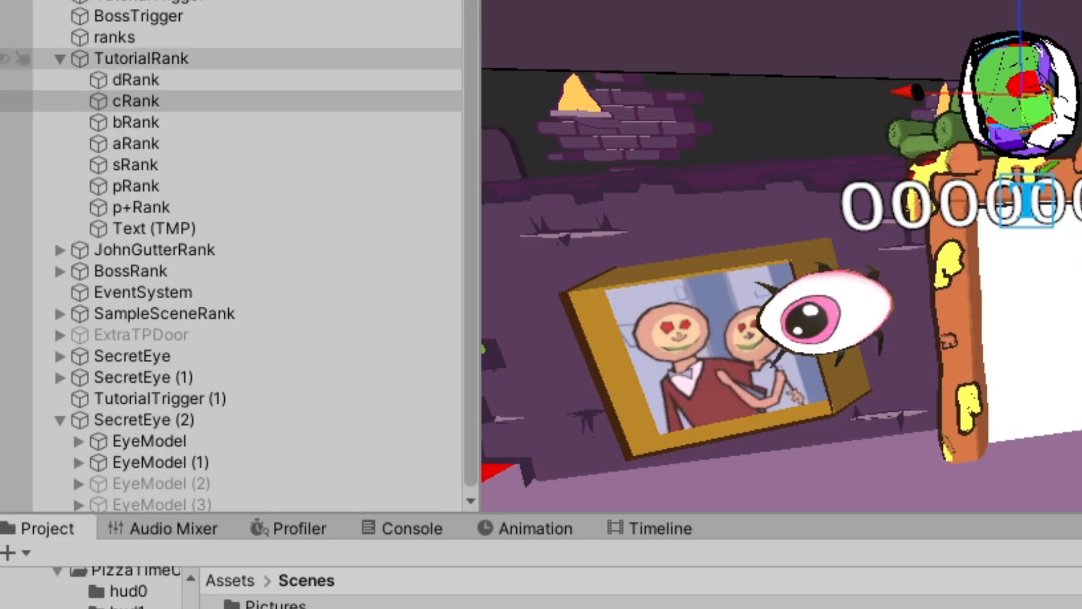
click(141, 58)
click(60, 58)
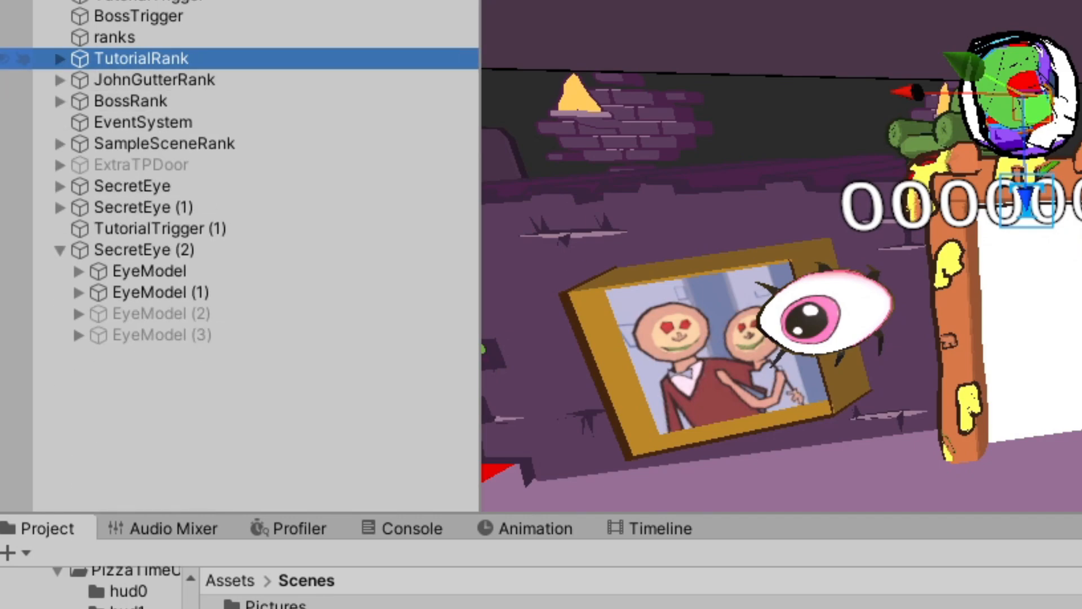
key(ctrl+d)
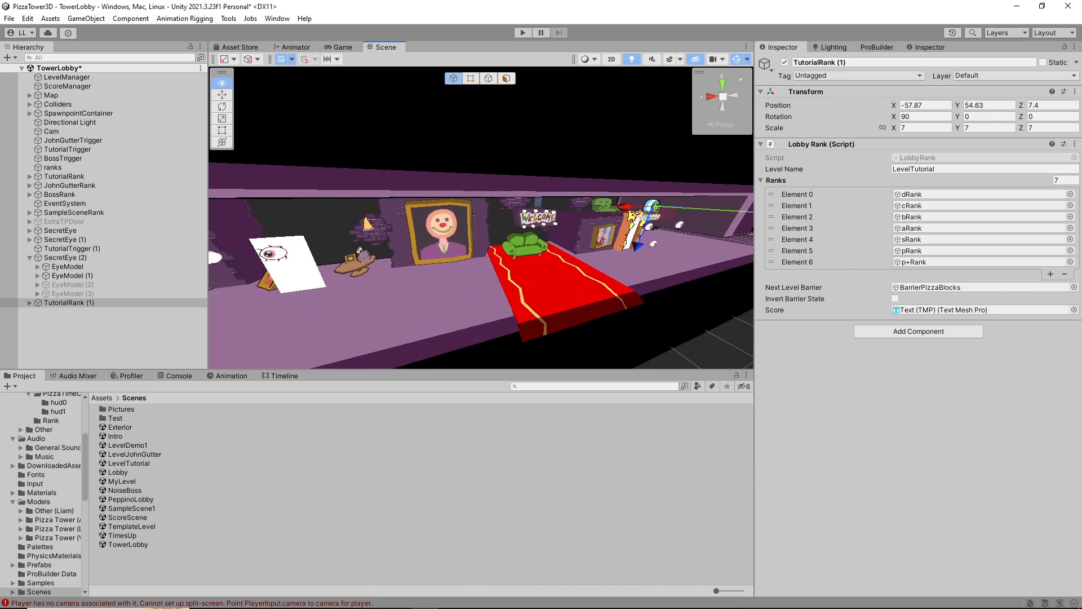
right_drag(496, 225, 524, 225)
drag(639, 207, 282, 224)
right_drag(479, 226, 451, 231)
drag(460, 217, 450, 220)
mouse_move(479, 226)
right_down()
mouse_move(496, 220)
mouse_move(479, 217)
right_up()
drag(476, 213, 486, 207)
mouse_move(486, 220)
right_down()
mouse_move(479, 225)
mouse_move(501, 225)
right_up()
Set the Lobby Rank Level Name of the duplicated TutorialRank (1) to MyLevel
click(958, 169)
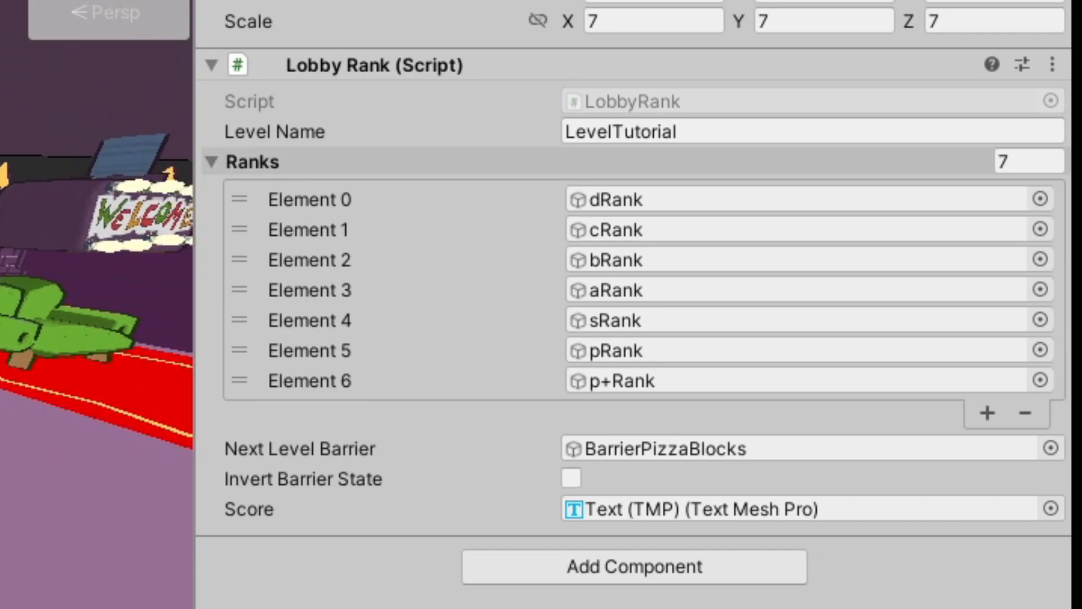
key(ctrl+a)
text(MyLevel)
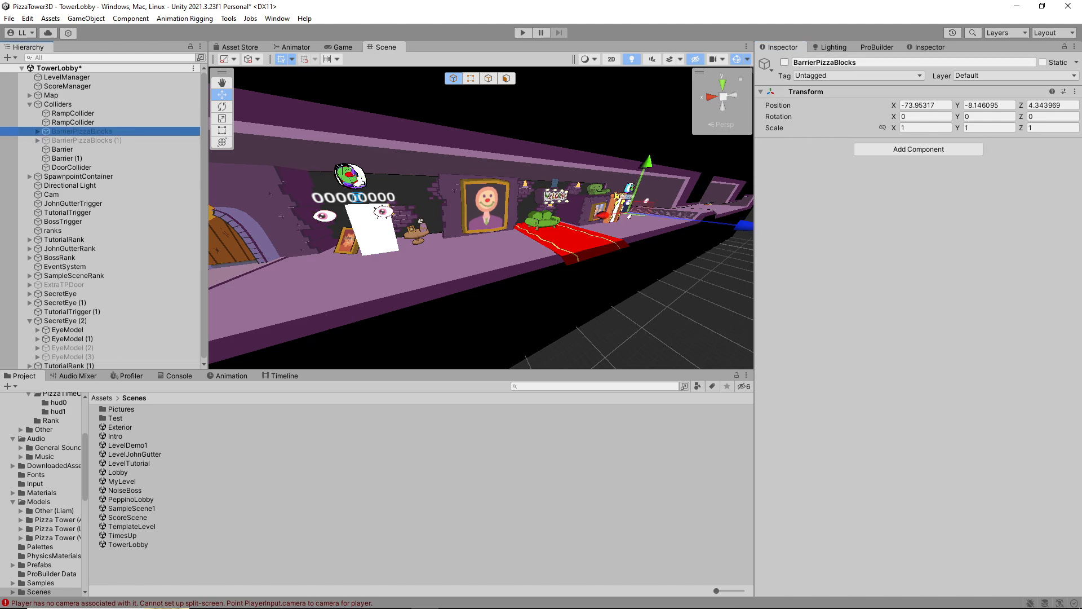
Locate the BarrierPizzaBlocks object referenced as the rank's Next Level Barrier and deactivate it
key(f)
key(w)
right_drag(467, 353, 466, 367)
scroll(96, 256, down, 2)
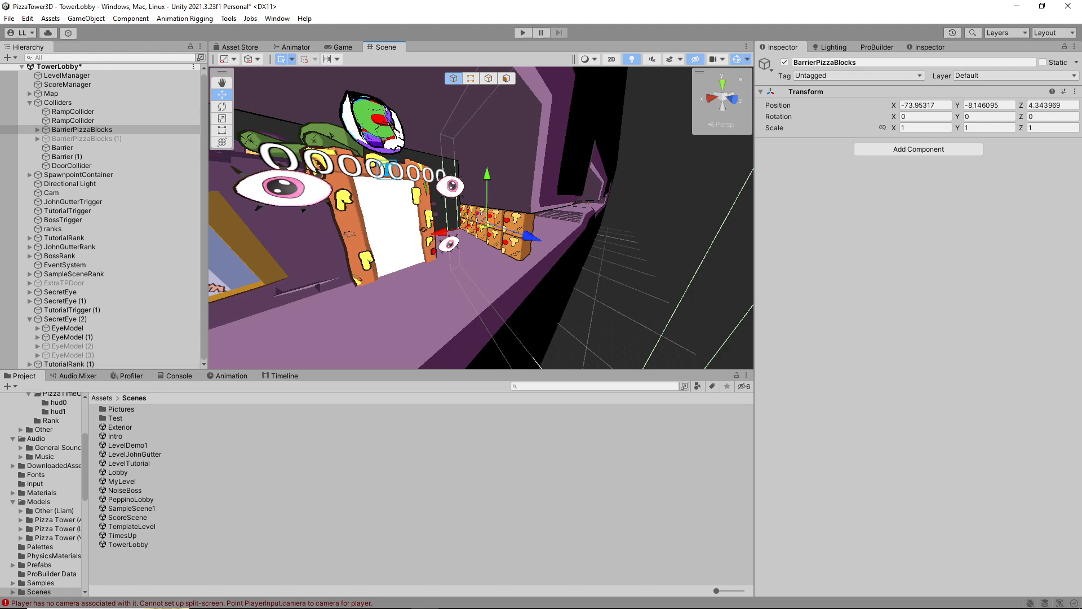
click(784, 62)
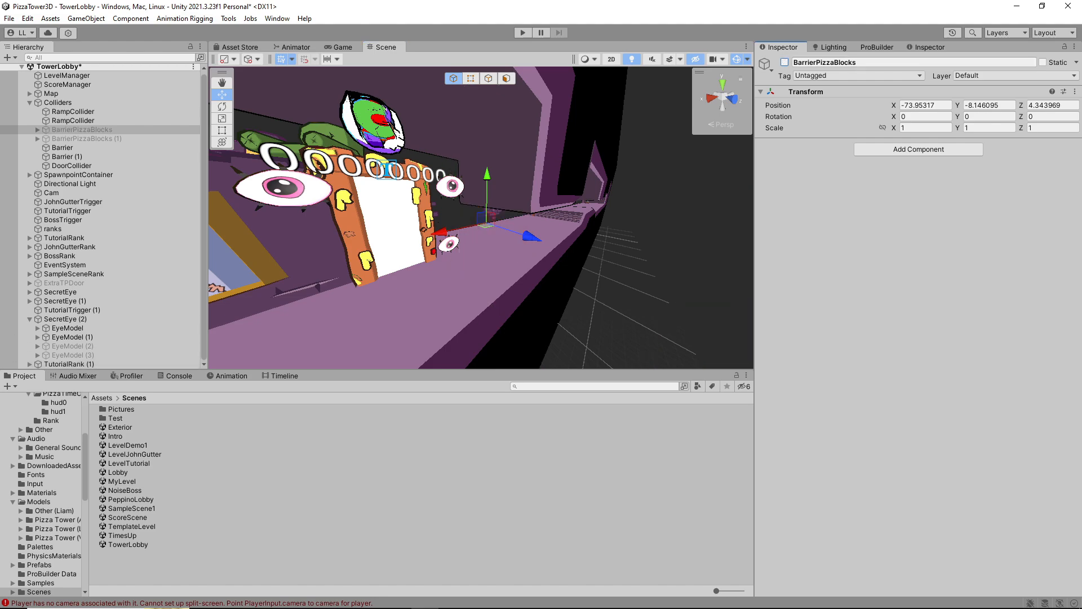
Set the Next Level Barrier of TutorialRank (1) to None and save the TowerLobby scene
click(69, 363)
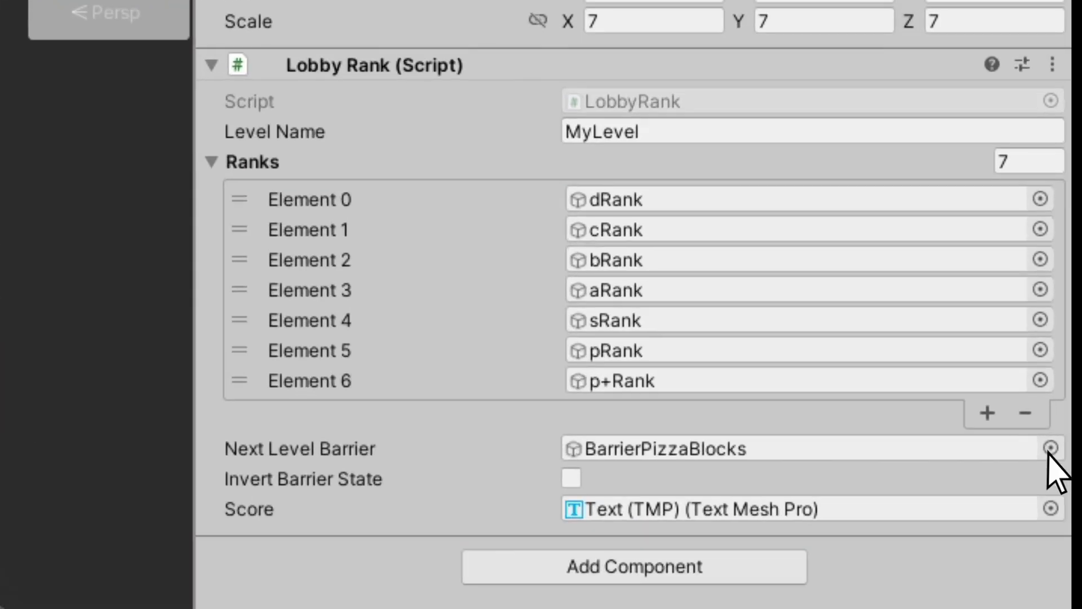
click(1050, 448)
scroll(1049, 451, up, 5)
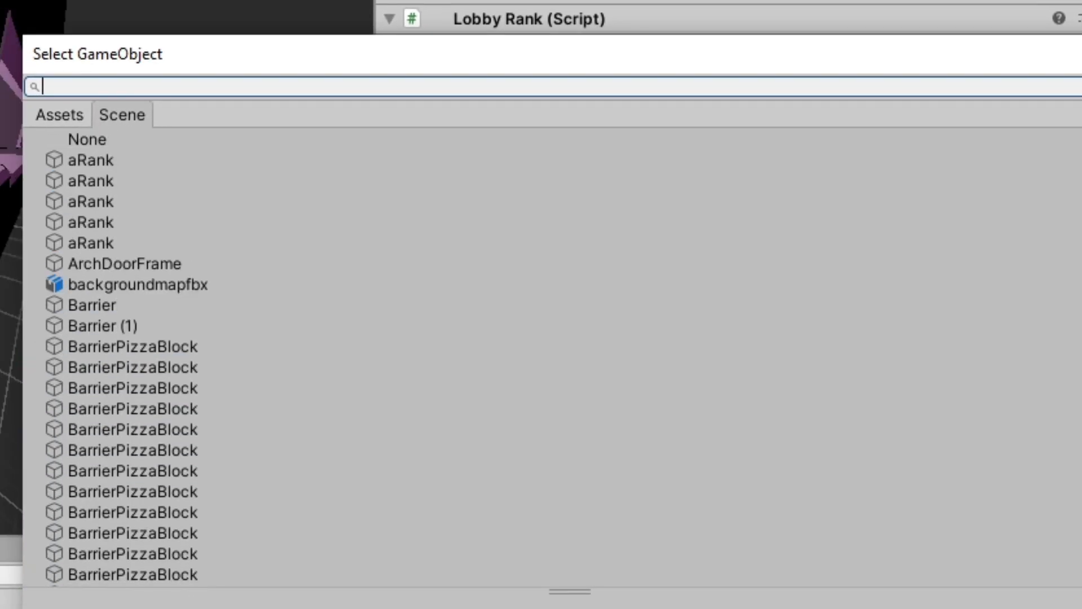
double_click(104, 141)
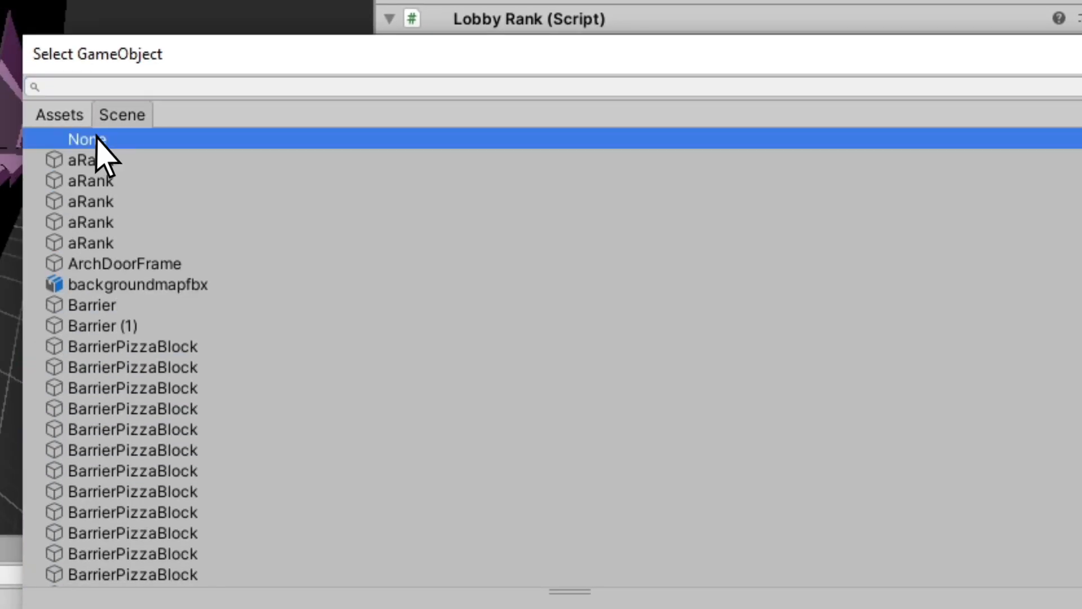
scroll(96, 153, up, 3)
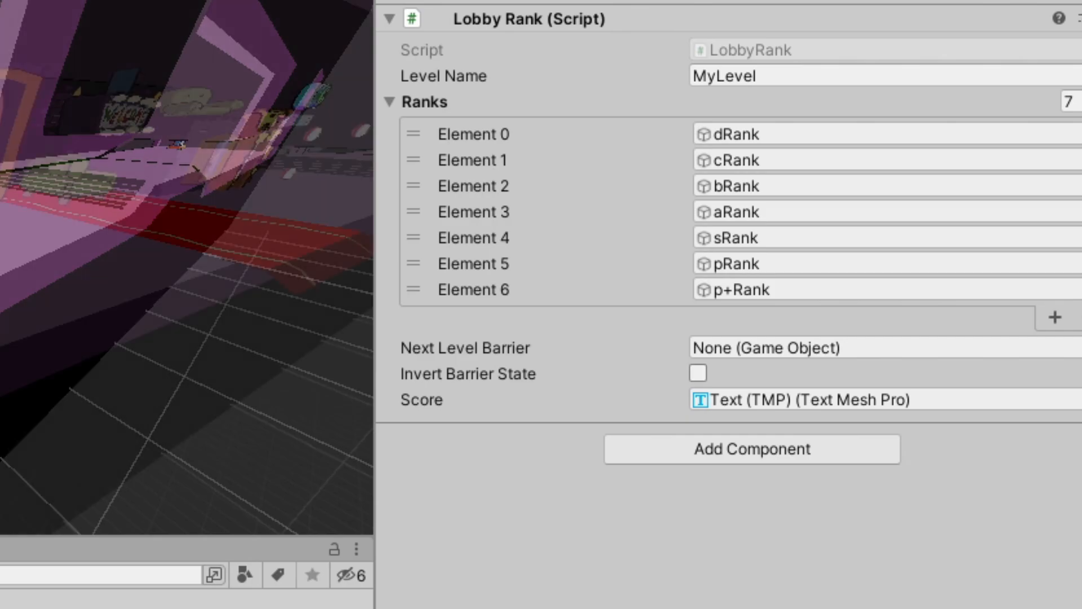
right_drag(598, 324, 577, 329)
key(ctrl+s)
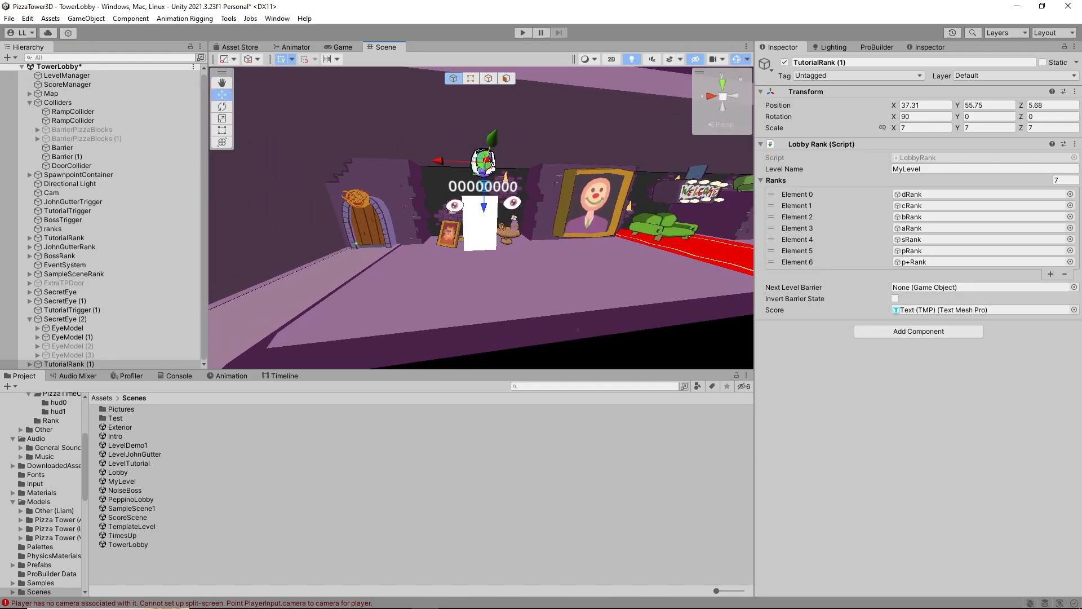
Open the Lobby scene and playtest the game, entering MyLevel through the plain white doorway in the tower lobby
double_click(118, 473)
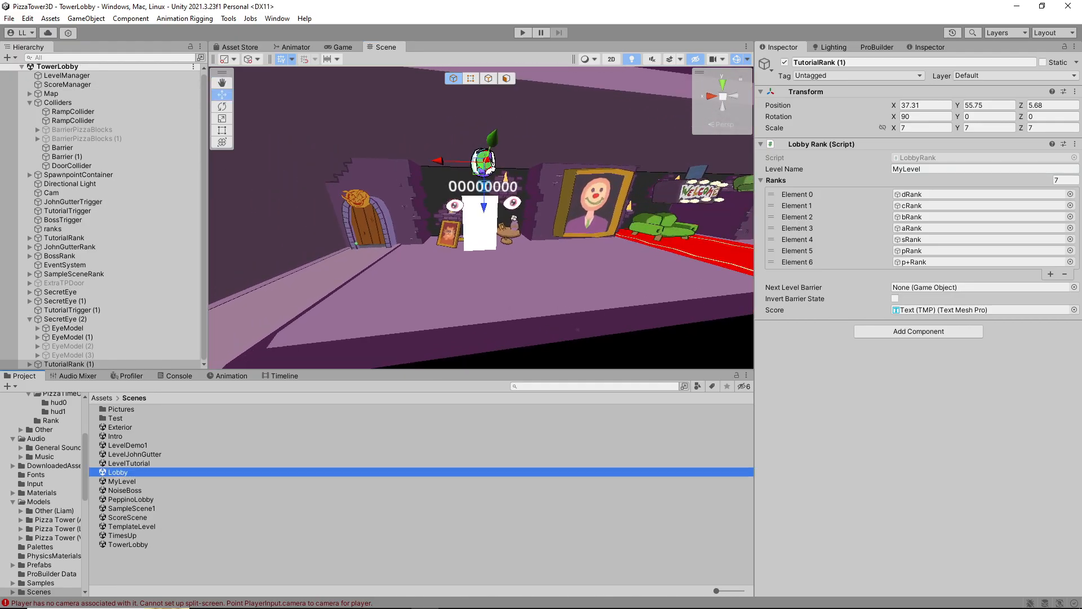
click(523, 32)
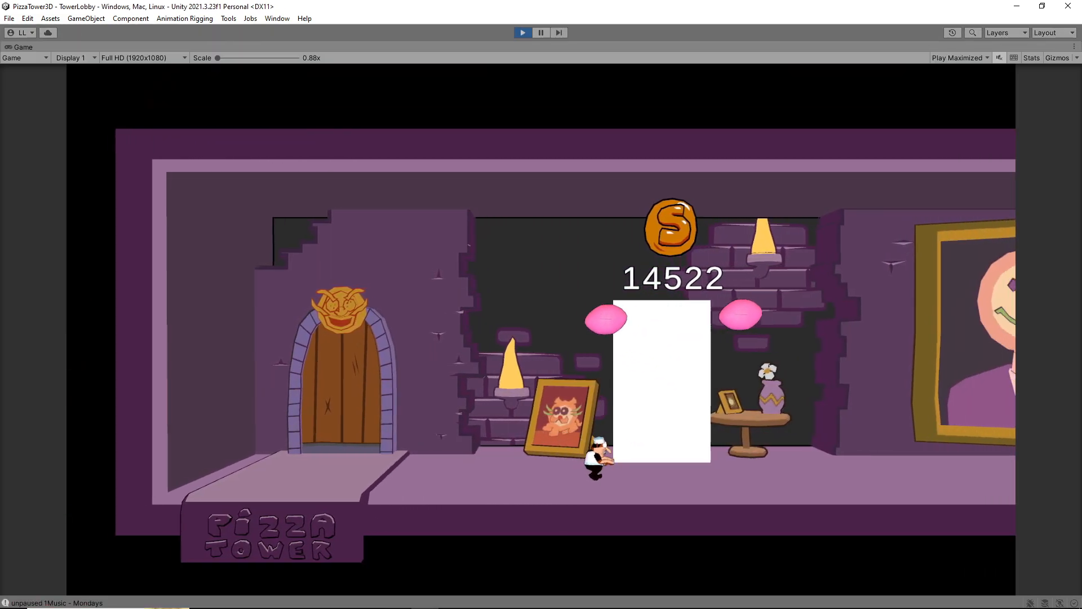
key(Left)
key(Right)
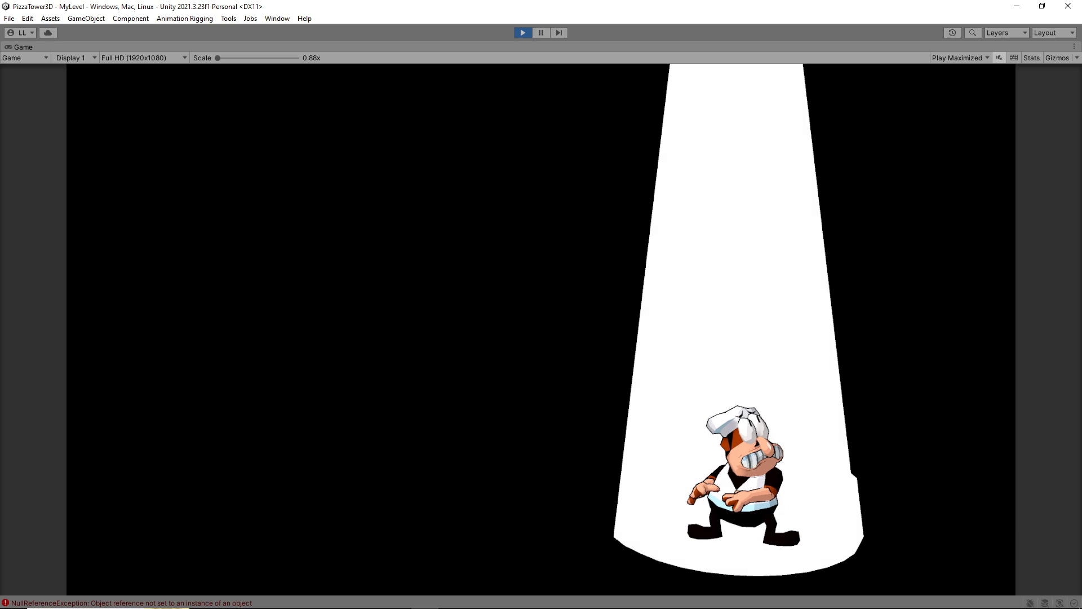
key(w)
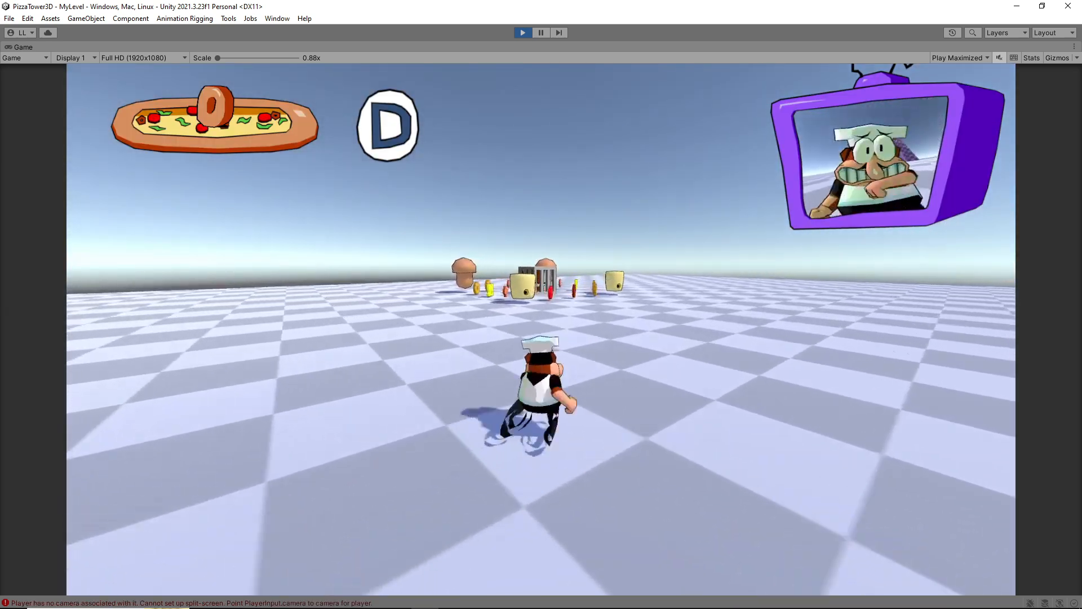
Play through MyLevel, return to the tower lobby to check the rank display above its doorway, and stop the playtest
key(shift)
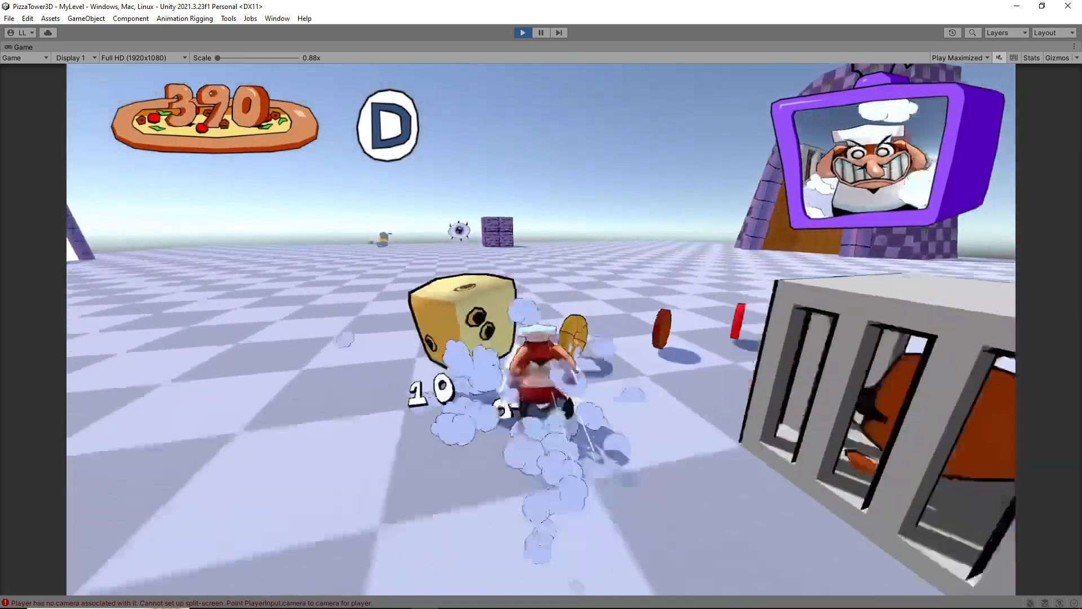
key(d)
key(a)
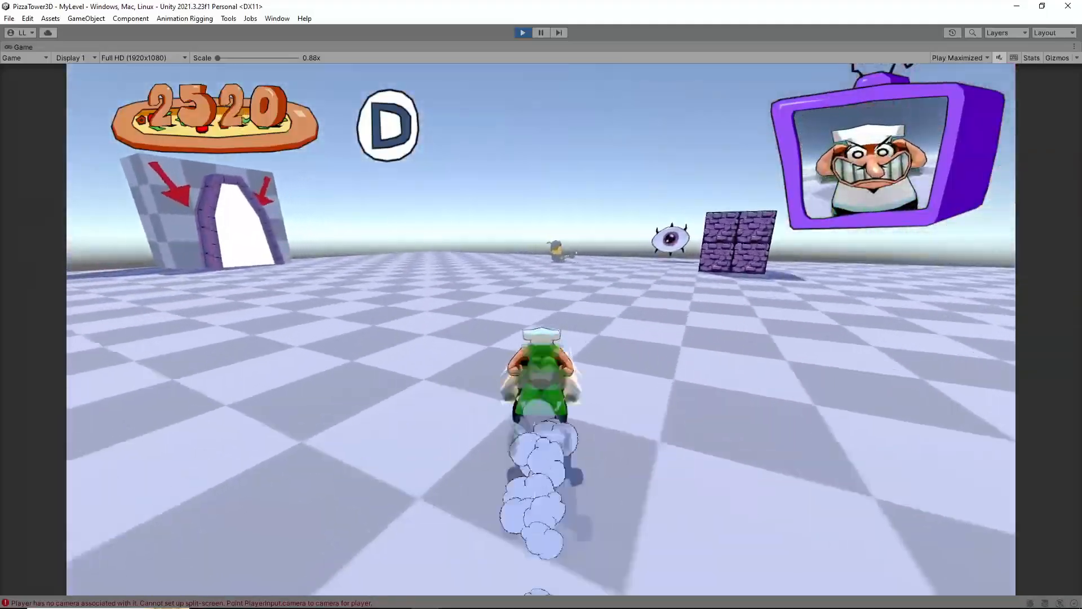
key(d)
key(space)
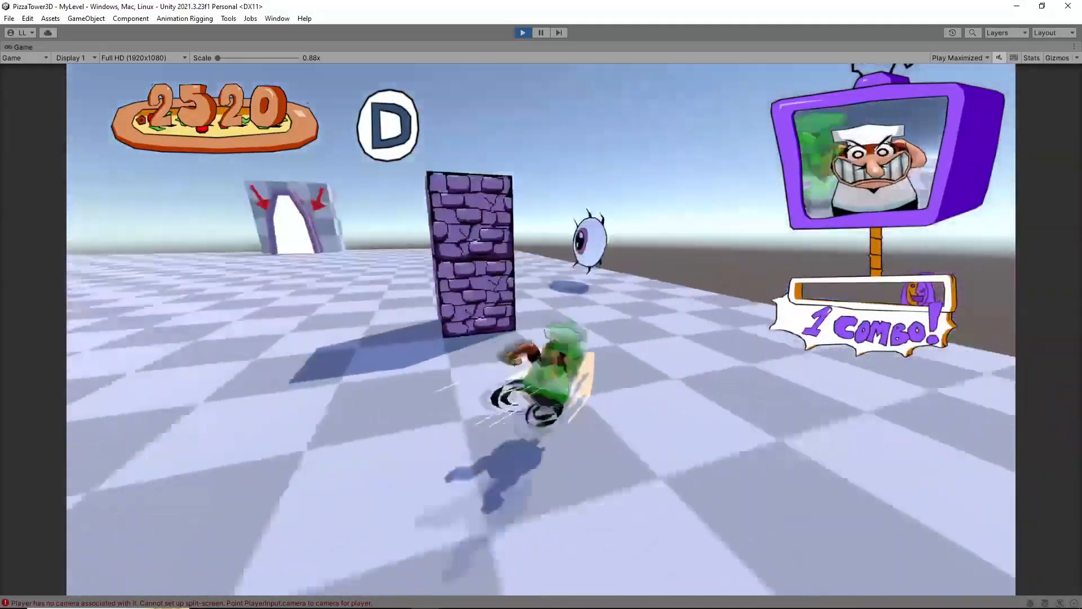
key(shift)
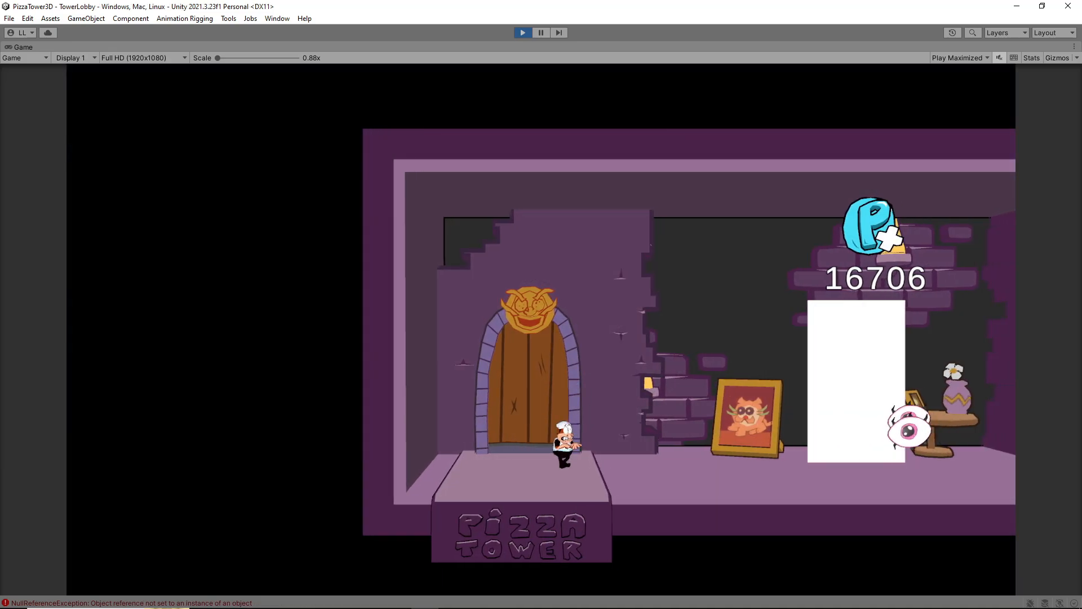
key(Left)
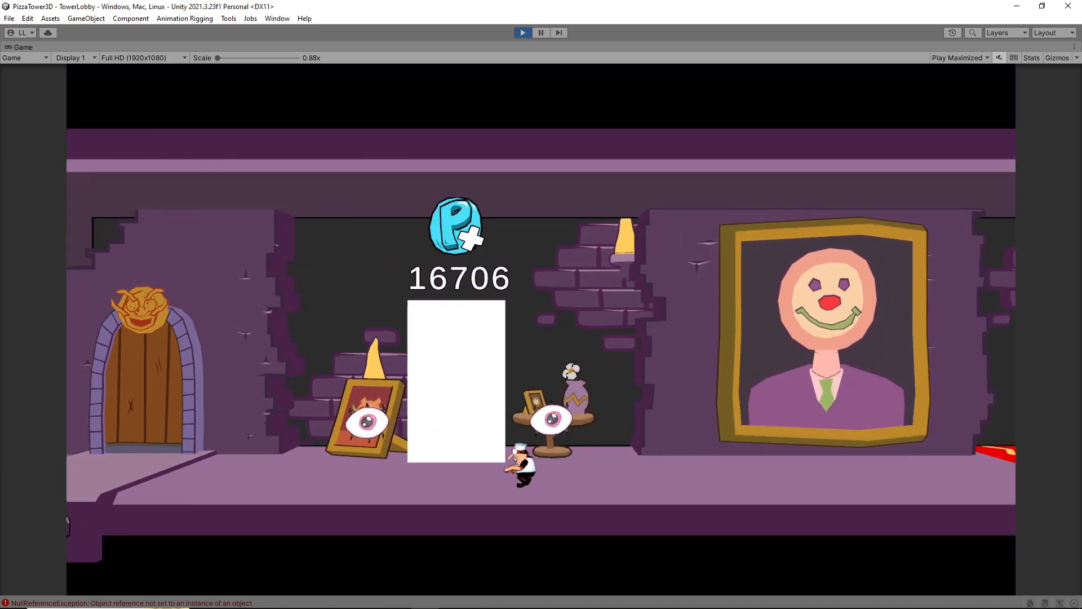
key(ctrl+p)
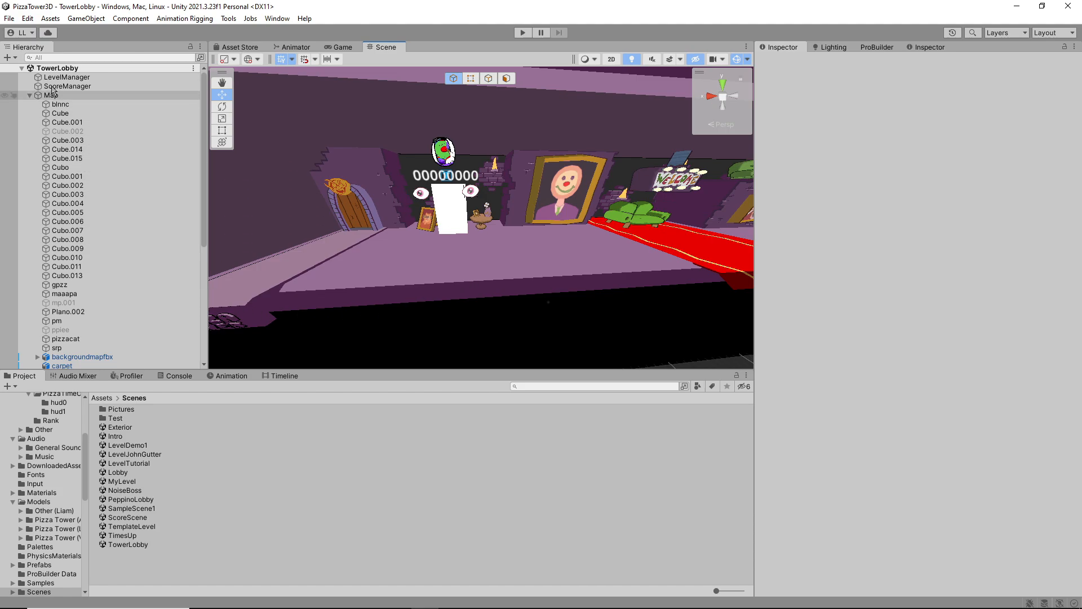
Build the game for Windows into a new desktop folder named Pizza Tower 3D and run the built PizzaTower3D.exe
click(10, 19)
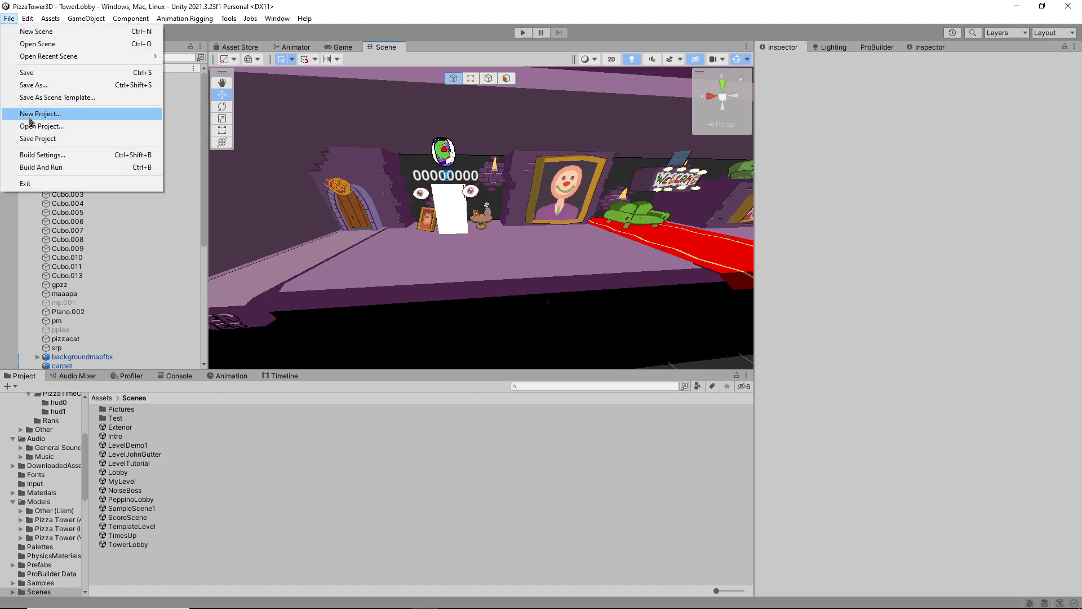
click(41, 156)
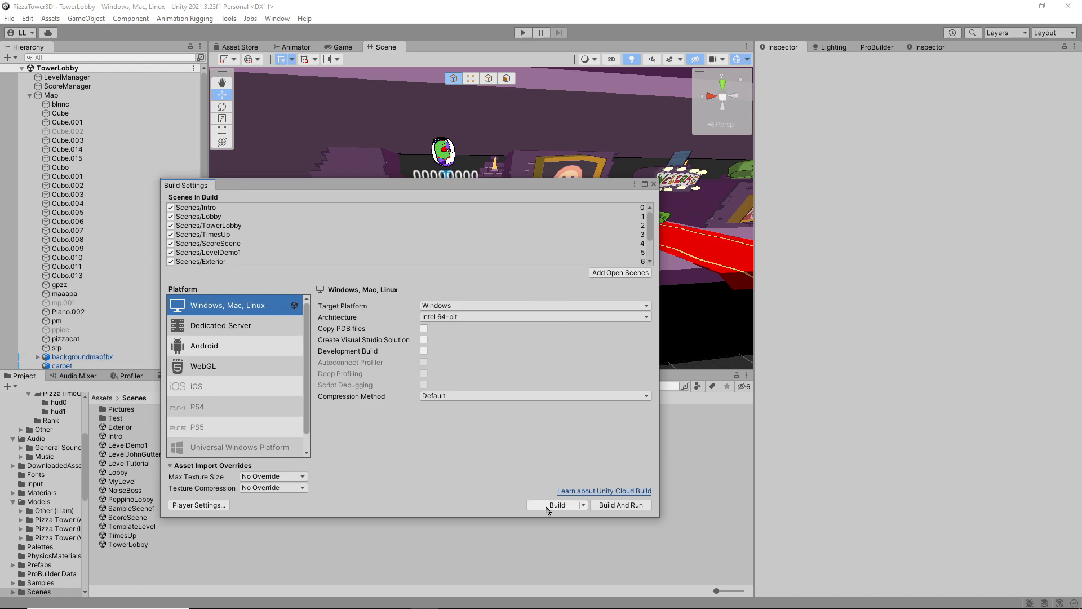
click(549, 505)
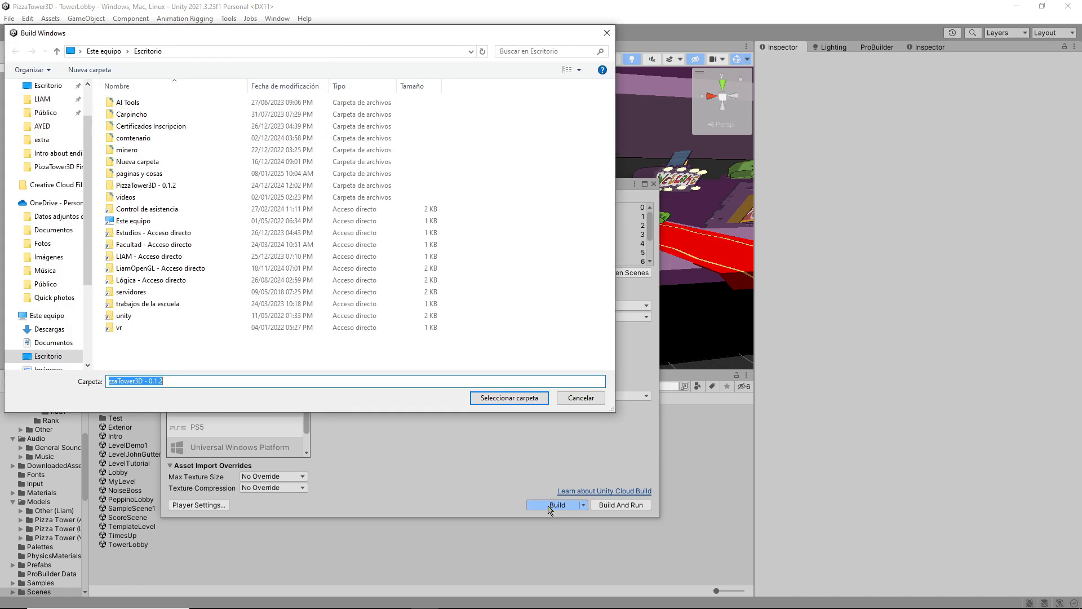
right_click(168, 350)
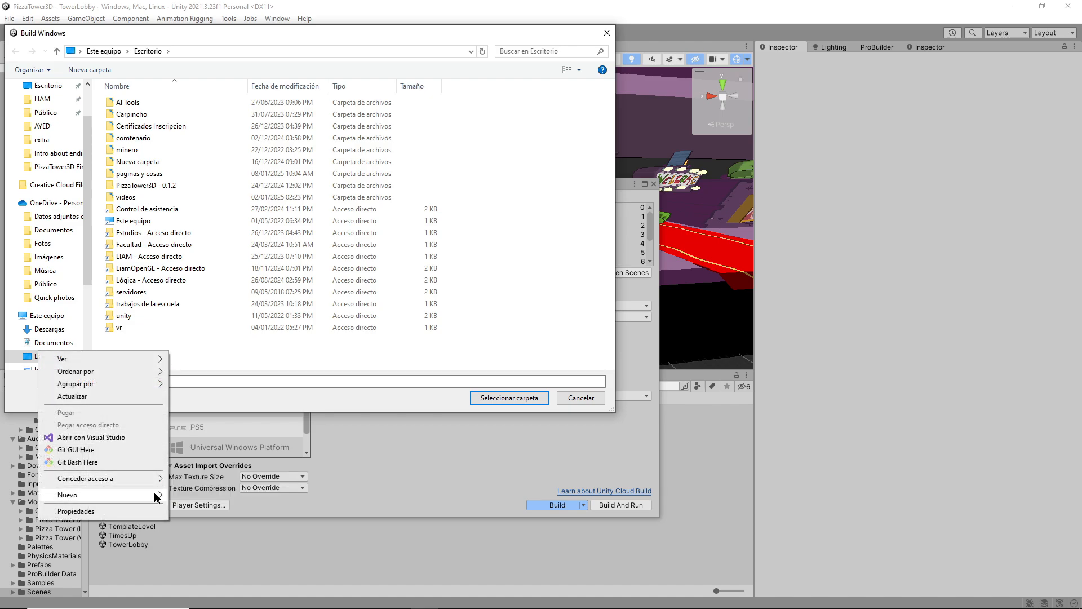
mouse_move(157, 496)
click(204, 305)
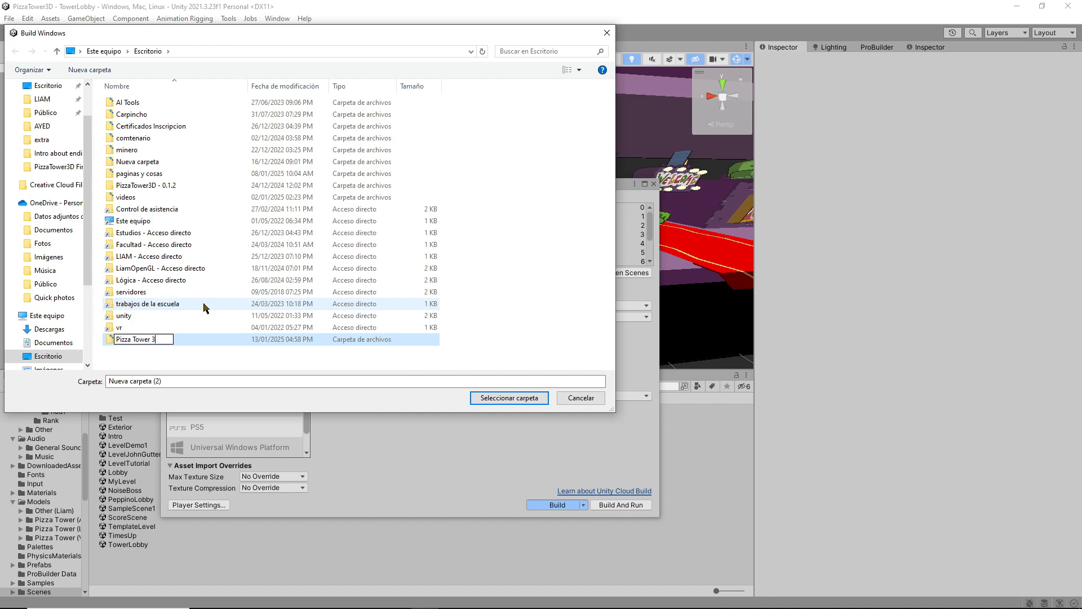
double_click(144, 341)
click(496, 397)
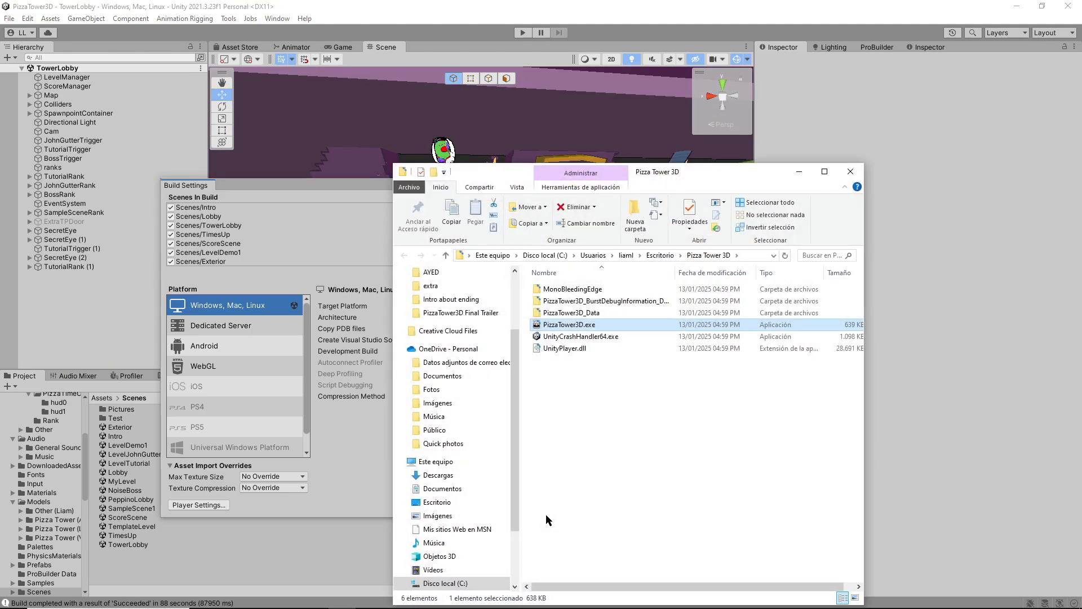
double_click(561, 325)
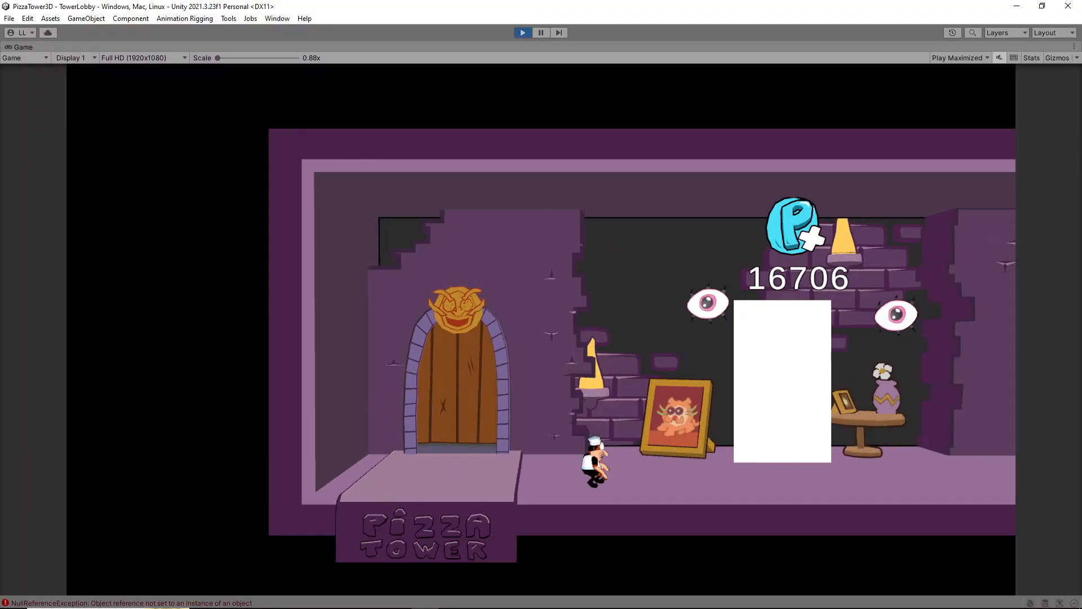
key(Right)
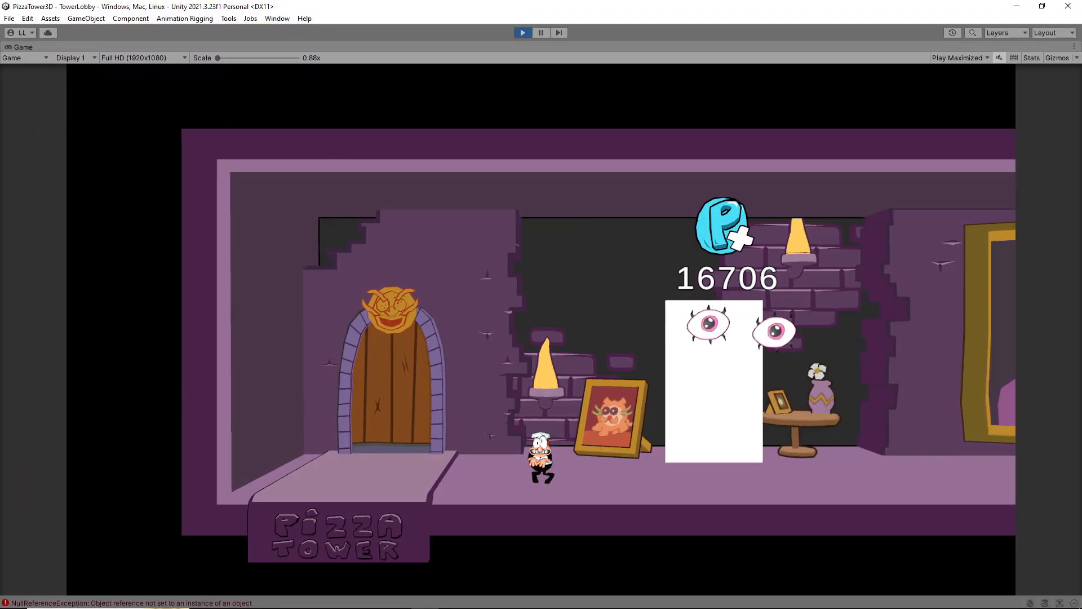
key(Right)
key(Left)
key(Right)
key(Left)
key(Up)
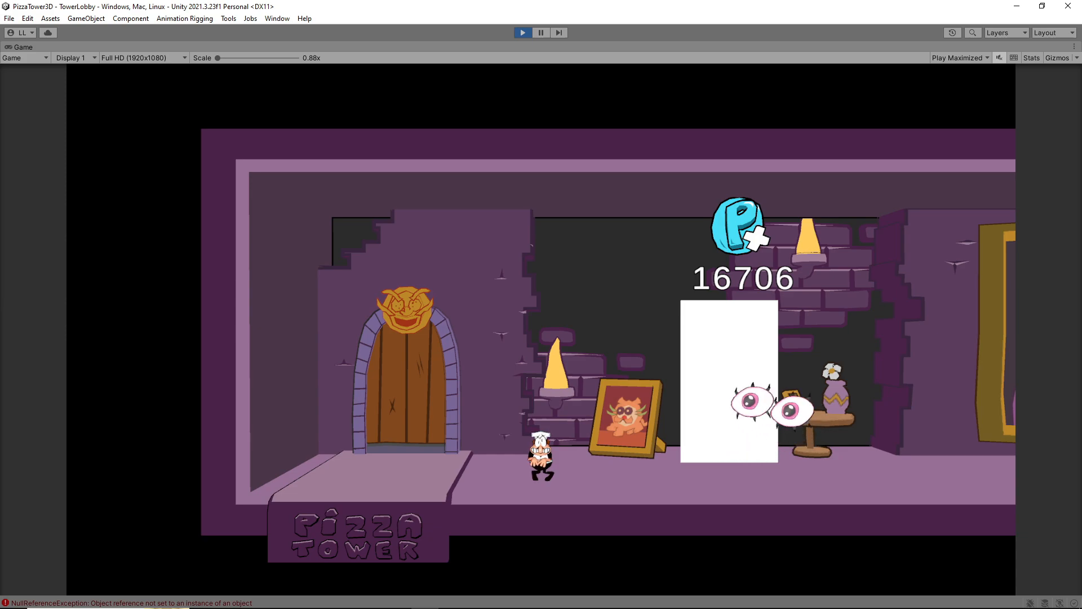
key(Right)
key(Right)
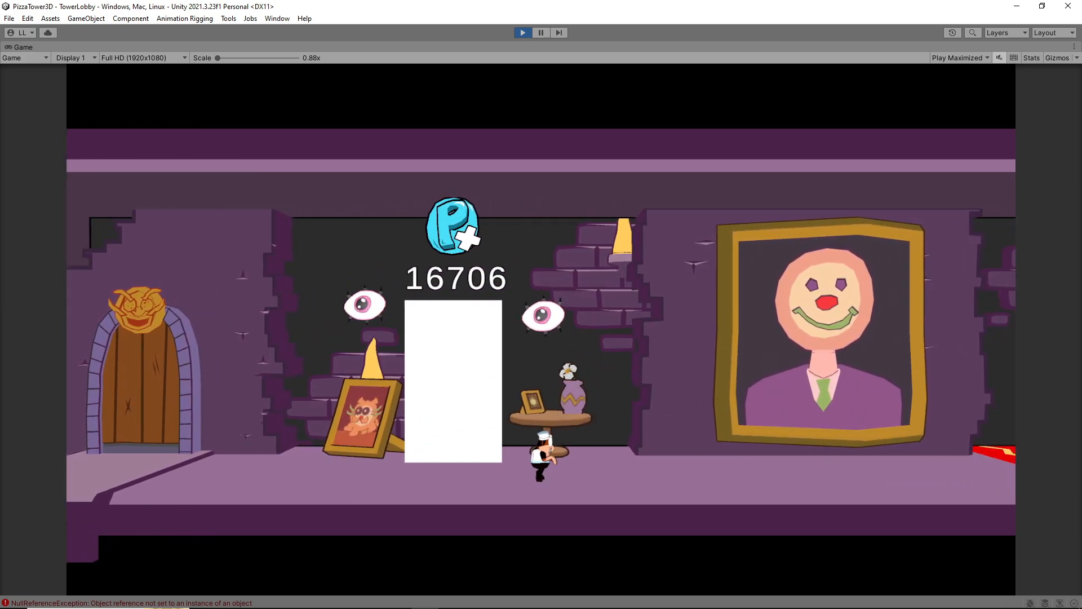
key(Left)
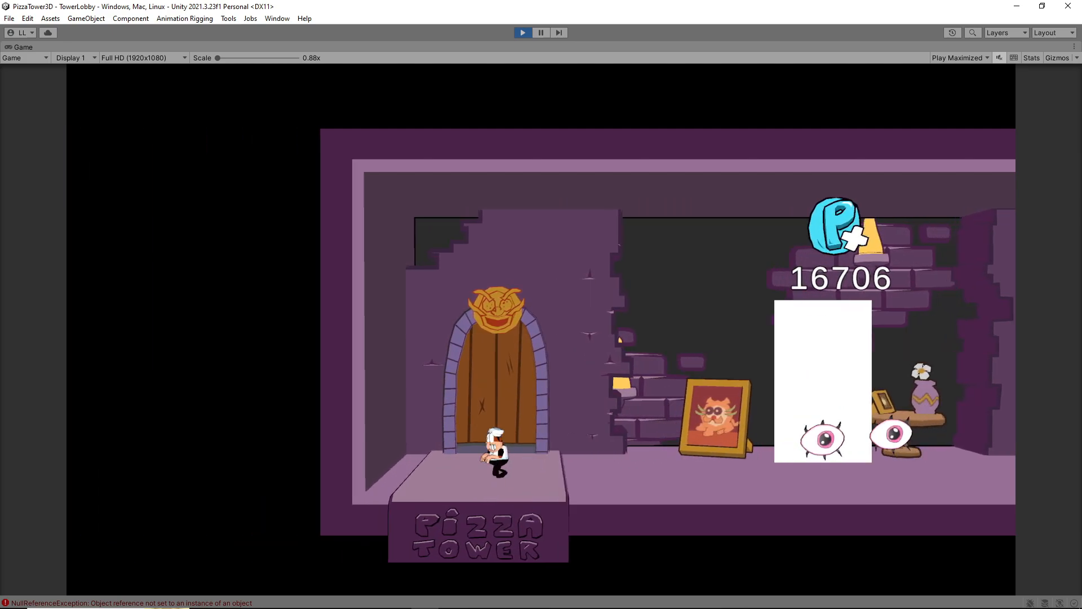
key(Right)
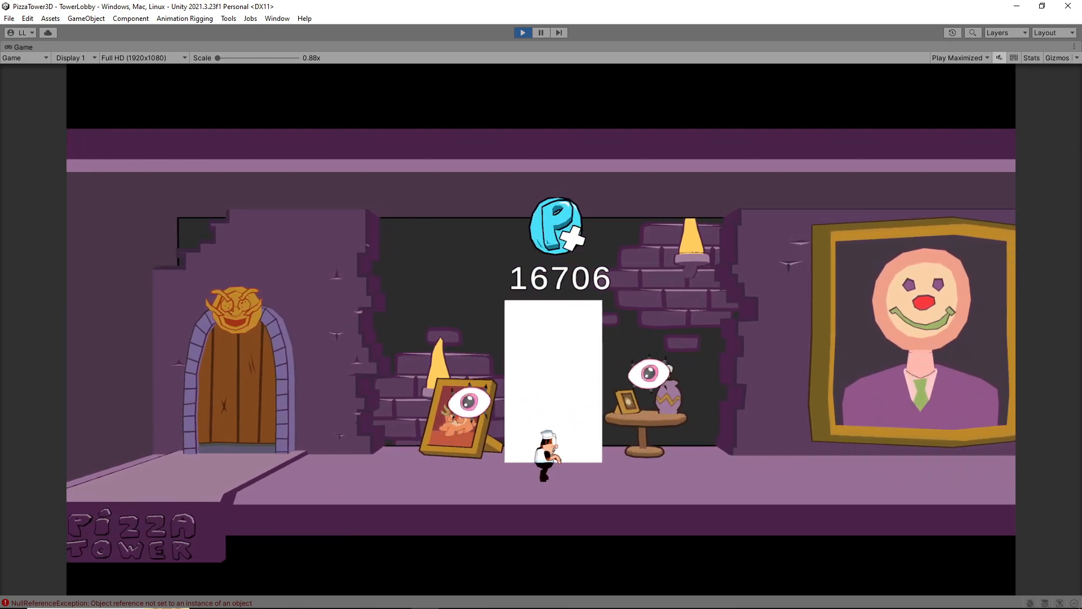
key(Left)
key(Right)
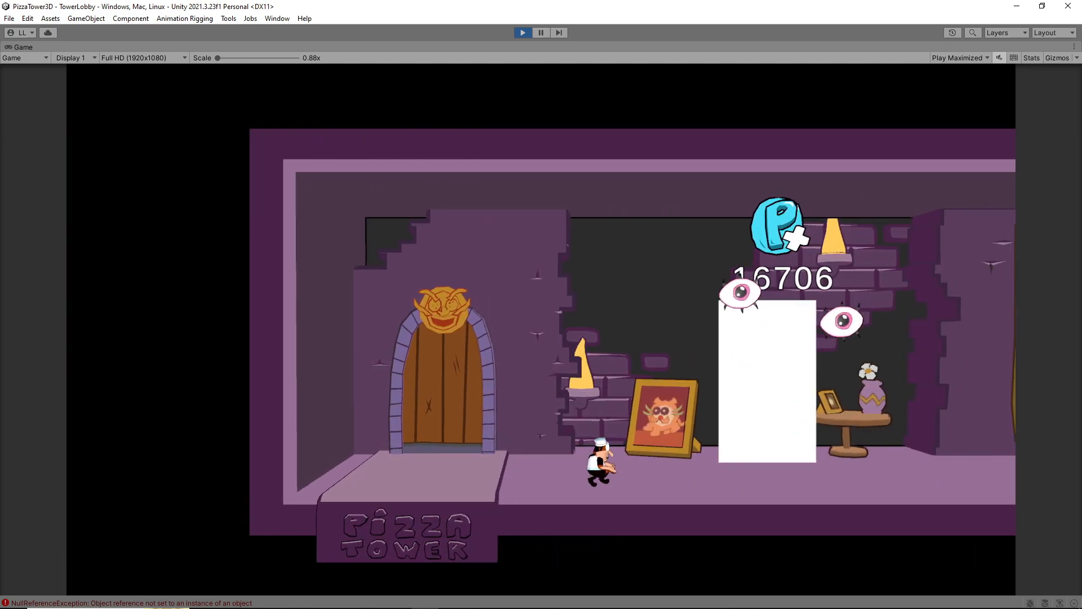
key(Right)
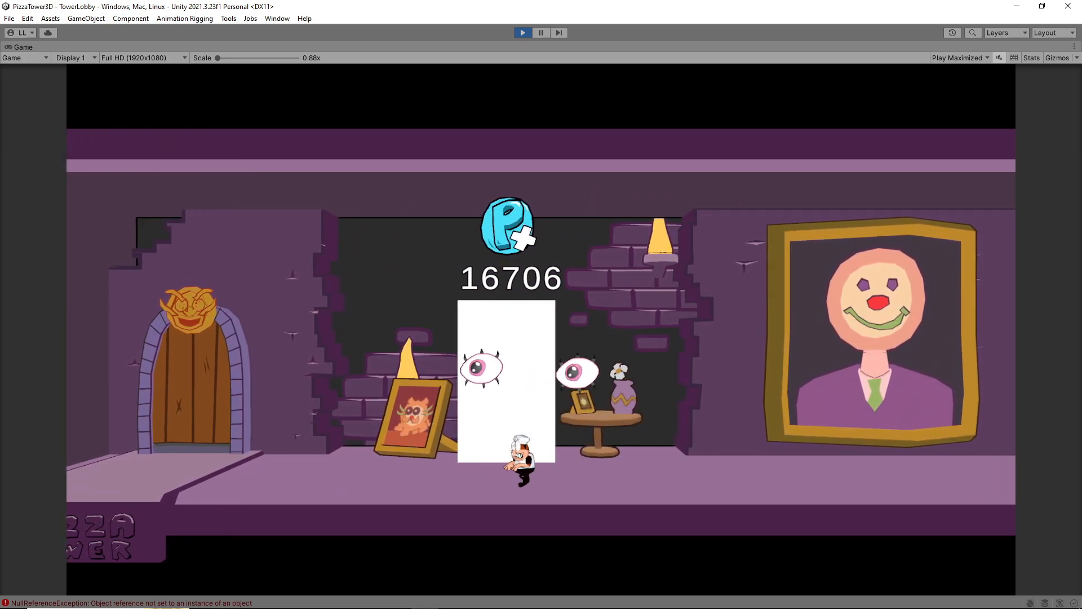
key(Left)
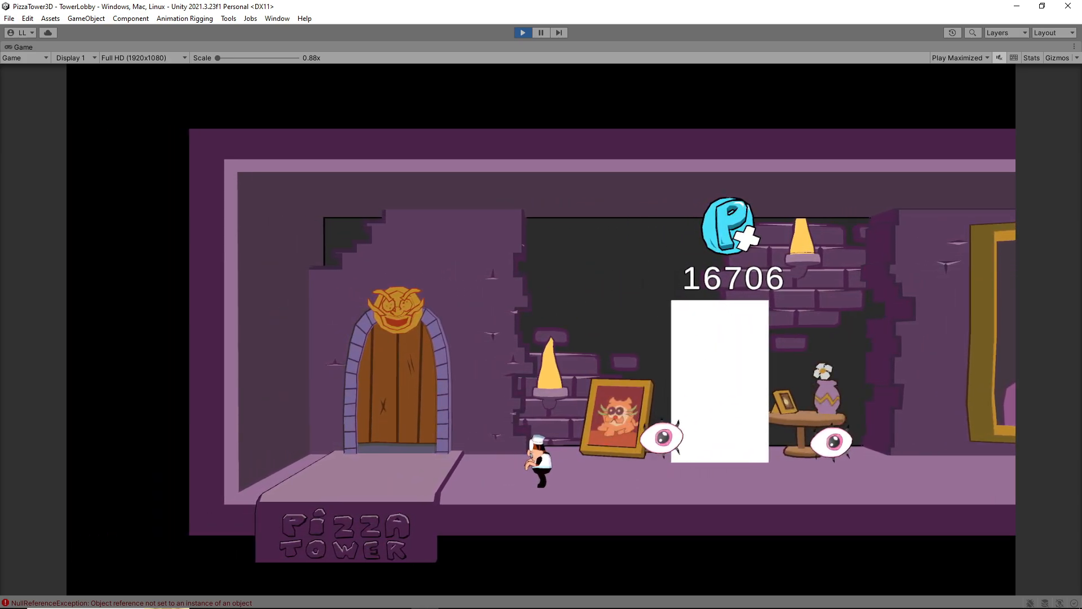
key(Right)
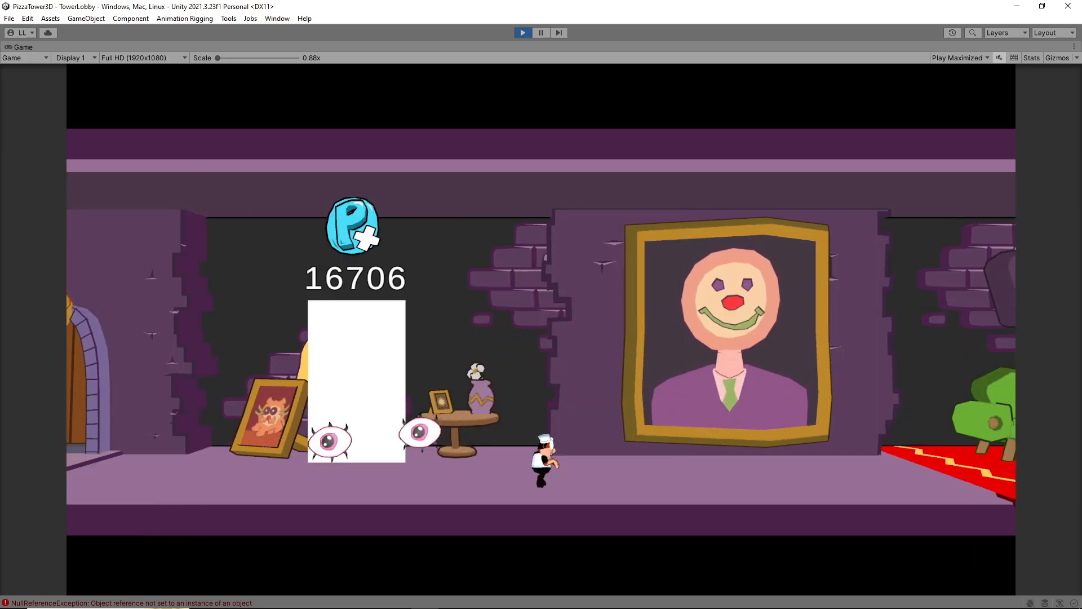
key(Left)
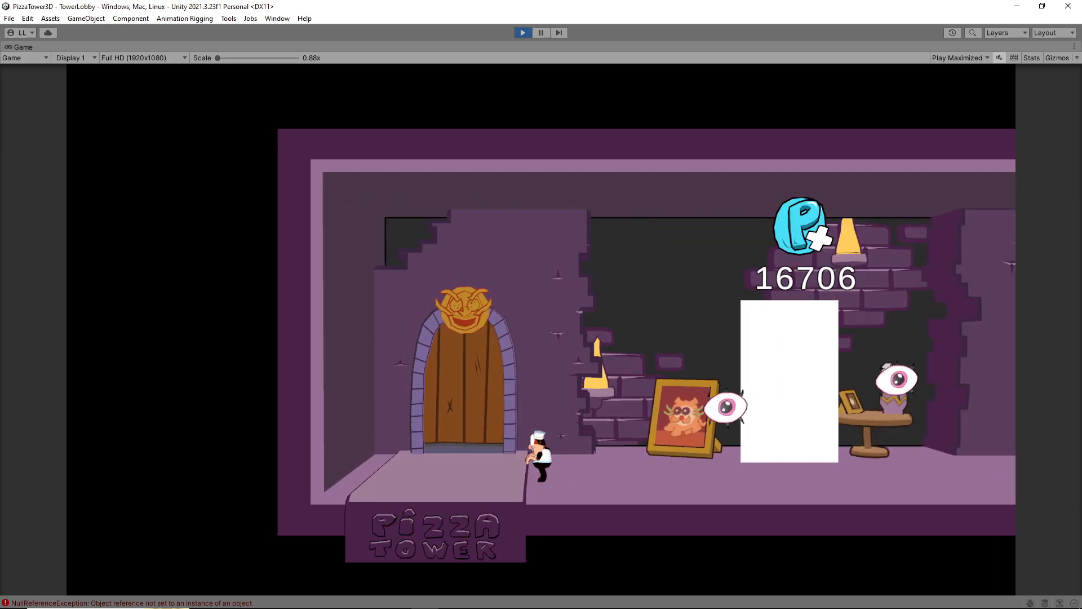
key(Right)
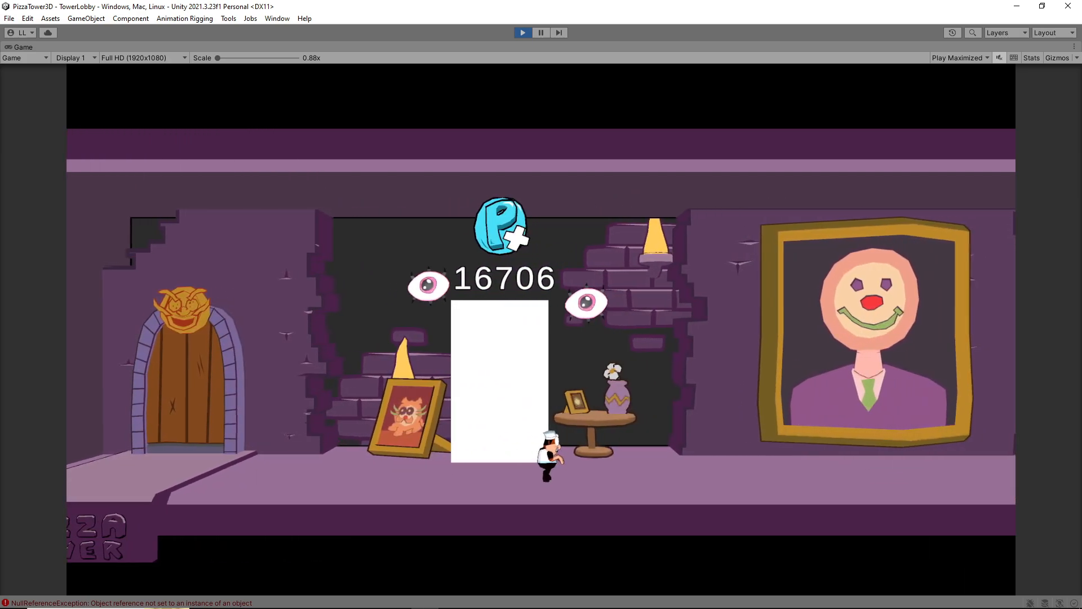
key(Left)
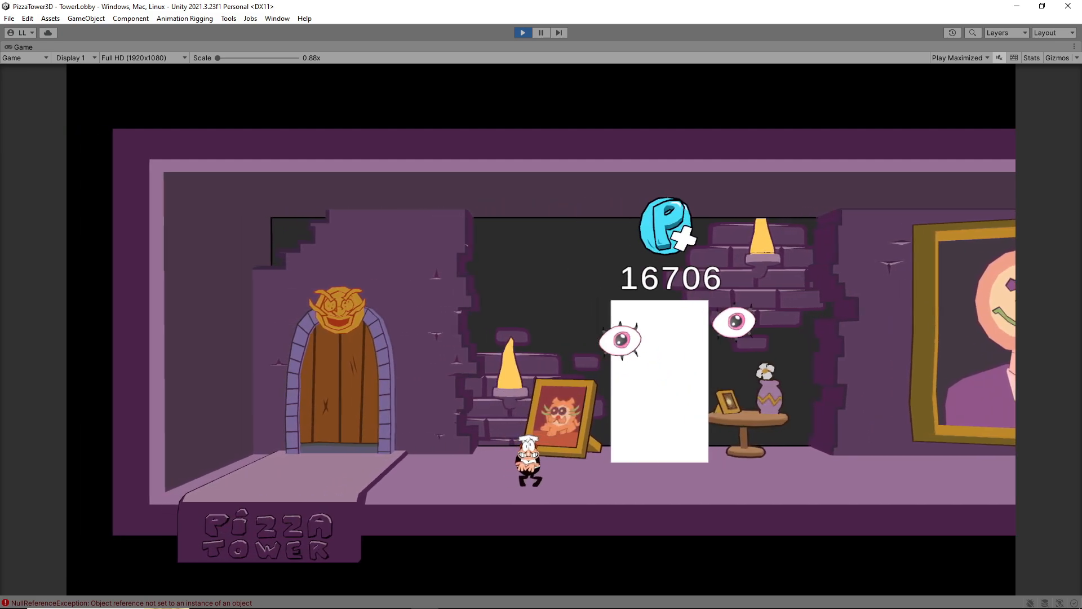